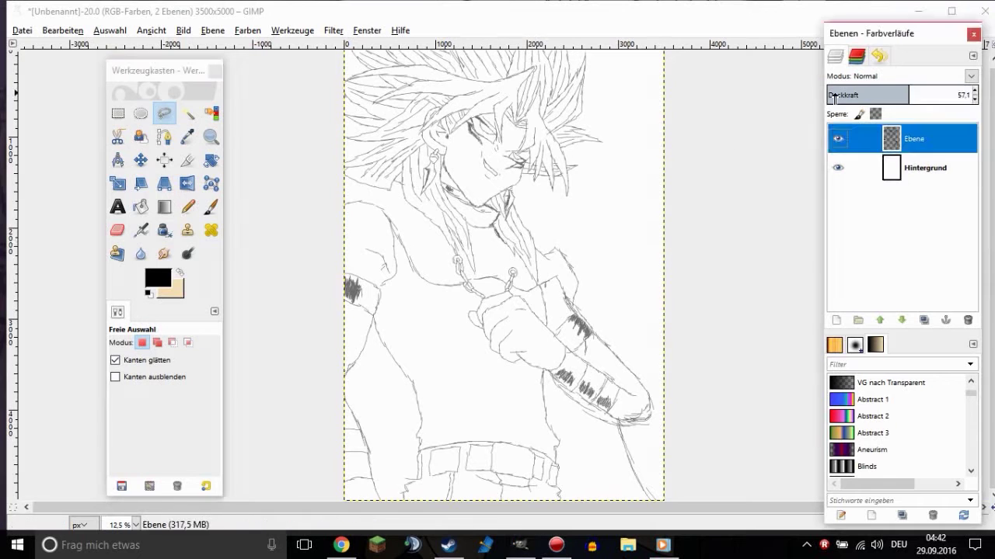
Add a new transparent layer, Ebene #1, above the sketch layer
{"action": "key", "text": "Return"}
{"action": "key", "text": "Return"}
At 100% zoom with the Pencil, ink the eye outline, marks beside it and a vertical line
{"action": "key", "text": "1"}
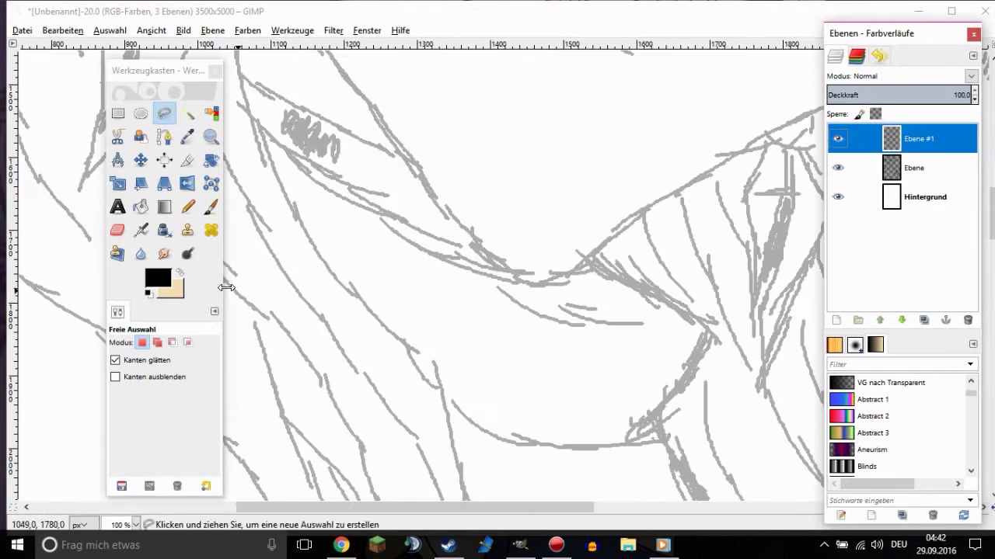
{"action": "key", "text": "n"}
{"action": "scroll", "coordinate": [586, 233], "scroll_direction": "up", "scroll_amount": 3}
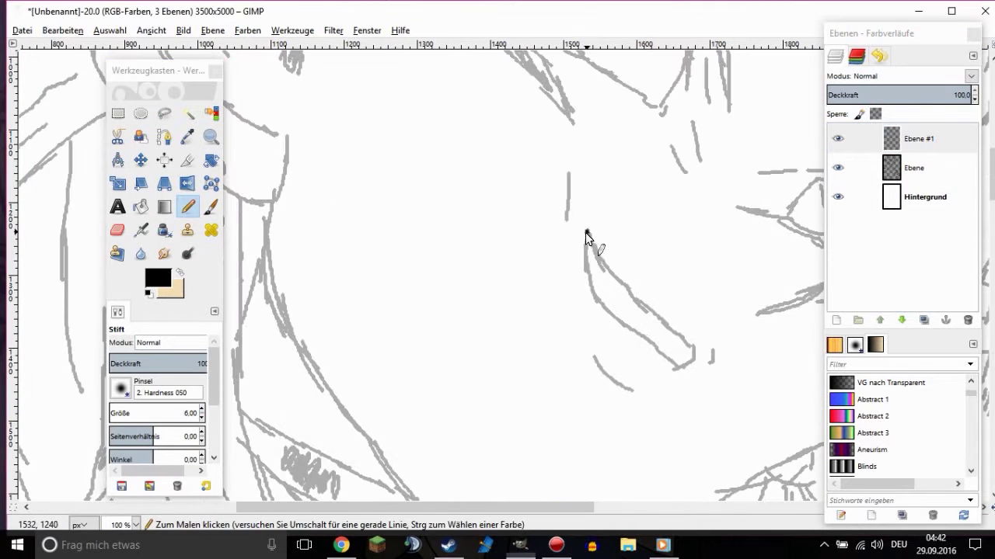
{"action": "left_click_drag", "start_coordinate": [586, 232], "coordinate": [694, 350]}
{"action": "left_click_drag", "start_coordinate": [587, 231], "coordinate": [709, 364]}
{"action": "left_click_drag", "start_coordinate": [594, 355], "coordinate": [630, 390]}
{"action": "left_click_drag", "start_coordinate": [570, 173], "coordinate": [566, 222]}
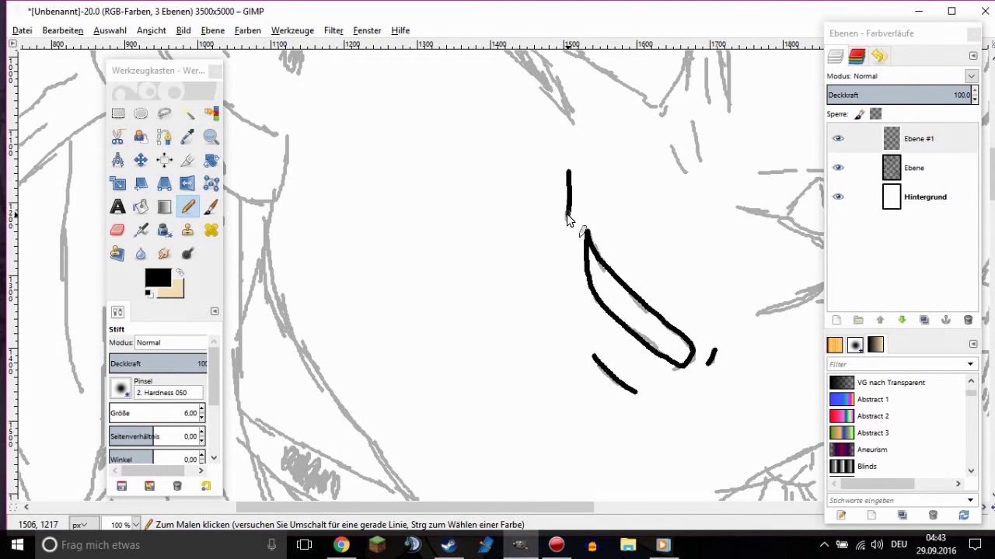
Ink the long left-side line and a diagonal stroke, undoing a misplaced upper-right hair stroke
{"action": "scroll", "coordinate": [566, 222], "scroll_direction": "down", "scroll_amount": 1}
{"action": "scroll", "coordinate": [489, 278], "scroll_direction": "up", "scroll_amount": 1}
{"action": "mouse_move", "coordinate": [326, 105]}
{"action": "left_mouse_down"}
{"action": "mouse_move", "coordinate": [304, 233]}
{"action": "mouse_move", "coordinate": [367, 358]}
{"action": "left_mouse_up"}
{"action": "scroll", "coordinate": [366, 357], "scroll_direction": "down", "scroll_amount": 5}
{"action": "mouse_move", "coordinate": [353, 116]}
{"action": "left_mouse_down"}
{"action": "mouse_move", "coordinate": [429, 229]}
{"action": "mouse_move", "coordinate": [653, 320]}
{"action": "left_mouse_up"}
{"action": "scroll", "coordinate": [653, 321], "scroll_direction": "right", "scroll_amount": 5}
{"action": "scroll", "coordinate": [766, 78], "scroll_direction": "up", "scroll_amount": 3}
{"action": "left_click_drag", "start_coordinate": [766, 78], "coordinate": [735, 115]}
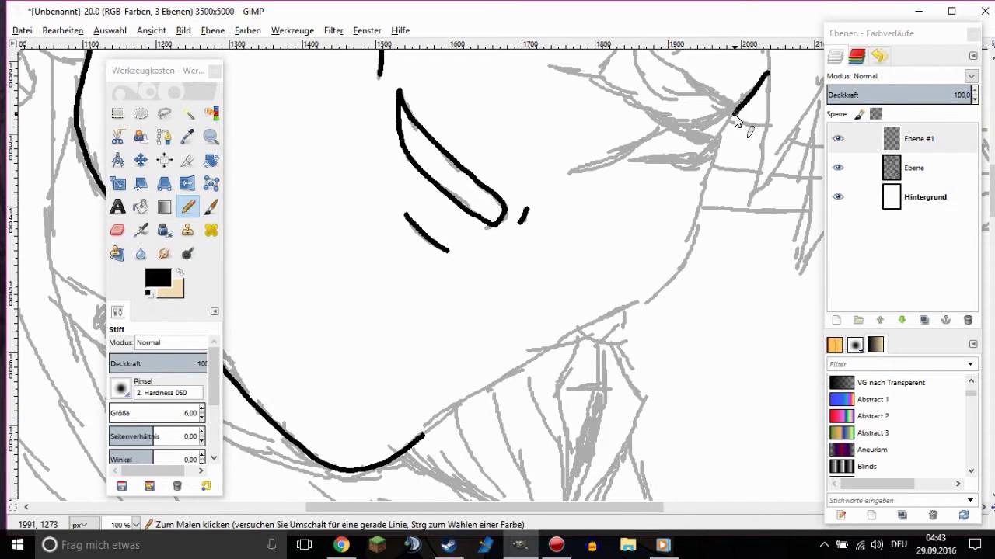
{"action": "key", "text": "ctrl+z"}
Extend the black jaw curve and ink the neck line down to it
{"action": "left_click_drag", "start_coordinate": [422, 433], "coordinate": [621, 313]}
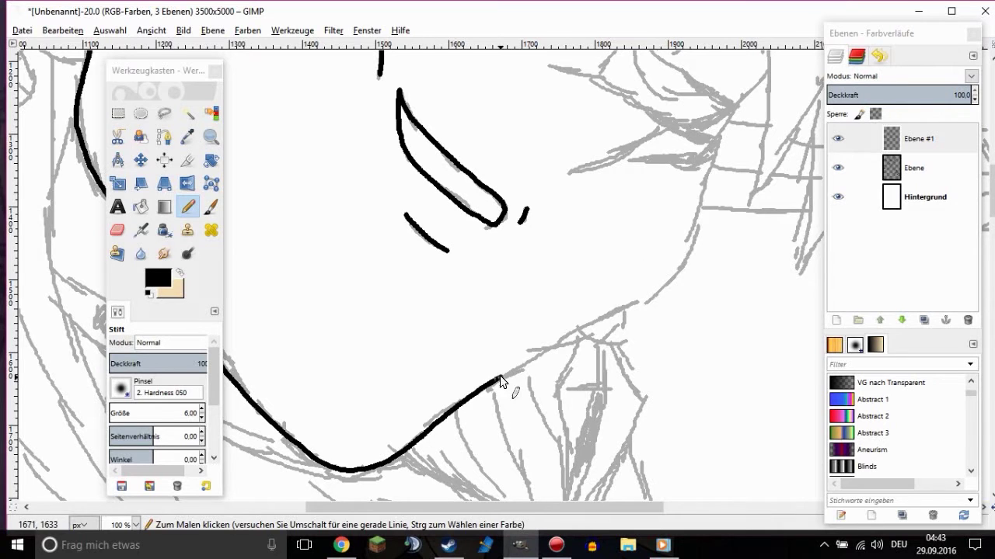
{"action": "scroll", "coordinate": [762, 198], "scroll_direction": "up", "scroll_amount": 3}
{"action": "left_click_drag", "start_coordinate": [767, 184], "coordinate": [622, 426]}
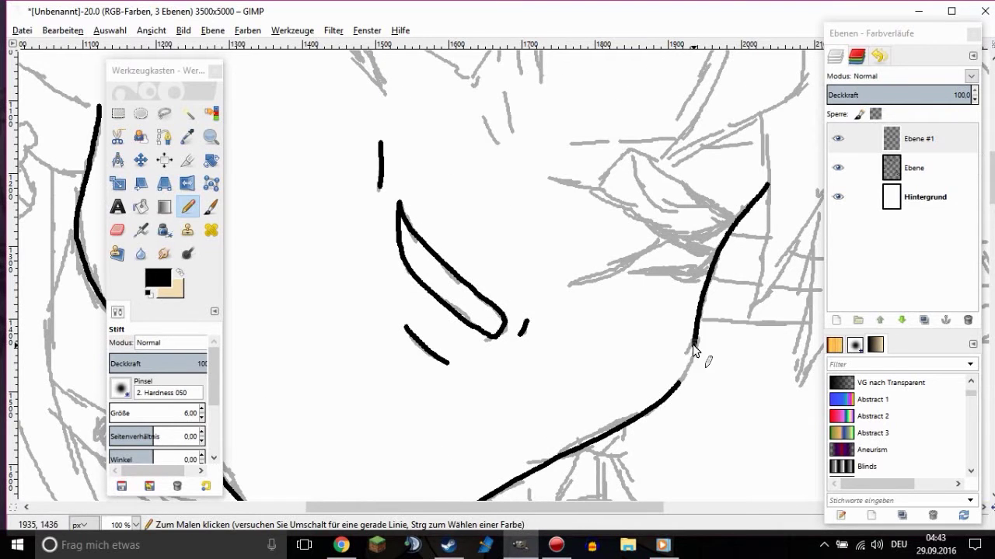
{"action": "scroll", "coordinate": [644, 319], "scroll_direction": "down", "scroll_amount": 4}
{"action": "scroll", "coordinate": [356, 151], "scroll_direction": "up", "scroll_amount": 2}
{"action": "scroll", "coordinate": [502, 231], "scroll_direction": "up", "scroll_amount": 1}
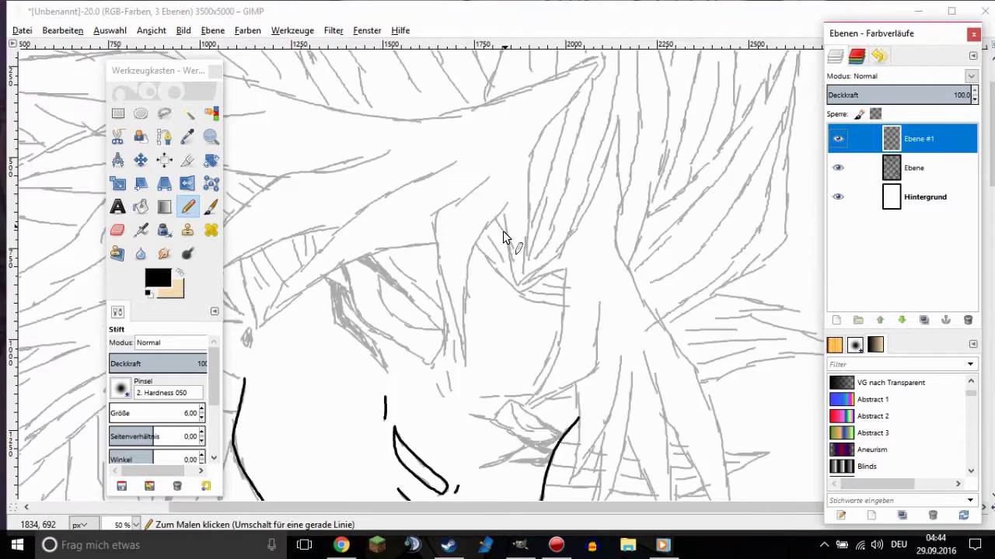
{"action": "scroll", "coordinate": [454, 268], "scroll_direction": "up", "scroll_amount": 1}
Ink a hair strand and extend the hair line down toward the jaw
{"action": "left_click_drag", "start_coordinate": [455, 268], "coordinate": [614, 378]}
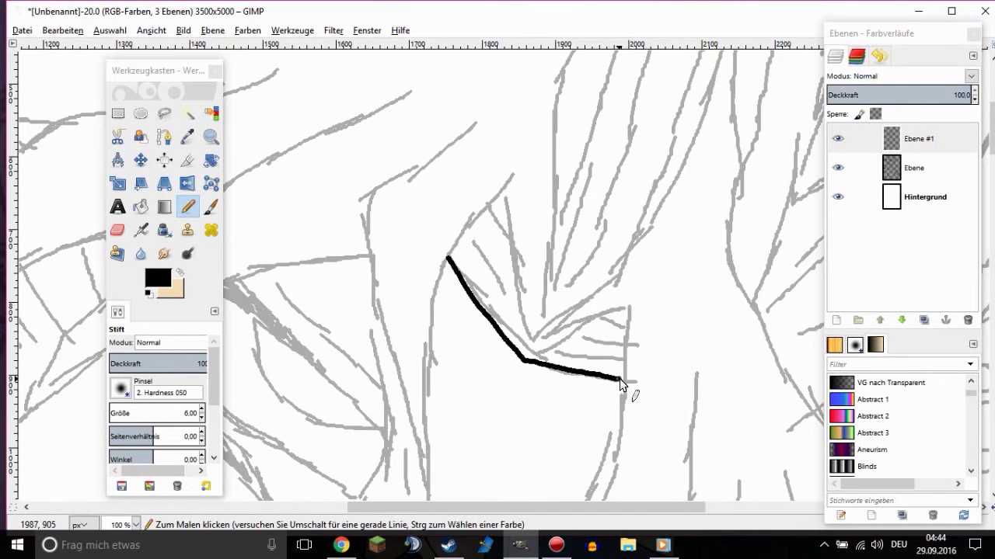
{"action": "scroll", "coordinate": [572, 315], "scroll_direction": "down", "scroll_amount": 1}
{"action": "scroll", "coordinate": [548, 327], "scroll_direction": "down", "scroll_amount": 3}
{"action": "left_click_drag", "start_coordinate": [603, 196], "coordinate": [596, 296]}
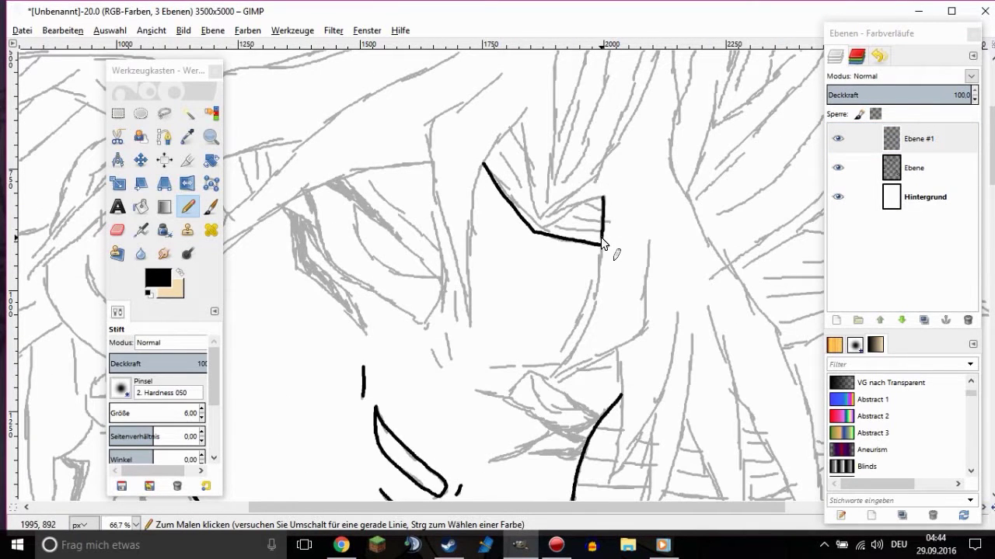
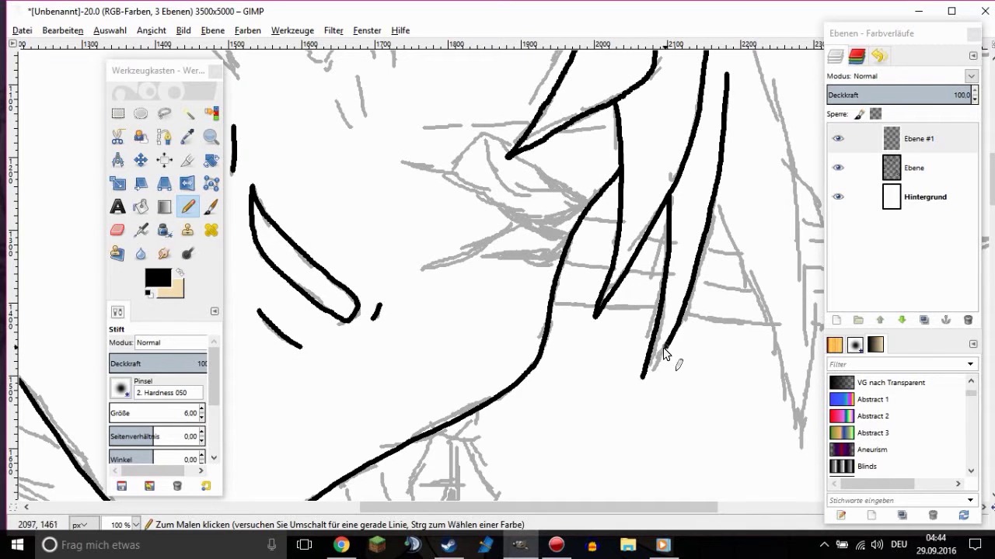
Ink a short strand near the top and a curved strand over the grey sketch in black pencil
{"action": "scroll", "coordinate": [663, 347], "scroll_direction": "up", "scroll_amount": 4}
{"action": "scroll", "coordinate": [484, 285], "scroll_direction": "left", "scroll_amount": 2}
{"action": "mouse_move", "coordinate": [505, 81]}
{"action": "left_mouse_down"}
{"action": "mouse_move", "coordinate": [399, 183]}
{"action": "mouse_move", "coordinate": [406, 268]}
{"action": "left_mouse_up"}
{"action": "scroll", "coordinate": [405, 272], "scroll_direction": "down", "scroll_amount": 3}
{"action": "left_click_drag", "start_coordinate": [405, 159], "coordinate": [455, 346]}
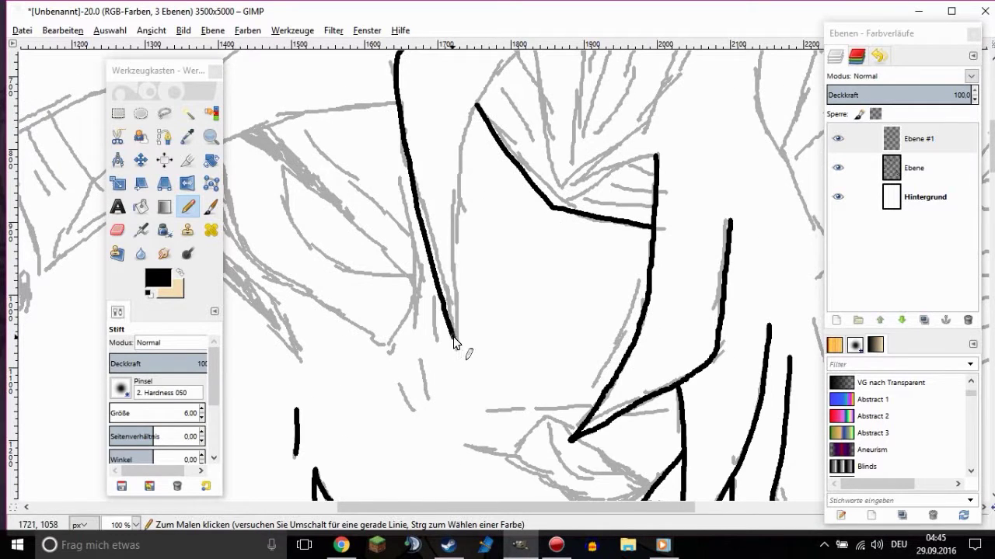
{"action": "scroll", "coordinate": [455, 346], "scroll_direction": "up", "scroll_amount": 3}
{"action": "mouse_move", "coordinate": [541, 132]}
{"action": "left_mouse_down"}
{"action": "mouse_move", "coordinate": [471, 218]}
{"action": "mouse_move", "coordinate": [453, 335]}
{"action": "mouse_move", "coordinate": [455, 454]}
{"action": "left_mouse_up"}
Ink more strand outlines down and up-right, plus a short line at the strand base
{"action": "scroll", "coordinate": [554, 225], "scroll_direction": "up", "scroll_amount": 3}
{"action": "mouse_move", "coordinate": [534, 262]}
{"action": "left_mouse_down"}
{"action": "mouse_move", "coordinate": [552, 398]}
{"action": "mouse_move", "coordinate": [657, 379]}
{"action": "left_mouse_up"}
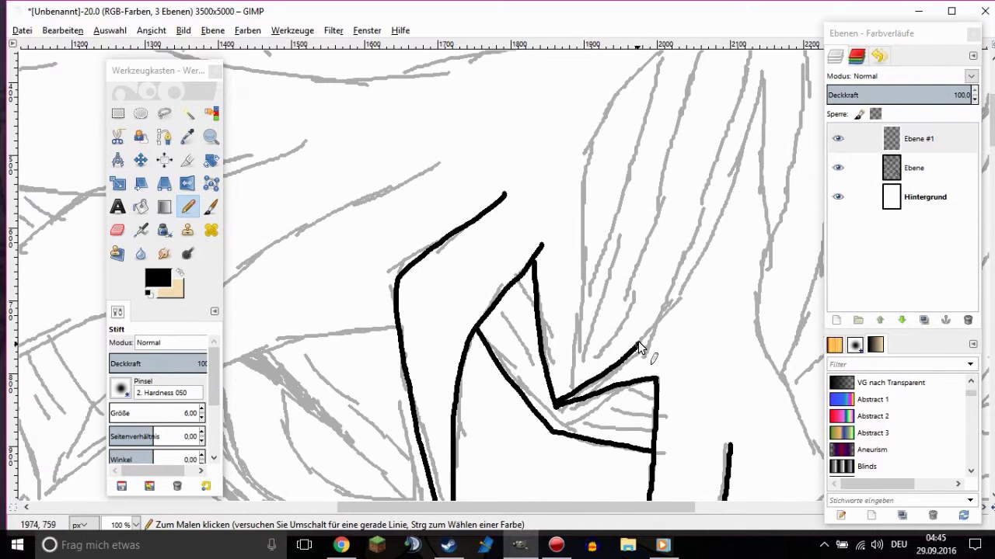
{"action": "left_click_drag", "start_coordinate": [638, 343], "coordinate": [763, 77]}
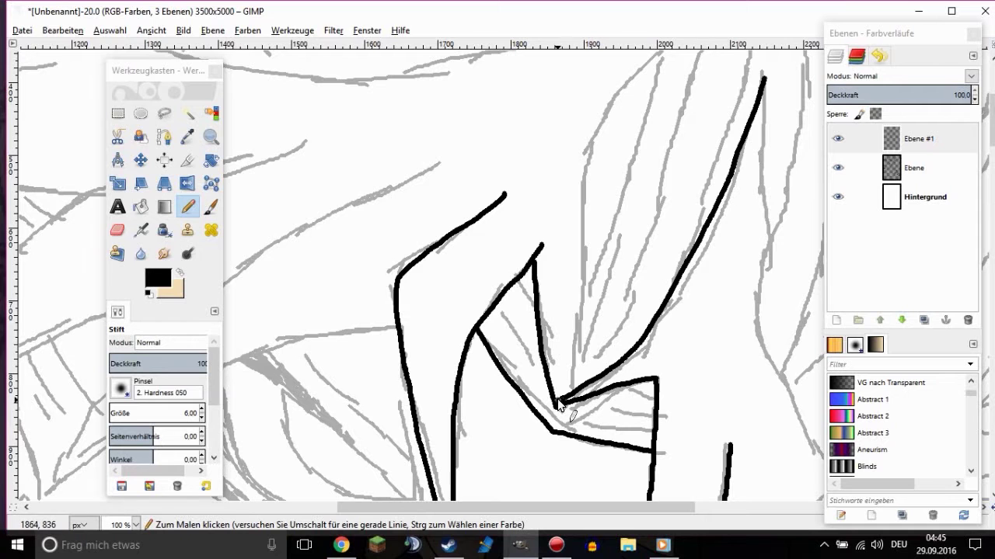
{"action": "left_click_drag", "start_coordinate": [559, 404], "coordinate": [603, 128]}
{"action": "scroll", "coordinate": [603, 128], "scroll_direction": "up", "scroll_amount": 6}
{"action": "mouse_move", "coordinate": [371, 304]}
{"action": "left_mouse_down"}
{"action": "mouse_move", "coordinate": [439, 297]}
{"action": "mouse_move", "coordinate": [610, 340]}
{"action": "left_mouse_up"}
Add a fan of short lines where the hair strands meet
{"action": "scroll", "coordinate": [517, 204], "scroll_direction": "down", "scroll_amount": 9}
{"action": "mouse_move", "coordinate": [491, 198]}
{"action": "left_mouse_down"}
{"action": "mouse_move", "coordinate": [523, 260]}
{"action": "mouse_move", "coordinate": [632, 316]}
{"action": "left_mouse_up"}
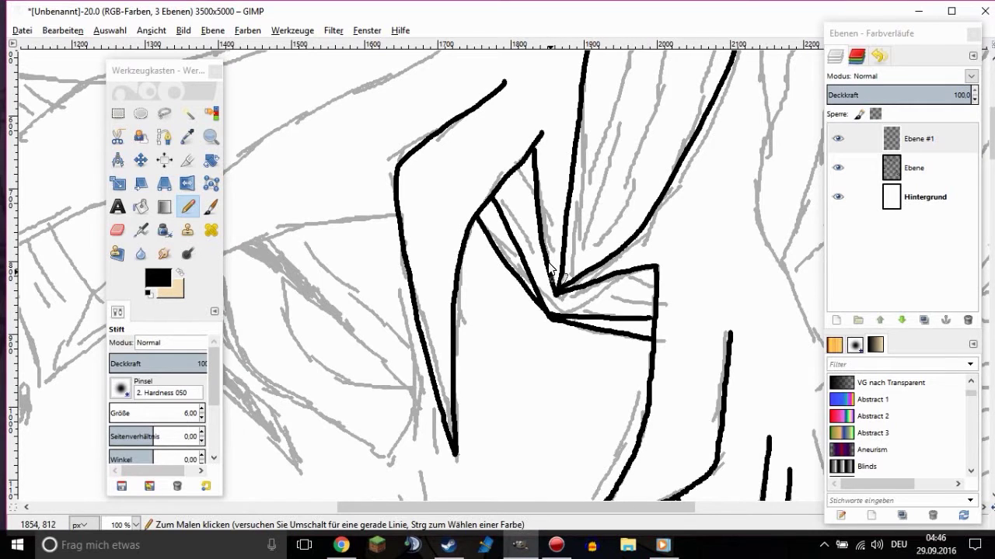
{"action": "left_click_drag", "start_coordinate": [553, 299], "coordinate": [653, 297]}
{"action": "left_click_drag", "start_coordinate": [516, 169], "coordinate": [542, 265]}
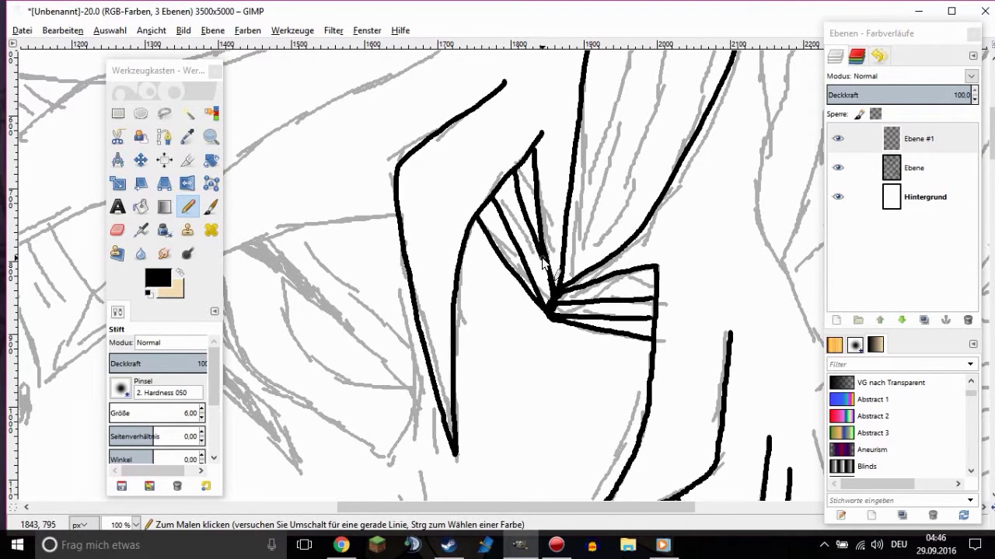
Ink a vertical strand outline and extend it downward
{"action": "scroll", "coordinate": [618, 315], "scroll_direction": "down", "scroll_amount": 1}
{"action": "scroll", "coordinate": [622, 233], "scroll_direction": "right", "scroll_amount": 3}
{"action": "mouse_move", "coordinate": [522, 121]}
{"action": "left_mouse_down"}
{"action": "mouse_move", "coordinate": [524, 244]}
{"action": "mouse_move", "coordinate": [551, 355]}
{"action": "left_mouse_up"}
{"action": "scroll", "coordinate": [611, 438], "scroll_direction": "down", "scroll_amount": 3}
{"action": "scroll", "coordinate": [661, 291], "scroll_direction": "down", "scroll_amount": 1}
{"action": "left_click_drag", "start_coordinate": [540, 228], "coordinate": [589, 354]}
Ink the next strand outlines beside it, redrawing one misplaced stroke
{"action": "mouse_move", "coordinate": [555, 95]}
{"action": "left_mouse_down"}
{"action": "mouse_move", "coordinate": [573, 144]}
{"action": "mouse_move", "coordinate": [588, 354]}
{"action": "left_mouse_up"}
{"action": "left_click_drag", "start_coordinate": [579, 179], "coordinate": [644, 328]}
{"action": "key", "text": "ctrl+z"}
{"action": "left_click_drag", "start_coordinate": [624, 118], "coordinate": [665, 267]}
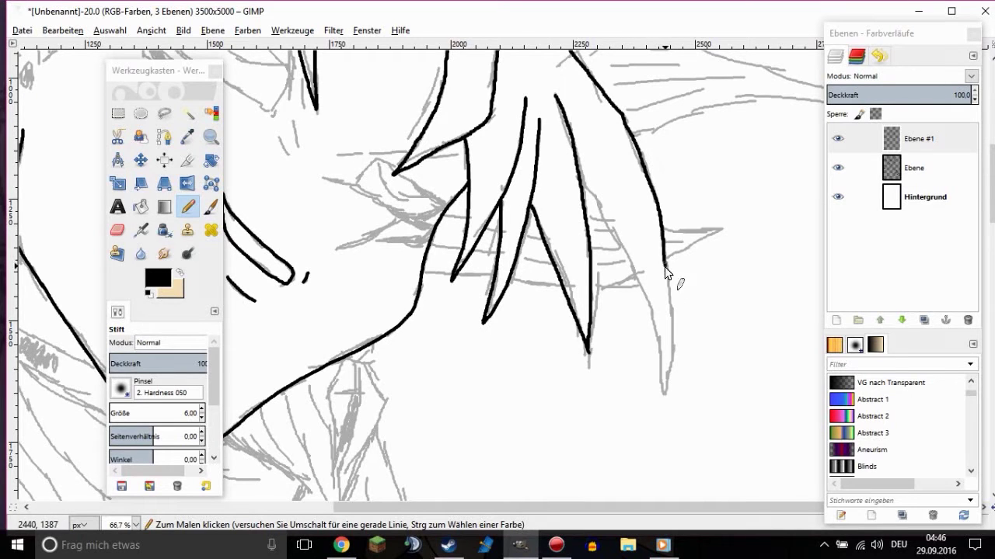
Ink the right strand edge down to its tip and horizontal lines across the strands at actual size
{"action": "left_click_drag", "start_coordinate": [578, 179], "coordinate": [661, 385]}
{"action": "scroll", "coordinate": [424, 391], "scroll_direction": "up", "scroll_amount": 3}
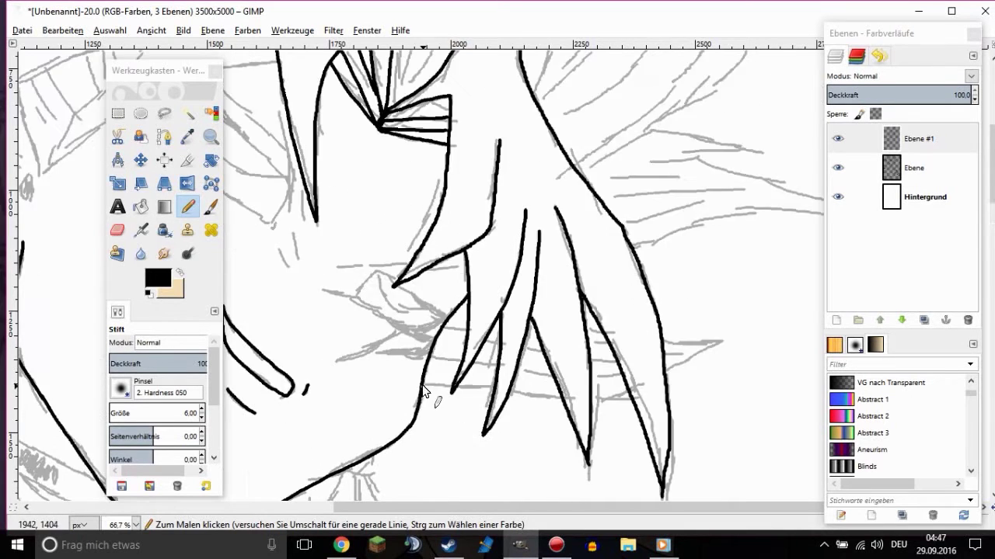
{"action": "key", "text": "1"}
{"action": "left_click_drag", "start_coordinate": [405, 282], "coordinate": [618, 302]}
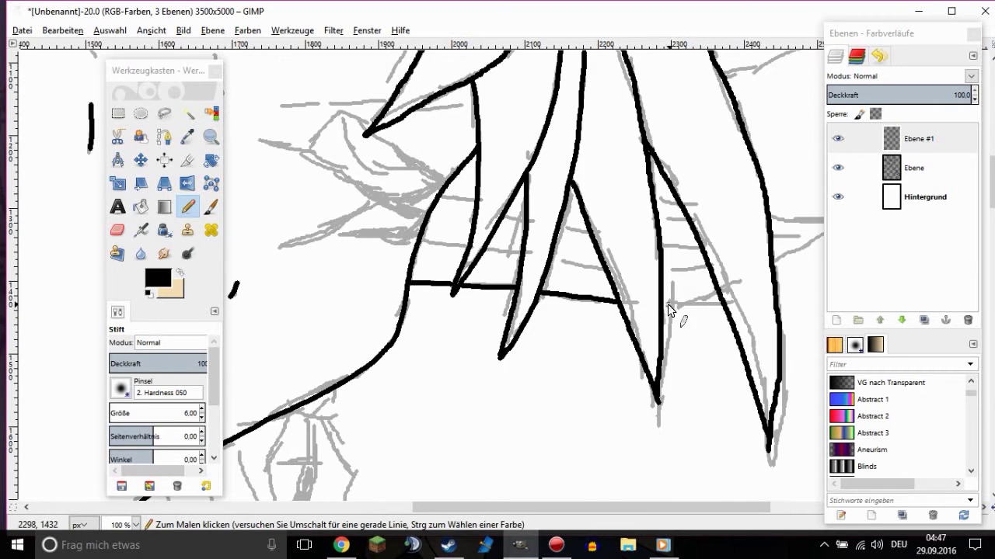
{"action": "scroll", "coordinate": [669, 311], "scroll_direction": "up", "scroll_amount": 3}
{"action": "scroll", "coordinate": [670, 311], "scroll_direction": "right", "scroll_amount": 2}
{"action": "left_click_drag", "start_coordinate": [696, 313], "coordinate": [699, 378]}
Draw a long diagonal strand edge with a straight line back to its tip
{"action": "scroll", "coordinate": [692, 365], "scroll_direction": "up", "scroll_amount": 3}
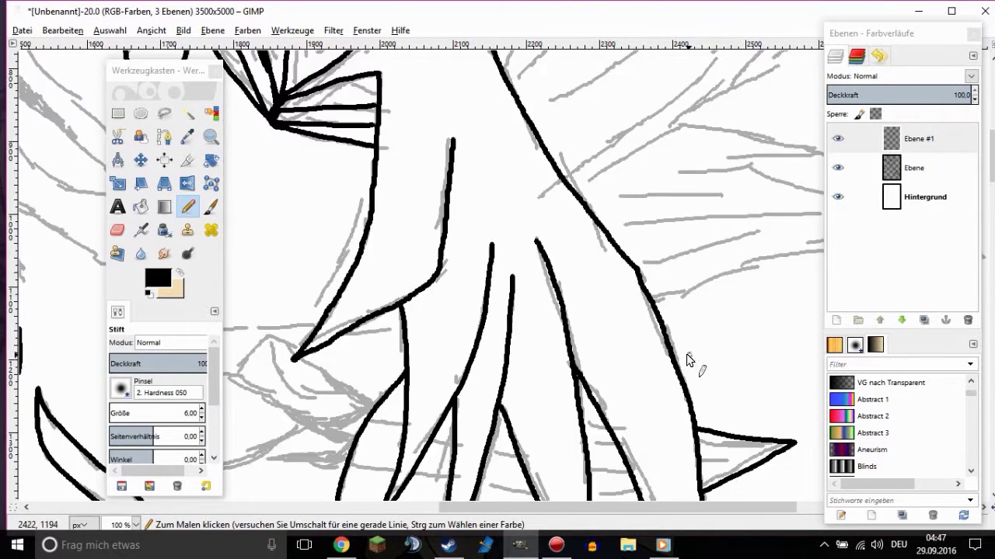
{"action": "scroll", "coordinate": [687, 360], "scroll_direction": "up", "scroll_amount": 3}
{"action": "scroll", "coordinate": [687, 360], "scroll_direction": "right", "scroll_amount": 5}
{"action": "mouse_move", "coordinate": [465, 239]}
{"action": "left_mouse_down"}
{"action": "mouse_move", "coordinate": [640, 260]}
{"action": "mouse_move", "coordinate": [733, 349]}
{"action": "mouse_move", "coordinate": [779, 367]}
{"action": "left_mouse_up"}
{"action": "left_click", "coordinate": [544, 384], "text": "shift"}
{"action": "scroll", "coordinate": [543, 366], "scroll_direction": "up", "scroll_amount": 3}
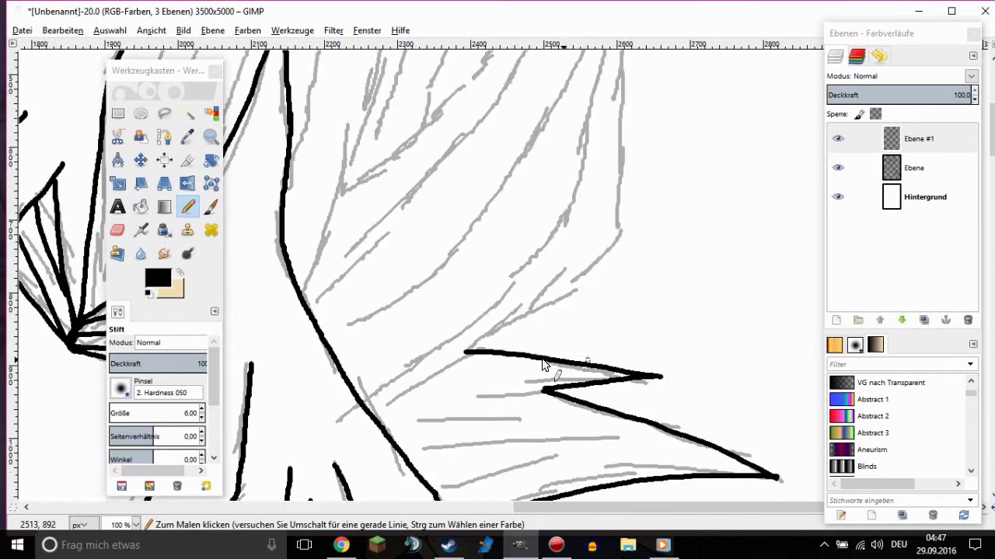
{"action": "scroll", "coordinate": [543, 366], "scroll_direction": "down", "scroll_amount": 1}
Ink a vertical strand outline, redrawing it after undoing an overlong stroke
{"action": "mouse_move", "coordinate": [478, 310]}
{"action": "left_mouse_down"}
{"action": "mouse_move", "coordinate": [596, 122]}
{"action": "mouse_move", "coordinate": [582, 404]}
{"action": "mouse_move", "coordinate": [536, 476]}
{"action": "left_mouse_up"}
{"action": "key", "text": "ctrl+z"}
{"action": "scroll", "coordinate": [591, 117], "scroll_direction": "down", "scroll_amount": 1}
{"action": "mouse_move", "coordinate": [594, 113]}
{"action": "left_mouse_down"}
{"action": "mouse_move", "coordinate": [577, 396]}
{"action": "mouse_move", "coordinate": [473, 477]}
{"action": "left_mouse_up"}
{"action": "scroll", "coordinate": [544, 366], "scroll_direction": "down", "scroll_amount": 3}
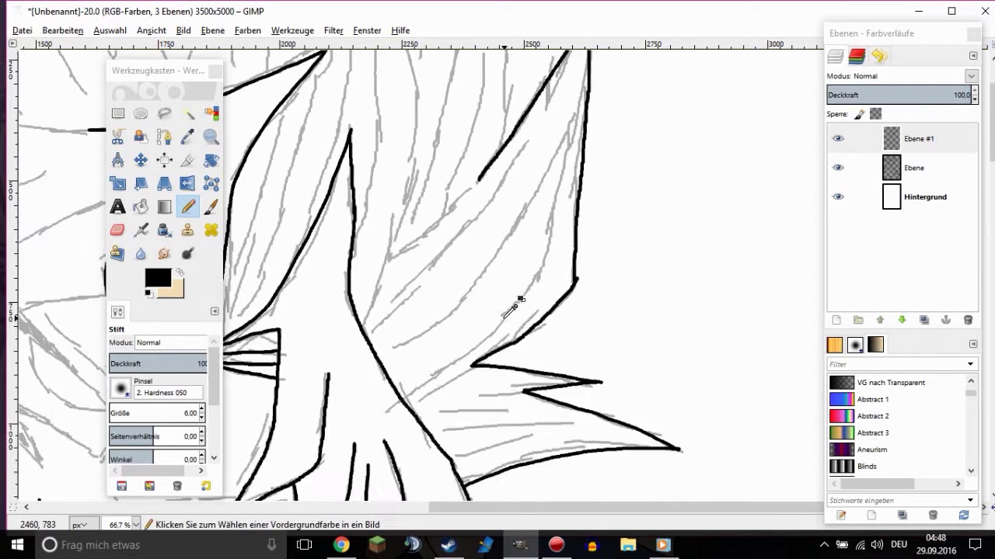
{"action": "scroll", "coordinate": [509, 311], "scroll_direction": "up", "scroll_amount": 1, "text": "ctrl"}
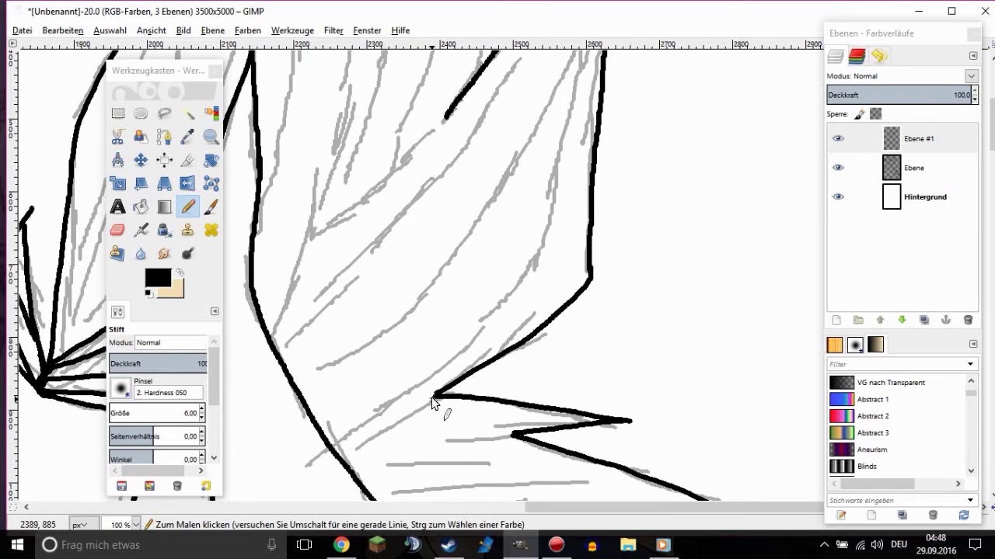
Add short spiky strand tips at the top running up and up-right
{"action": "scroll", "coordinate": [315, 214], "scroll_direction": "up", "scroll_amount": 5}
{"action": "scroll", "coordinate": [315, 214], "scroll_direction": "down", "scroll_amount": 1, "text": "ctrl"}
{"action": "left_click_drag", "start_coordinate": [300, 117], "coordinate": [334, 51]}
{"action": "left_click_drag", "start_coordinate": [408, 265], "coordinate": [402, 112]}
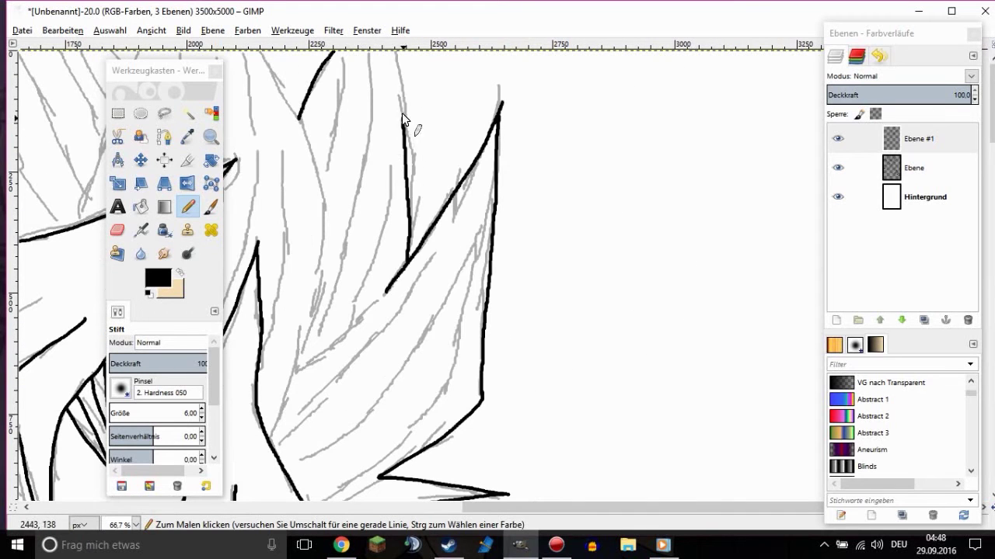
{"action": "scroll", "coordinate": [396, 241], "scroll_direction": "left", "scroll_amount": 5}
{"action": "left_click_drag", "start_coordinate": [366, 225], "coordinate": [450, 46]}
{"action": "left_click_drag", "start_coordinate": [590, 132], "coordinate": [538, 47]}
Replace a stray stroke with a strand line running upward
{"action": "key", "text": "ctrl+z"}
{"action": "scroll", "coordinate": [523, 171], "scroll_direction": "up", "scroll_amount": 2, "text": "ctrl"}
{"action": "left_click_drag", "start_coordinate": [673, 345], "coordinate": [613, 178]}
{"action": "scroll", "coordinate": [613, 178], "scroll_direction": "down", "scroll_amount": 2, "text": "ctrl"}
{"action": "scroll", "coordinate": [373, 318], "scroll_direction": "left", "scroll_amount": 5}
Trace the long left hair strands from the far left along the grey sketch
{"action": "left_click_drag", "start_coordinate": [148, 73], "coordinate": [993, 182]}
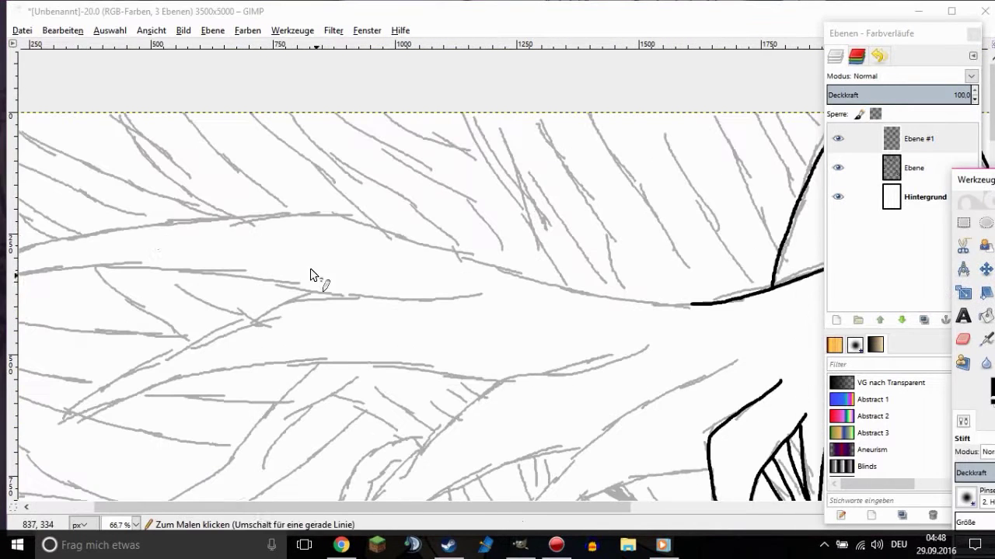
{"action": "mouse_move", "coordinate": [143, 226]}
{"action": "left_mouse_down"}
{"action": "mouse_move", "coordinate": [237, 217]}
{"action": "mouse_move", "coordinate": [370, 226]}
{"action": "mouse_move", "coordinate": [528, 280]}
{"action": "mouse_move", "coordinate": [697, 305]}
{"action": "left_mouse_up"}
{"action": "scroll", "coordinate": [140, 240], "scroll_direction": "left", "scroll_amount": 3}
{"action": "mouse_move", "coordinate": [31, 296]}
{"action": "left_mouse_down"}
{"action": "mouse_move", "coordinate": [105, 262]}
{"action": "mouse_move", "coordinate": [262, 228]}
{"action": "mouse_move", "coordinate": [106, 278]}
{"action": "mouse_move", "coordinate": [589, 293]}
{"action": "left_mouse_up"}
{"action": "scroll", "coordinate": [363, 335], "scroll_direction": "down", "scroll_amount": 3}
{"action": "left_click_drag", "start_coordinate": [173, 308], "coordinate": [408, 184]}
{"action": "mouse_move", "coordinate": [175, 306]}
{"action": "left_mouse_down"}
{"action": "mouse_move", "coordinate": [401, 254]}
{"action": "mouse_move", "coordinate": [611, 268]}
{"action": "left_mouse_up"}
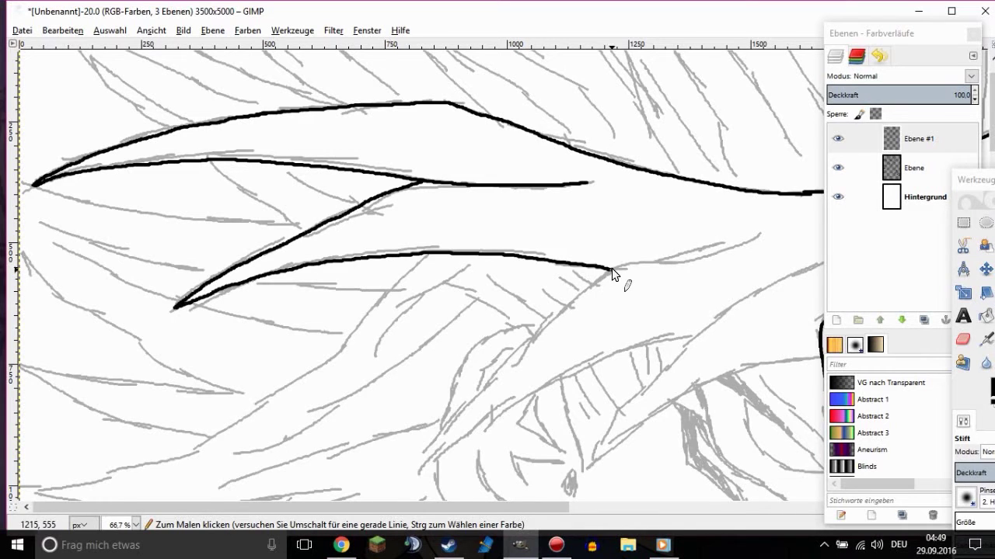
Ink curved strands sweeping toward the face
{"action": "scroll", "coordinate": [419, 355], "scroll_direction": "down", "scroll_amount": 3}
{"action": "mouse_move", "coordinate": [506, 251]}
{"action": "left_mouse_down"}
{"action": "mouse_move", "coordinate": [622, 153]}
{"action": "mouse_move", "coordinate": [757, 122]}
{"action": "left_mouse_up"}
{"action": "mouse_move", "coordinate": [420, 356]}
{"action": "left_mouse_down"}
{"action": "mouse_move", "coordinate": [459, 323]}
{"action": "mouse_move", "coordinate": [655, 234]}
{"action": "left_mouse_up"}
{"action": "scroll", "coordinate": [622, 410], "scroll_direction": "right", "scroll_amount": 5}
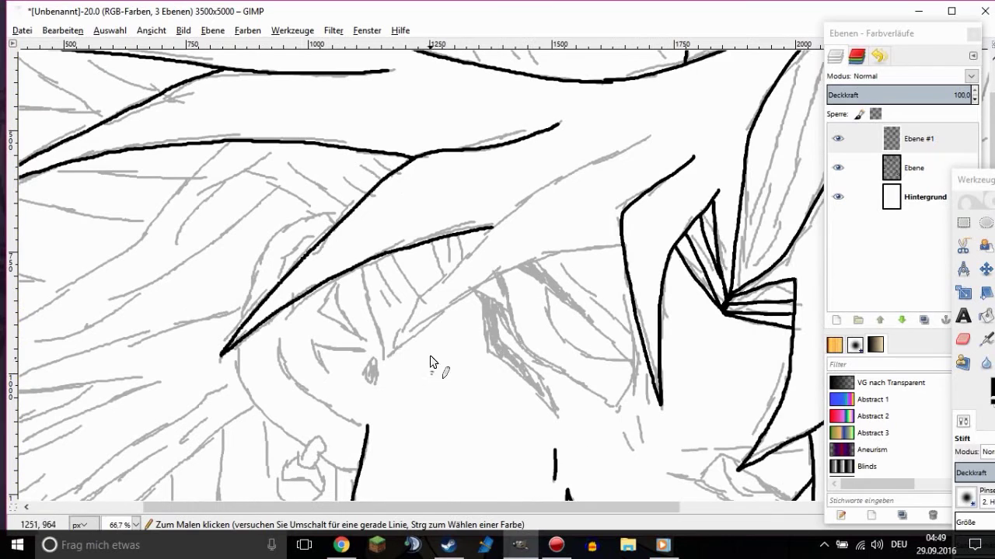
{"action": "left_click_drag", "start_coordinate": [385, 358], "coordinate": [546, 191]}
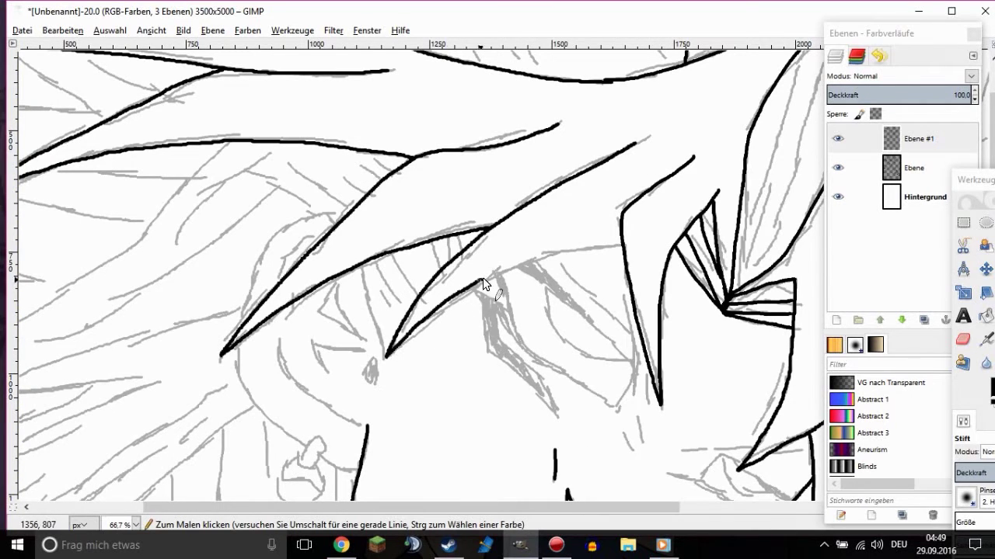
{"action": "scroll", "coordinate": [482, 278], "scroll_direction": "down", "scroll_amount": 2}
{"action": "scroll", "coordinate": [595, 285], "scroll_direction": "down", "scroll_amount": 1}
Hide the sketch layer and ink strand branches reaching the canvas top, plus a long strand down
{"action": "left_click", "coordinate": [837, 168]}
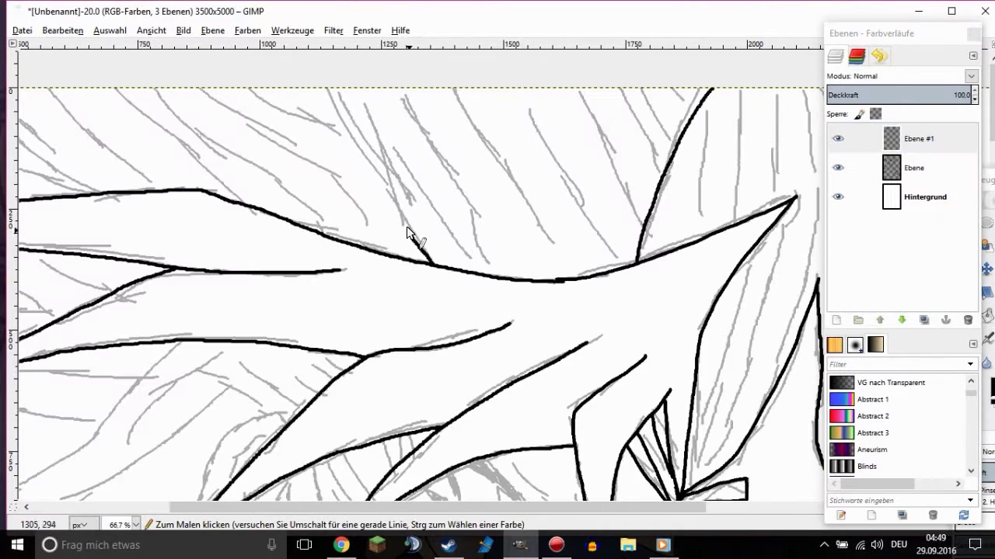
{"action": "left_click_drag", "start_coordinate": [267, 192], "coordinate": [155, 88]}
{"action": "scroll", "coordinate": [192, 225], "scroll_direction": "left", "scroll_amount": 2}
{"action": "left_click_drag", "start_coordinate": [173, 220], "coordinate": [46, 88]}
{"action": "left_click_drag", "start_coordinate": [206, 247], "coordinate": [305, 317]}
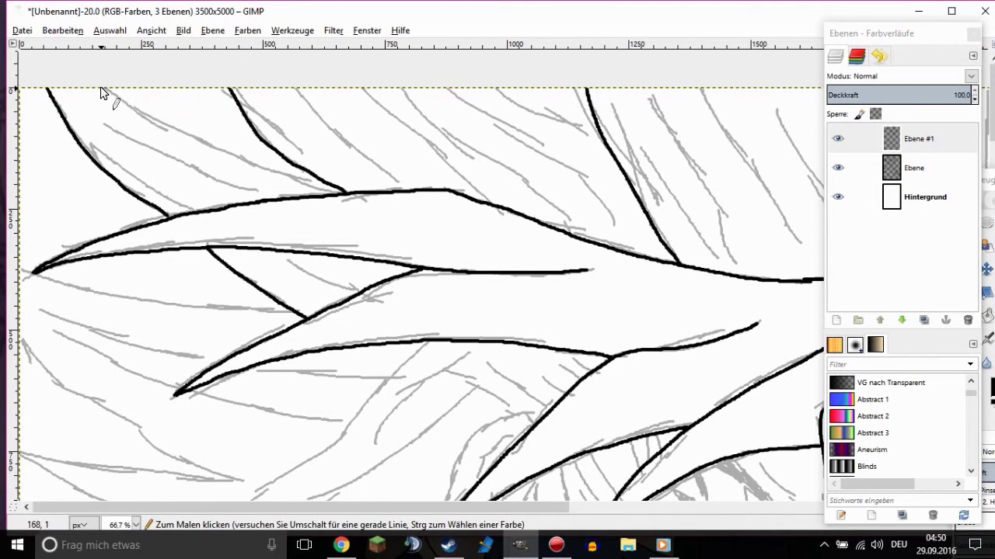
{"action": "left_click_drag", "start_coordinate": [101, 86], "coordinate": [312, 187]}
{"action": "left_click_drag", "start_coordinate": [33, 273], "coordinate": [304, 316]}
Ink strands from the left edge downward, undoing the lower part of one stroke
{"action": "scroll", "coordinate": [20, 235], "scroll_direction": "down", "scroll_amount": 3}
{"action": "left_click_drag", "start_coordinate": [18, 226], "coordinate": [260, 374]}
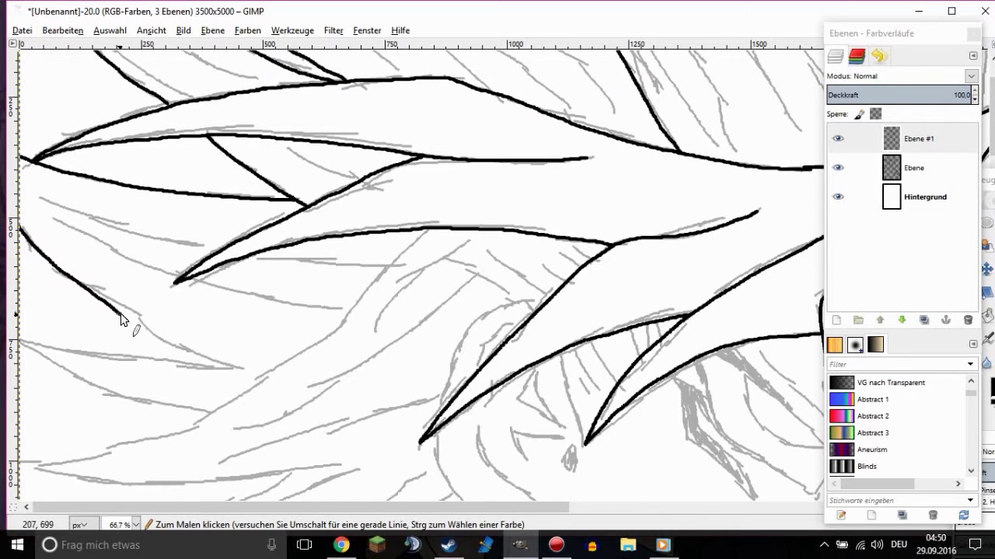
{"action": "left_click_drag", "start_coordinate": [19, 340], "coordinate": [237, 367]}
{"action": "scroll", "coordinate": [18, 227], "scroll_direction": "down", "scroll_amount": 3}
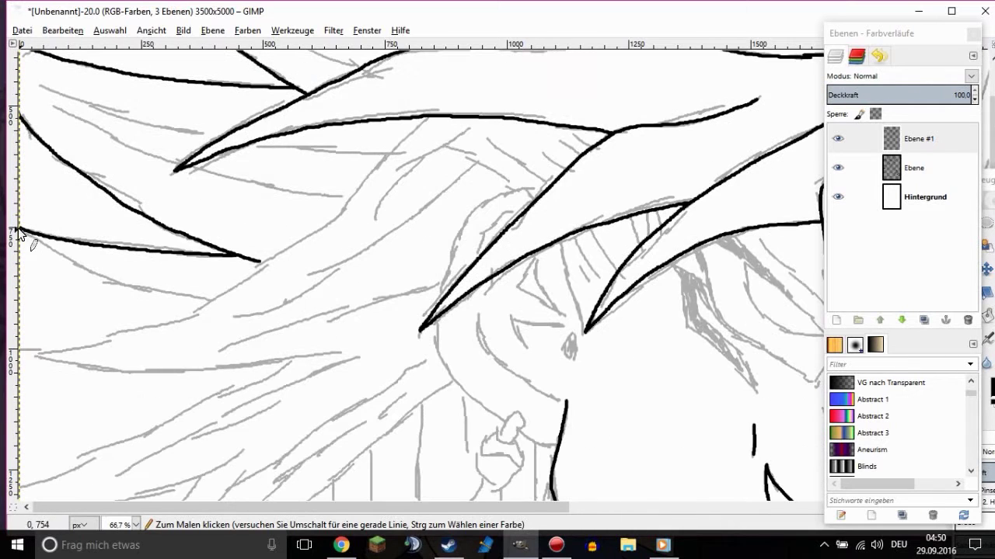
{"action": "mouse_move", "coordinate": [97, 276]}
{"action": "left_mouse_down"}
{"action": "mouse_move", "coordinate": [198, 303]}
{"action": "mouse_move", "coordinate": [426, 118]}
{"action": "left_mouse_up"}
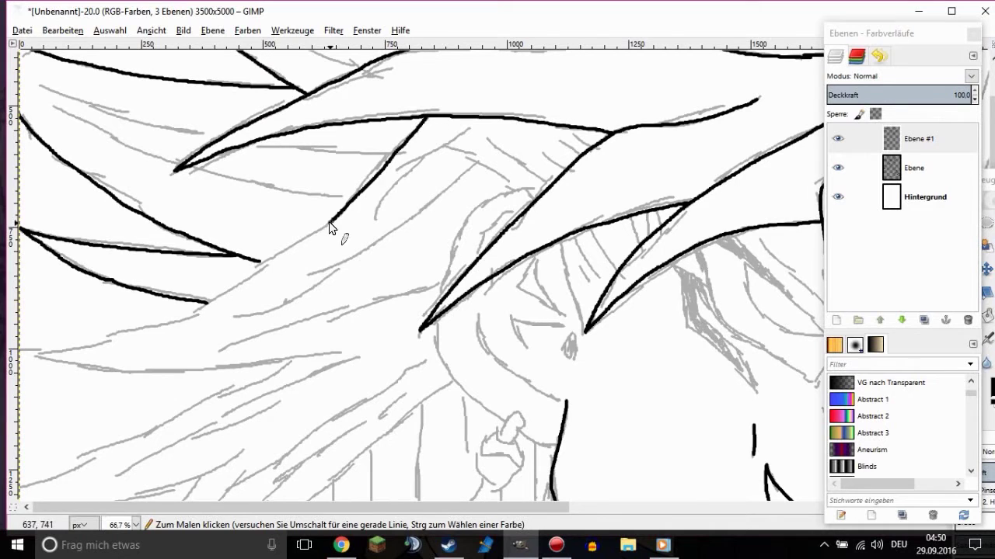
{"action": "key", "text": "ctrl+z"}
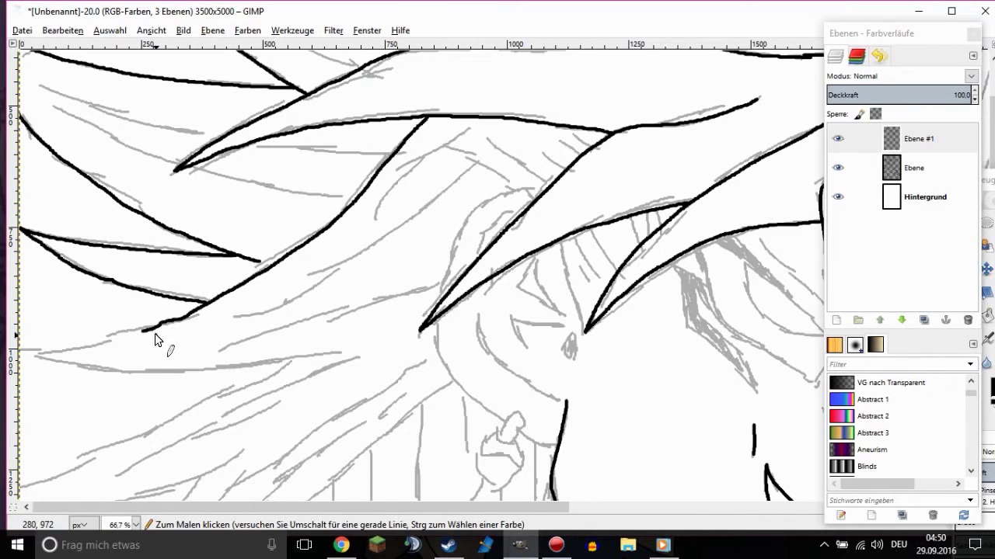
At actual size, extend two more strand lines to the left canvas edge
{"action": "key", "text": "1"}
{"action": "mouse_move", "coordinate": [278, 312]}
{"action": "left_mouse_down"}
{"action": "mouse_move", "coordinate": [200, 339]}
{"action": "mouse_move", "coordinate": [19, 356]}
{"action": "left_mouse_up"}
{"action": "mouse_move", "coordinate": [498, 371]}
{"action": "left_mouse_down"}
{"action": "mouse_move", "coordinate": [455, 381]}
{"action": "mouse_move", "coordinate": [51, 381]}
{"action": "left_mouse_up"}
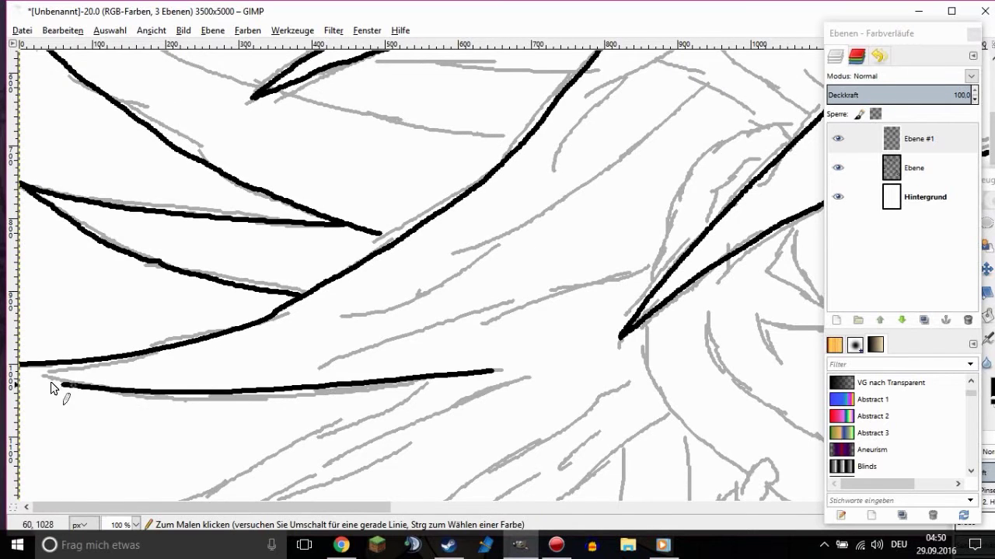
{"action": "key", "text": "minus"}
{"action": "key", "text": "minus"}
{"action": "scroll", "coordinate": [526, 353], "scroll_direction": "up", "scroll_amount": 3, "text": "ctrl"}
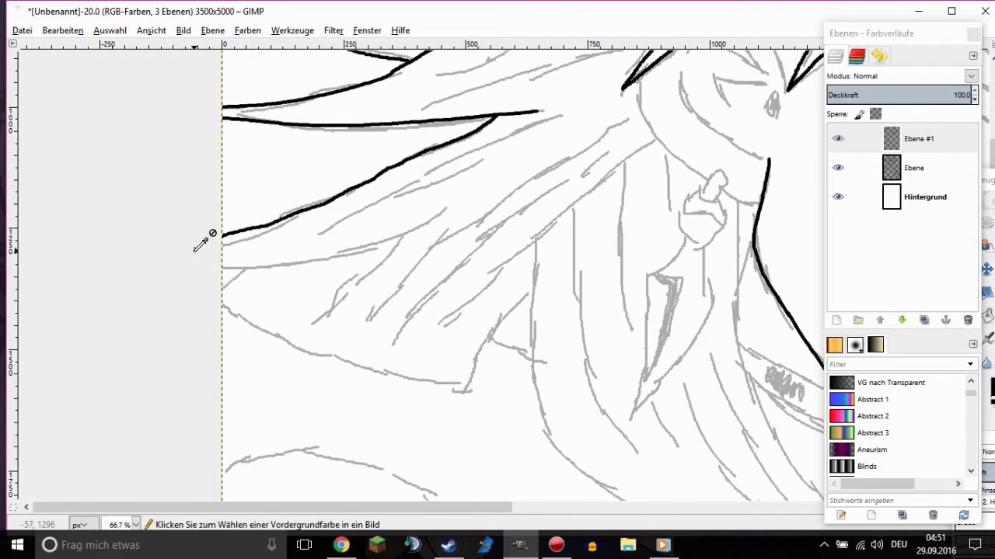
Ink a long strand down-left to the canvas edge, undoing an unwanted second stroke
{"action": "scroll", "coordinate": [608, 174], "scroll_direction": "down", "scroll_amount": 1, "text": "ctrl"}
{"action": "left_click_drag", "start_coordinate": [628, 157], "coordinate": [197, 348]}
{"action": "mouse_move", "coordinate": [520, 314]}
{"action": "left_mouse_down"}
{"action": "mouse_move", "coordinate": [467, 350]}
{"action": "mouse_move", "coordinate": [222, 389]}
{"action": "left_mouse_up"}
{"action": "key", "text": "ctrl+z"}
{"action": "scroll", "coordinate": [136, 416], "scroll_direction": "up", "scroll_amount": 1, "text": "ctrl"}
Ink a bang line and the face outline curving up toward the eye
{"action": "left_click_drag", "start_coordinate": [750, 262], "coordinate": [359, 359]}
{"action": "scroll", "coordinate": [359, 360], "scroll_direction": "down", "scroll_amount": 2, "text": "ctrl"}
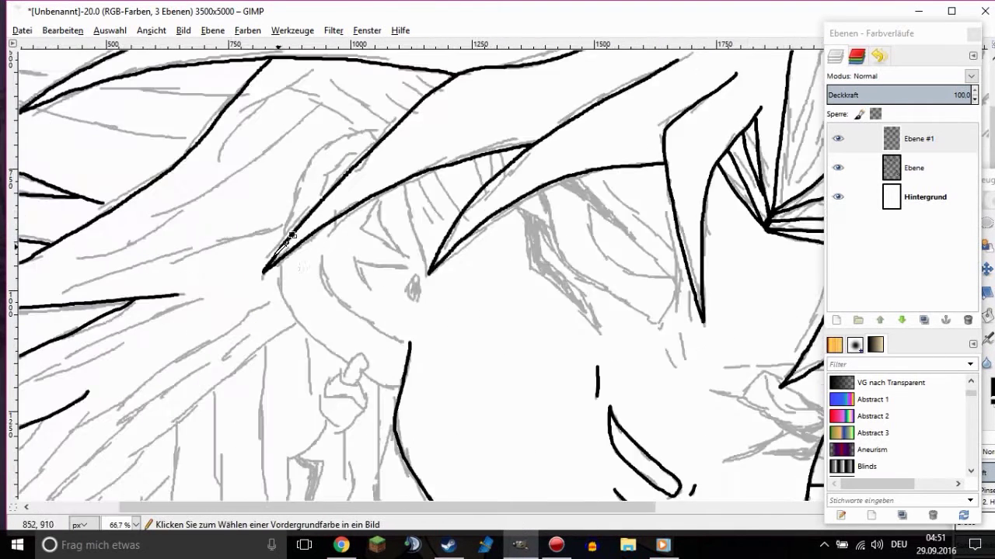
{"action": "scroll", "coordinate": [277, 263], "scroll_direction": "up", "scroll_amount": 1, "text": "ctrl"}
{"action": "left_click_drag", "start_coordinate": [278, 263], "coordinate": [375, 397]}
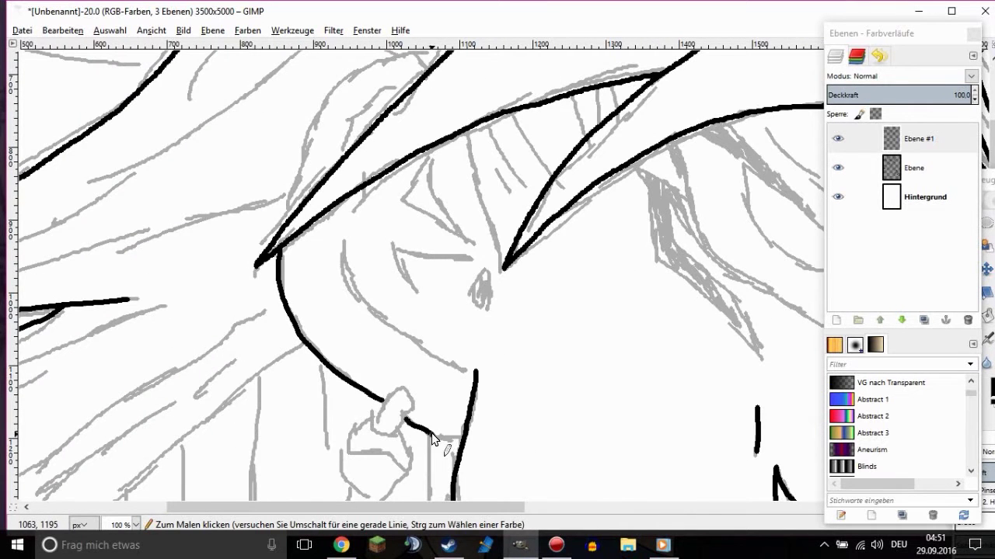
{"action": "scroll", "coordinate": [285, 334], "scroll_direction": "up", "scroll_amount": 3}
{"action": "mouse_move", "coordinate": [285, 335]}
{"action": "left_mouse_down"}
{"action": "mouse_move", "coordinate": [292, 299]}
{"action": "mouse_move", "coordinate": [378, 172]}
{"action": "mouse_move", "coordinate": [432, 180]}
{"action": "left_mouse_up"}
Add a short line near the eye and a long curve along the face
{"action": "mouse_move", "coordinate": [470, 241]}
{"action": "left_mouse_down"}
{"action": "mouse_move", "coordinate": [503, 381]}
{"action": "mouse_move", "coordinate": [468, 406]}
{"action": "left_mouse_up"}
{"action": "scroll", "coordinate": [468, 405], "scroll_direction": "up", "scroll_amount": 1, "text": "ctrl"}
{"action": "scroll", "coordinate": [467, 406], "scroll_direction": "down", "scroll_amount": 4}
{"action": "mouse_move", "coordinate": [300, 169]}
{"action": "left_mouse_down"}
{"action": "mouse_move", "coordinate": [419, 337]}
{"action": "mouse_move", "coordinate": [474, 366]}
{"action": "left_mouse_up"}
{"action": "left_click_drag", "start_coordinate": [518, 222], "coordinate": [490, 256]}
Ink the small eye, nose, ear and neck lines over the sketch
{"action": "scroll", "coordinate": [490, 256], "scroll_direction": "up", "scroll_amount": 3}
{"action": "mouse_move", "coordinate": [482, 311]}
{"action": "left_mouse_down"}
{"action": "mouse_move", "coordinate": [382, 305]}
{"action": "mouse_move", "coordinate": [410, 359]}
{"action": "left_mouse_up"}
{"action": "left_click_drag", "start_coordinate": [375, 289], "coordinate": [431, 303]}
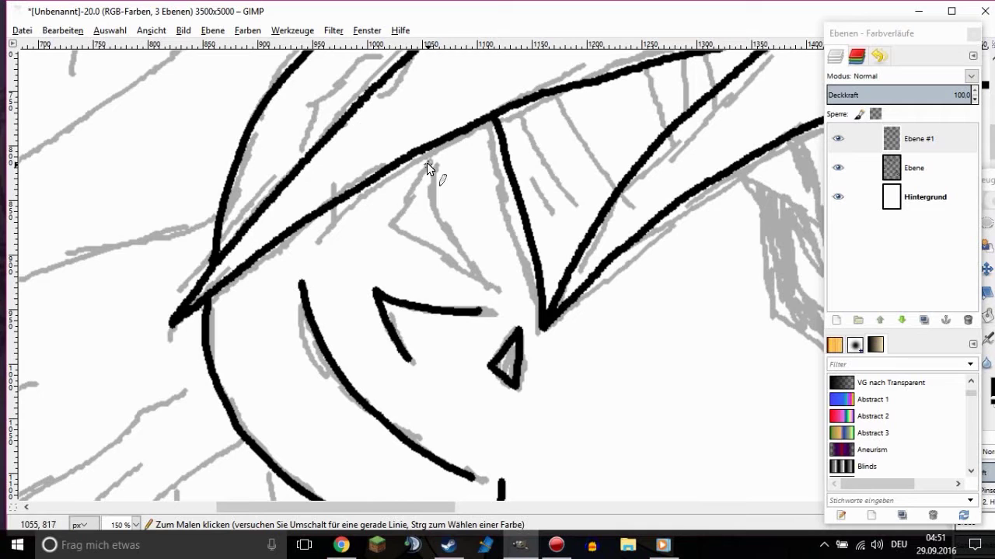
{"action": "left_click_drag", "start_coordinate": [420, 245], "coordinate": [478, 274]}
{"action": "scroll", "coordinate": [368, 184], "scroll_direction": "up", "scroll_amount": 6}
{"action": "left_click_drag", "start_coordinate": [372, 282], "coordinate": [300, 389]}
{"action": "scroll", "coordinate": [381, 295], "scroll_direction": "down", "scroll_amount": 15}
{"action": "mouse_move", "coordinate": [349, 215]}
{"action": "left_mouse_down"}
{"action": "mouse_move", "coordinate": [404, 222]}
{"action": "mouse_move", "coordinate": [349, 210]}
{"action": "mouse_move", "coordinate": [291, 297]}
{"action": "mouse_move", "coordinate": [332, 336]}
{"action": "left_mouse_up"}
Ink the neck, shoulder and collar lines below the head in black
{"action": "mouse_move", "coordinate": [389, 233]}
{"action": "left_mouse_down"}
{"action": "mouse_move", "coordinate": [404, 311]}
{"action": "mouse_move", "coordinate": [350, 340]}
{"action": "left_mouse_up"}
{"action": "scroll", "coordinate": [294, 246], "scroll_direction": "down", "scroll_amount": 3}
{"action": "scroll", "coordinate": [294, 246], "scroll_direction": "down", "scroll_amount": 3}
{"action": "mouse_move", "coordinate": [225, 181]}
{"action": "left_mouse_down"}
{"action": "mouse_move", "coordinate": [326, 107]}
{"action": "mouse_move", "coordinate": [378, 206]}
{"action": "left_mouse_up"}
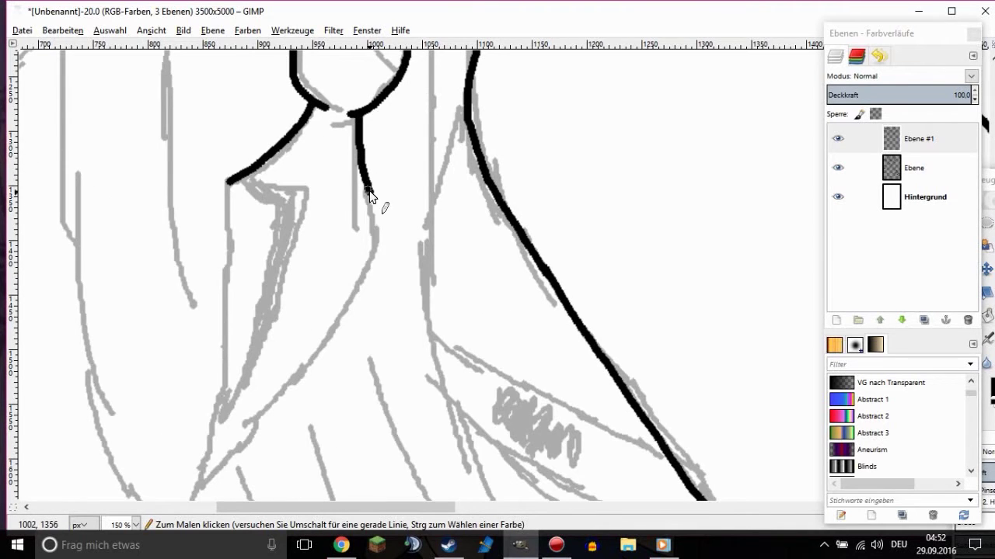
{"action": "left_click_drag", "start_coordinate": [225, 181], "coordinate": [229, 441]}
{"action": "left_click_drag", "start_coordinate": [381, 206], "coordinate": [229, 456]}
{"action": "mouse_move", "coordinate": [226, 184]}
{"action": "left_mouse_down"}
{"action": "mouse_move", "coordinate": [310, 188]}
{"action": "mouse_move", "coordinate": [262, 336]}
{"action": "left_mouse_up"}
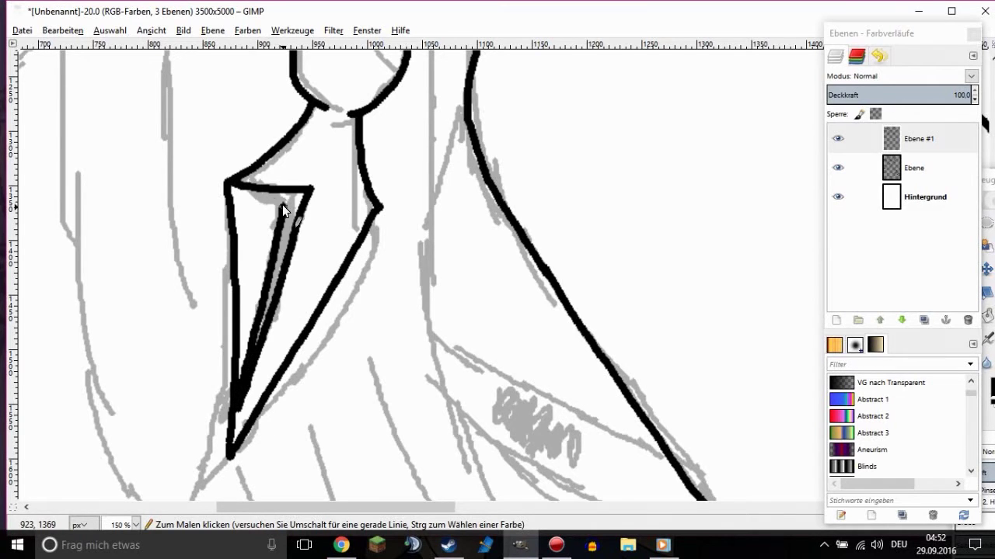
Add a small ink dot and outline a hair strand running down-right
{"action": "scroll", "coordinate": [339, 214], "scroll_direction": "down", "scroll_amount": 2}
{"action": "scroll", "coordinate": [339, 212], "scroll_direction": "up", "scroll_amount": 2}
{"action": "scroll", "coordinate": [318, 204], "scroll_direction": "down", "scroll_amount": 4}
{"action": "scroll", "coordinate": [319, 206], "scroll_direction": "up", "scroll_amount": 1}
{"action": "scroll", "coordinate": [319, 207], "scroll_direction": "up", "scroll_amount": 4}
{"action": "left_click", "coordinate": [327, 189]}
{"action": "scroll", "coordinate": [326, 189], "scroll_direction": "down", "scroll_amount": 1}
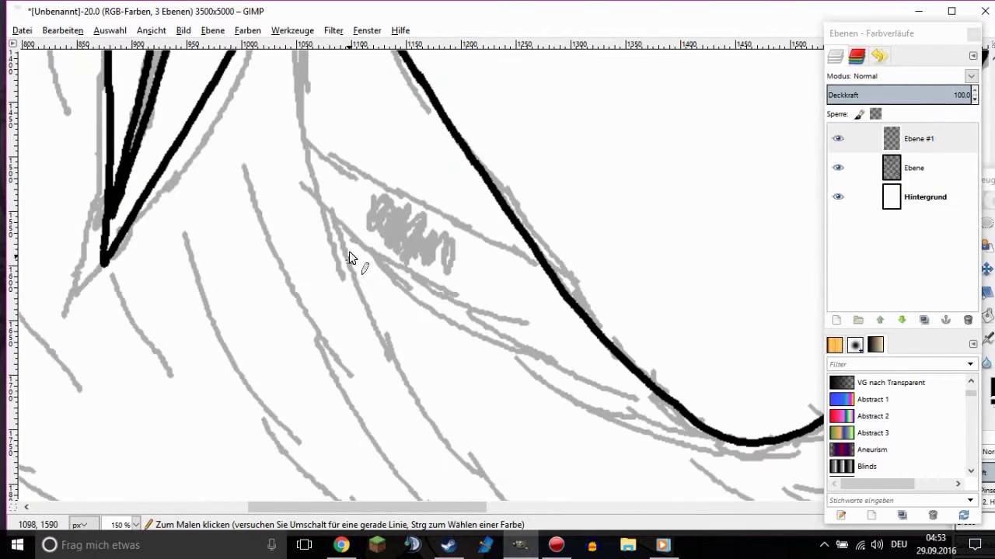
{"action": "left_click_drag", "start_coordinate": [310, 131], "coordinate": [536, 255]}
{"action": "scroll", "coordinate": [536, 254], "scroll_direction": "down", "scroll_amount": 1}
{"action": "mouse_move", "coordinate": [410, 233]}
{"action": "left_mouse_down"}
{"action": "mouse_move", "coordinate": [525, 302]}
{"action": "mouse_move", "coordinate": [486, 382]}
{"action": "left_mouse_up"}
Ink a long hair line, undoing the misplaced first attempt and redrawing it
{"action": "scroll", "coordinate": [486, 382], "scroll_direction": "up", "scroll_amount": 2}
{"action": "scroll", "coordinate": [486, 382], "scroll_direction": "left", "scroll_amount": 3}
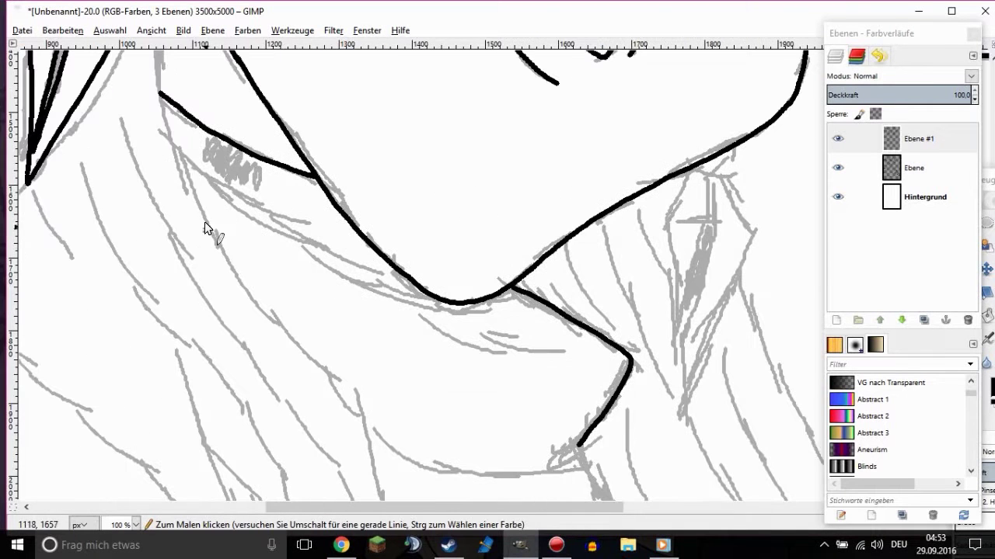
{"action": "left_click_drag", "start_coordinate": [174, 150], "coordinate": [288, 247]}
{"action": "key", "text": "ctrl+z"}
{"action": "scroll", "coordinate": [295, 222], "scroll_direction": "up", "scroll_amount": 1}
{"action": "mouse_move", "coordinate": [133, 111]}
{"action": "left_mouse_down"}
{"action": "mouse_move", "coordinate": [351, 257]}
{"action": "mouse_move", "coordinate": [587, 347]}
{"action": "left_mouse_up"}
Ink a V-shaped hair strand tip and extend its outline down-left
{"action": "scroll", "coordinate": [587, 347], "scroll_direction": "down", "scroll_amount": 2}
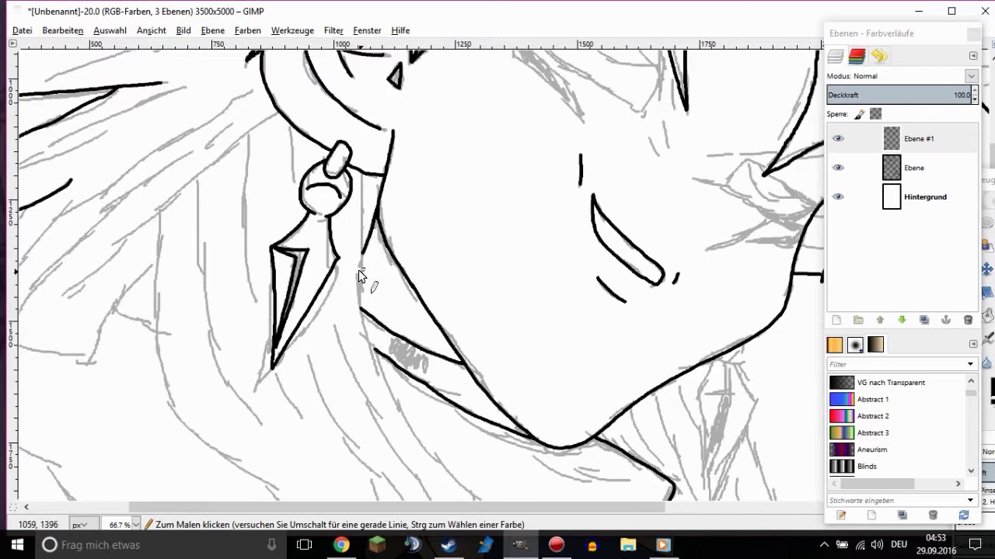
{"action": "scroll", "coordinate": [238, 287], "scroll_direction": "up", "scroll_amount": 2}
{"action": "scroll", "coordinate": [354, 330], "scroll_direction": "left", "scroll_amount": 3}
{"action": "mouse_move", "coordinate": [359, 330]}
{"action": "left_mouse_down"}
{"action": "mouse_move", "coordinate": [314, 309]}
{"action": "mouse_move", "coordinate": [296, 343]}
{"action": "mouse_move", "coordinate": [201, 332]}
{"action": "mouse_move", "coordinate": [48, 277]}
{"action": "left_mouse_up"}
{"action": "left_click_drag", "start_coordinate": [314, 308], "coordinate": [353, 266]}
Ink more long, pointed hair strands falling past the neck
{"action": "scroll", "coordinate": [373, 278], "scroll_direction": "down", "scroll_amount": 3}
{"action": "left_click_drag", "start_coordinate": [360, 217], "coordinate": [361, 100]}
{"action": "mouse_move", "coordinate": [360, 217]}
{"action": "left_mouse_down"}
{"action": "mouse_move", "coordinate": [373, 286]}
{"action": "mouse_move", "coordinate": [492, 395]}
{"action": "left_mouse_up"}
{"action": "scroll", "coordinate": [492, 396], "scroll_direction": "down", "scroll_amount": 5}
{"action": "left_click_drag", "start_coordinate": [525, 200], "coordinate": [644, 357]}
{"action": "left_click_drag", "start_coordinate": [572, 144], "coordinate": [644, 357]}
View the canvas at 100% and extend the hair lines down the sketch
{"action": "scroll", "coordinate": [525, 180], "scroll_direction": "right", "scroll_amount": 4}
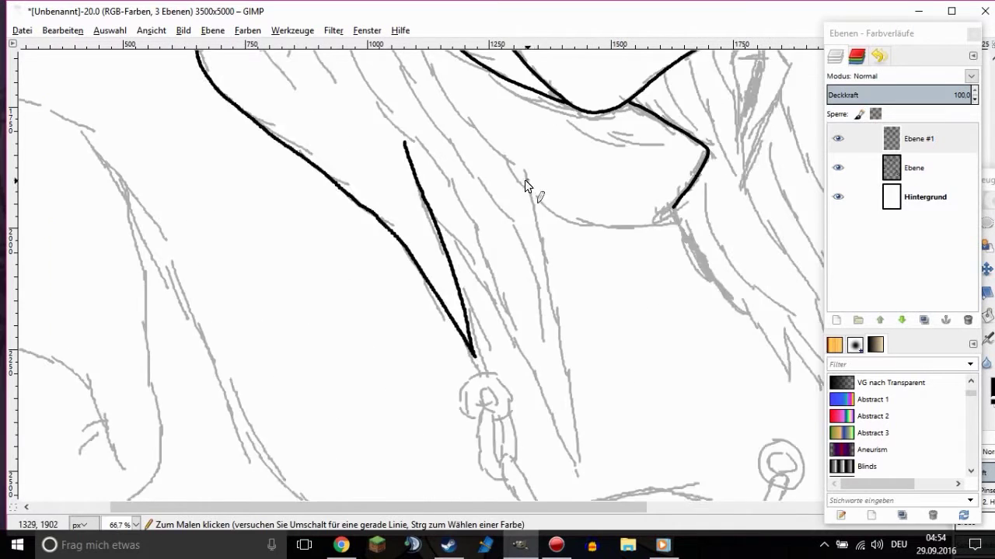
{"action": "scroll", "coordinate": [393, 139], "scroll_direction": "up", "scroll_amount": 5}
{"action": "key", "text": "1"}
{"action": "left_click_drag", "start_coordinate": [385, 111], "coordinate": [410, 275]}
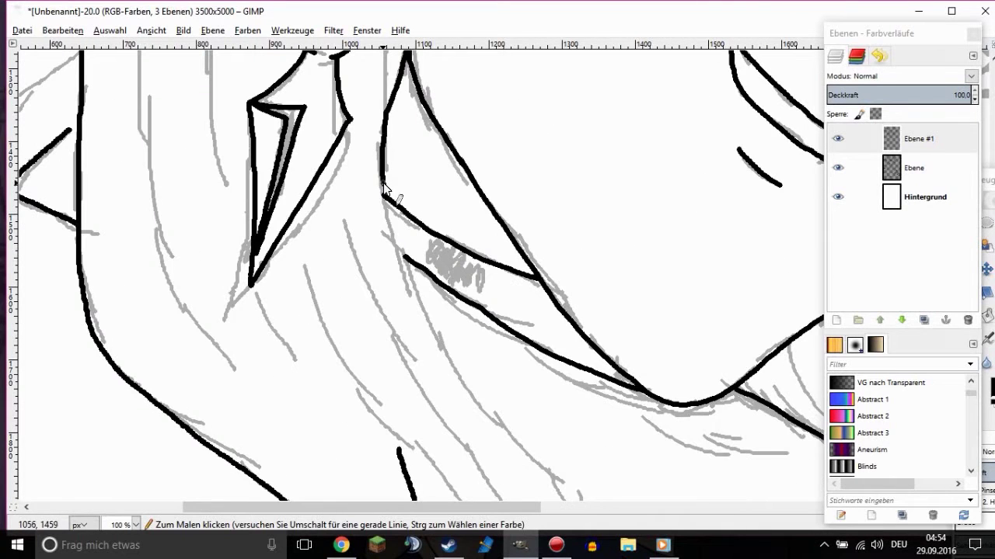
{"action": "scroll", "coordinate": [409, 274], "scroll_direction": "down", "scroll_amount": 2}
{"action": "scroll", "coordinate": [436, 105], "scroll_direction": "down", "scroll_amount": 3}
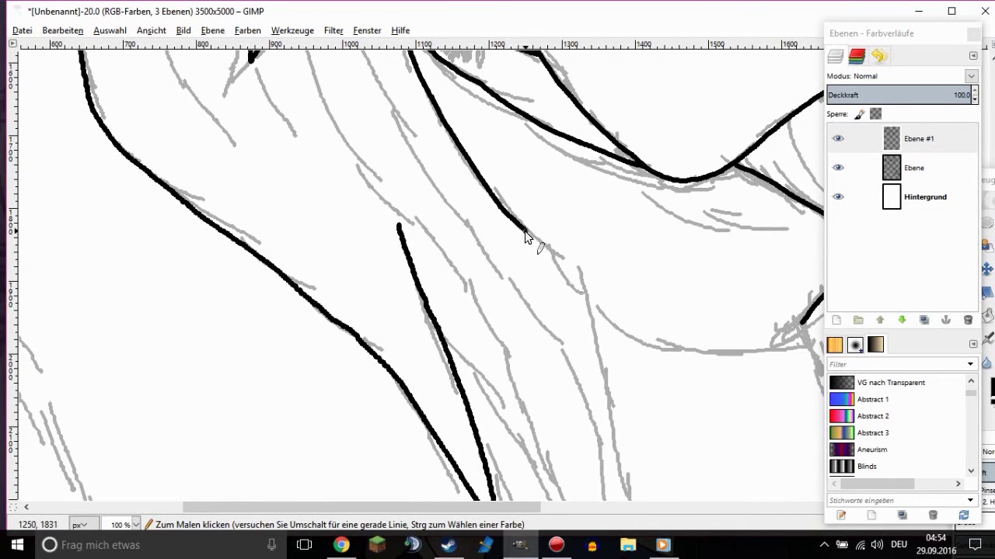
{"action": "scroll", "coordinate": [592, 254], "scroll_direction": "down", "scroll_amount": 2}
{"action": "left_click_drag", "start_coordinate": [580, 158], "coordinate": [588, 197]}
Ink a hair strand from the fork down toward the chest
{"action": "scroll", "coordinate": [604, 172], "scroll_direction": "up", "scroll_amount": 1, "text": "ctrl"}
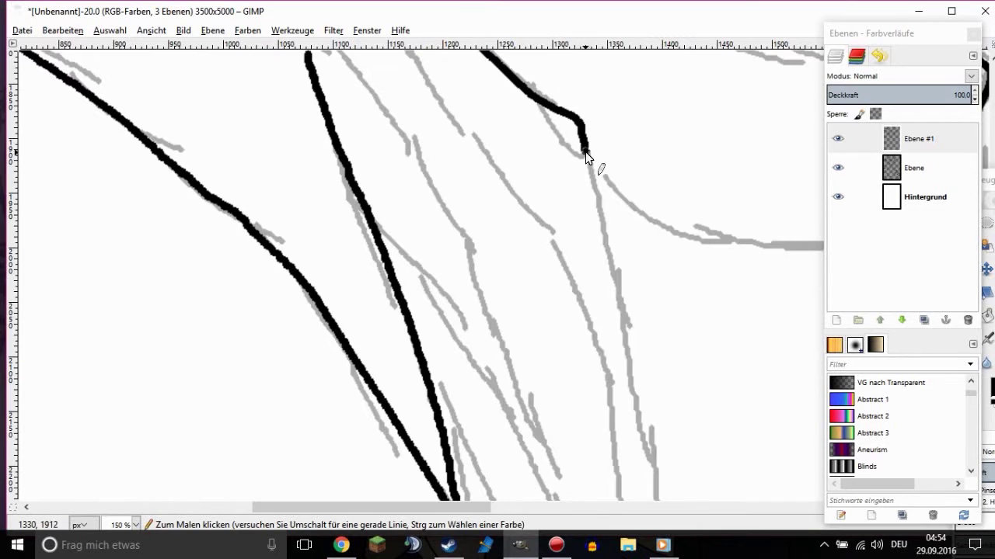
{"action": "scroll", "coordinate": [585, 152], "scroll_direction": "down", "scroll_amount": 3, "text": "ctrl"}
{"action": "scroll", "coordinate": [608, 244], "scroll_direction": "up", "scroll_amount": 1, "text": "ctrl"}
{"action": "left_click_drag", "start_coordinate": [501, 229], "coordinate": [649, 474]}
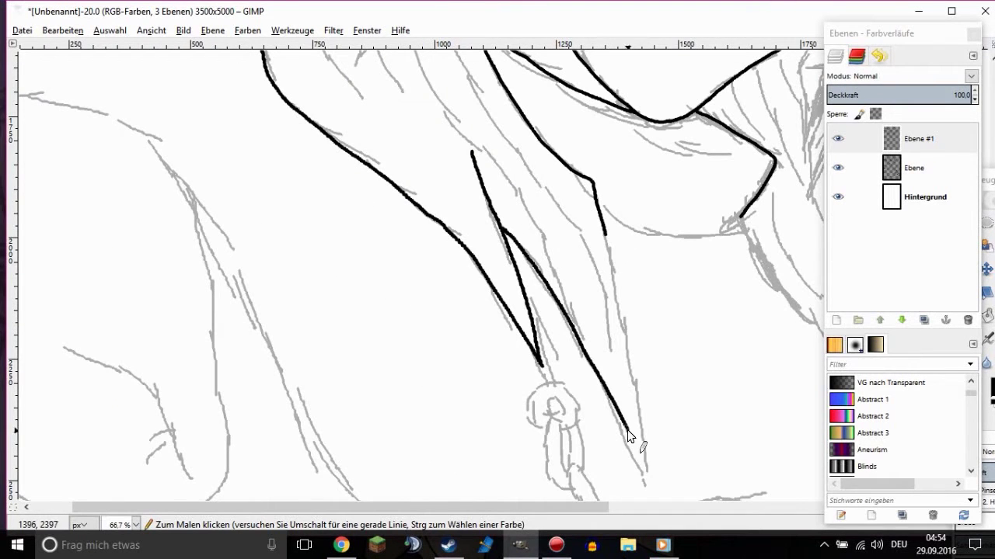
{"action": "left_click_drag", "start_coordinate": [604, 227], "coordinate": [660, 481]}
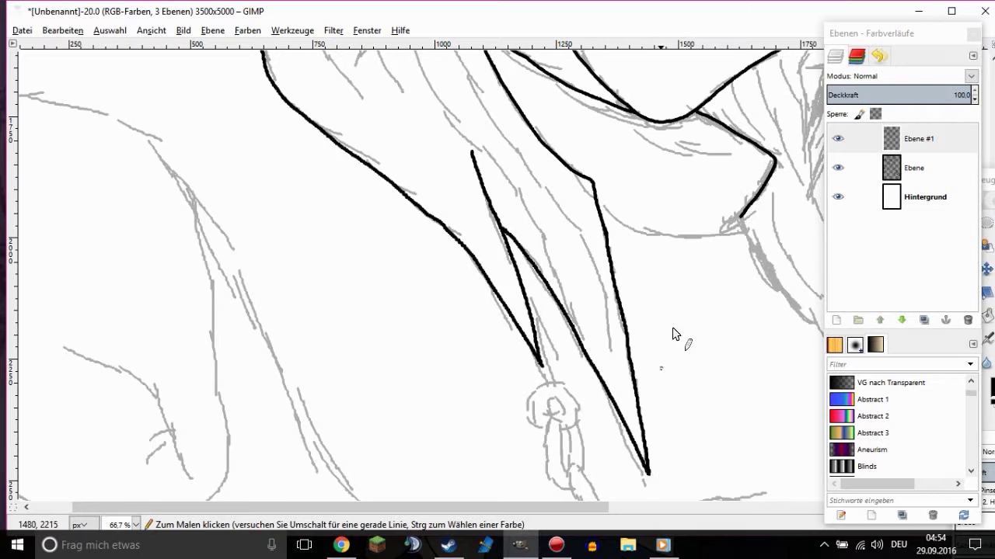
{"action": "scroll", "coordinate": [675, 334], "scroll_direction": "up", "scroll_amount": 3}
{"action": "left_click_drag", "start_coordinate": [646, 348], "coordinate": [695, 349]}
Ink another pointed hair strand ending in a zigzag tip
{"action": "scroll", "coordinate": [591, 510], "scroll_direction": "right", "scroll_amount": 7}
{"action": "scroll", "coordinate": [504, 141], "scroll_direction": "down", "scroll_amount": 6}
{"action": "left_click_drag", "start_coordinate": [488, 113], "coordinate": [602, 280]}
{"action": "left_click_drag", "start_coordinate": [602, 229], "coordinate": [720, 415]}
Add a short stroke at the collar and a small loop at the jaw line
{"action": "scroll", "coordinate": [724, 361], "scroll_direction": "down", "scroll_amount": 1, "text": "ctrl"}
{"action": "scroll", "coordinate": [660, 334], "scroll_direction": "down", "scroll_amount": 5}
{"action": "scroll", "coordinate": [606, 295], "scroll_direction": "right", "scroll_amount": 4}
{"action": "scroll", "coordinate": [544, 233], "scroll_direction": "up", "scroll_amount": 1, "text": "ctrl"}
{"action": "scroll", "coordinate": [544, 233], "scroll_direction": "up", "scroll_amount": 7}
{"action": "scroll", "coordinate": [497, 77], "scroll_direction": "down", "scroll_amount": 3}
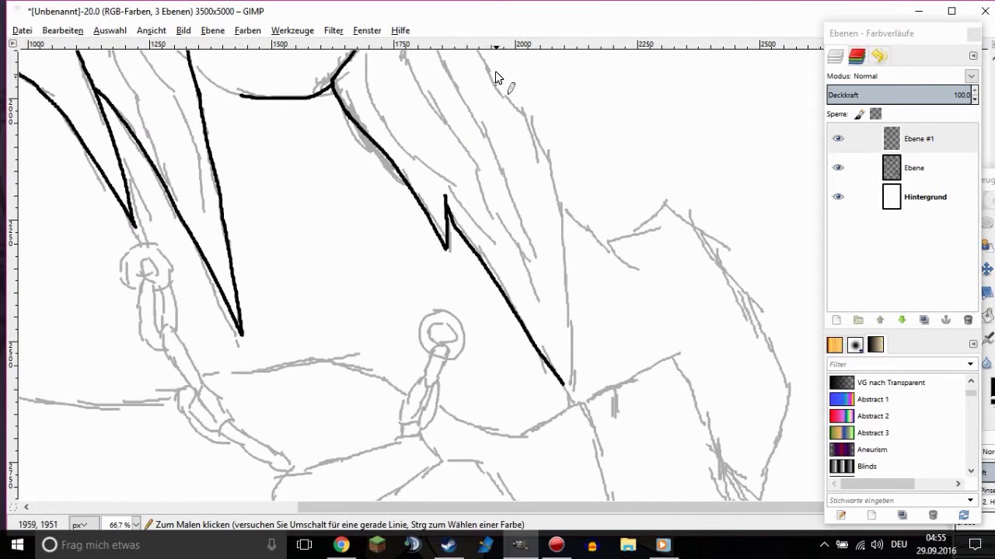
{"action": "left_click_drag", "start_coordinate": [531, 132], "coordinate": [546, 166]}
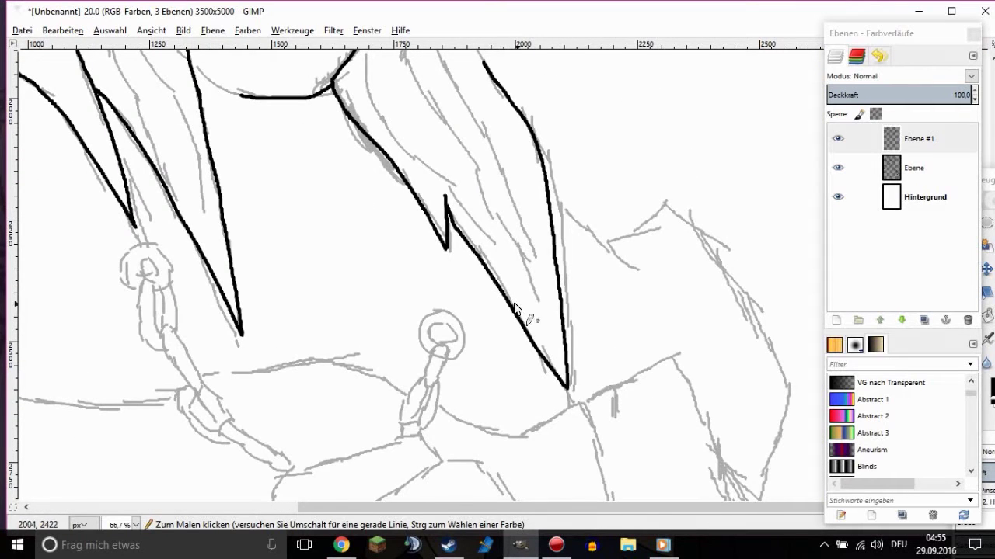
{"action": "scroll", "coordinate": [411, 239], "scroll_direction": "up", "scroll_amount": 5}
{"action": "scroll", "coordinate": [417, 232], "scroll_direction": "up", "scroll_amount": 1, "text": "ctrl"}
{"action": "left_click_drag", "start_coordinate": [451, 207], "coordinate": [412, 225]}
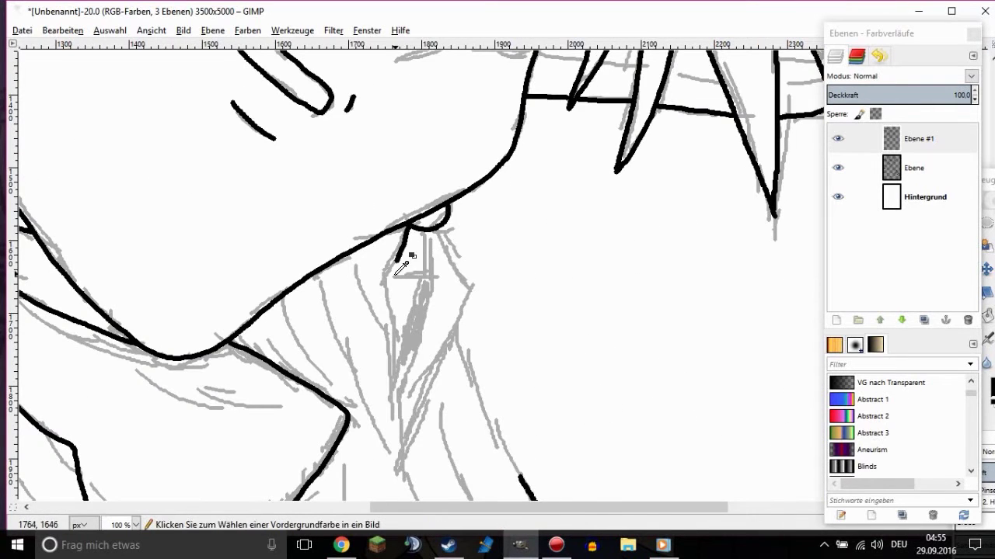
Ink both edges of the earring pendant hanging below the jaw
{"action": "scroll", "coordinate": [434, 138], "scroll_direction": "up", "scroll_amount": 1, "text": "ctrl"}
{"action": "mouse_move", "coordinate": [427, 99]}
{"action": "left_mouse_down"}
{"action": "mouse_move", "coordinate": [401, 149]}
{"action": "mouse_move", "coordinate": [408, 359]}
{"action": "left_mouse_up"}
{"action": "mouse_move", "coordinate": [464, 105]}
{"action": "left_mouse_down"}
{"action": "mouse_move", "coordinate": [493, 164]}
{"action": "mouse_move", "coordinate": [409, 360]}
{"action": "left_mouse_up"}
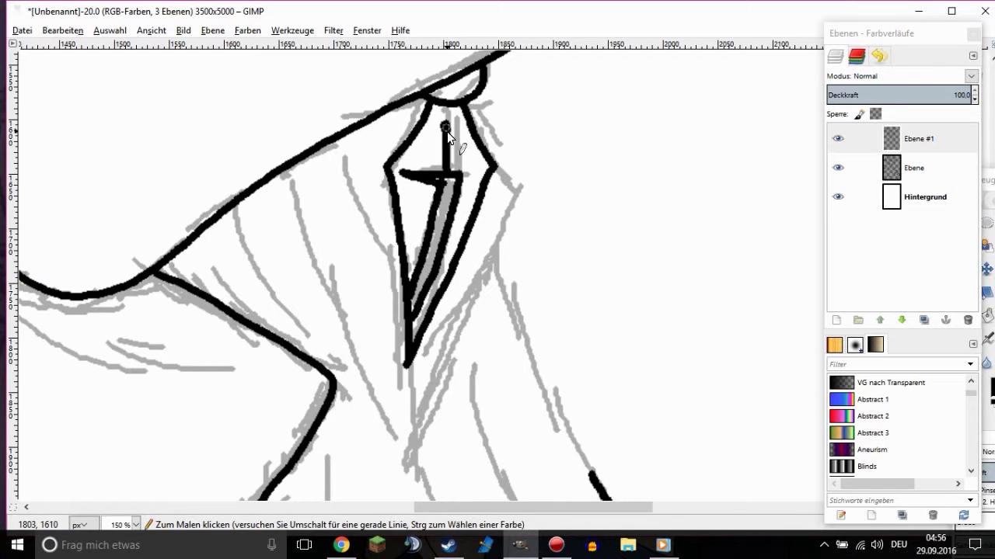
{"action": "scroll", "coordinate": [434, 231], "scroll_direction": "down", "scroll_amount": 2}
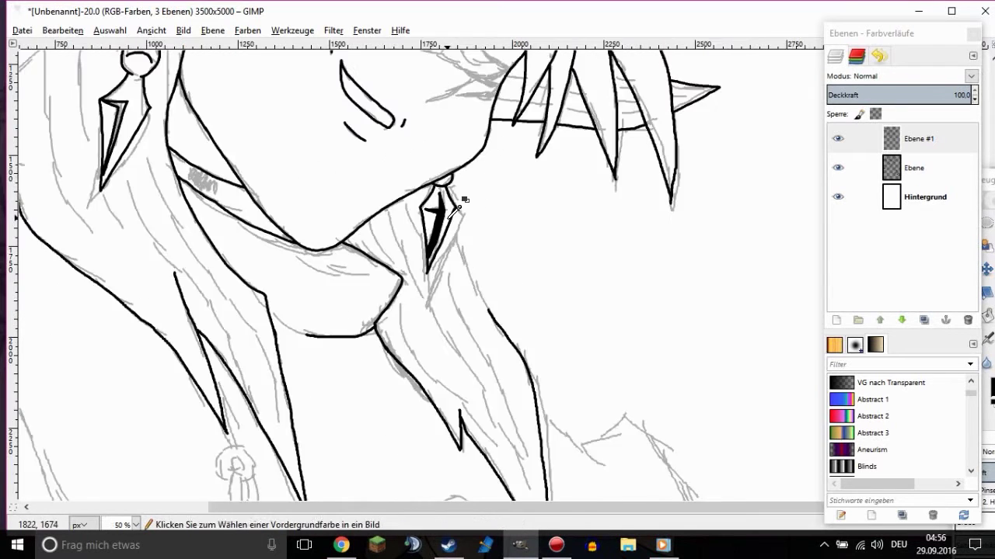
{"action": "scroll", "coordinate": [462, 199], "scroll_direction": "up", "scroll_amount": 1}
Ink the neck line and two shoulder lines running down-right
{"action": "mouse_move", "coordinate": [456, 109]}
{"action": "left_mouse_down"}
{"action": "mouse_move", "coordinate": [474, 178]}
{"action": "mouse_move", "coordinate": [538, 300]}
{"action": "left_mouse_up"}
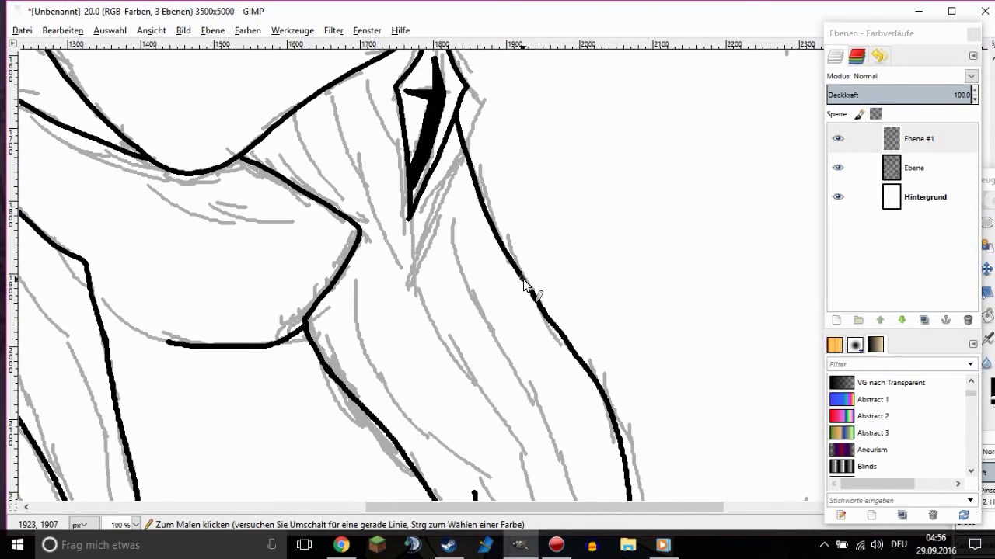
{"action": "scroll", "coordinate": [539, 299], "scroll_direction": "down", "scroll_amount": 6}
{"action": "scroll", "coordinate": [553, 211], "scroll_direction": "up", "scroll_amount": 5}
{"action": "scroll", "coordinate": [553, 211], "scroll_direction": "up", "scroll_amount": 1}
{"action": "mouse_move", "coordinate": [505, 145]}
{"action": "left_mouse_down"}
{"action": "mouse_move", "coordinate": [636, 269]}
{"action": "mouse_move", "coordinate": [680, 179]}
{"action": "mouse_move", "coordinate": [752, 243]}
{"action": "mouse_move", "coordinate": [558, 172]}
{"action": "mouse_move", "coordinate": [626, 350]}
{"action": "left_mouse_up"}
Ink the ring's outer circle, undoing a stray inner-ring stroke
{"action": "scroll", "coordinate": [624, 356], "scroll_direction": "down", "scroll_amount": 5}
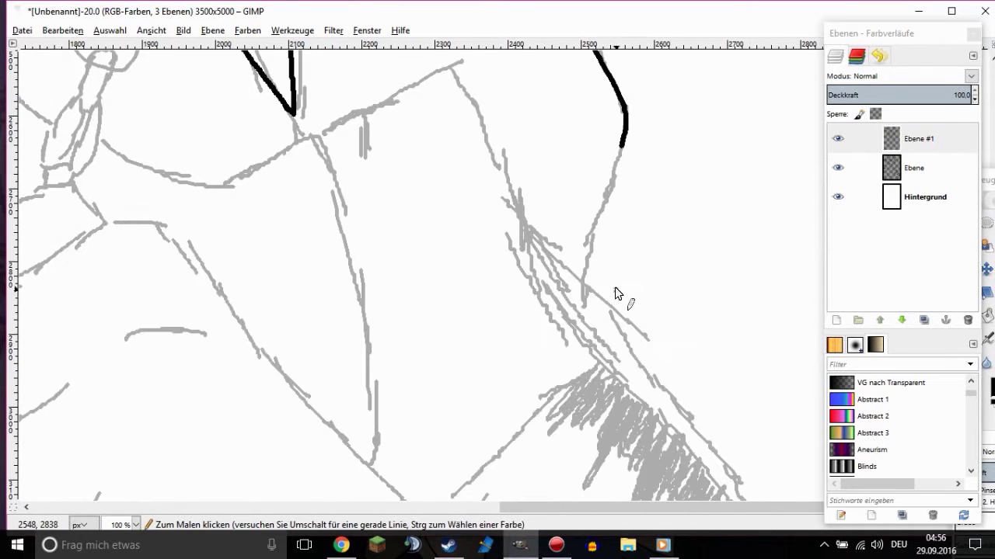
{"action": "scroll", "coordinate": [262, 217], "scroll_direction": "down", "scroll_amount": 1}
{"action": "scroll", "coordinate": [261, 217], "scroll_direction": "up", "scroll_amount": 2}
{"action": "scroll", "coordinate": [364, 162], "scroll_direction": "down", "scroll_amount": 1}
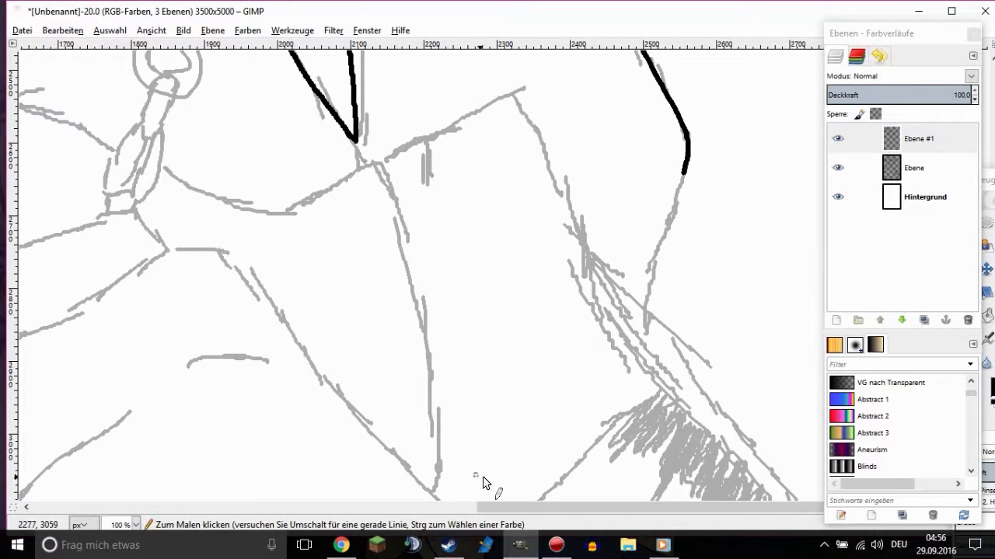
{"action": "scroll", "coordinate": [89, 285], "scroll_direction": "up", "scroll_amount": 1}
{"action": "scroll", "coordinate": [157, 344], "scroll_direction": "left", "scroll_amount": 1}
{"action": "left_click_drag", "start_coordinate": [158, 344], "coordinate": [204, 243]}
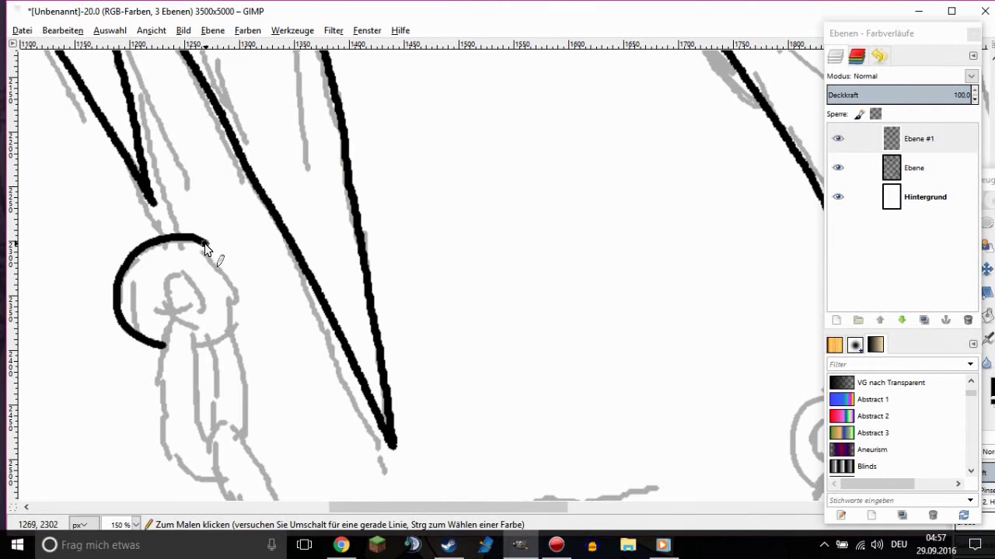
{"action": "scroll", "coordinate": [177, 206], "scroll_direction": "down", "scroll_amount": 3}
{"action": "left_click_drag", "start_coordinate": [210, 184], "coordinate": [196, 220]}
{"action": "key", "text": "ctrl+z"}
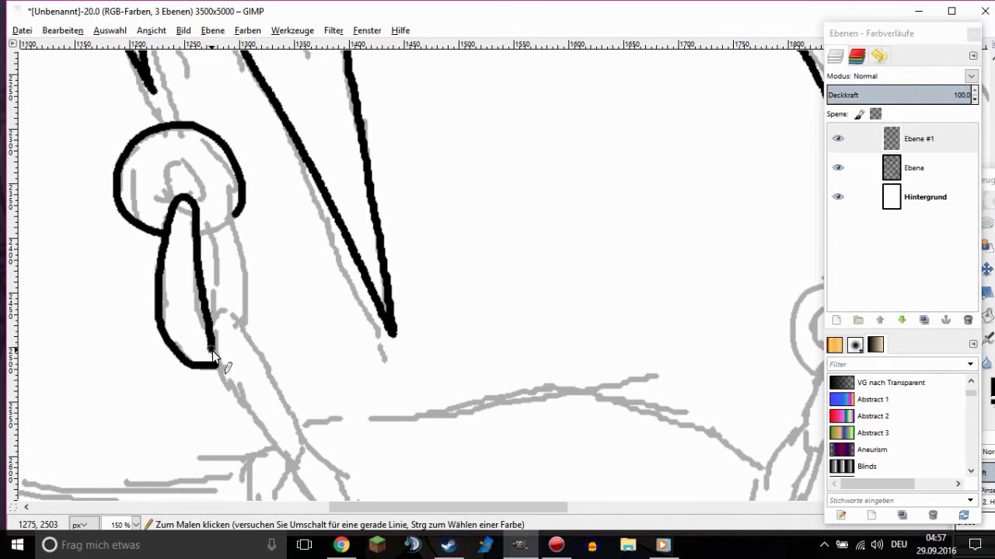
Ink the first chain link curling into the ring and the ring's edge beside it
{"action": "left_click_drag", "start_coordinate": [177, 207], "coordinate": [165, 156]}
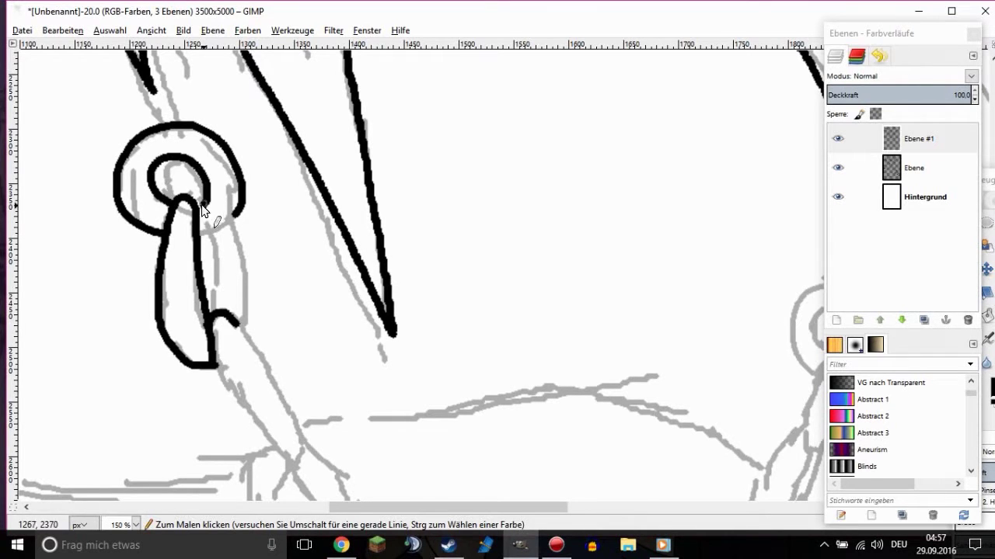
{"action": "left_click_drag", "start_coordinate": [237, 223], "coordinate": [257, 314]}
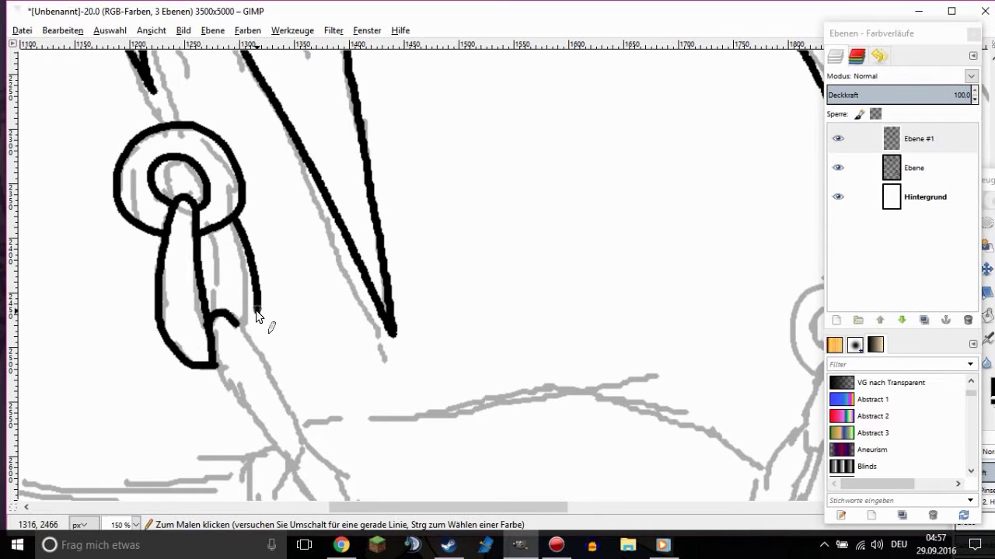
{"action": "scroll", "coordinate": [211, 251], "scroll_direction": "down", "scroll_amount": 3}
{"action": "left_click_drag", "start_coordinate": [214, 208], "coordinate": [254, 234]}
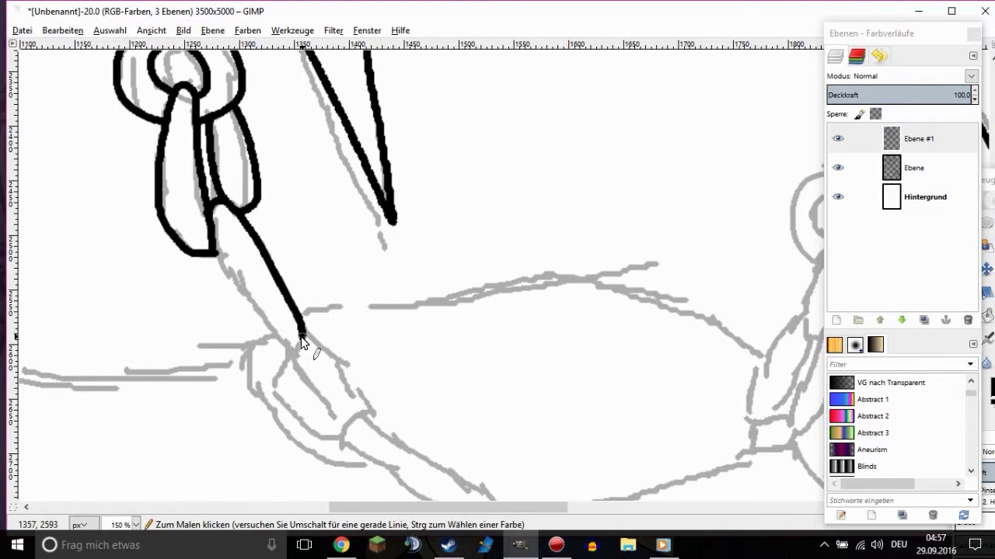
{"action": "left_click_drag", "start_coordinate": [261, 323], "coordinate": [216, 255]}
{"action": "scroll", "coordinate": [302, 206], "scroll_direction": "down", "scroll_amount": 3}
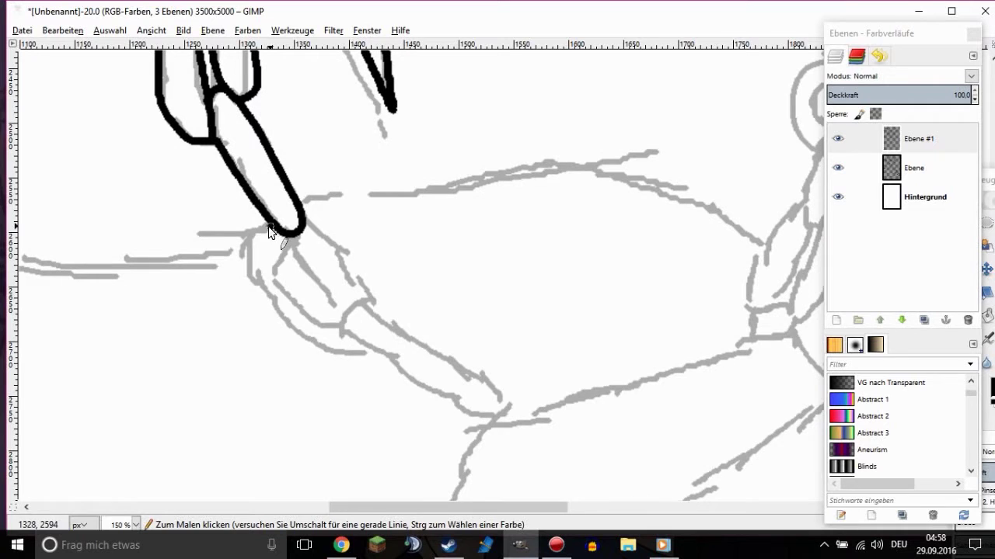
Ink the following elongated chain links through to the last link
{"action": "left_click_drag", "start_coordinate": [270, 230], "coordinate": [279, 302]}
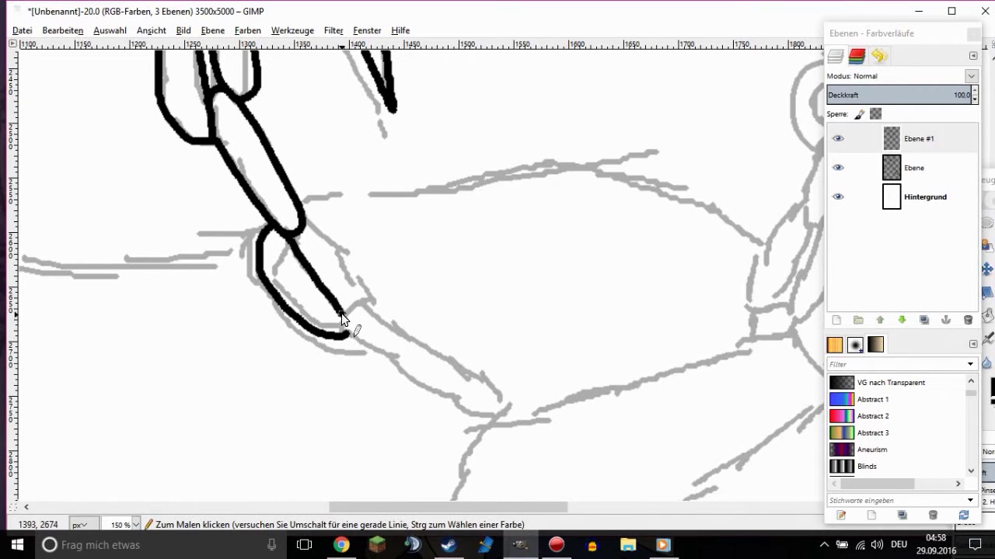
{"action": "mouse_move", "coordinate": [302, 204]}
{"action": "left_mouse_down"}
{"action": "mouse_move", "coordinate": [355, 247]}
{"action": "mouse_move", "coordinate": [367, 303]}
{"action": "left_mouse_up"}
{"action": "left_click_drag", "start_coordinate": [326, 269], "coordinate": [417, 382]}
{"action": "scroll", "coordinate": [436, 332], "scroll_direction": "up", "scroll_amount": 1}
{"action": "mouse_move", "coordinate": [310, 231]}
{"action": "left_mouse_down"}
{"action": "mouse_move", "coordinate": [389, 289]}
{"action": "mouse_move", "coordinate": [399, 349]}
{"action": "mouse_move", "coordinate": [373, 357]}
{"action": "mouse_move", "coordinate": [441, 418]}
{"action": "left_mouse_up"}
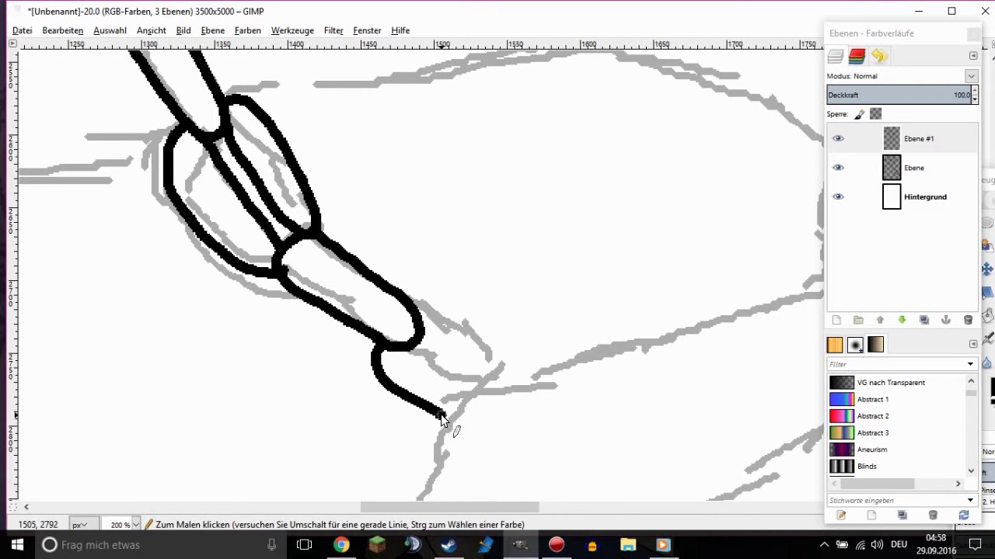
{"action": "left_click_drag", "start_coordinate": [403, 348], "coordinate": [454, 389]}
{"action": "left_click_drag", "start_coordinate": [411, 302], "coordinate": [503, 362]}
Ink the shoulder line running up to the chain's end
{"action": "scroll", "coordinate": [507, 342], "scroll_direction": "down", "scroll_amount": 3}
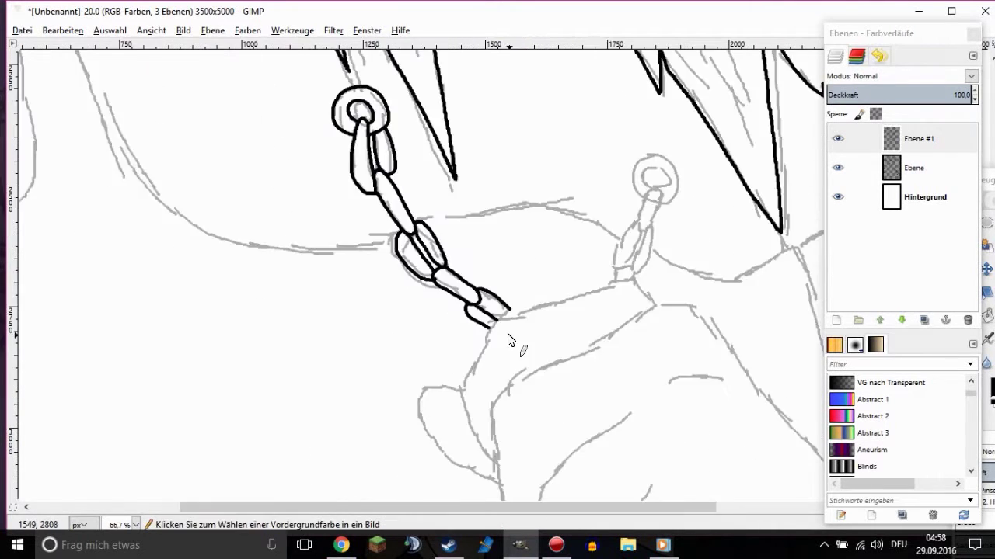
{"action": "scroll", "coordinate": [508, 333], "scroll_direction": "up", "scroll_amount": 2}
{"action": "mouse_move", "coordinate": [441, 412]}
{"action": "left_mouse_down"}
{"action": "mouse_move", "coordinate": [506, 285]}
{"action": "mouse_move", "coordinate": [610, 229]}
{"action": "left_mouse_up"}
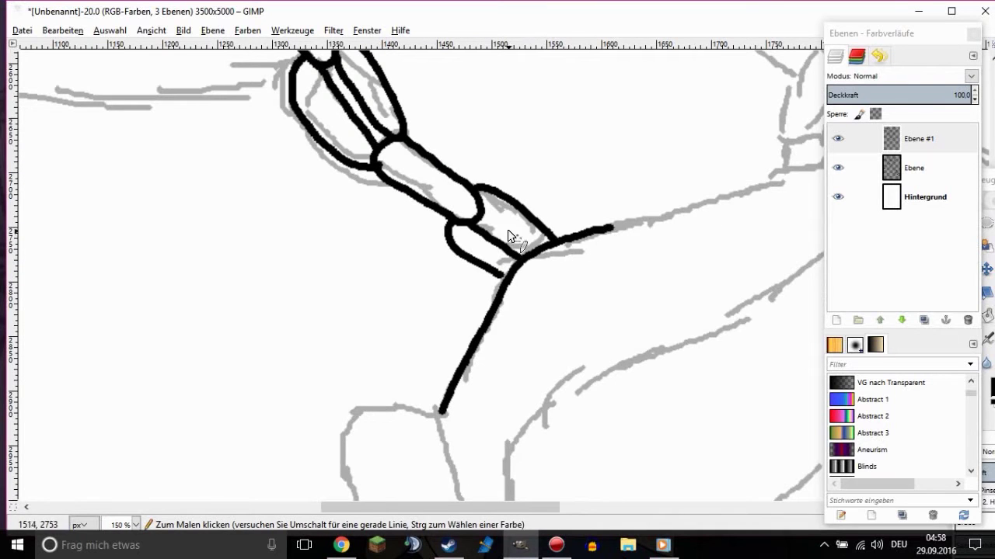
{"action": "scroll", "coordinate": [506, 285], "scroll_direction": "right", "scroll_amount": 5}
{"action": "scroll", "coordinate": [459, 316], "scroll_direction": "up", "scroll_amount": 2}
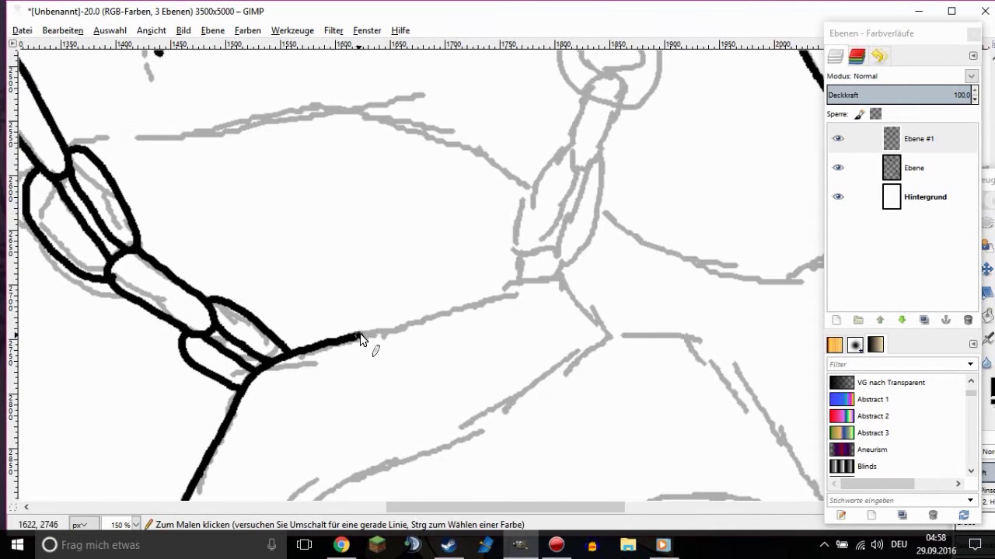
{"action": "scroll", "coordinate": [195, 340], "scroll_direction": "down", "scroll_amount": 5}
Trace the first black lines of the hand over the grey sketch
{"action": "scroll", "coordinate": [173, 197], "scroll_direction": "down", "scroll_amount": 3}
{"action": "left_click_drag", "start_coordinate": [173, 197], "coordinate": [218, 316]}
{"action": "left_click_drag", "start_coordinate": [174, 197], "coordinate": [258, 412]}
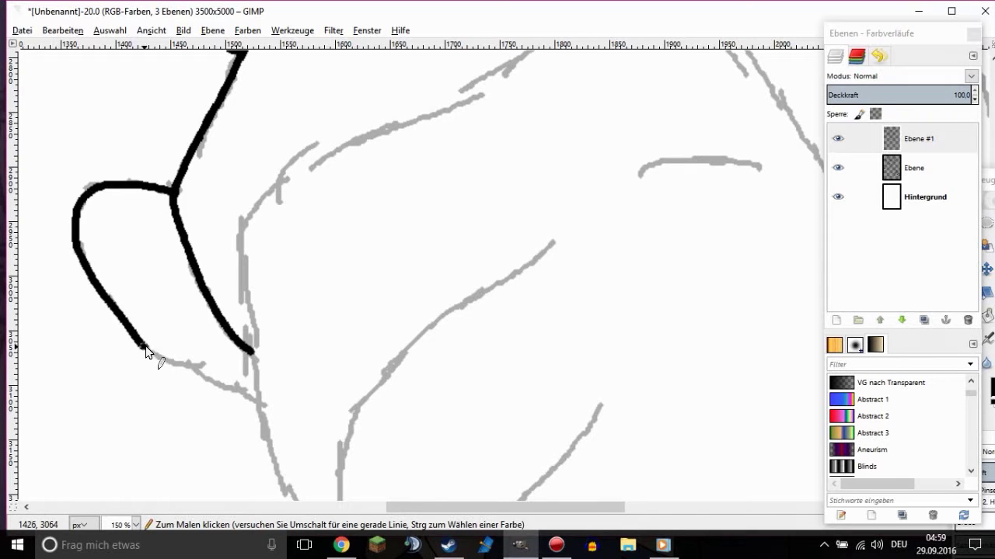
{"action": "scroll", "coordinate": [260, 376], "scroll_direction": "down", "scroll_amount": 2}
{"action": "left_click_drag", "start_coordinate": [251, 240], "coordinate": [342, 435]}
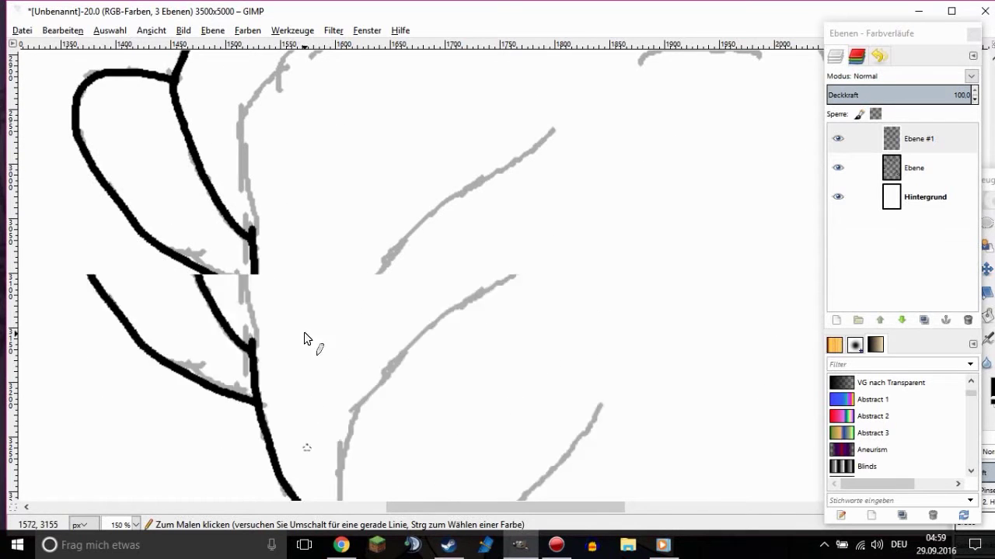
{"action": "scroll", "coordinate": [304, 332], "scroll_direction": "up", "scroll_amount": 5}
Trace the long grey arm line in black and extend it down the sketch
{"action": "mouse_move", "coordinate": [243, 363]}
{"action": "left_mouse_down"}
{"action": "mouse_move", "coordinate": [405, 242]}
{"action": "mouse_move", "coordinate": [567, 161]}
{"action": "mouse_move", "coordinate": [630, 110]}
{"action": "mouse_move", "coordinate": [771, 167]}
{"action": "left_mouse_up"}
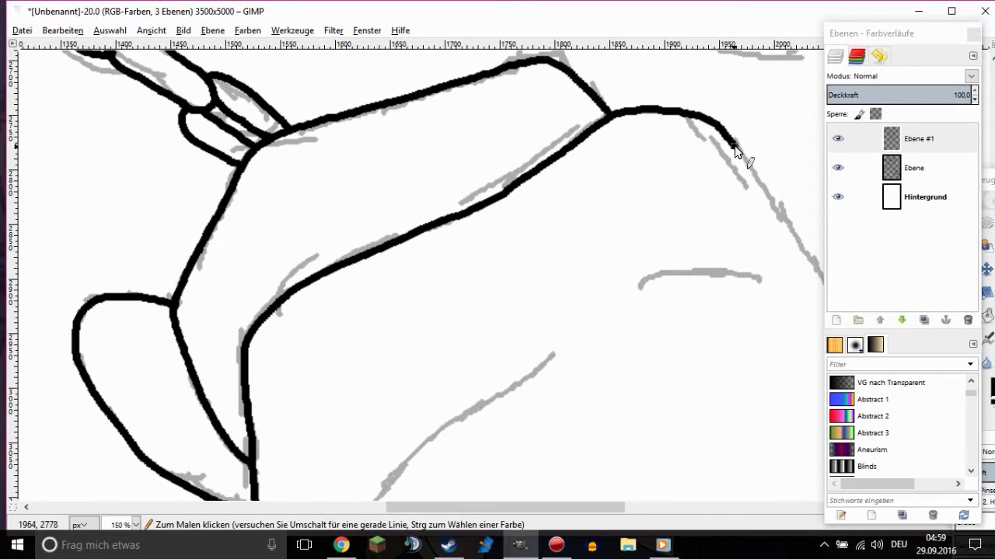
{"action": "scroll", "coordinate": [475, 236], "scroll_direction": "right", "scroll_amount": 5}
{"action": "left_click_drag", "start_coordinate": [423, 180], "coordinate": [509, 304]}
{"action": "left_click_drag", "start_coordinate": [303, 286], "coordinate": [419, 280]}
{"action": "scroll", "coordinate": [373, 362], "scroll_direction": "down", "scroll_amount": 3}
{"action": "scroll", "coordinate": [372, 361], "scroll_direction": "left", "scroll_amount": 6}
Outline the clenched fist gripping the slender handle in black
{"action": "mouse_move", "coordinate": [614, 132]}
{"action": "left_mouse_down"}
{"action": "mouse_move", "coordinate": [418, 301]}
{"action": "mouse_move", "coordinate": [400, 415]}
{"action": "left_mouse_up"}
{"action": "scroll", "coordinate": [400, 416], "scroll_direction": "down", "scroll_amount": 5}
{"action": "mouse_move", "coordinate": [396, 261]}
{"action": "left_mouse_down"}
{"action": "mouse_move", "coordinate": [488, 355]}
{"action": "mouse_move", "coordinate": [509, 358]}
{"action": "left_mouse_up"}
{"action": "scroll", "coordinate": [661, 178], "scroll_direction": "up", "scroll_amount": 3}
{"action": "left_click_drag", "start_coordinate": [543, 314], "coordinate": [509, 434]}
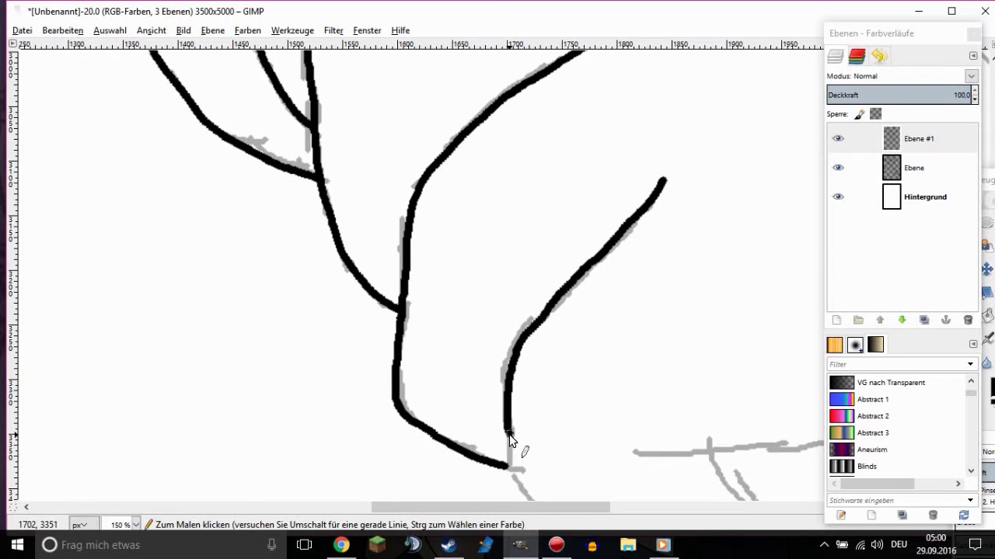
{"action": "scroll", "coordinate": [573, 432], "scroll_direction": "down", "scroll_amount": 2}
{"action": "scroll", "coordinate": [572, 431], "scroll_direction": "down", "scroll_amount": 3}
{"action": "scroll", "coordinate": [573, 431], "scroll_direction": "right", "scroll_amount": 6}
{"action": "mouse_move", "coordinate": [266, 245]}
{"action": "left_mouse_down"}
{"action": "mouse_move", "coordinate": [318, 310]}
{"action": "mouse_move", "coordinate": [455, 345]}
{"action": "mouse_move", "coordinate": [523, 308]}
{"action": "left_mouse_up"}
Ink the long diagonal sleeve edge, continuing the line to the right
{"action": "scroll", "coordinate": [555, 300], "scroll_direction": "down", "scroll_amount": 1}
{"action": "scroll", "coordinate": [555, 300], "scroll_direction": "down", "scroll_amount": 2}
{"action": "scroll", "coordinate": [555, 300], "scroll_direction": "right", "scroll_amount": 1}
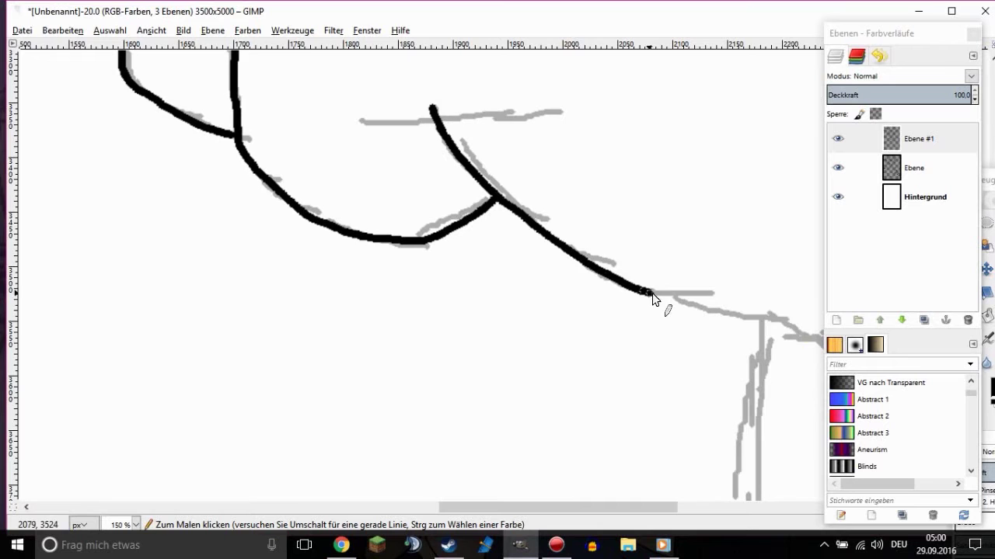
{"action": "left_click_drag", "start_coordinate": [652, 293], "coordinate": [760, 319]}
{"action": "scroll", "coordinate": [416, 165], "scroll_direction": "up", "scroll_amount": 3}
{"action": "scroll", "coordinate": [444, 211], "scroll_direction": "down", "scroll_amount": 4}
{"action": "scroll", "coordinate": [424, 225], "scroll_direction": "up", "scroll_amount": 4}
{"action": "scroll", "coordinate": [424, 224], "scroll_direction": "down", "scroll_amount": 4}
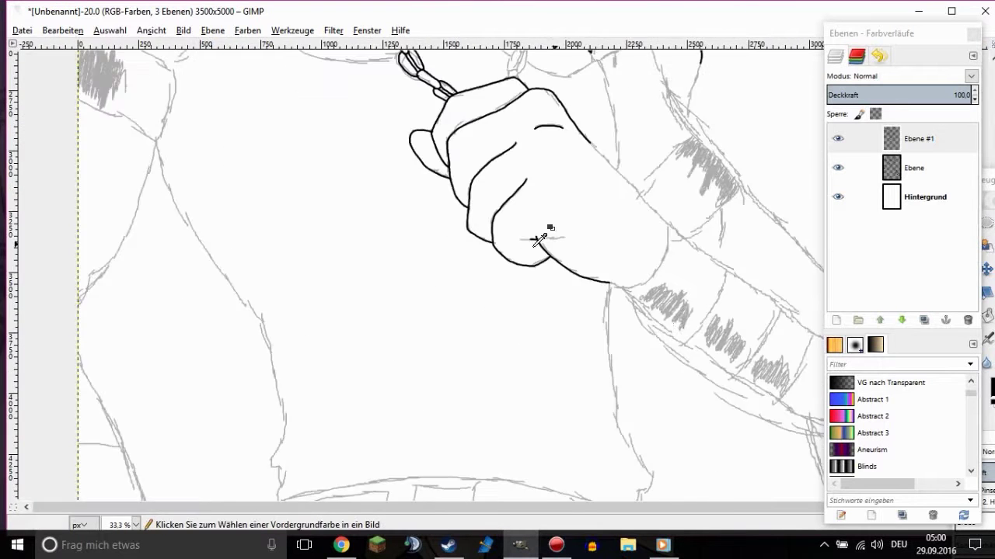
{"action": "scroll", "coordinate": [540, 239], "scroll_direction": "up", "scroll_amount": 3}
{"action": "left_click_drag", "start_coordinate": [471, 178], "coordinate": [561, 262]}
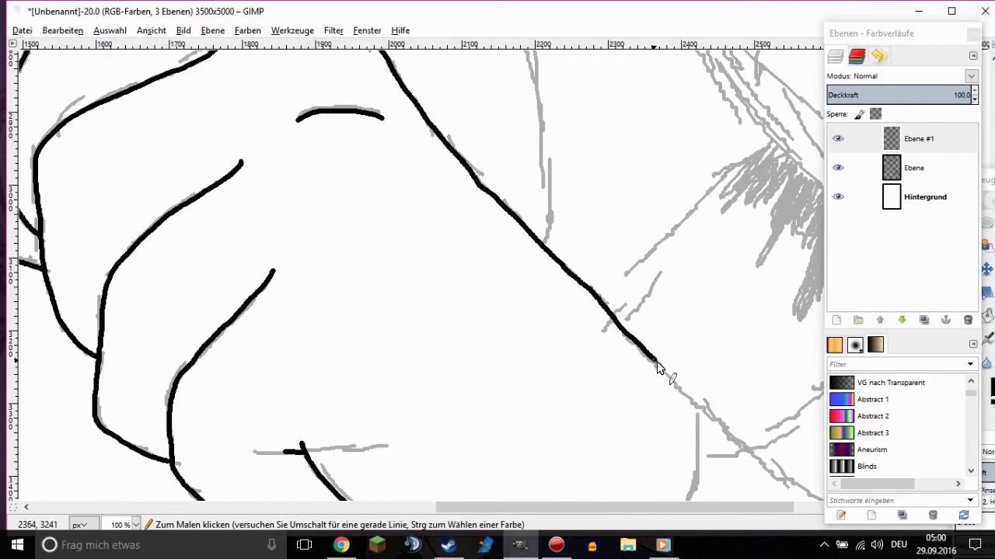
Close gaps between ink strokes and ink another sketch line running toward the arm
{"action": "scroll", "coordinate": [656, 362], "scroll_direction": "down", "scroll_amount": 5}
{"action": "left_click_drag", "start_coordinate": [688, 172], "coordinate": [696, 185]}
{"action": "mouse_move", "coordinate": [587, 371]}
{"action": "left_mouse_down"}
{"action": "mouse_move", "coordinate": [539, 365]}
{"action": "mouse_move", "coordinate": [603, 415]}
{"action": "left_mouse_up"}
{"action": "scroll", "coordinate": [506, 351], "scroll_direction": "up", "scroll_amount": 2}
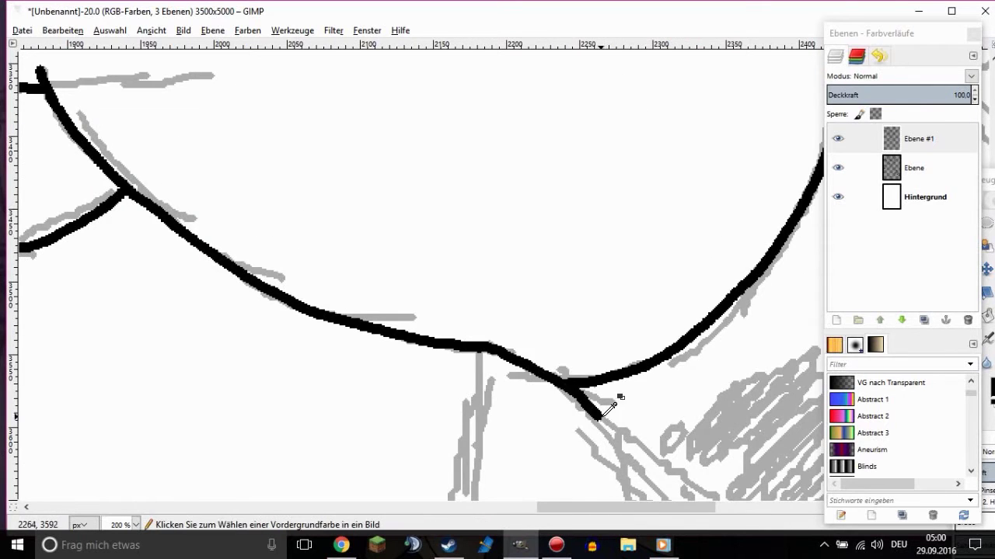
{"action": "scroll", "coordinate": [603, 415], "scroll_direction": "down", "scroll_amount": 2}
{"action": "scroll", "coordinate": [655, 344], "scroll_direction": "up", "scroll_amount": 3}
{"action": "scroll", "coordinate": [344, 144], "scroll_direction": "up", "scroll_amount": 3}
{"action": "mouse_move", "coordinate": [74, 155]}
{"action": "left_mouse_down"}
{"action": "mouse_move", "coordinate": [219, 137]}
{"action": "mouse_move", "coordinate": [361, 170]}
{"action": "left_mouse_up"}
{"action": "scroll", "coordinate": [295, 189], "scroll_direction": "up", "scroll_amount": 1}
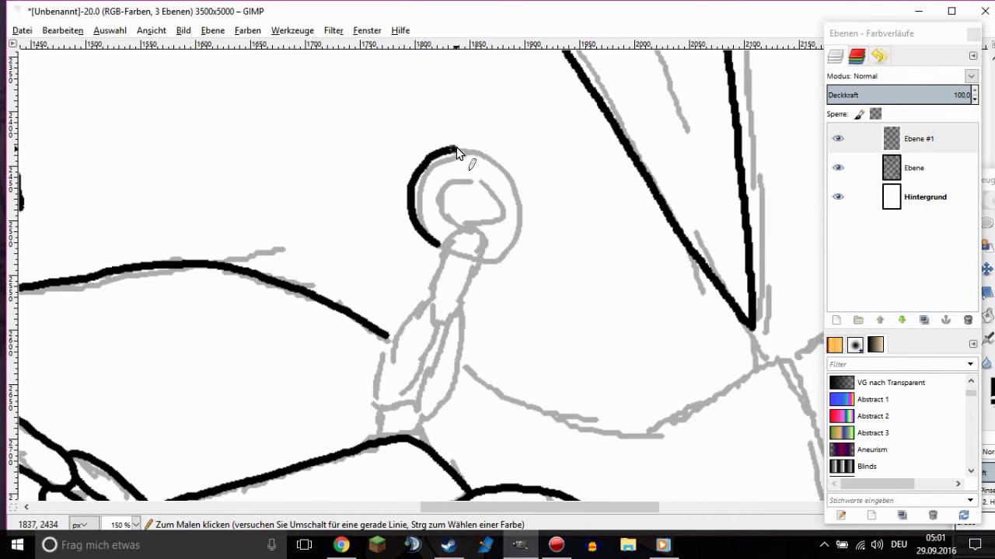
Ink the ring above the chain and the chain-link ovals hanging at the collar in black
{"action": "left_click_drag", "start_coordinate": [456, 146], "coordinate": [482, 262]}
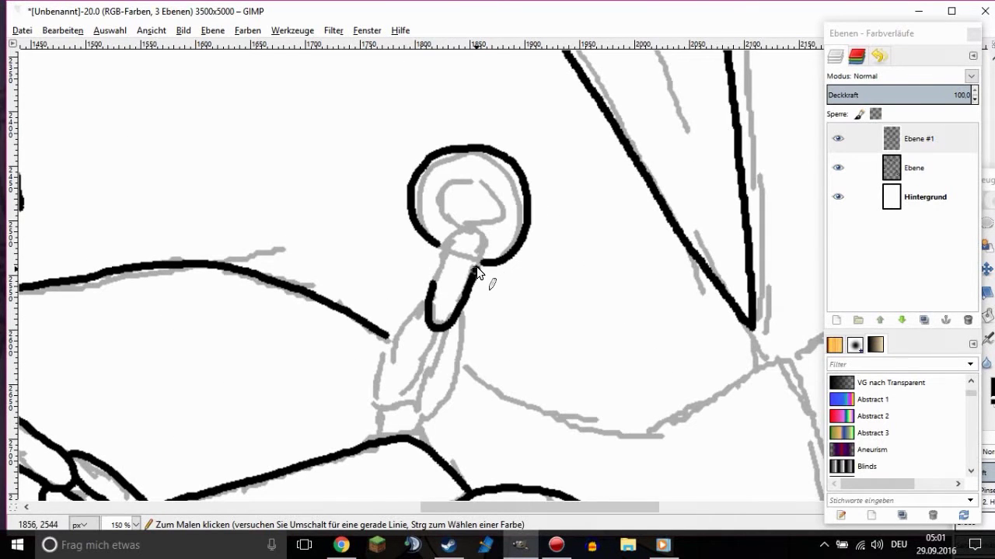
{"action": "left_click_drag", "start_coordinate": [455, 227], "coordinate": [439, 208]}
{"action": "scroll", "coordinate": [458, 233], "scroll_direction": "up", "scroll_amount": 1}
{"action": "left_click_drag", "start_coordinate": [432, 173], "coordinate": [366, 332]}
{"action": "mouse_move", "coordinate": [486, 201]}
{"action": "left_mouse_down"}
{"action": "mouse_move", "coordinate": [451, 339]}
{"action": "mouse_move", "coordinate": [455, 227]}
{"action": "left_mouse_up"}
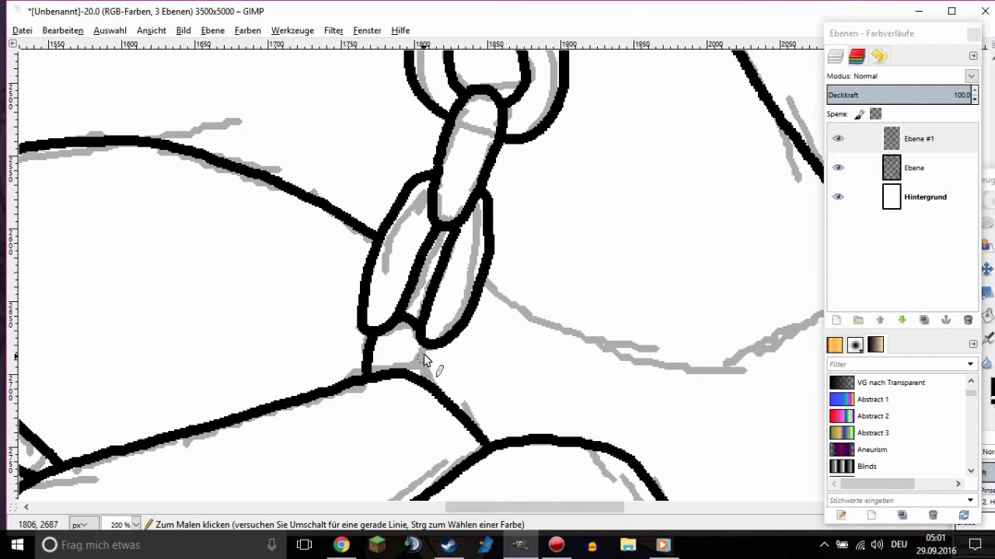
{"action": "scroll", "coordinate": [418, 497], "scroll_direction": "right", "scroll_amount": 2}
{"action": "left_click_drag", "start_coordinate": [250, 266], "coordinate": [265, 251]}
{"action": "mouse_move", "coordinate": [311, 289]}
{"action": "left_mouse_down"}
{"action": "mouse_move", "coordinate": [351, 313]}
{"action": "mouse_move", "coordinate": [550, 371]}
{"action": "mouse_move", "coordinate": [726, 269]}
{"action": "left_mouse_up"}
Extend the black line down the collar and ink the sleeve's upper edge, undoing stray strokes
{"action": "scroll", "coordinate": [404, 318], "scroll_direction": "down", "scroll_amount": 2}
{"action": "scroll", "coordinate": [369, 312], "scroll_direction": "up", "scroll_amount": 1}
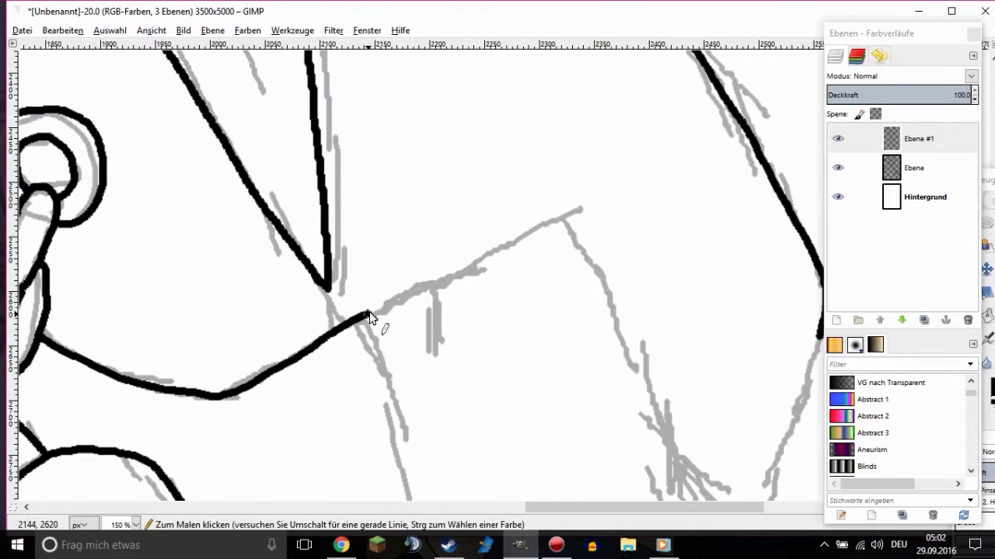
{"action": "scroll", "coordinate": [637, 356], "scroll_direction": "down", "scroll_amount": 2}
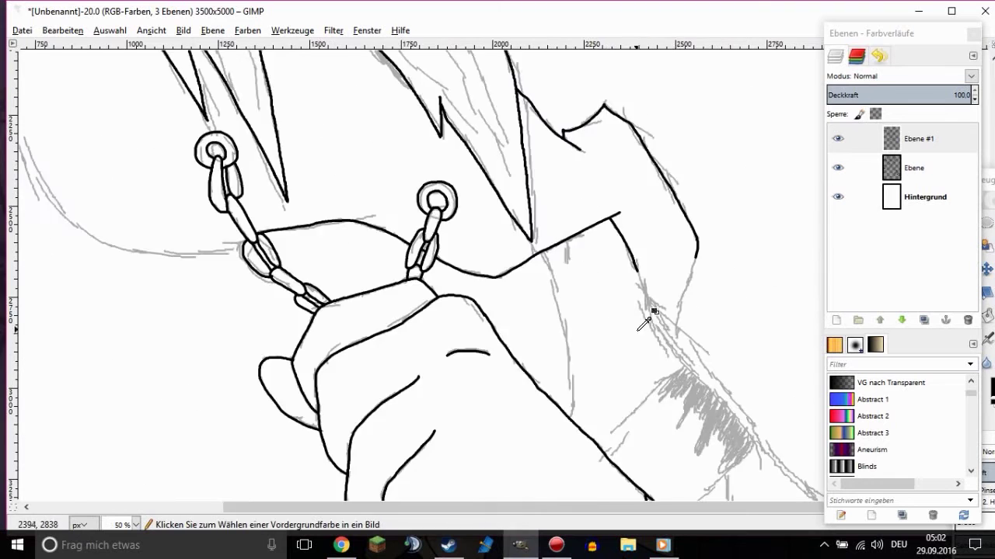
{"action": "scroll", "coordinate": [625, 303], "scroll_direction": "up", "scroll_amount": 1}
{"action": "left_click_drag", "start_coordinate": [595, 205], "coordinate": [629, 288]}
{"action": "scroll", "coordinate": [669, 358], "scroll_direction": "down", "scroll_amount": 3}
{"action": "scroll", "coordinate": [645, 339], "scroll_direction": "right", "scroll_amount": 2}
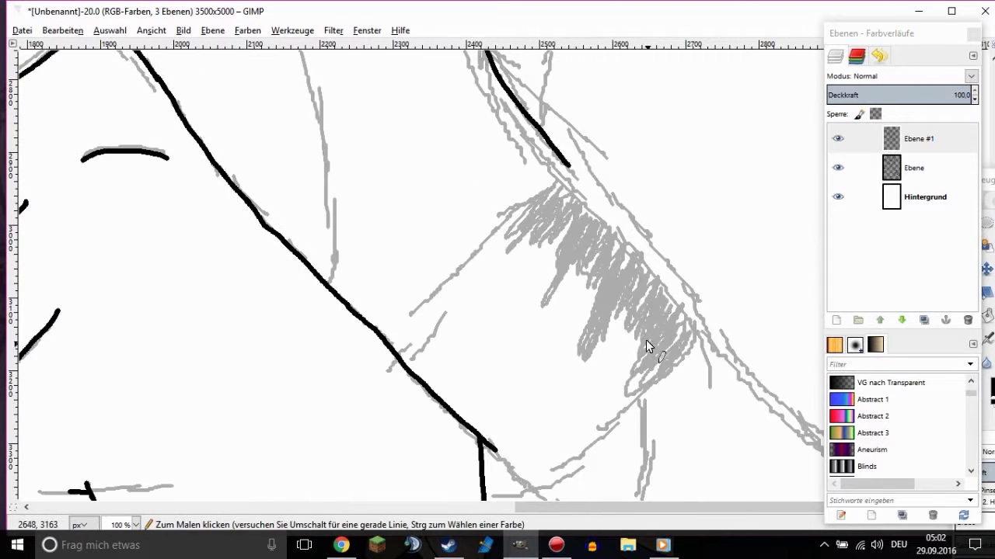
{"action": "left_click_drag", "start_coordinate": [566, 163], "coordinate": [581, 172]}
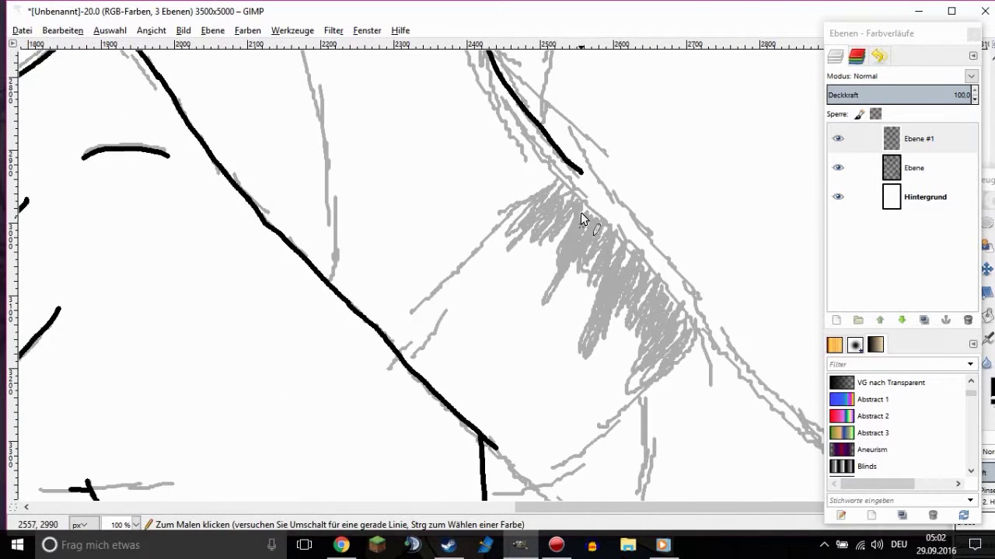
{"action": "key", "text": "ctrl+z"}
{"action": "key", "text": "ctrl+z"}
{"action": "scroll", "coordinate": [473, 144], "scroll_direction": "up", "scroll_amount": 2}
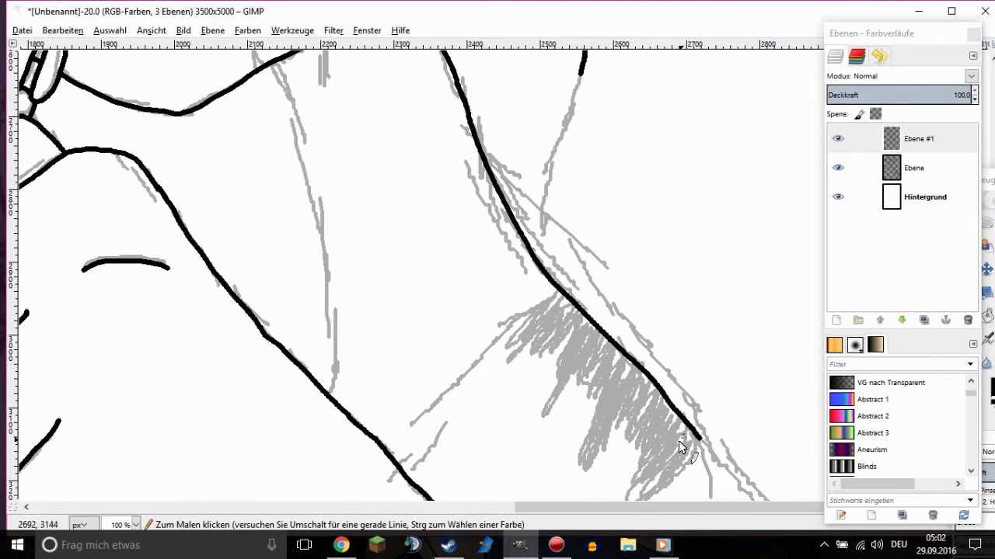
{"action": "left_click_drag", "start_coordinate": [679, 441], "coordinate": [520, 217]}
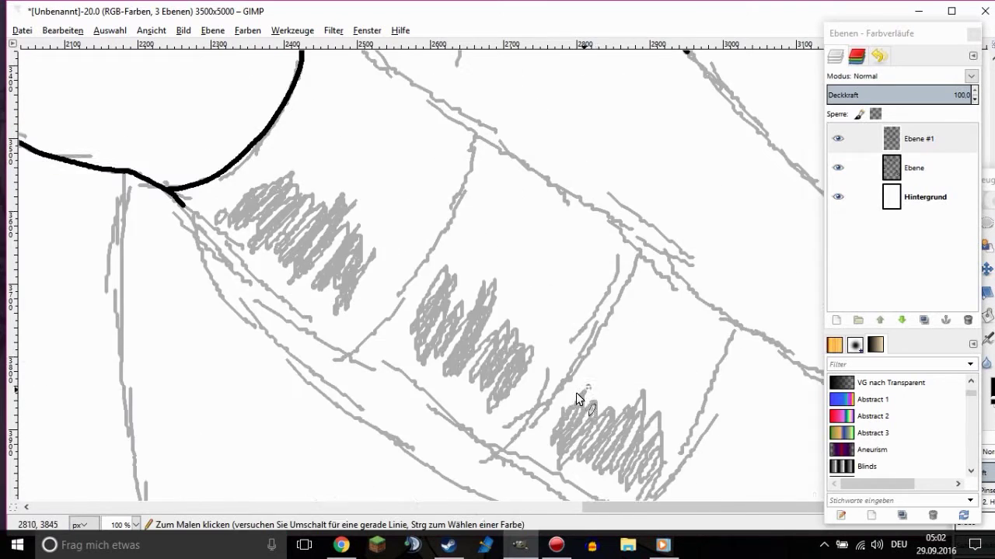
{"action": "mouse_move", "coordinate": [588, 166]}
{"action": "left_mouse_down"}
{"action": "mouse_move", "coordinate": [770, 350]}
{"action": "mouse_move", "coordinate": [773, 129]}
{"action": "mouse_move", "coordinate": [817, 193]}
{"action": "left_mouse_up"}
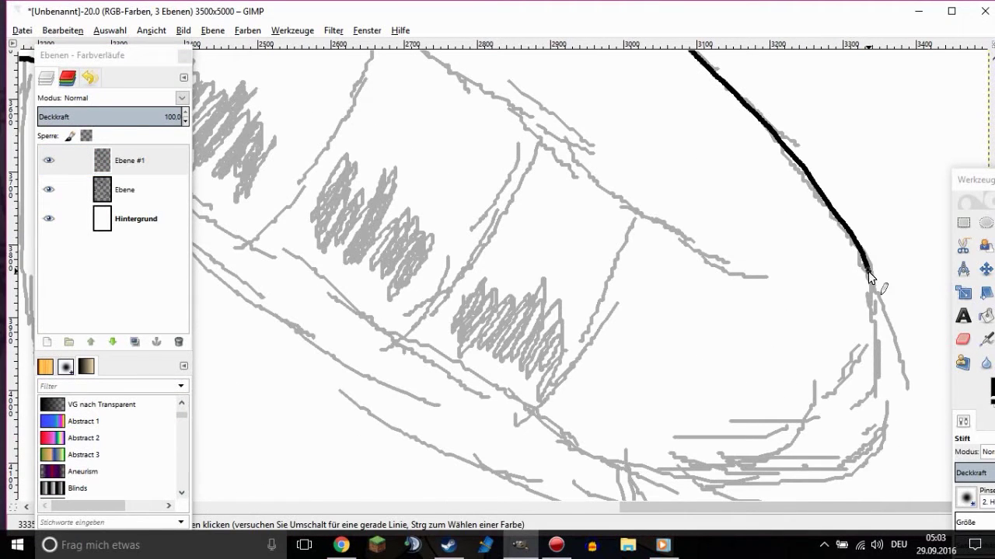
Ink the sleeve's outer outline down to its bottom edge
{"action": "left_click_drag", "start_coordinate": [867, 272], "coordinate": [884, 426]}
{"action": "mouse_move", "coordinate": [583, 451]}
{"action": "left_mouse_down"}
{"action": "mouse_move", "coordinate": [662, 476]}
{"action": "mouse_move", "coordinate": [835, 483]}
{"action": "mouse_move", "coordinate": [881, 447]}
{"action": "left_mouse_up"}
{"action": "scroll", "coordinate": [393, 344], "scroll_direction": "left", "scroll_amount": 5}
{"action": "left_click_drag", "start_coordinate": [282, 87], "coordinate": [303, 110]}
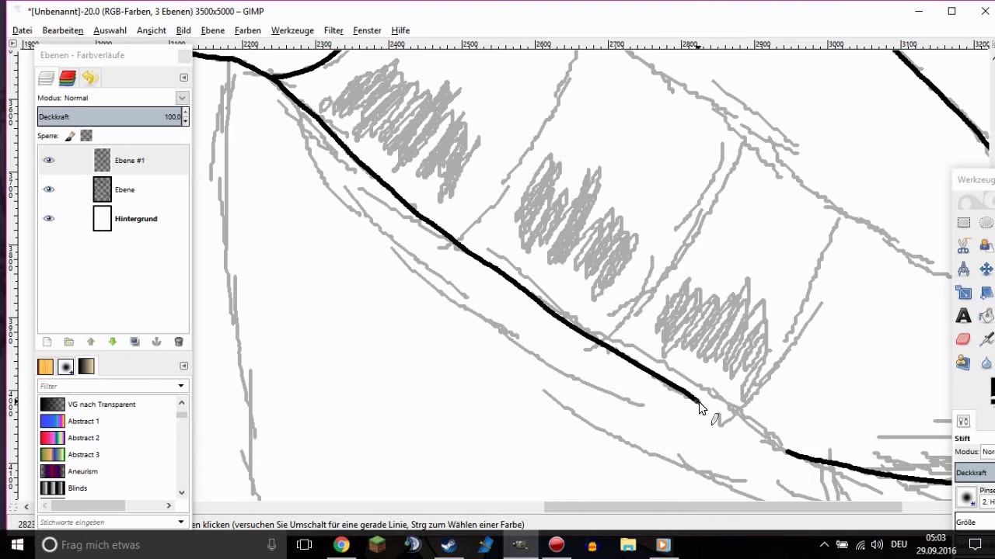
Draw curved divider lines across the forearm sleeve bands, then fit the whole image in the window
{"action": "scroll", "coordinate": [787, 451], "scroll_direction": "down", "scroll_amount": 2}
{"action": "scroll", "coordinate": [485, 187], "scroll_direction": "down", "scroll_amount": 1}
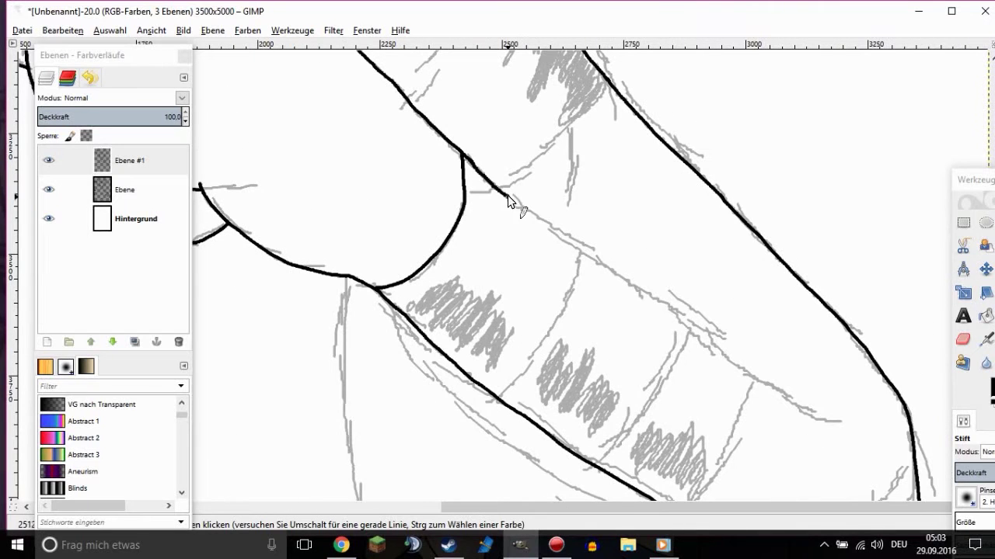
{"action": "left_click_drag", "start_coordinate": [580, 254], "coordinate": [570, 294]}
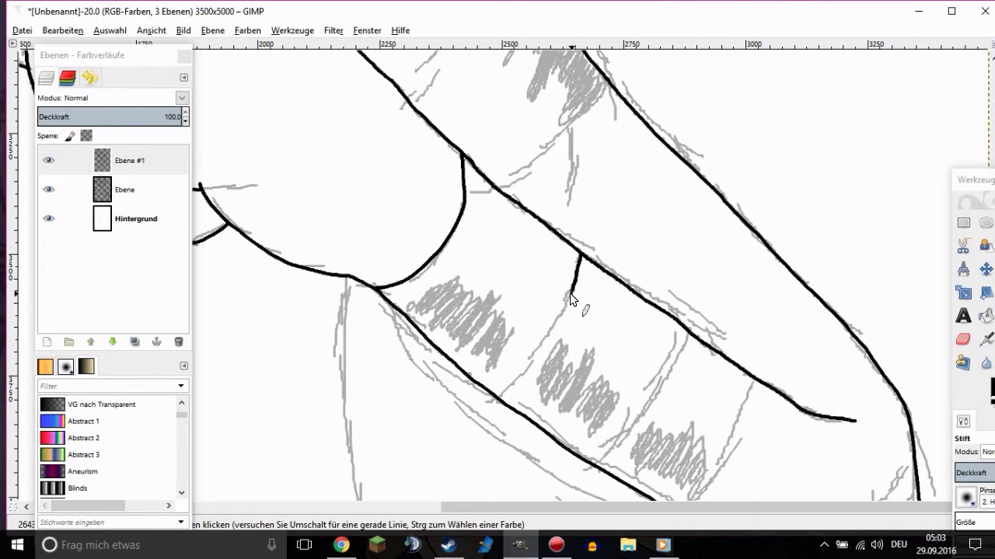
{"action": "left_click_drag", "start_coordinate": [686, 331], "coordinate": [644, 407]}
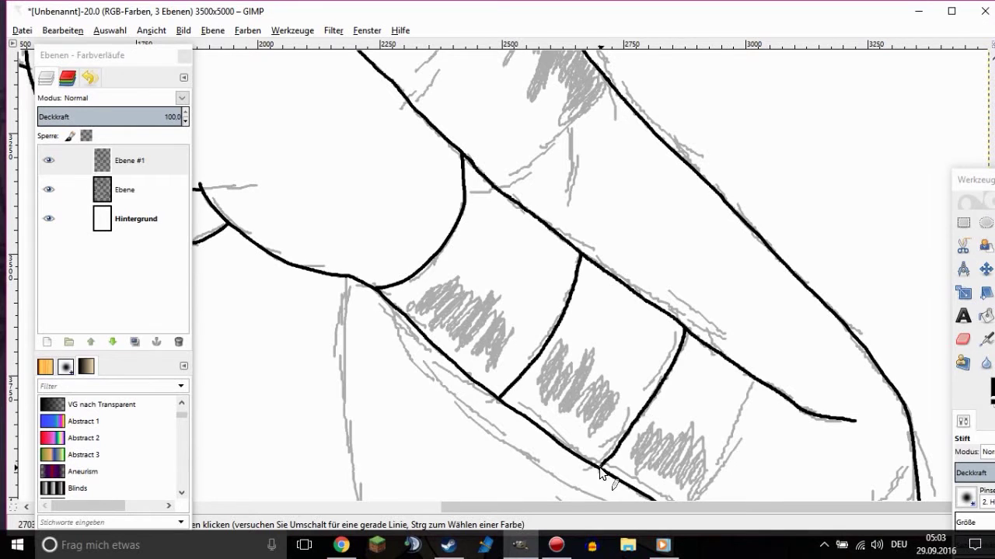
{"action": "scroll", "coordinate": [600, 473], "scroll_direction": "down", "scroll_amount": 2}
{"action": "scroll", "coordinate": [459, 215], "scroll_direction": "up", "scroll_amount": 4}
{"action": "scroll", "coordinate": [402, 313], "scroll_direction": "up", "scroll_amount": 2}
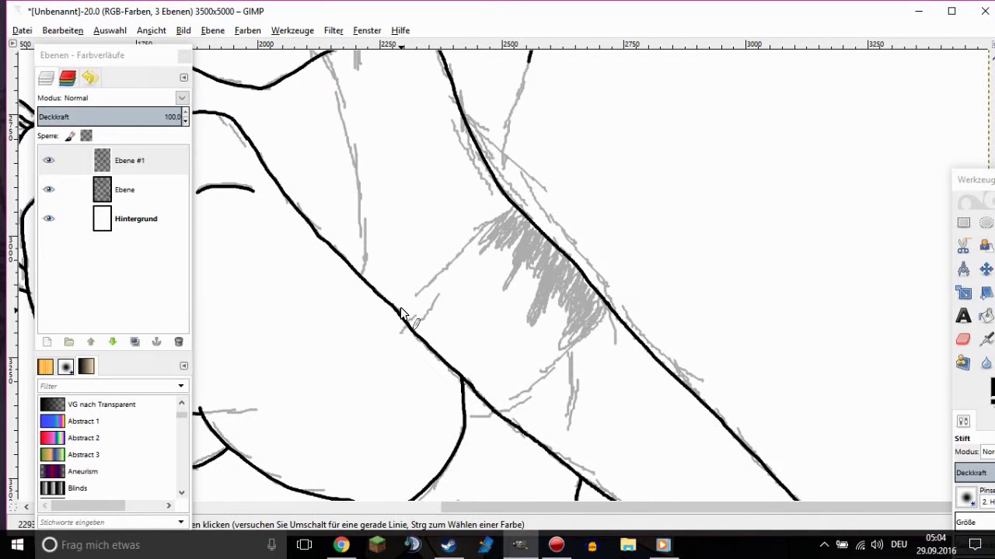
{"action": "left_click_drag", "start_coordinate": [402, 313], "coordinate": [512, 217]}
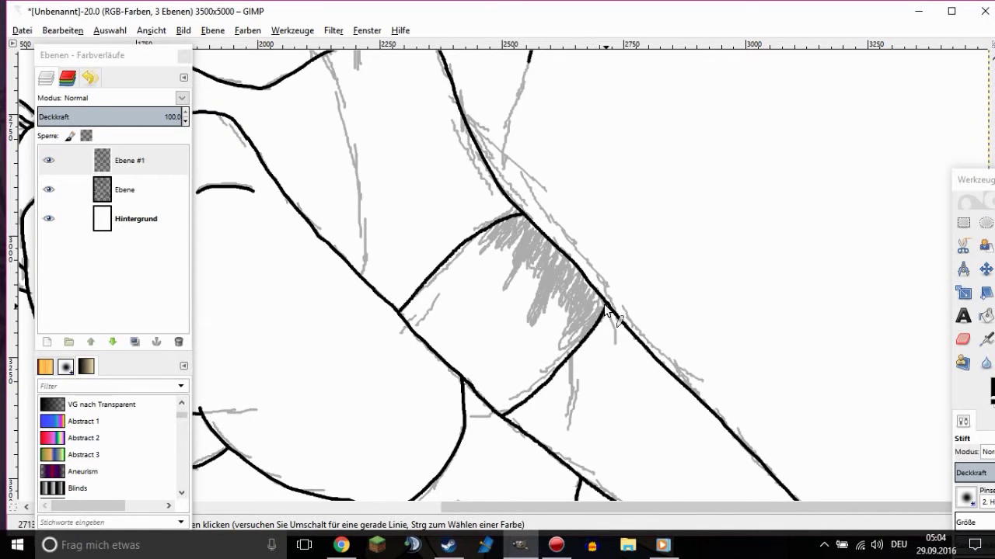
{"action": "scroll", "coordinate": [333, 189], "scroll_direction": "up", "scroll_amount": 2}
{"action": "left_click_drag", "start_coordinate": [341, 211], "coordinate": [367, 397]}
{"action": "key", "text": "shift+ctrl+j"}
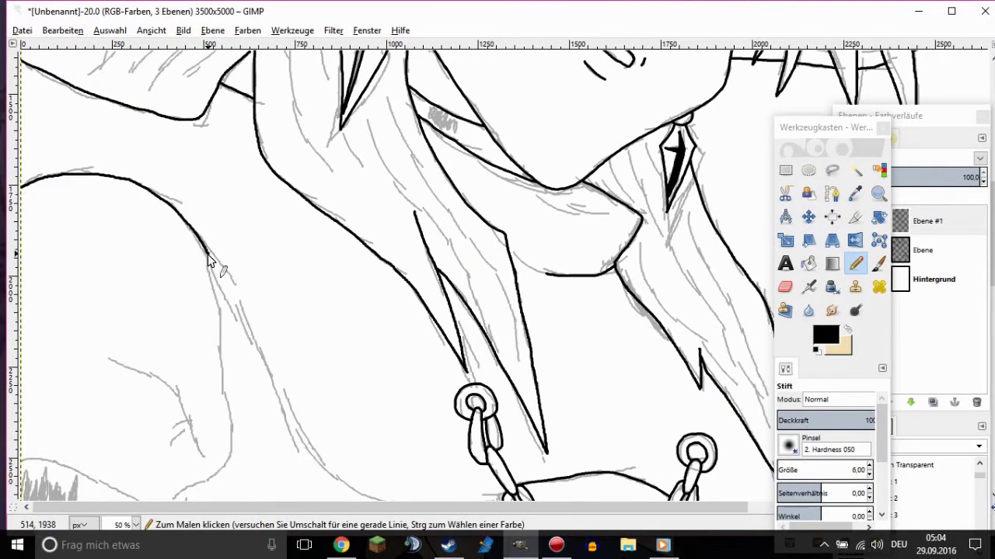
Trace the left arm's outline downward in black ink
{"action": "scroll", "coordinate": [249, 326], "scroll_direction": "down", "scroll_amount": 2}
{"action": "mouse_move", "coordinate": [97, 173]}
{"action": "left_mouse_down"}
{"action": "mouse_move", "coordinate": [329, 360]}
{"action": "mouse_move", "coordinate": [513, 386]}
{"action": "left_mouse_up"}
{"action": "mouse_move", "coordinate": [207, 142]}
{"action": "left_mouse_down"}
{"action": "mouse_move", "coordinate": [227, 254]}
{"action": "mouse_move", "coordinate": [219, 367]}
{"action": "mouse_move", "coordinate": [165, 405]}
{"action": "left_mouse_up"}
{"action": "left_click_drag", "start_coordinate": [109, 244], "coordinate": [203, 339]}
{"action": "left_click_drag", "start_coordinate": [186, 307], "coordinate": [165, 339]}
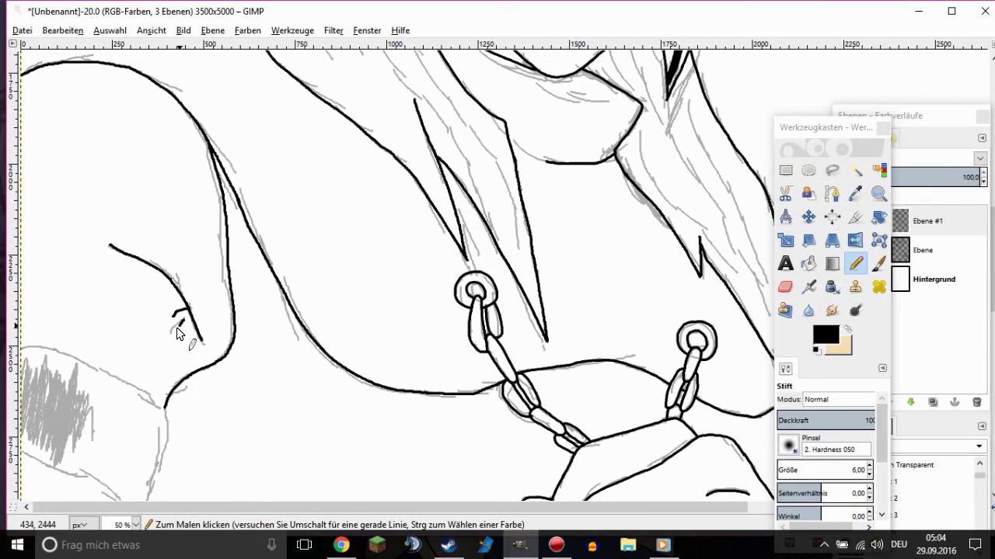
{"action": "scroll", "coordinate": [173, 338], "scroll_direction": "down", "scroll_amount": 2}
{"action": "scroll", "coordinate": [173, 338], "scroll_direction": "down", "scroll_amount": 2}
{"action": "left_click_drag", "start_coordinate": [164, 184], "coordinate": [132, 310]}
{"action": "scroll", "coordinate": [132, 309], "scroll_direction": "down", "scroll_amount": 2}
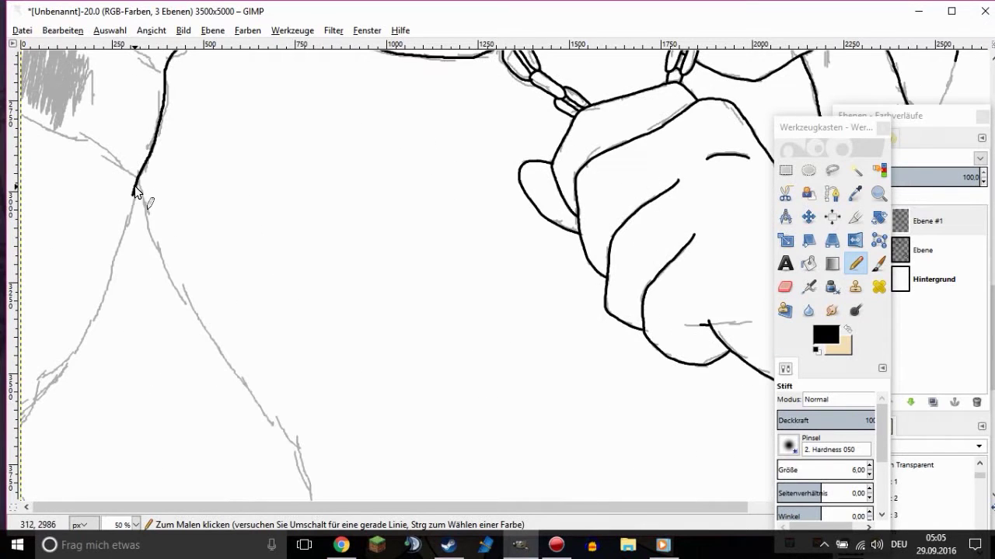
{"action": "scroll", "coordinate": [16, 426], "scroll_direction": "up", "scroll_amount": 4}
{"action": "left_click_drag", "start_coordinate": [21, 232], "coordinate": [163, 299]}
{"action": "left_click_drag", "start_coordinate": [16, 353], "coordinate": [115, 400]}
Continue the arm outline to the canvas bottom and ink band lines across the lower arm
{"action": "scroll", "coordinate": [116, 388], "scroll_direction": "down", "scroll_amount": 9}
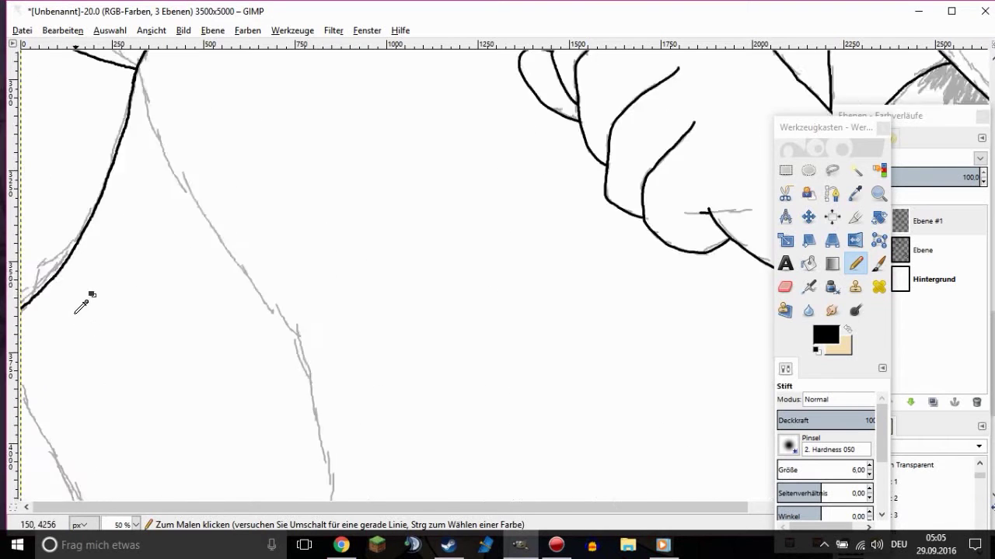
{"action": "scroll", "coordinate": [156, 366], "scroll_direction": "down", "scroll_amount": 2}
{"action": "scroll", "coordinate": [67, 274], "scroll_direction": "up", "scroll_amount": 3}
{"action": "left_click_drag", "start_coordinate": [62, 159], "coordinate": [180, 390]}
{"action": "scroll", "coordinate": [180, 390], "scroll_direction": "down", "scroll_amount": 4}
{"action": "mouse_move", "coordinate": [159, 146]}
{"action": "left_mouse_down"}
{"action": "mouse_move", "coordinate": [208, 289]}
{"action": "mouse_move", "coordinate": [224, 411]}
{"action": "mouse_move", "coordinate": [261, 502]}
{"action": "left_mouse_up"}
{"action": "left_click_drag", "start_coordinate": [64, 242], "coordinate": [199, 258]}
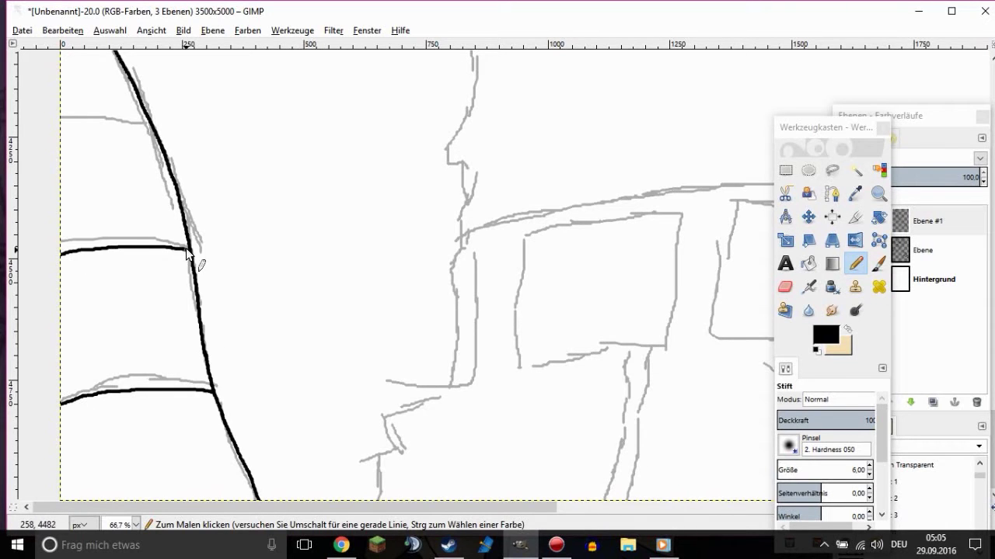
{"action": "scroll", "coordinate": [130, 233], "scroll_direction": "down", "scroll_amount": 1}
{"action": "scroll", "coordinate": [155, 295], "scroll_direction": "down", "scroll_amount": 2}
{"action": "scroll", "coordinate": [188, 346], "scroll_direction": "up", "scroll_amount": 2}
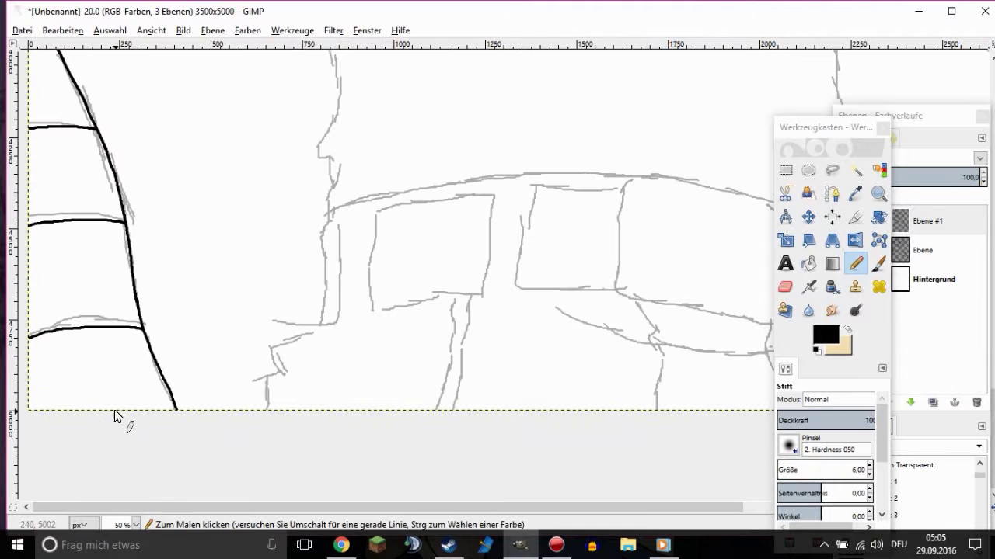
{"action": "left_click_drag", "start_coordinate": [72, 411], "coordinate": [171, 409]}
{"action": "scroll", "coordinate": [190, 281], "scroll_direction": "down", "scroll_amount": 3}
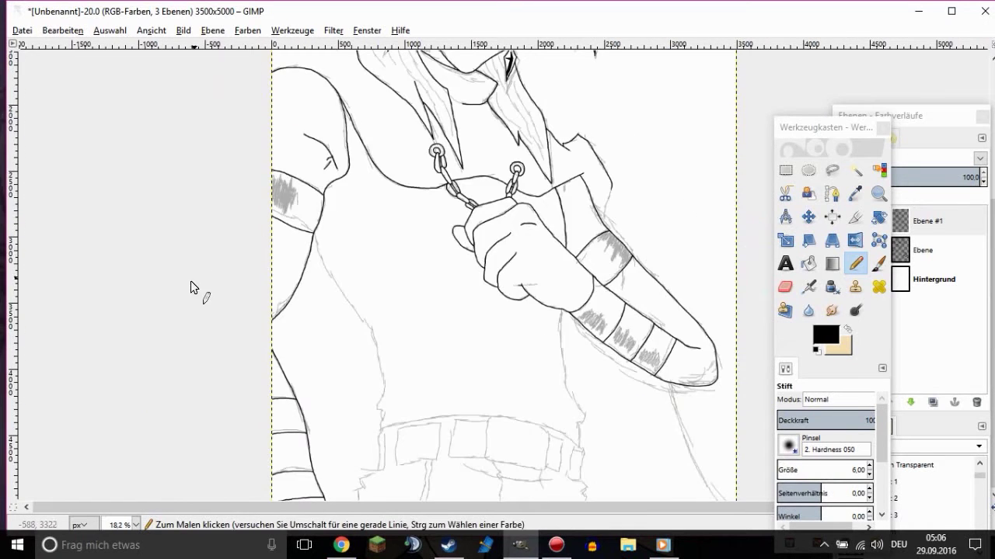
{"action": "scroll", "coordinate": [277, 254], "scroll_direction": "down", "scroll_amount": 1}
Cut the old lower-arm lines with a Free Select region and re-ink the arm's lower edge
{"action": "scroll", "coordinate": [651, 350], "scroll_direction": "up", "scroll_amount": 2}
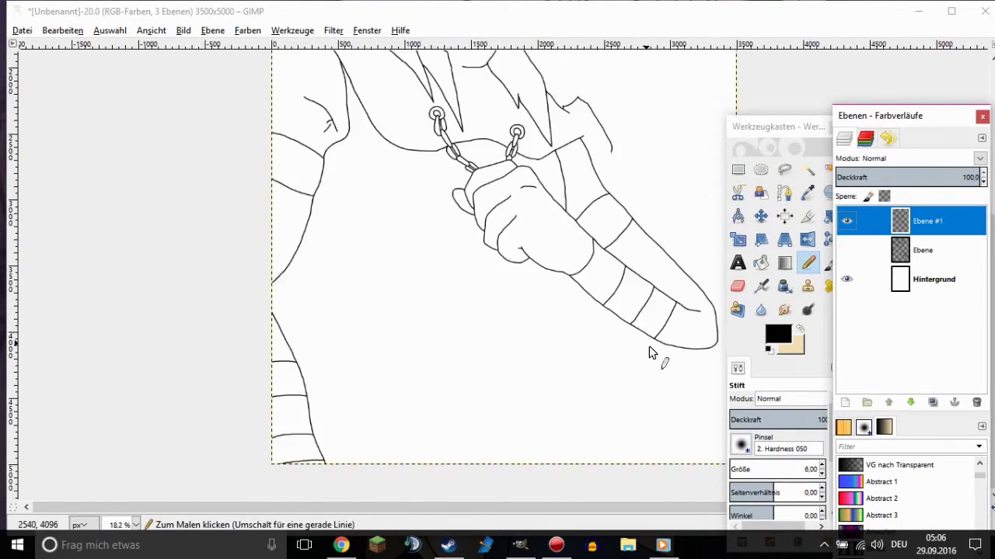
{"action": "scroll", "coordinate": [621, 233], "scroll_direction": "up", "scroll_amount": 1}
{"action": "key", "text": "f"}
{"action": "mouse_move", "coordinate": [618, 200]}
{"action": "left_mouse_down"}
{"action": "mouse_move", "coordinate": [871, 337]}
{"action": "mouse_move", "coordinate": [611, 207]}
{"action": "left_mouse_up"}
{"action": "right_click", "coordinate": [659, 265]}
{"action": "left_click", "coordinate": [831, 264]}
{"action": "key", "text": "n"}
{"action": "scroll", "coordinate": [832, 291], "scroll_direction": "up", "scroll_amount": 1}
{"action": "mouse_move", "coordinate": [513, 178]}
{"action": "left_mouse_down"}
{"action": "mouse_move", "coordinate": [851, 386]}
{"action": "mouse_move", "coordinate": [914, 382]}
{"action": "left_mouse_up"}
{"action": "scroll", "coordinate": [862, 311], "scroll_direction": "down", "scroll_amount": 2}
{"action": "scroll", "coordinate": [676, 311], "scroll_direction": "up", "scroll_amount": 1}
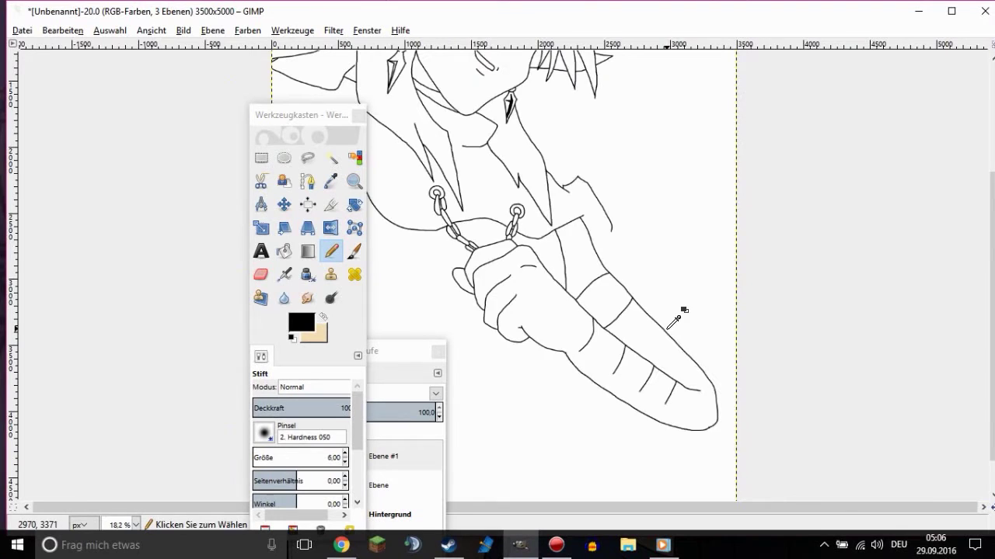
{"action": "scroll", "coordinate": [648, 459], "scroll_direction": "down", "scroll_amount": 3}
{"action": "scroll", "coordinate": [808, 396], "scroll_direction": "up", "scroll_amount": 1}
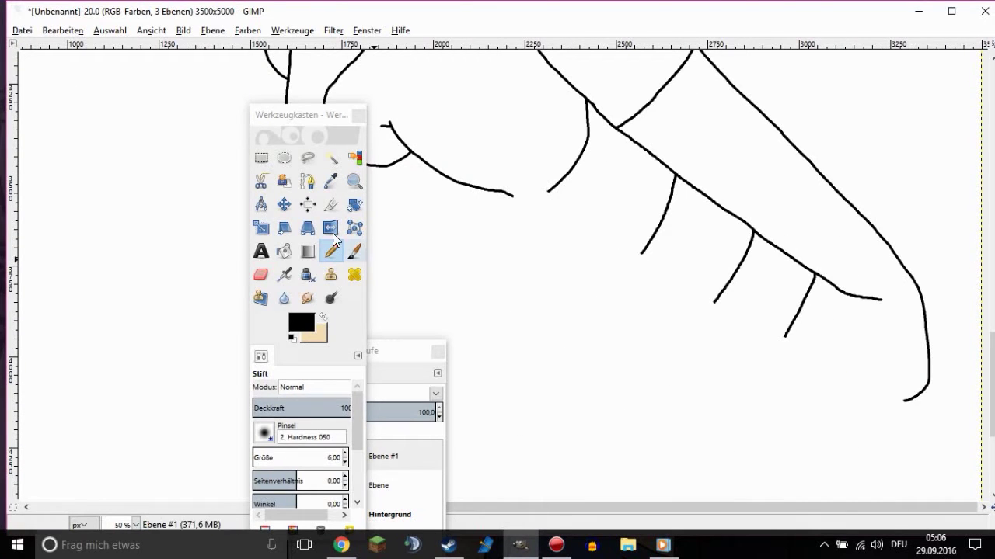
Cut the remaining stray arm lines, clear the selection, and redraw the arm's lower edge
{"action": "key", "text": "f"}
{"action": "left_click_drag", "start_coordinate": [863, 404], "coordinate": [887, 346]}
{"action": "right_click", "coordinate": [780, 237]}
{"action": "left_click", "coordinate": [667, 273]}
{"action": "key", "text": "ctrl+shift+a"}
{"action": "key", "text": "n"}
{"action": "mouse_move", "coordinate": [928, 382]}
{"action": "left_mouse_down"}
{"action": "mouse_move", "coordinate": [612, 313]}
{"action": "mouse_move", "coordinate": [515, 206]}
{"action": "left_mouse_up"}
{"action": "scroll", "coordinate": [677, 271], "scroll_direction": "down", "scroll_amount": 1}
{"action": "scroll", "coordinate": [599, 384], "scroll_direction": "down", "scroll_amount": 2}
{"action": "scroll", "coordinate": [603, 384], "scroll_direction": "up", "scroll_amount": 1}
{"action": "scroll", "coordinate": [602, 384], "scroll_direction": "up", "scroll_amount": 3}
{"action": "scroll", "coordinate": [602, 384], "scroll_direction": "up", "scroll_amount": 2}
Ink stripe lines across the sleeve and rearrange the tools and layers windows
{"action": "left_click_drag", "start_coordinate": [594, 227], "coordinate": [535, 250]}
{"action": "mouse_move", "coordinate": [779, 352]}
{"action": "left_mouse_down"}
{"action": "mouse_move", "coordinate": [693, 404]}
{"action": "mouse_move", "coordinate": [580, 306]}
{"action": "left_mouse_up"}
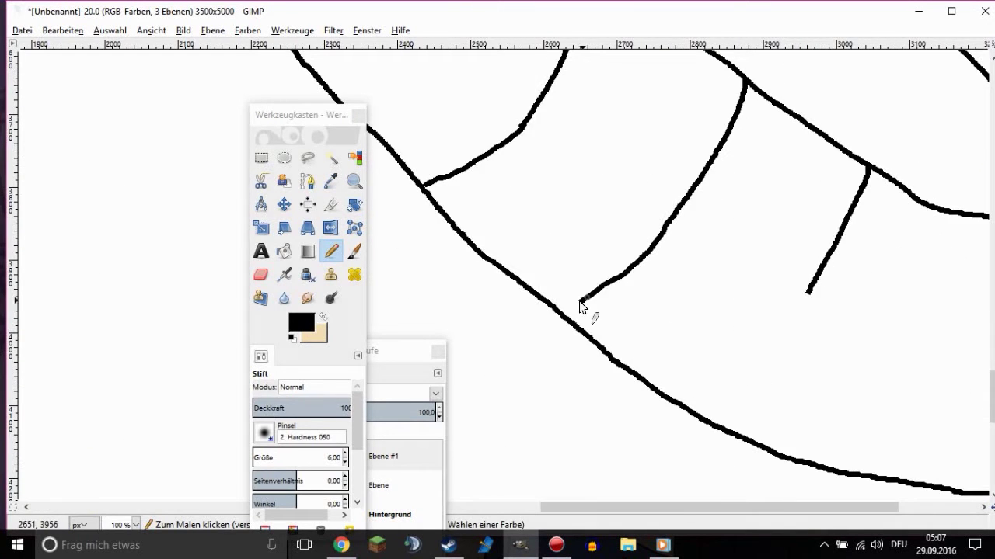
{"action": "left_click_drag", "start_coordinate": [804, 309], "coordinate": [700, 417]}
{"action": "scroll", "coordinate": [660, 282], "scroll_direction": "down", "scroll_amount": 7}
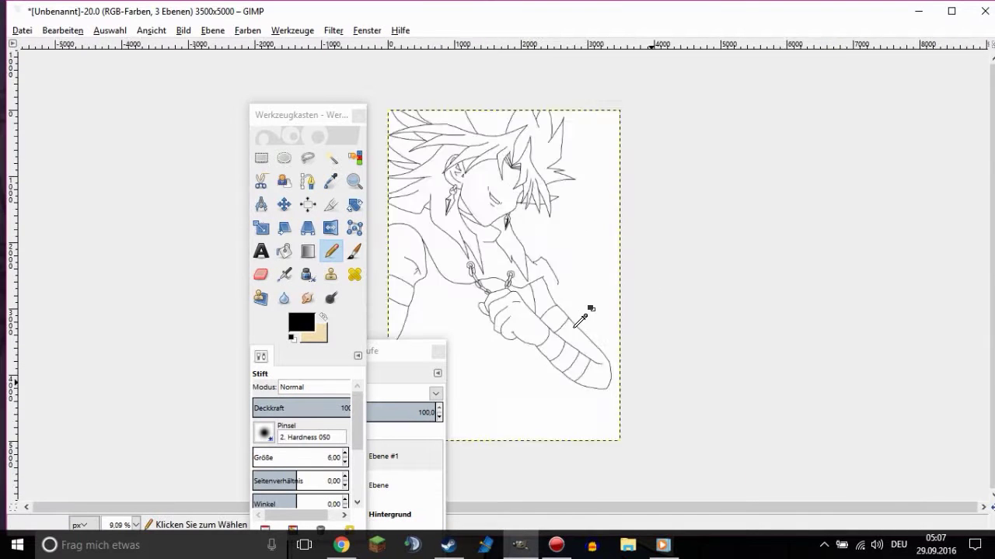
{"action": "scroll", "coordinate": [631, 383], "scroll_direction": "up", "scroll_amount": 3}
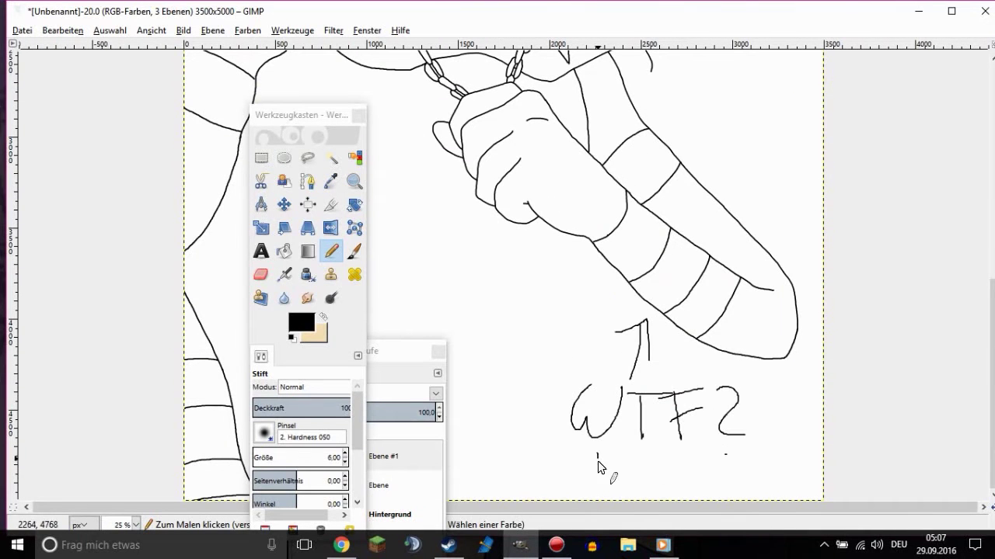
{"action": "scroll", "coordinate": [594, 361], "scroll_direction": "down", "scroll_amount": 1}
{"action": "key", "text": "z"}
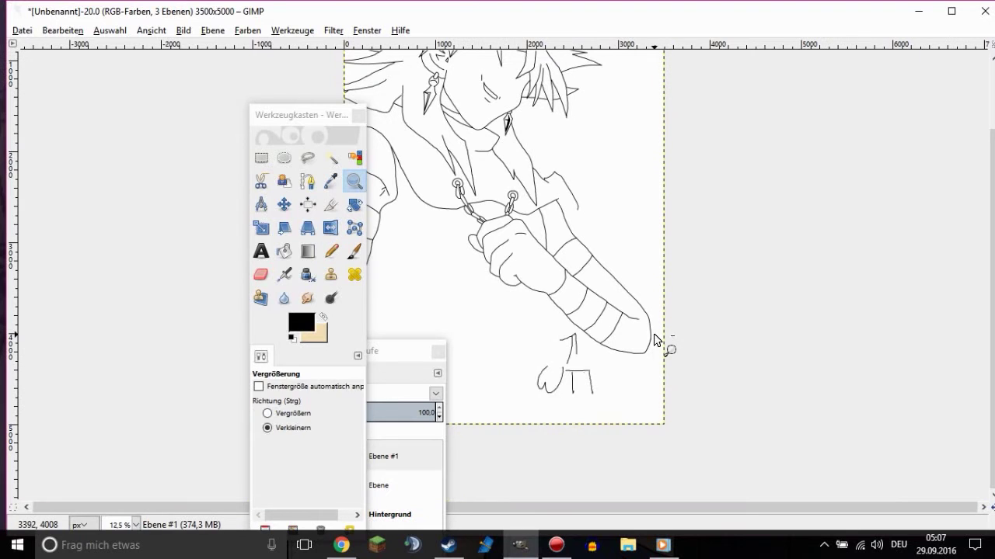
{"action": "left_click_drag", "start_coordinate": [299, 115], "coordinate": [134, 73]}
{"action": "left_click_drag", "start_coordinate": [350, 351], "coordinate": [856, 99]}
On layer Ebene #1, trace the belt's curved top edge over the sketch with the Pencil
{"action": "left_click", "coordinate": [894, 204]}
{"action": "scroll", "coordinate": [274, 254], "scroll_direction": "up", "scroll_amount": 3}
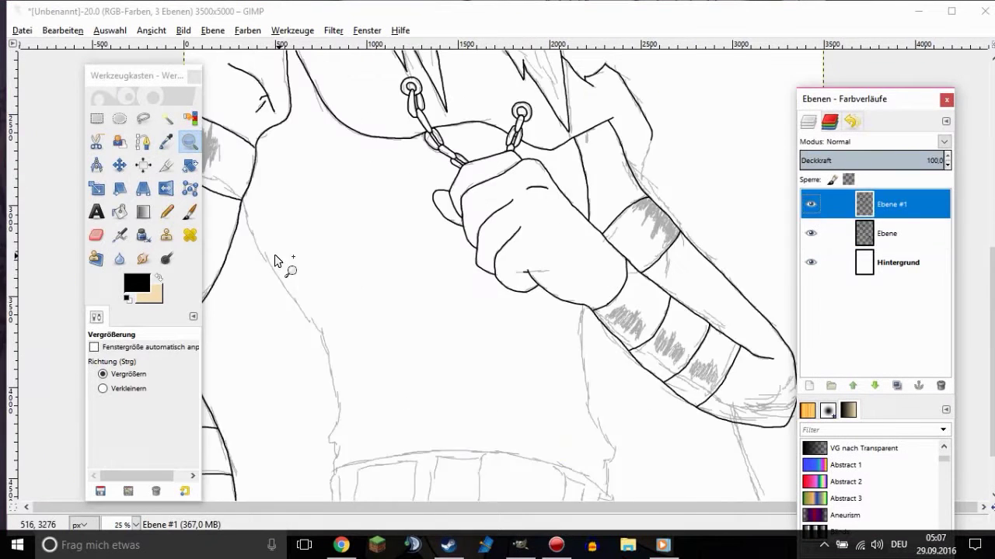
{"action": "key", "text": "n"}
{"action": "scroll", "coordinate": [178, 284], "scroll_direction": "up", "scroll_amount": 1}
{"action": "mouse_move", "coordinate": [158, 177]}
{"action": "left_mouse_down"}
{"action": "mouse_move", "coordinate": [228, 311]}
{"action": "mouse_move", "coordinate": [306, 390]}
{"action": "left_mouse_up"}
{"action": "scroll", "coordinate": [326, 400], "scroll_direction": "down", "scroll_amount": 3}
{"action": "mouse_move", "coordinate": [314, 188]}
{"action": "left_mouse_down"}
{"action": "mouse_move", "coordinate": [339, 294]}
{"action": "mouse_move", "coordinate": [339, 423]}
{"action": "left_mouse_up"}
{"action": "scroll", "coordinate": [339, 424], "scroll_direction": "down", "scroll_amount": 2}
{"action": "mouse_move", "coordinate": [339, 268]}
{"action": "left_mouse_down"}
{"action": "mouse_move", "coordinate": [334, 394]}
{"action": "mouse_move", "coordinate": [288, 460]}
{"action": "left_mouse_up"}
Ink the outlines of the rectangular belt-loop boxes along the belt
{"action": "scroll", "coordinate": [369, 491], "scroll_direction": "right", "scroll_amount": 3}
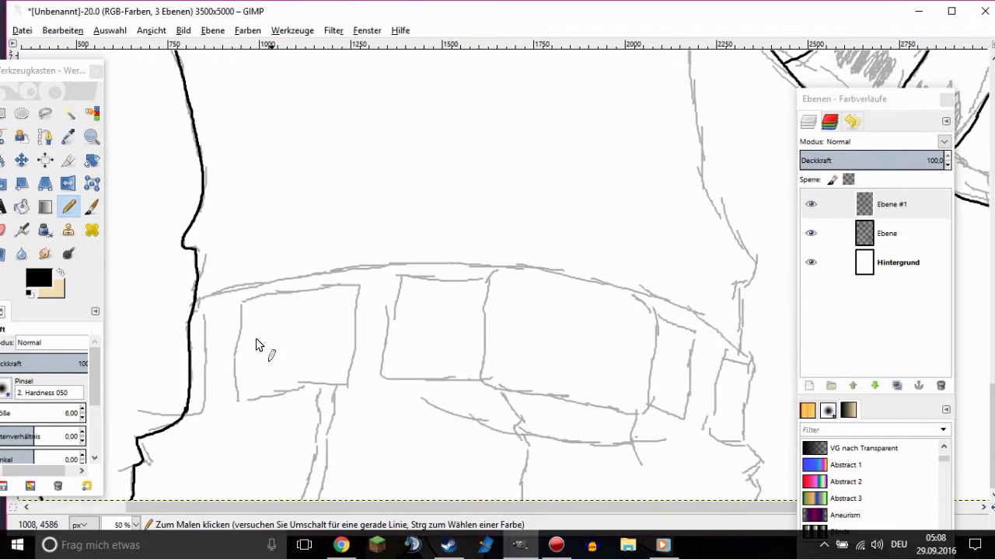
{"action": "left_click_drag", "start_coordinate": [743, 356], "coordinate": [744, 436]}
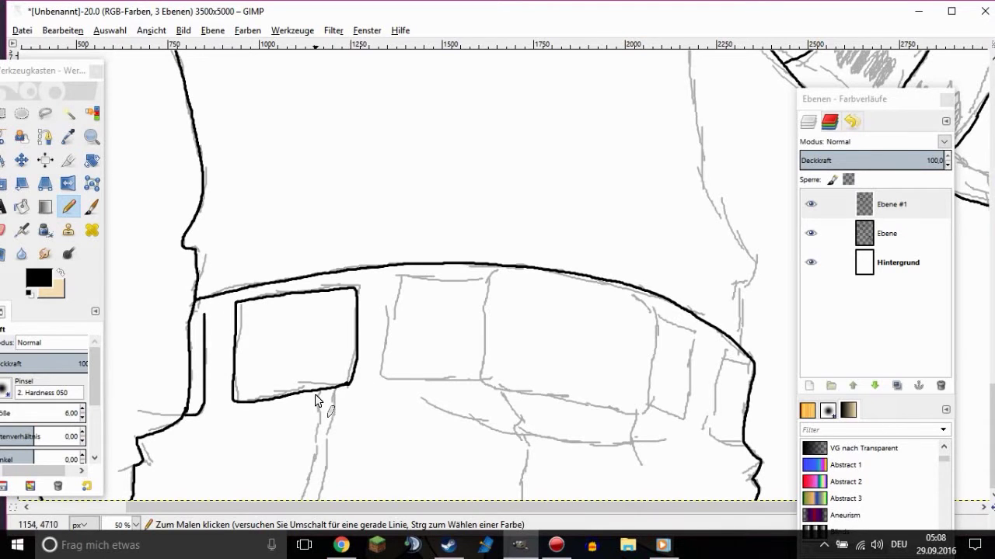
{"action": "scroll", "coordinate": [614, 466], "scroll_direction": "right", "scroll_amount": 2}
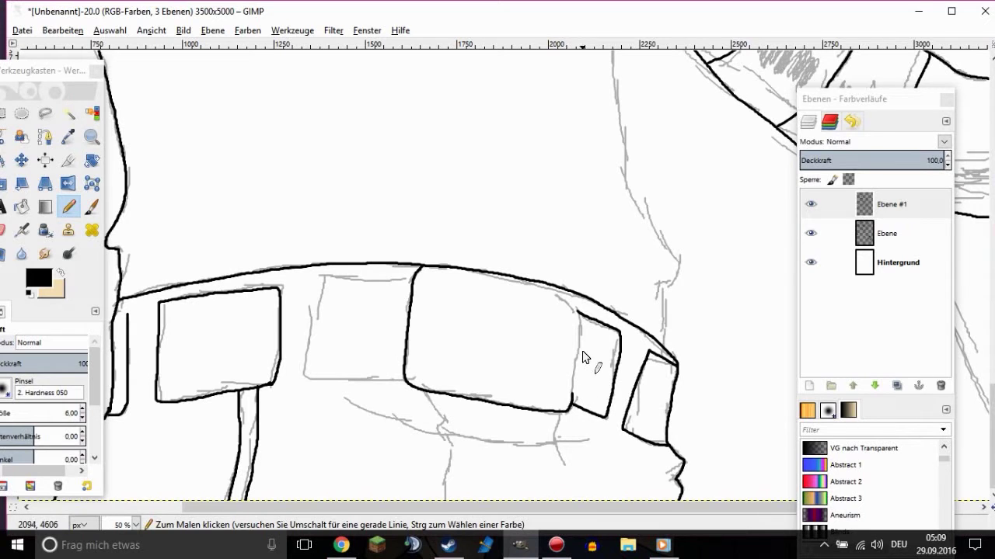
{"action": "left_click_drag", "start_coordinate": [576, 330], "coordinate": [572, 398]}
{"action": "mouse_move", "coordinate": [416, 273]}
{"action": "left_mouse_down"}
{"action": "mouse_move", "coordinate": [327, 272]}
{"action": "mouse_move", "coordinate": [309, 355]}
{"action": "mouse_move", "coordinate": [367, 380]}
{"action": "mouse_move", "coordinate": [406, 381]}
{"action": "left_mouse_up"}
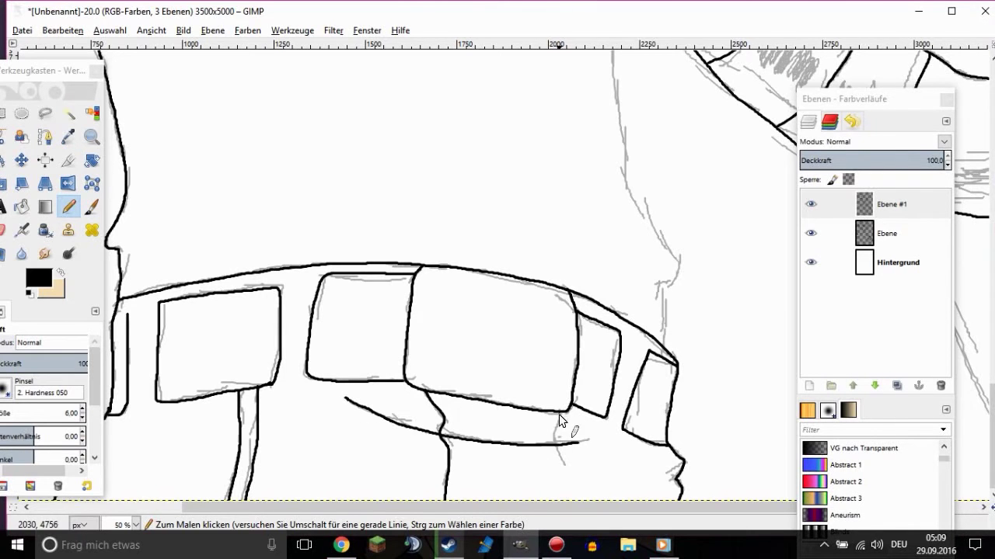
{"action": "scroll", "coordinate": [559, 414], "scroll_direction": "down", "scroll_amount": 3, "text": "ctrl"}
{"action": "scroll", "coordinate": [535, 400], "scroll_direction": "up", "scroll_amount": 2, "text": "ctrl"}
Extend the waist line further down in black pencil
{"action": "left_click_drag", "start_coordinate": [606, 259], "coordinate": [619, 333]}
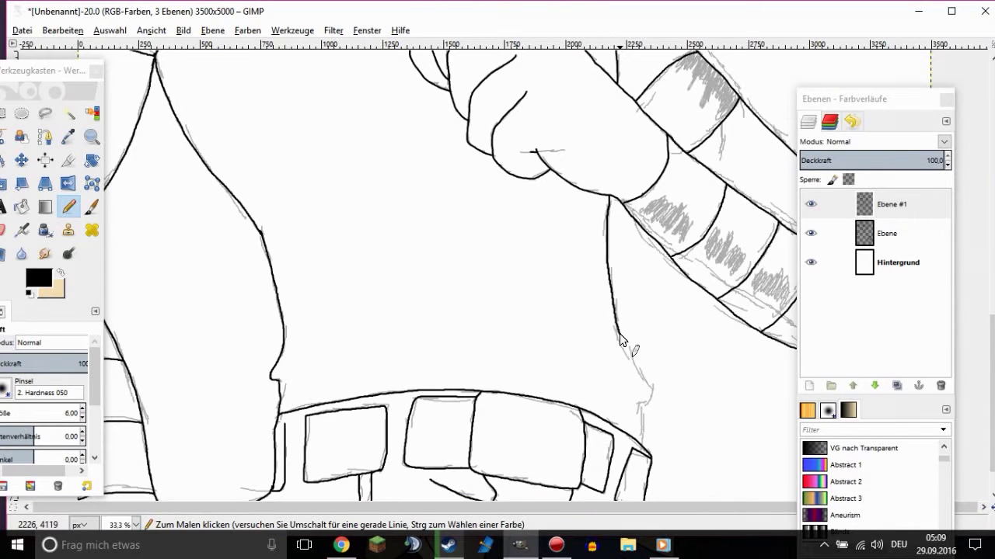
{"action": "left_click_drag", "start_coordinate": [641, 408], "coordinate": [649, 463]}
{"action": "scroll", "coordinate": [645, 435], "scroll_direction": "down", "scroll_amount": 2}
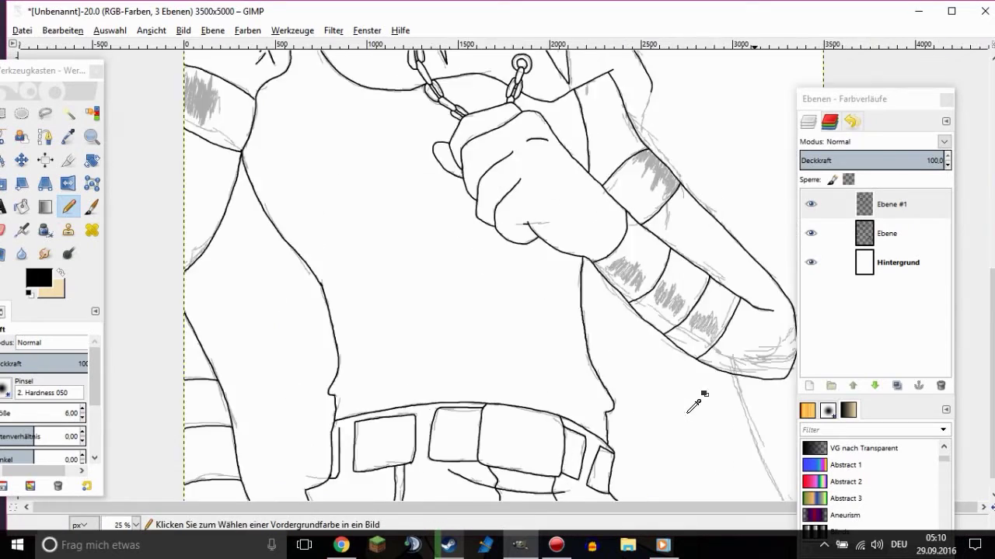
{"action": "left_click_drag", "start_coordinate": [876, 99], "coordinate": [322, 89]}
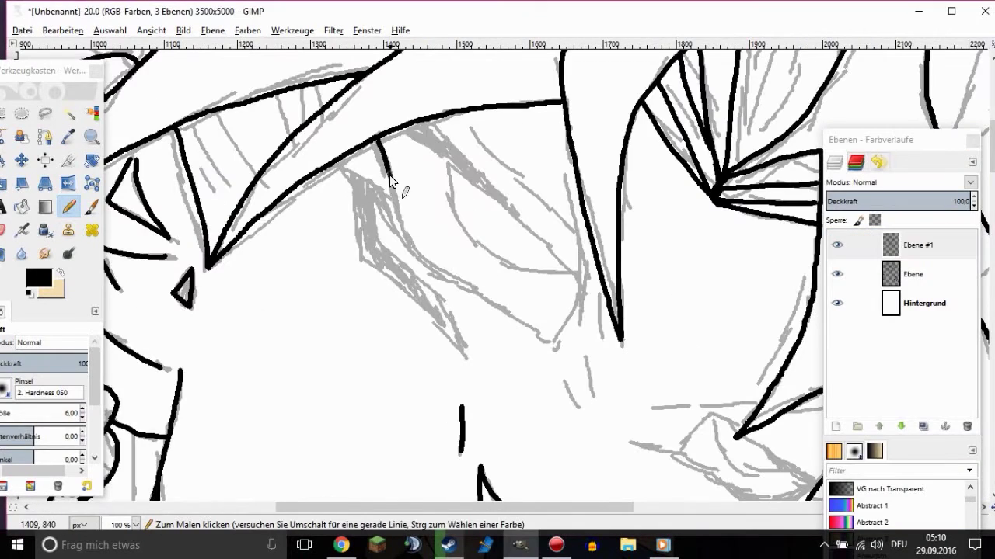
Ink the first eye's curves and inner corner line, undoing one bad stroke
{"action": "mouse_move", "coordinate": [390, 179]}
{"action": "left_mouse_down"}
{"action": "mouse_move", "coordinate": [445, 275]}
{"action": "mouse_move", "coordinate": [537, 312]}
{"action": "left_mouse_up"}
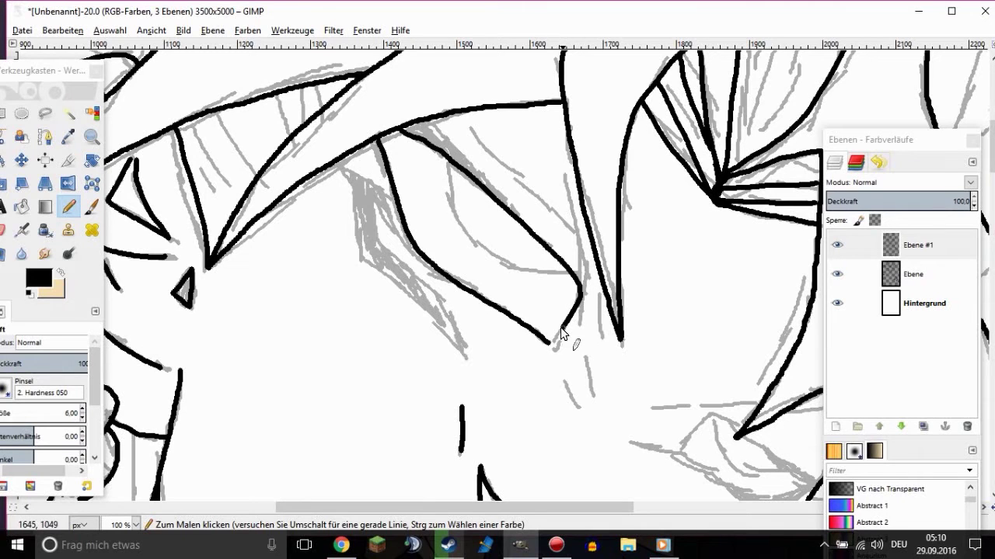
{"action": "mouse_move", "coordinate": [446, 158]}
{"action": "left_mouse_down"}
{"action": "mouse_move", "coordinate": [484, 254]}
{"action": "mouse_move", "coordinate": [574, 276]}
{"action": "left_mouse_up"}
{"action": "mouse_move", "coordinate": [342, 161]}
{"action": "left_mouse_down"}
{"action": "mouse_move", "coordinate": [373, 256]}
{"action": "mouse_move", "coordinate": [418, 302]}
{"action": "left_mouse_up"}
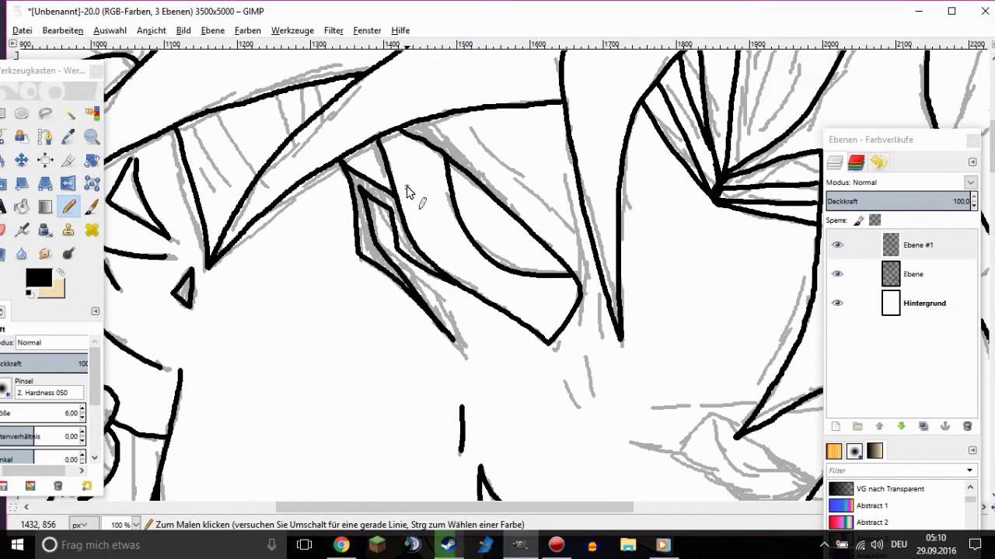
{"action": "scroll", "coordinate": [406, 185], "scroll_direction": "up", "scroll_amount": 3}
{"action": "scroll", "coordinate": [460, 295], "scroll_direction": "up", "scroll_amount": 1, "text": "ctrl"}
{"action": "scroll", "coordinate": [350, 249], "scroll_direction": "down", "scroll_amount": 5}
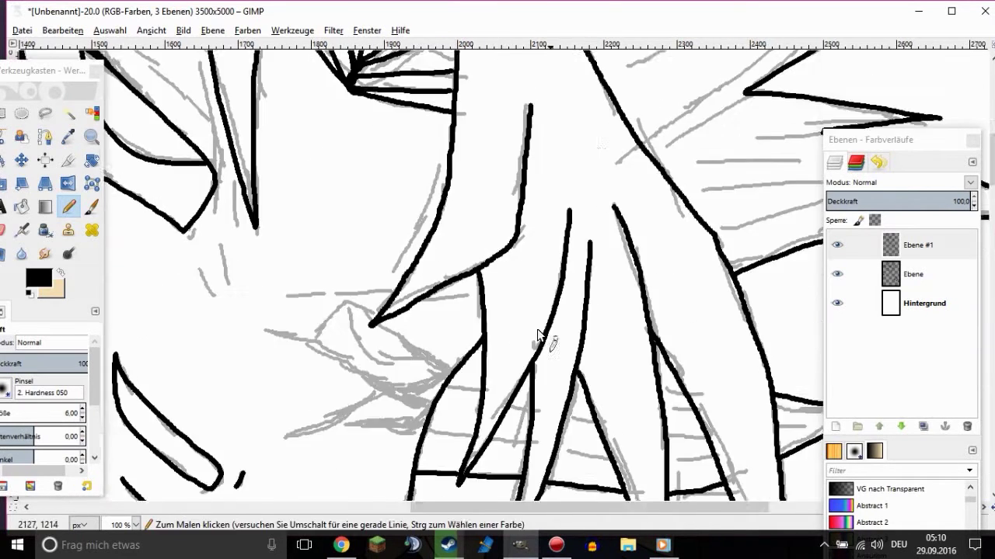
{"action": "scroll", "coordinate": [370, 321], "scroll_direction": "down", "scroll_amount": 2, "text": "ctrl"}
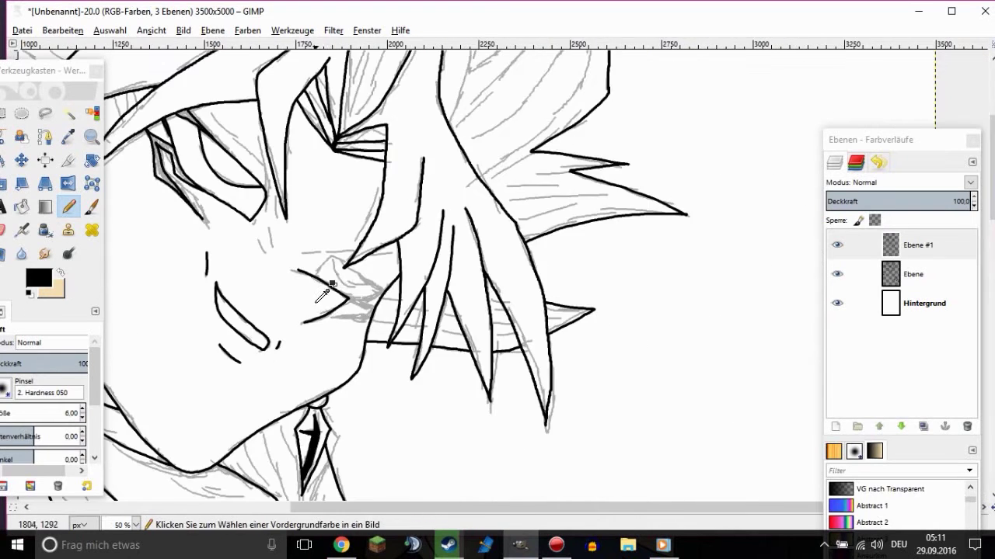
{"action": "scroll", "coordinate": [310, 256], "scroll_direction": "up", "scroll_amount": 2, "text": "ctrl"}
{"action": "key", "text": "ctrl+z"}
Ink the other eye's upper and lower lids, iris curve and the line beneath it
{"action": "left_click_drag", "start_coordinate": [377, 288], "coordinate": [257, 371]}
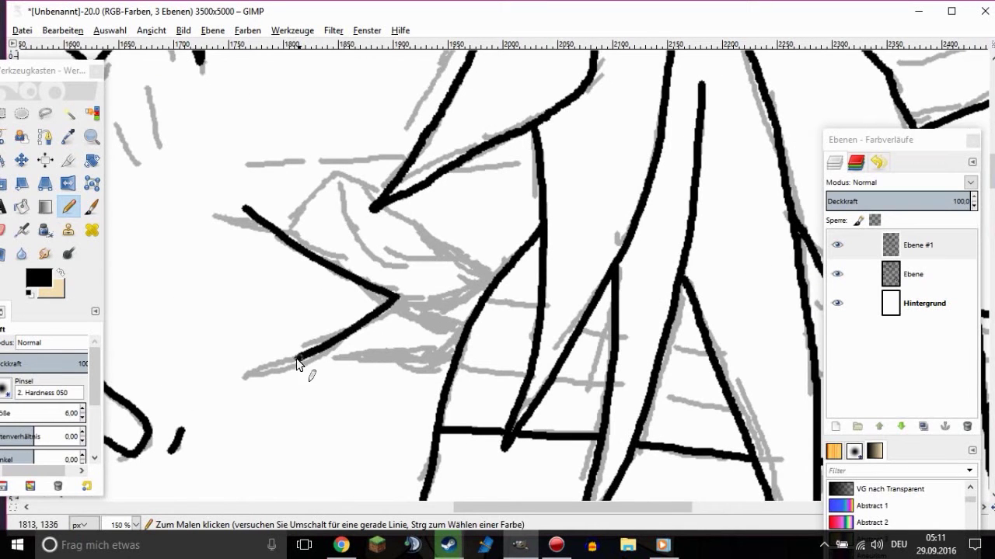
{"action": "left_click_drag", "start_coordinate": [284, 233], "coordinate": [304, 200]}
{"action": "mouse_move", "coordinate": [377, 207]}
{"action": "left_mouse_down"}
{"action": "mouse_move", "coordinate": [468, 264]}
{"action": "mouse_move", "coordinate": [424, 301]}
{"action": "left_mouse_up"}
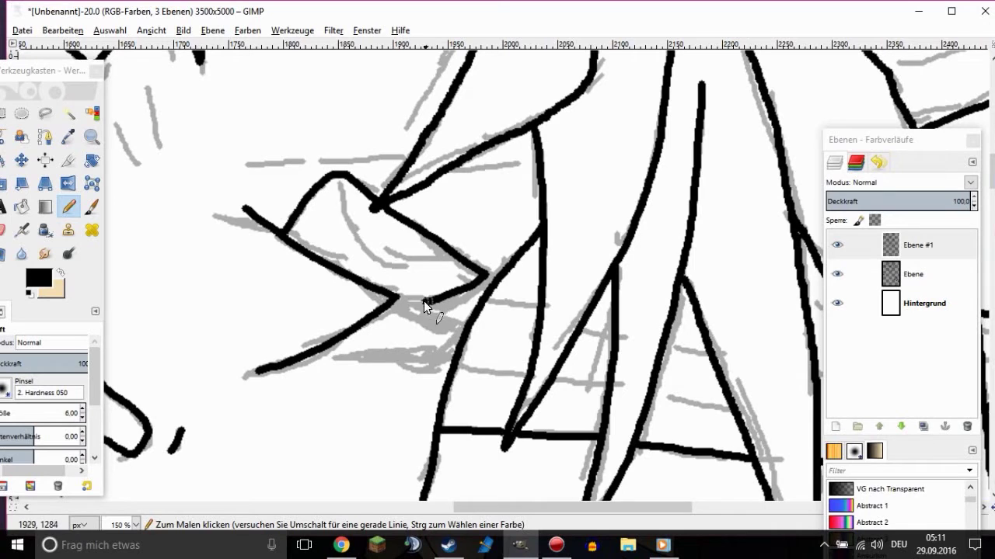
{"action": "left_click_drag", "start_coordinate": [349, 206], "coordinate": [448, 262]}
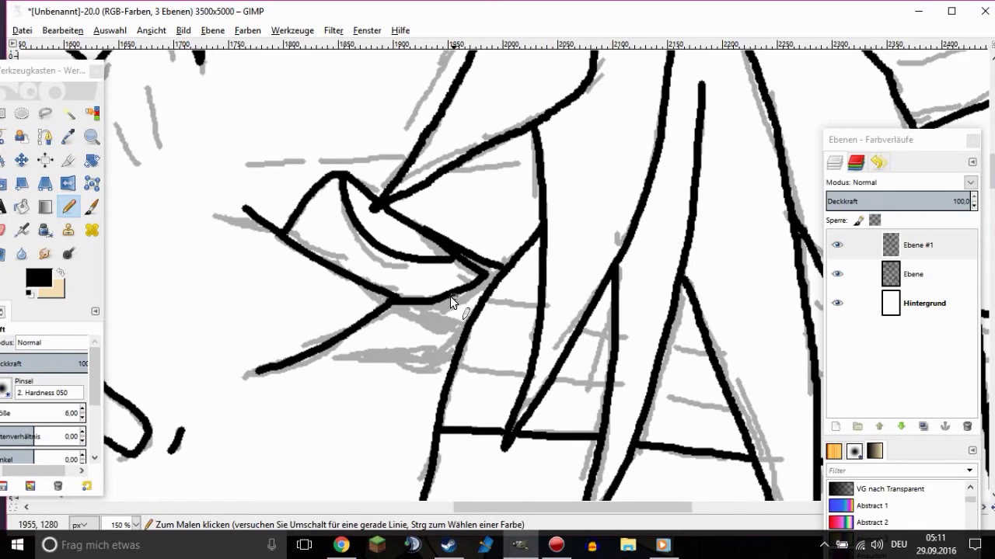
{"action": "left_click_drag", "start_coordinate": [416, 300], "coordinate": [464, 319]}
{"action": "mouse_move", "coordinate": [431, 347]}
{"action": "left_mouse_down"}
{"action": "mouse_move", "coordinate": [353, 359]}
{"action": "mouse_move", "coordinate": [454, 350]}
{"action": "left_mouse_up"}
Bucket-fill the dark eye wedge shapes solid black and paint over a leftover white gap
{"action": "key", "text": "shift+b"}
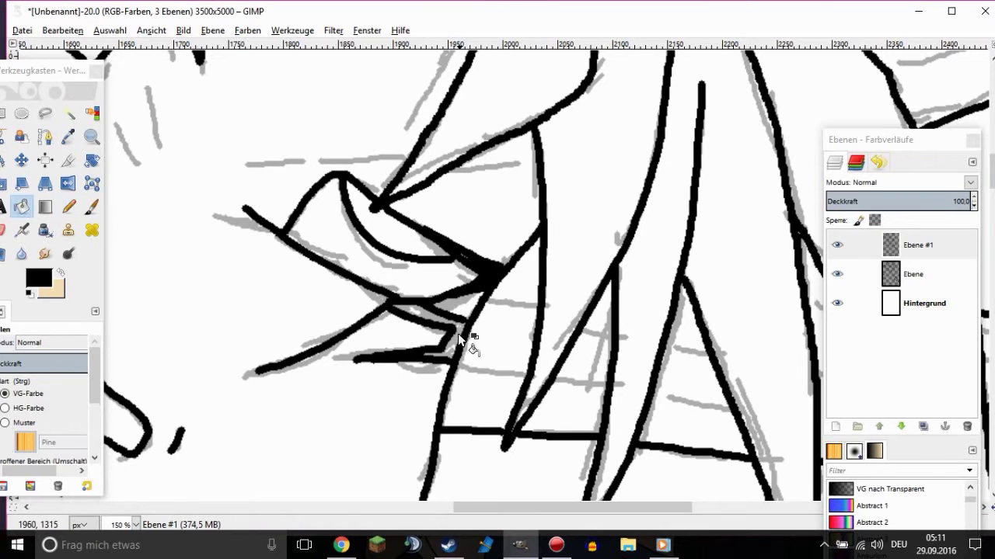
{"action": "left_click", "coordinate": [432, 315]}
{"action": "key", "text": "n"}
{"action": "scroll", "coordinate": [453, 341], "scroll_direction": "up", "scroll_amount": 5}
{"action": "scroll", "coordinate": [453, 341], "scroll_direction": "left", "scroll_amount": 10}
{"action": "key", "text": "shift+b"}
{"action": "left_click", "coordinate": [544, 202]}
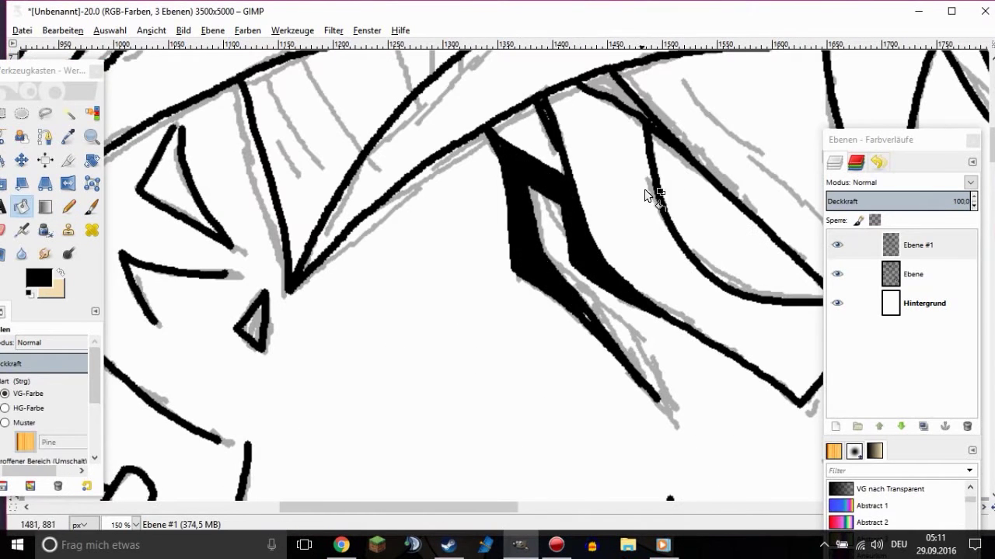
{"action": "left_click", "coordinate": [610, 86]}
{"action": "key", "text": "n"}
{"action": "left_click_drag", "start_coordinate": [515, 148], "coordinate": [540, 175]}
Add extra black ink lines beside the filled eye shapes
{"action": "scroll", "coordinate": [598, 330], "scroll_direction": "down", "scroll_amount": 3}
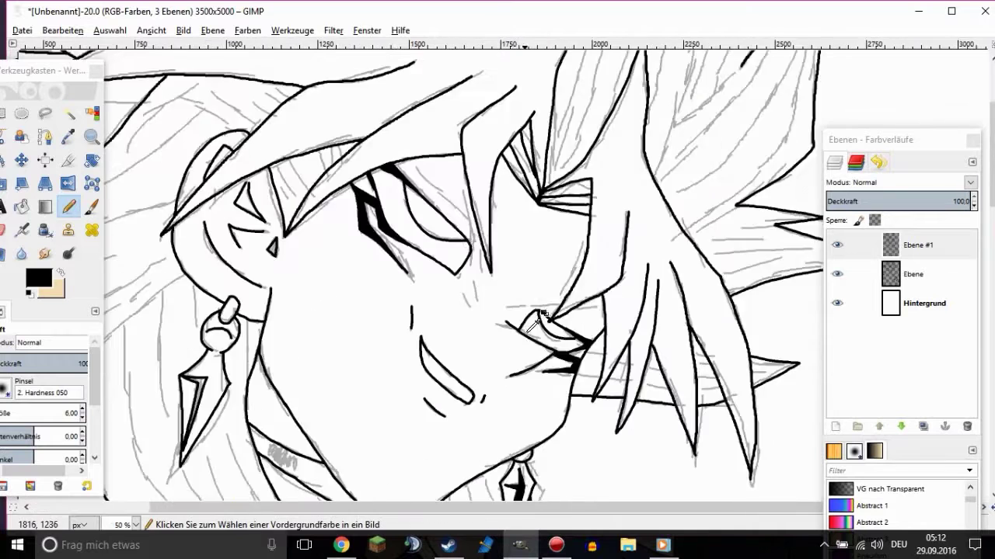
{"action": "scroll", "coordinate": [462, 118], "scroll_direction": "up", "scroll_amount": 3}
{"action": "left_click_drag", "start_coordinate": [473, 113], "coordinate": [490, 327]}
{"action": "scroll", "coordinate": [489, 327], "scroll_direction": "up", "scroll_amount": 3}
{"action": "left_click_drag", "start_coordinate": [310, 128], "coordinate": [477, 314]}
{"action": "scroll", "coordinate": [509, 319], "scroll_direction": "down", "scroll_amount": 5}
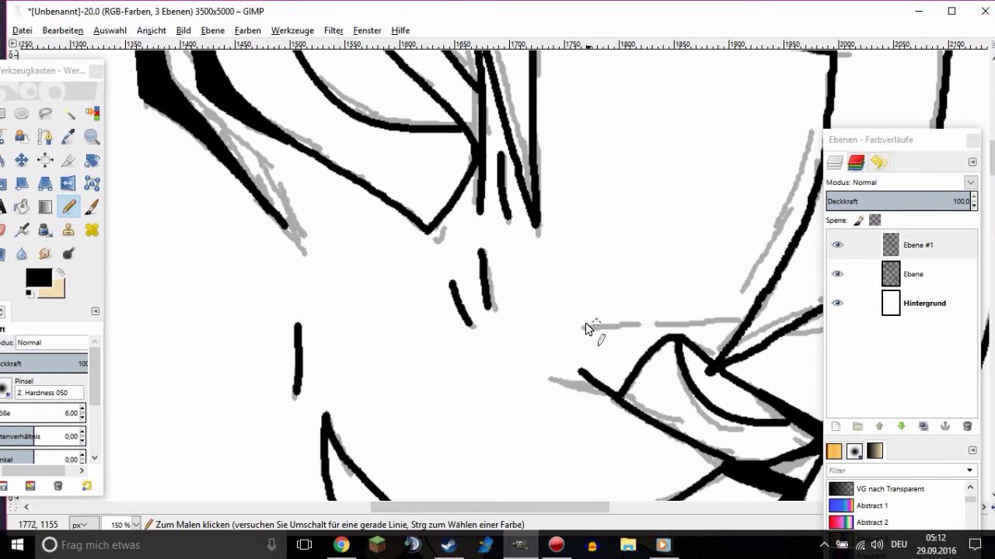
{"action": "left_click_drag", "start_coordinate": [630, 327], "coordinate": [731, 328]}
{"action": "scroll", "coordinate": [555, 380], "scroll_direction": "right", "scroll_amount": 6}
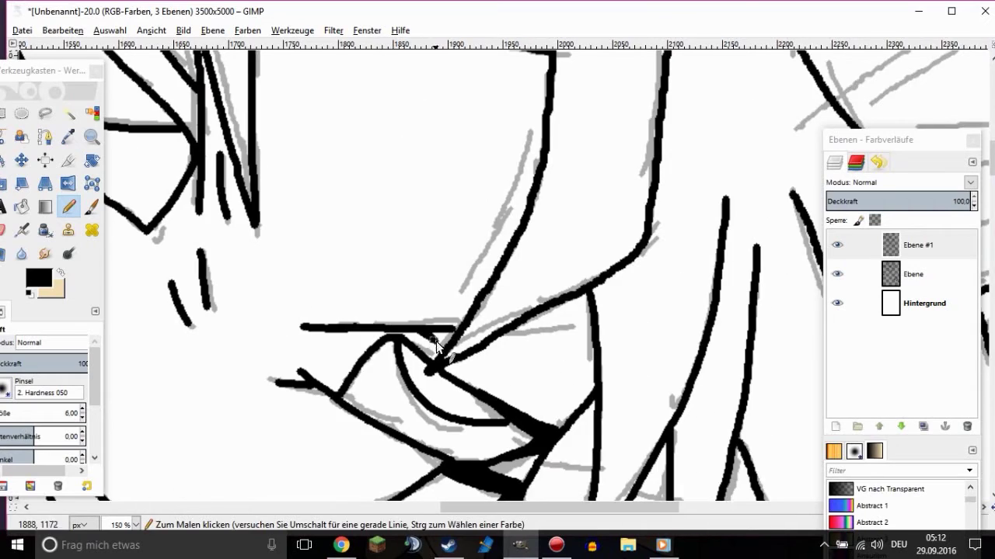
On layer Ebene #1, ink a black hair-strand line down beside the neck toward the earring
{"action": "key", "text": "minus"}
{"action": "key", "text": "minus"}
{"action": "key", "text": "minus"}
{"action": "left_click", "coordinate": [836, 273]}
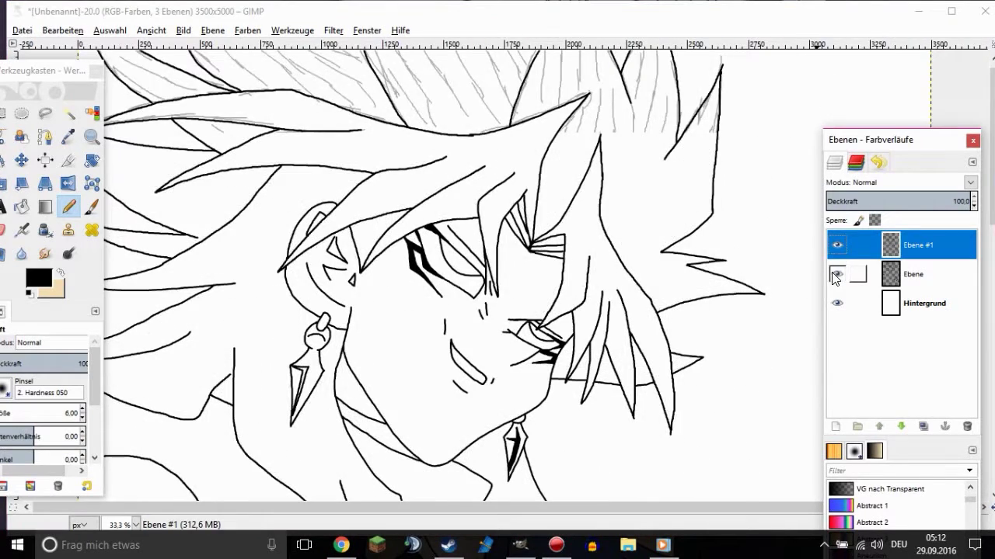
{"action": "scroll", "coordinate": [634, 268], "scroll_direction": "down", "scroll_amount": 1}
{"action": "scroll", "coordinate": [635, 268], "scroll_direction": "down", "scroll_amount": 2}
{"action": "scroll", "coordinate": [609, 328], "scroll_direction": "up", "scroll_amount": 2}
{"action": "scroll", "coordinate": [745, 180], "scroll_direction": "up", "scroll_amount": 1}
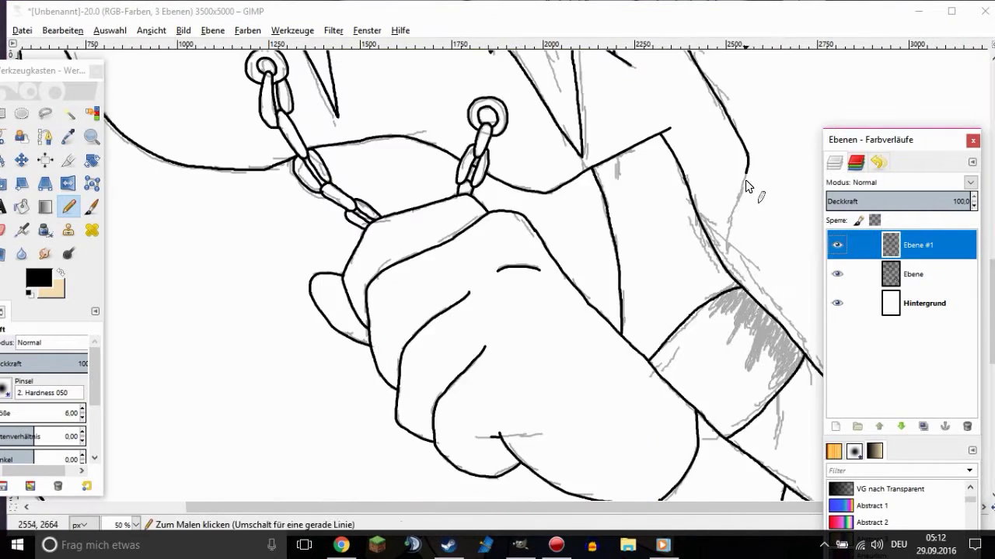
{"action": "scroll", "coordinate": [745, 180], "scroll_direction": "up", "scroll_amount": 2}
{"action": "scroll", "coordinate": [694, 320], "scroll_direction": "down", "scroll_amount": 7}
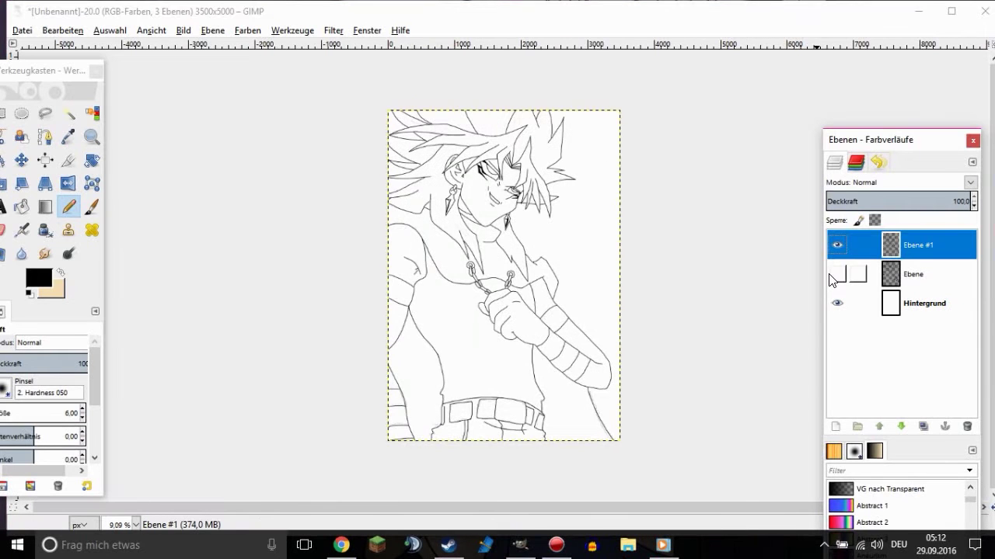
{"action": "scroll", "coordinate": [472, 149], "scroll_direction": "up", "scroll_amount": 5}
{"action": "left_click_drag", "start_coordinate": [472, 148], "coordinate": [492, 193]}
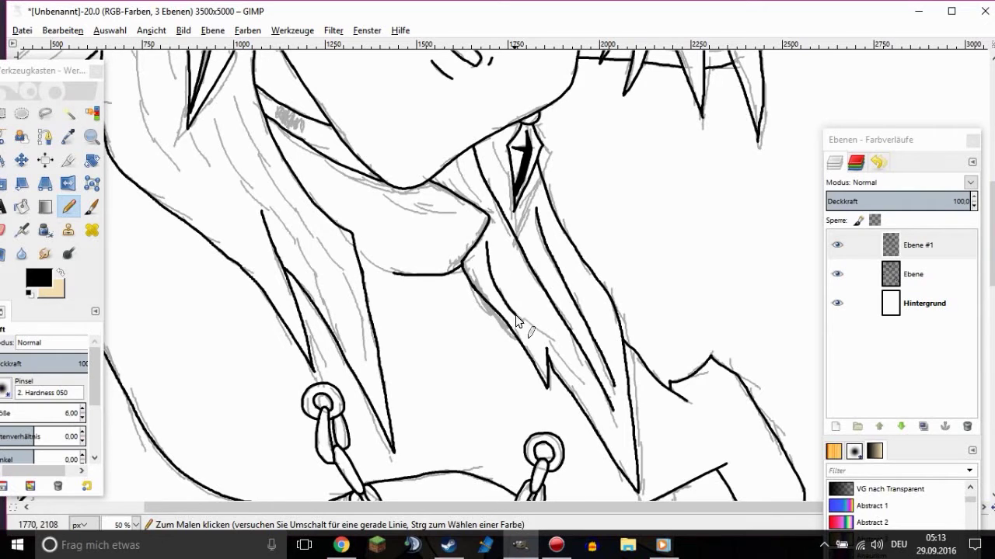
Ink a horizontal line across the hair strands near the eye, plus short segments between strands
{"action": "scroll", "coordinate": [589, 405], "scroll_direction": "up", "scroll_amount": 3}
{"action": "scroll", "coordinate": [590, 284], "scroll_direction": "up", "scroll_amount": 2}
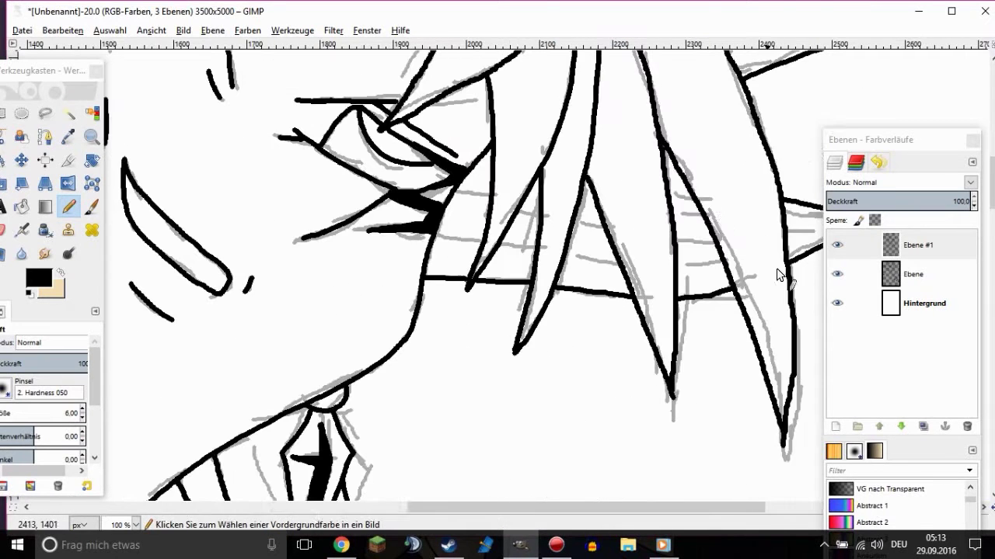
{"action": "left_click", "coordinate": [964, 287]}
{"action": "left_click", "coordinate": [963, 257]}
{"action": "left_click_drag", "start_coordinate": [437, 231], "coordinate": [536, 251]}
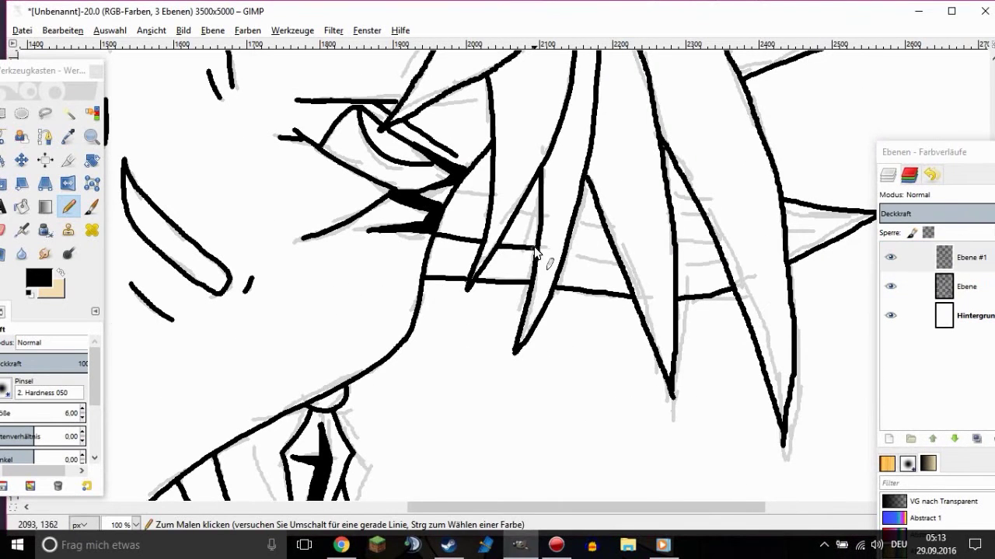
{"action": "left_click_drag", "start_coordinate": [785, 231], "coordinate": [813, 231]}
{"action": "left_click_drag", "start_coordinate": [678, 241], "coordinate": [718, 240]}
{"action": "left_click_drag", "start_coordinate": [575, 227], "coordinate": [606, 234]}
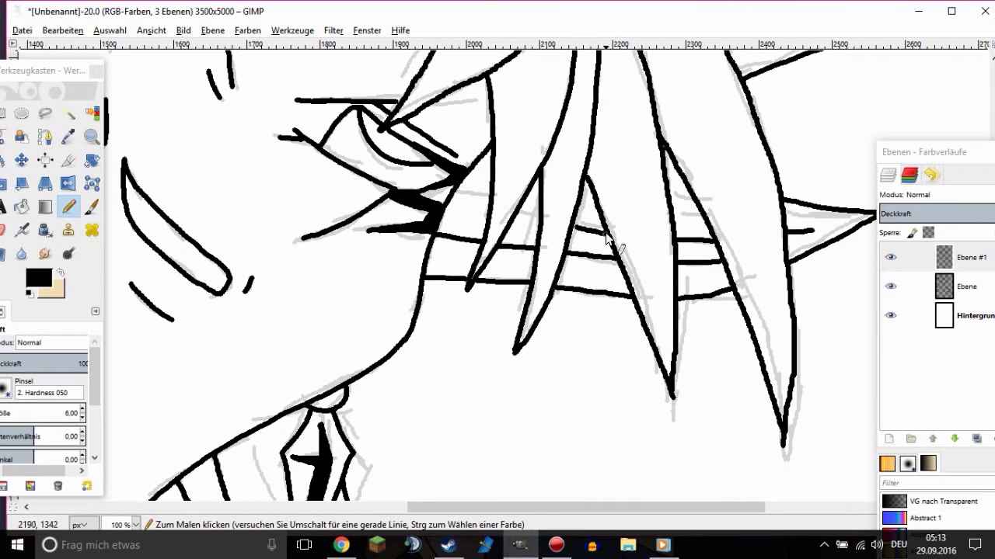
Ink long hair strand lines in the next area of the hair
{"action": "scroll", "coordinate": [673, 268], "scroll_direction": "up", "scroll_amount": 3}
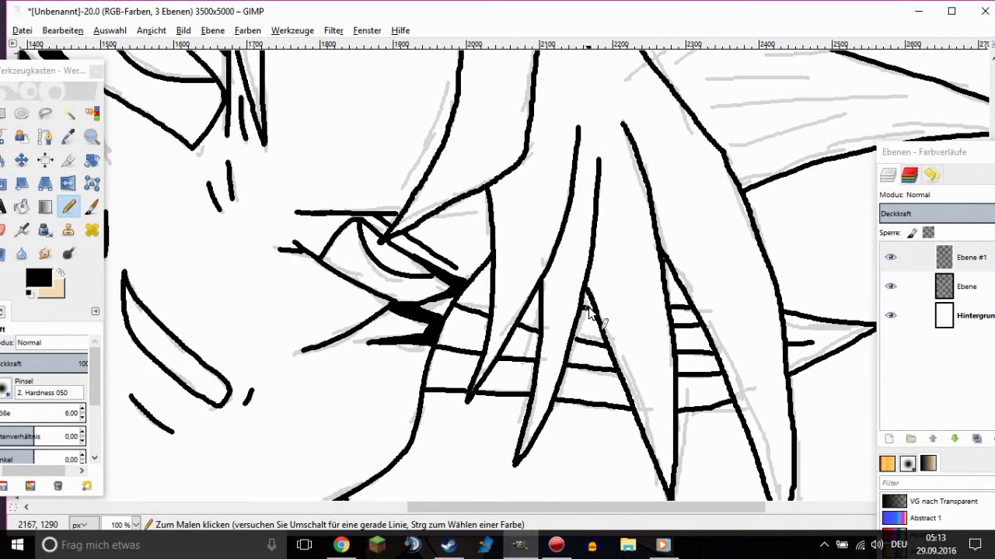
{"action": "scroll", "coordinate": [588, 310], "scroll_direction": "down", "scroll_amount": 2}
{"action": "scroll", "coordinate": [500, 344], "scroll_direction": "up", "scroll_amount": 3}
{"action": "left_click_drag", "start_coordinate": [459, 334], "coordinate": [714, 289]}
{"action": "left_click_drag", "start_coordinate": [414, 277], "coordinate": [775, 265]}
{"action": "left_click_drag", "start_coordinate": [439, 233], "coordinate": [607, 234]}
{"action": "scroll", "coordinate": [596, 190], "scroll_direction": "down", "scroll_amount": 1}
{"action": "scroll", "coordinate": [402, 357], "scroll_direction": "down", "scroll_amount": 1}
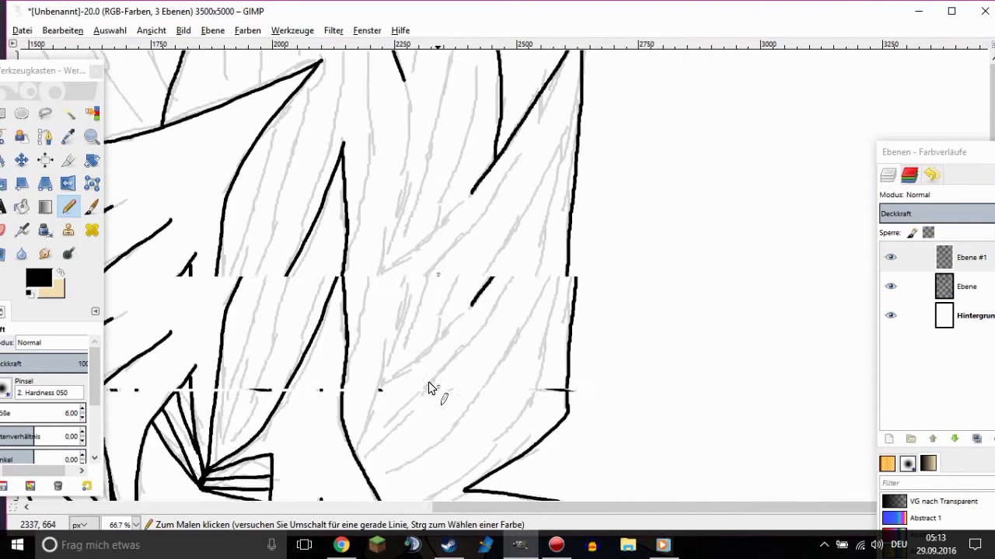
{"action": "scroll", "coordinate": [429, 382], "scroll_direction": "up", "scroll_amount": 2}
{"action": "mouse_move", "coordinate": [386, 359]}
{"action": "left_mouse_down"}
{"action": "mouse_move", "coordinate": [489, 262]}
{"action": "mouse_move", "coordinate": [561, 128]}
{"action": "left_mouse_up"}
{"action": "mouse_move", "coordinate": [407, 398]}
{"action": "left_mouse_down"}
{"action": "mouse_move", "coordinate": [499, 329]}
{"action": "mouse_move", "coordinate": [555, 182]}
{"action": "left_mouse_up"}
Trace long hair strand edges upward, undoing one misplaced stroke
{"action": "scroll", "coordinate": [381, 330], "scroll_direction": "up", "scroll_amount": 3}
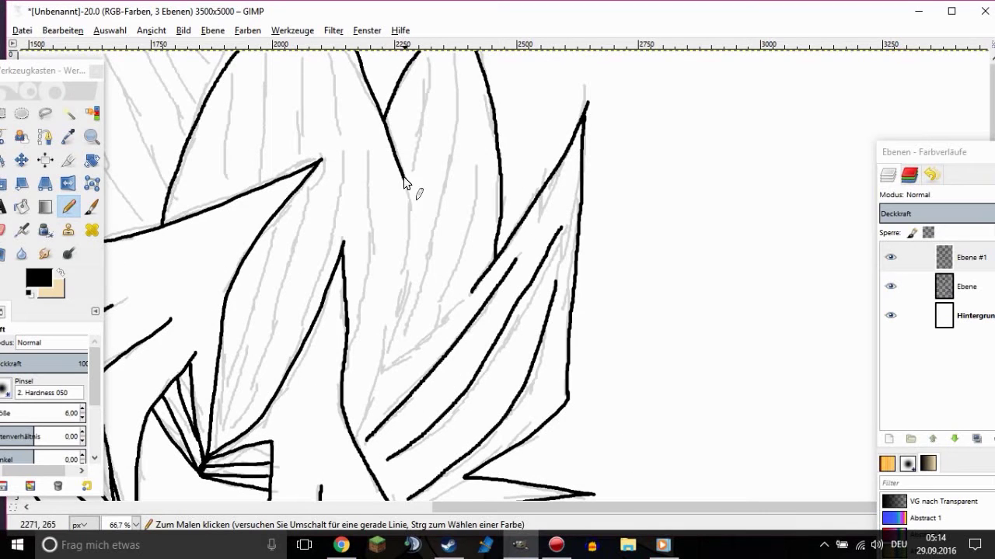
{"action": "mouse_move", "coordinate": [405, 335]}
{"action": "left_mouse_down"}
{"action": "mouse_move", "coordinate": [449, 140]}
{"action": "mouse_move", "coordinate": [453, 60]}
{"action": "left_mouse_up"}
{"action": "mouse_move", "coordinate": [414, 363]}
{"action": "left_mouse_down"}
{"action": "mouse_move", "coordinate": [459, 306]}
{"action": "mouse_move", "coordinate": [466, 190]}
{"action": "left_mouse_up"}
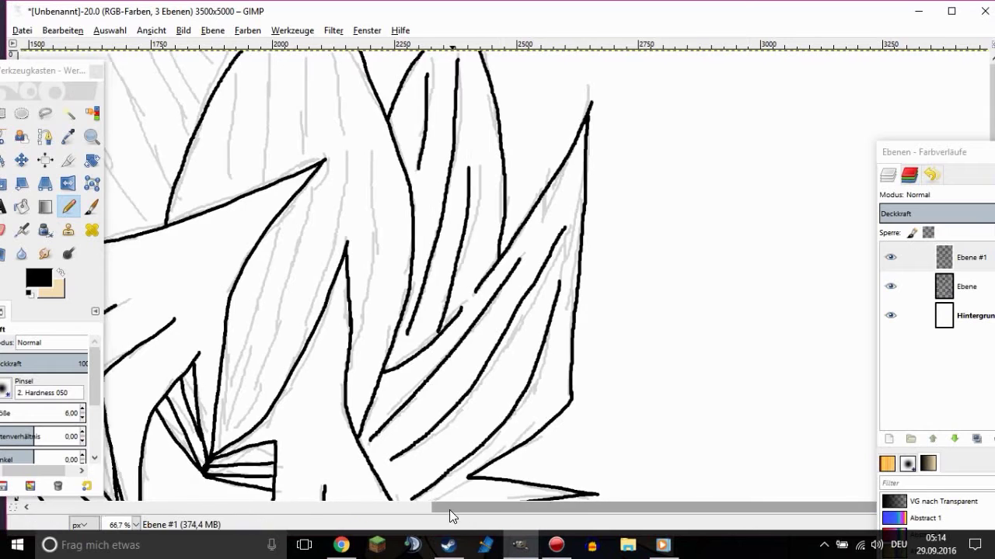
{"action": "scroll", "coordinate": [449, 510], "scroll_direction": "left", "scroll_amount": 3}
{"action": "left_click_drag", "start_coordinate": [325, 390], "coordinate": [373, 220]}
{"action": "mouse_move", "coordinate": [379, 291]}
{"action": "left_mouse_down"}
{"action": "mouse_move", "coordinate": [404, 185]}
{"action": "mouse_move", "coordinate": [388, 291]}
{"action": "mouse_move", "coordinate": [340, 426]}
{"action": "left_mouse_up"}
{"action": "key", "text": "ctrl+z"}
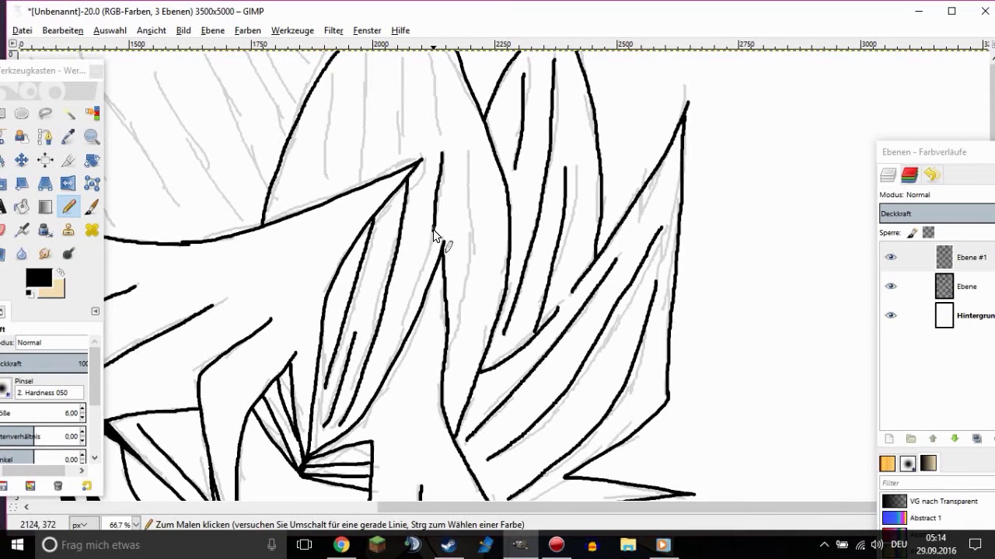
{"action": "left_click_drag", "start_coordinate": [468, 154], "coordinate": [462, 320]}
Ink the spiky strand lines in the upper hair at the top of the head
{"action": "left_click_drag", "start_coordinate": [373, 181], "coordinate": [373, 46]}
{"action": "left_click_drag", "start_coordinate": [406, 171], "coordinate": [404, 46]}
{"action": "left_click_drag", "start_coordinate": [323, 174], "coordinate": [331, 85]}
{"action": "left_click_drag", "start_coordinate": [436, 133], "coordinate": [425, 47]}
{"action": "left_click_drag", "start_coordinate": [484, 511], "coordinate": [399, 509]}
{"action": "left_click_drag", "start_coordinate": [242, 216], "coordinate": [150, 51]}
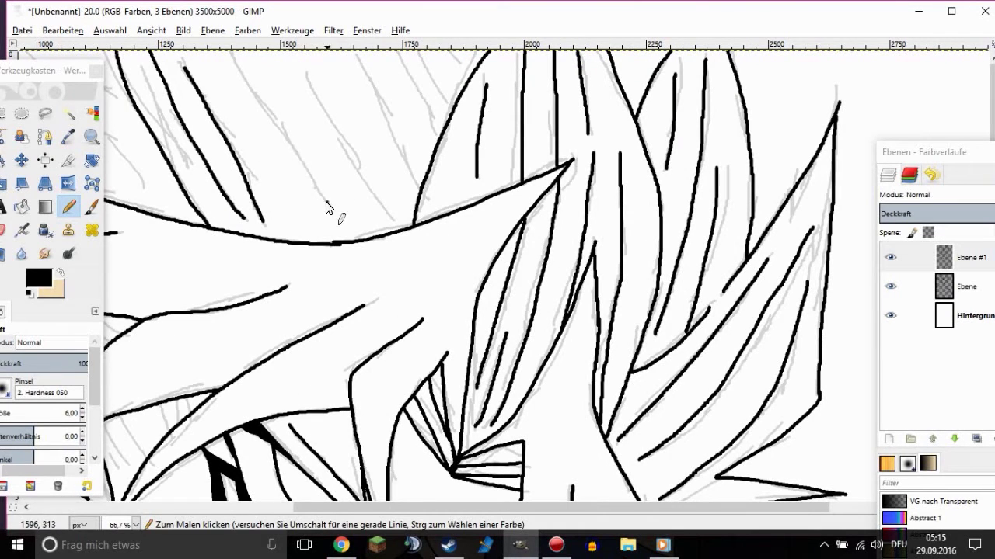
{"action": "left_click_drag", "start_coordinate": [326, 201], "coordinate": [226, 52]}
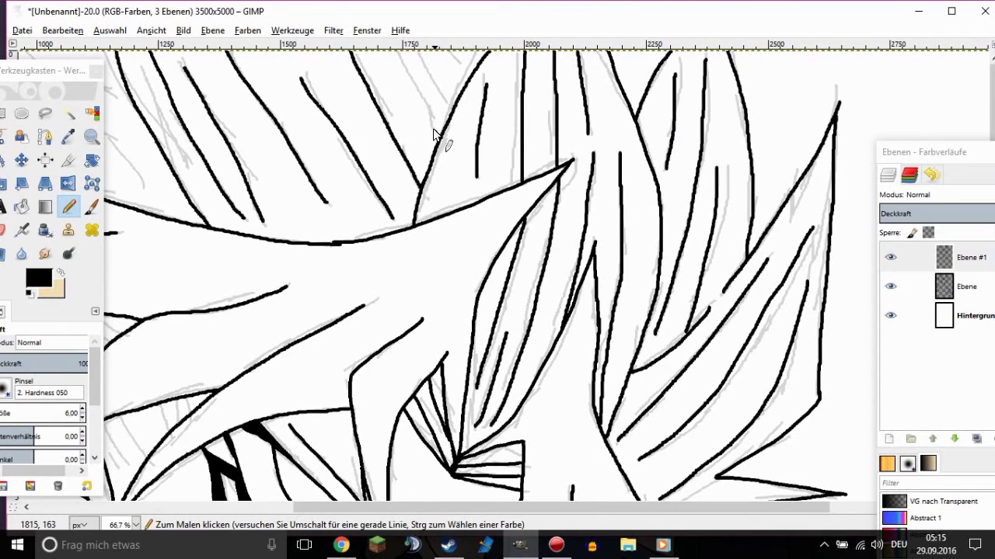
{"action": "left_click_drag", "start_coordinate": [429, 509], "coordinate": [165, 509]}
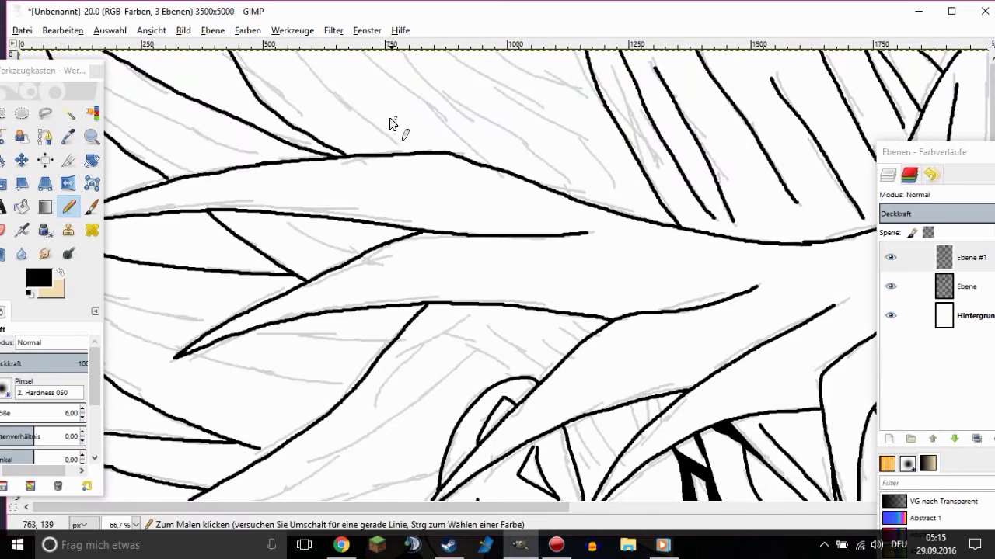
{"action": "left_click_drag", "start_coordinate": [494, 172], "coordinate": [356, 48]}
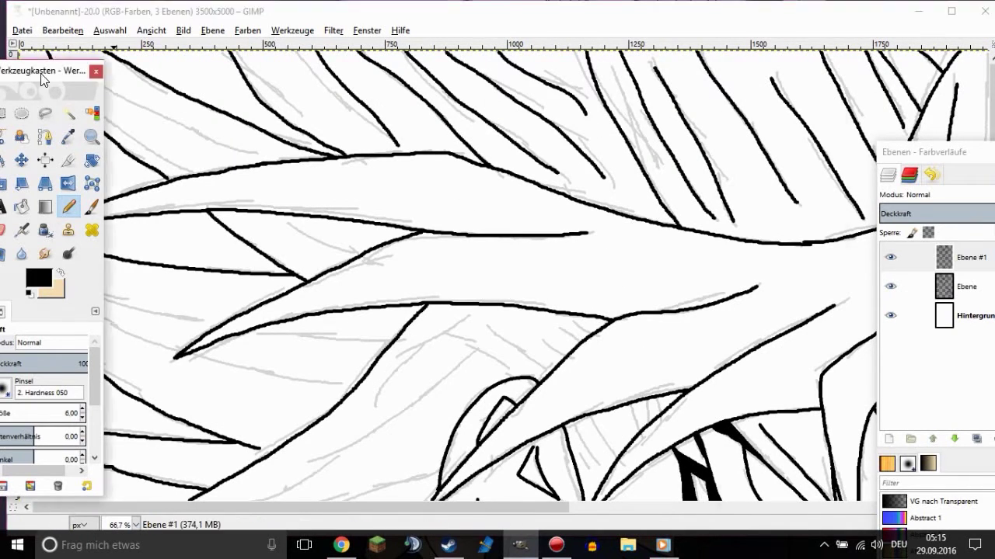
{"action": "left_click_drag", "start_coordinate": [46, 70], "coordinate": [770, 95]}
Ink the long hair strands on the left side of the head
{"action": "left_click_drag", "start_coordinate": [257, 212], "coordinate": [349, 253]}
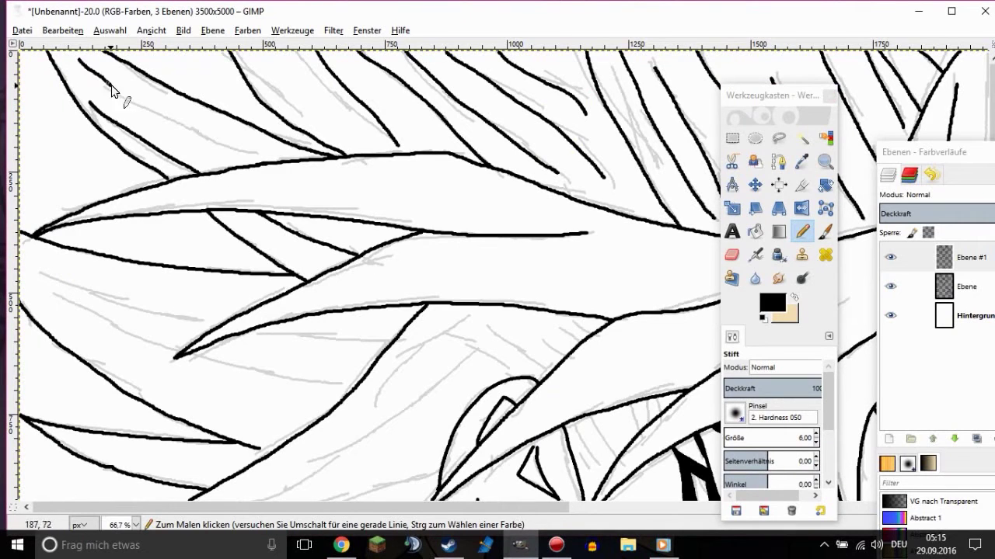
{"action": "left_click_drag", "start_coordinate": [111, 85], "coordinate": [260, 155]}
{"action": "left_click_drag", "start_coordinate": [36, 267], "coordinate": [77, 280]}
{"action": "left_click_drag", "start_coordinate": [243, 334], "coordinate": [385, 352]}
{"action": "mouse_move", "coordinate": [29, 279]}
{"action": "left_mouse_down"}
{"action": "mouse_move", "coordinate": [183, 359]}
{"action": "mouse_move", "coordinate": [305, 391]}
{"action": "left_mouse_up"}
{"action": "scroll", "coordinate": [253, 317], "scroll_direction": "down", "scroll_amount": 5}
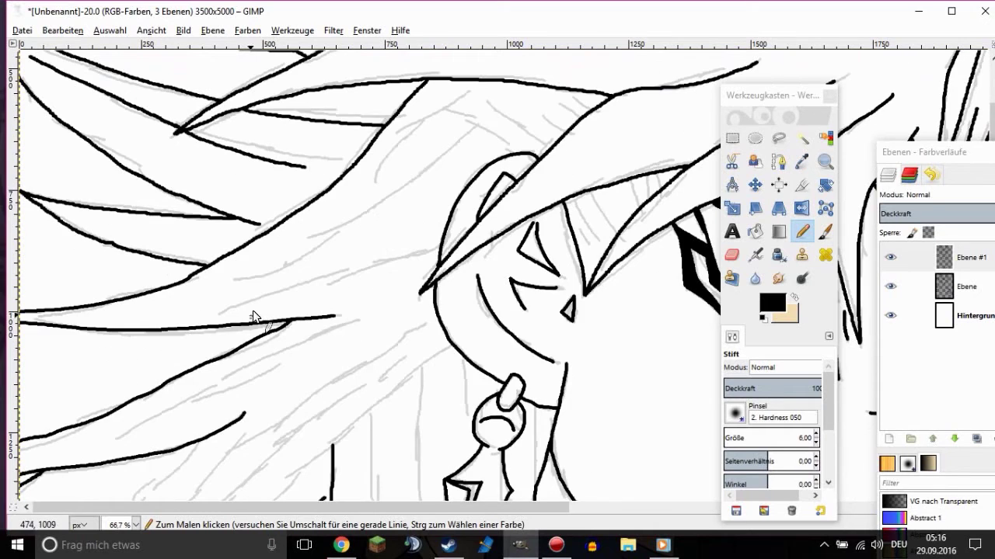
{"action": "left_click_drag", "start_coordinate": [152, 303], "coordinate": [443, 253]}
{"action": "scroll", "coordinate": [432, 243], "scroll_direction": "up", "scroll_amount": 3}
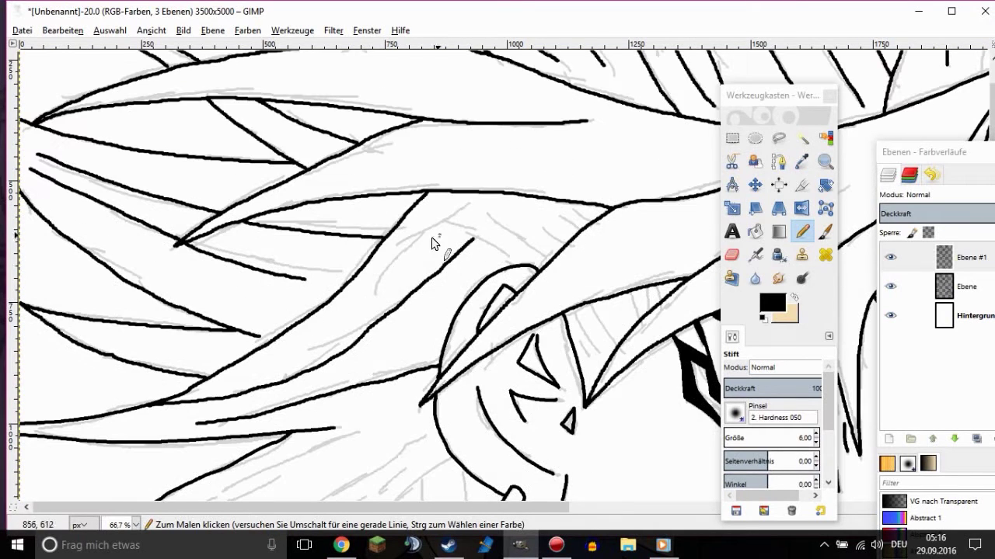
Add short hatch strands above the ear and long diagonal hair strands
{"action": "mouse_move", "coordinate": [529, 215]}
{"action": "left_mouse_down"}
{"action": "mouse_move", "coordinate": [558, 240]}
{"action": "mouse_move", "coordinate": [572, 229]}
{"action": "left_mouse_up"}
{"action": "left_click_drag", "start_coordinate": [573, 210], "coordinate": [579, 220]}
{"action": "left_click_drag", "start_coordinate": [593, 305], "coordinate": [625, 346]}
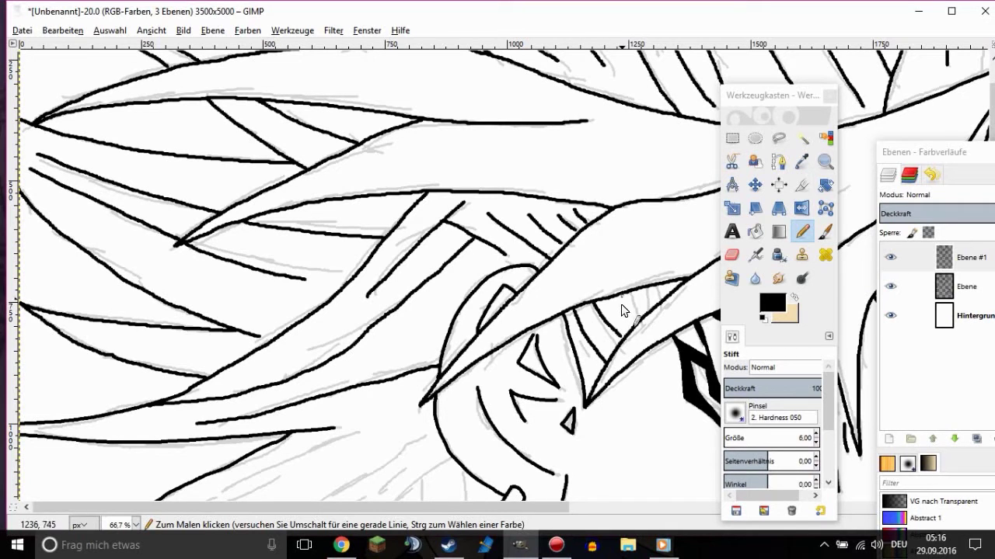
{"action": "scroll", "coordinate": [116, 317], "scroll_direction": "down", "scroll_amount": 6}
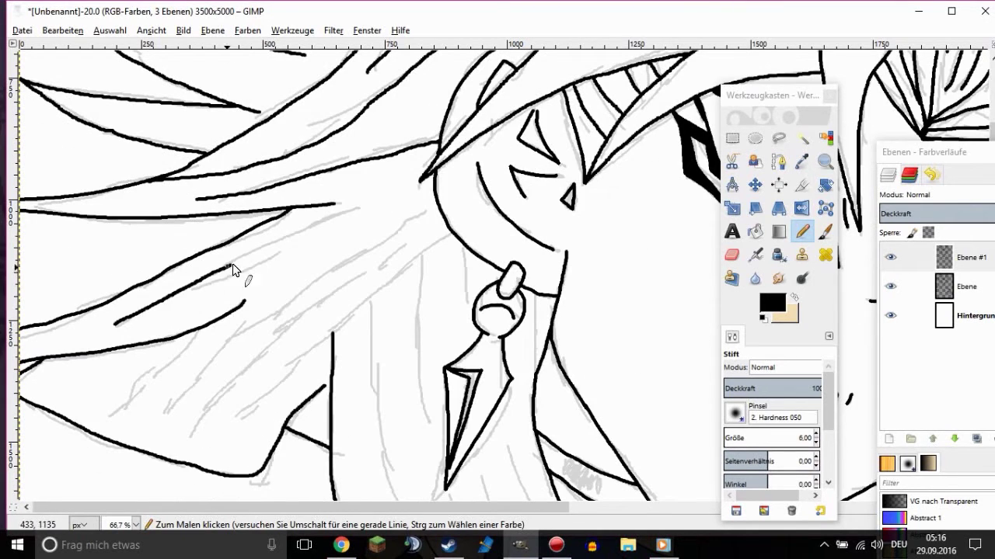
{"action": "left_click_drag", "start_coordinate": [171, 297], "coordinate": [320, 257]}
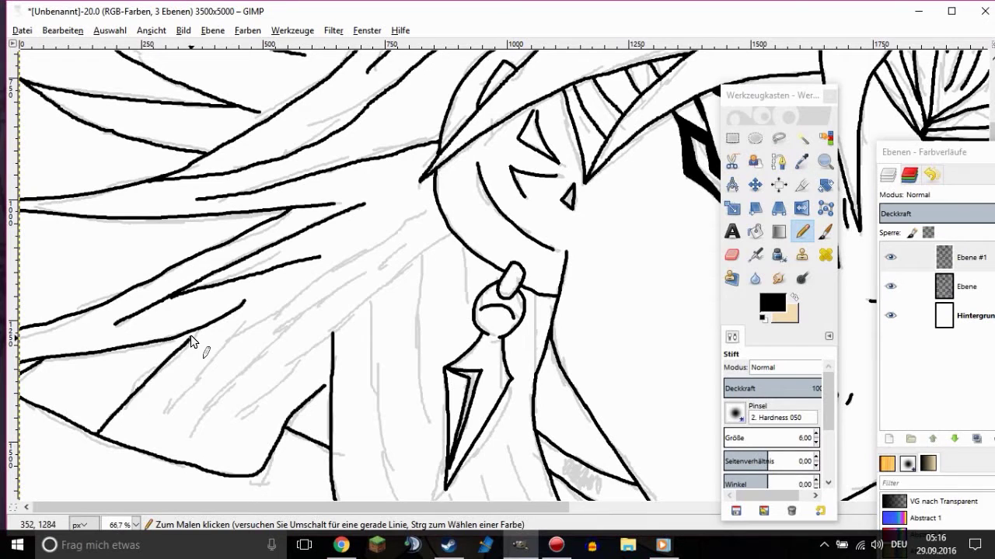
{"action": "left_click_drag", "start_coordinate": [289, 298], "coordinate": [367, 238]}
{"action": "left_click_drag", "start_coordinate": [192, 440], "coordinate": [394, 206]}
{"action": "left_click_drag", "start_coordinate": [231, 426], "coordinate": [449, 235]}
Ink the curved hair strands beside the earring
{"action": "scroll", "coordinate": [371, 195], "scroll_direction": "down", "scroll_amount": 3}
{"action": "left_click_drag", "start_coordinate": [371, 195], "coordinate": [419, 424]}
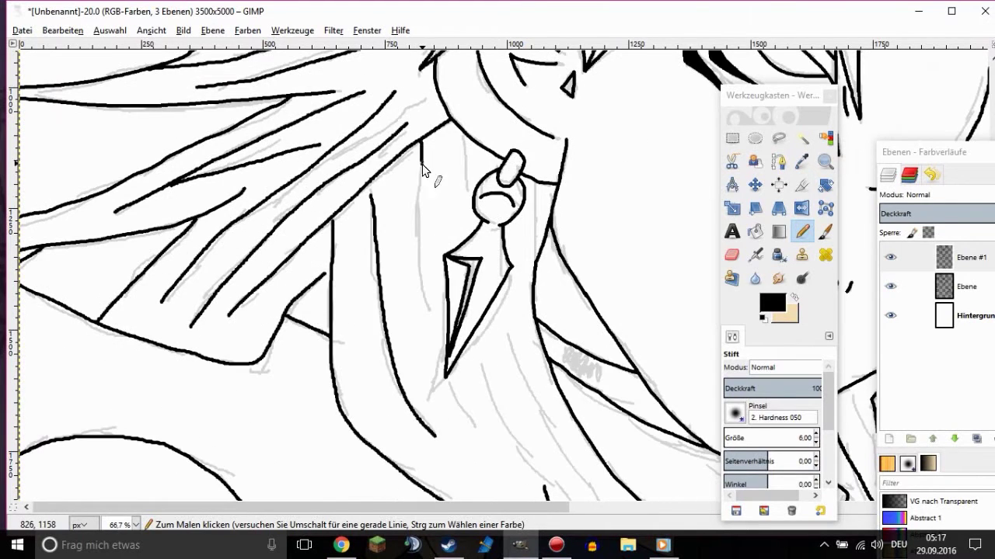
{"action": "left_click_drag", "start_coordinate": [422, 164], "coordinate": [445, 351]}
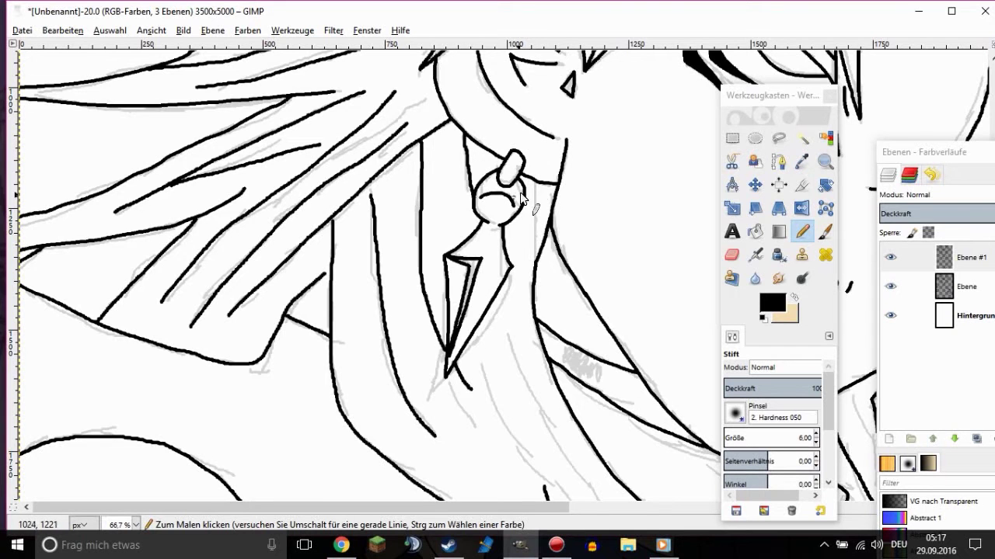
{"action": "scroll", "coordinate": [495, 189], "scroll_direction": "down", "scroll_amount": 6}
{"action": "left_click_drag", "start_coordinate": [510, 506], "coordinate": [583, 507]}
{"action": "left_click_drag", "start_coordinate": [349, 136], "coordinate": [426, 263]}
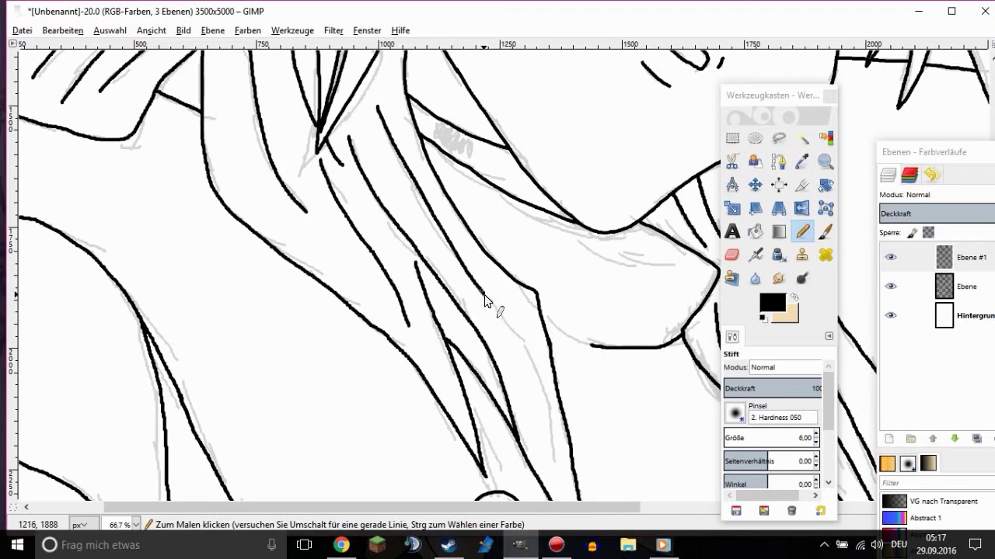
Keep Ebene #1 active and hide the grey sketch layer Ebene to show clean line art
{"action": "scroll", "coordinate": [544, 417], "scroll_direction": "down", "scroll_amount": 3}
{"action": "scroll", "coordinate": [249, 189], "scroll_direction": "up", "scroll_amount": 3}
{"action": "scroll", "coordinate": [249, 189], "scroll_direction": "up", "scroll_amount": 2}
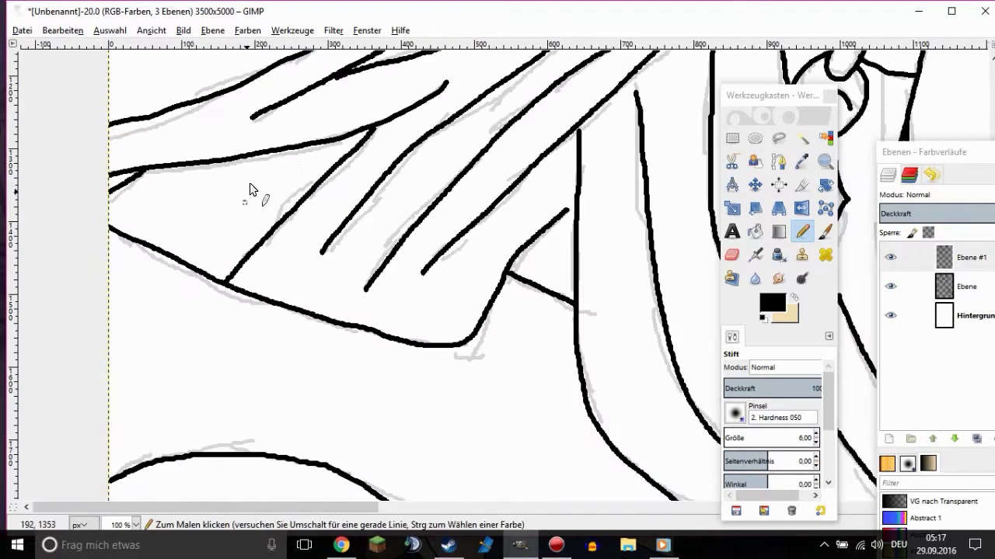
{"action": "scroll", "coordinate": [223, 203], "scroll_direction": "down", "scroll_amount": 4}
{"action": "scroll", "coordinate": [222, 203], "scroll_direction": "down", "scroll_amount": 2}
{"action": "scroll", "coordinate": [222, 203], "scroll_direction": "down", "scroll_amount": 1}
{"action": "left_click", "coordinate": [964, 257]}
{"action": "left_click", "coordinate": [890, 287]}
{"action": "scroll", "coordinate": [608, 255], "scroll_direction": "down", "scroll_amount": 1}
Bucket-fill the first two spiky hair regions with pale grey on the line-art layer
{"action": "scroll", "coordinate": [478, 226], "scroll_direction": "up", "scroll_amount": 1}
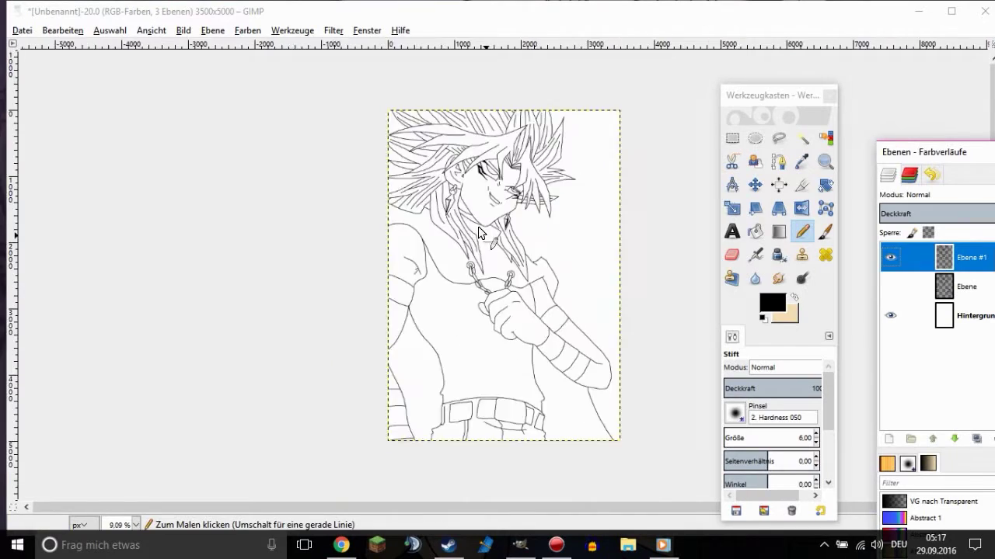
{"action": "scroll", "coordinate": [478, 226], "scroll_direction": "up", "scroll_amount": 1}
{"action": "scroll", "coordinate": [458, 367], "scroll_direction": "up", "scroll_amount": 2}
{"action": "left_click", "coordinate": [849, 139]}
{"action": "left_click", "coordinate": [929, 168]}
{"action": "key", "text": "shift+b"}
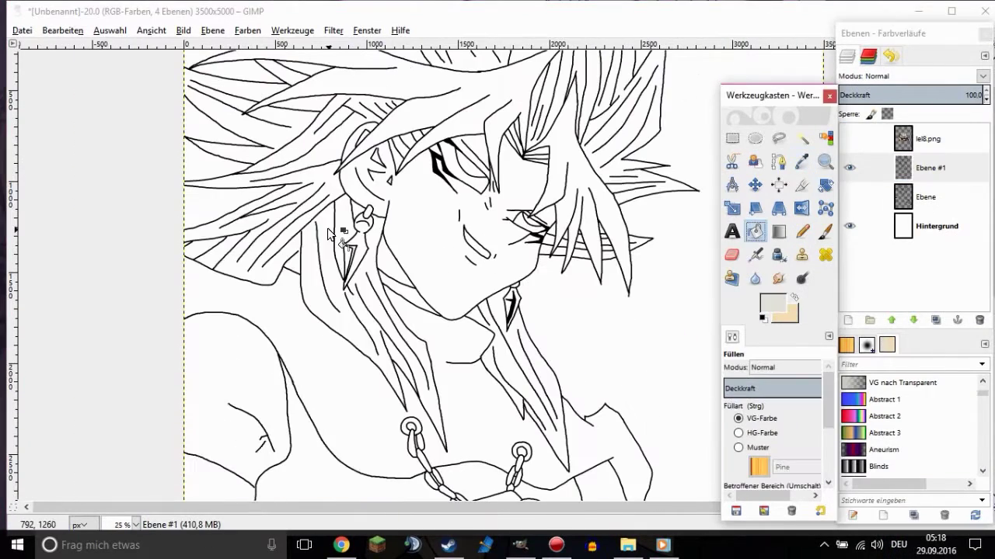
{"action": "left_click", "coordinate": [361, 219]}
{"action": "left_click", "coordinate": [330, 188]}
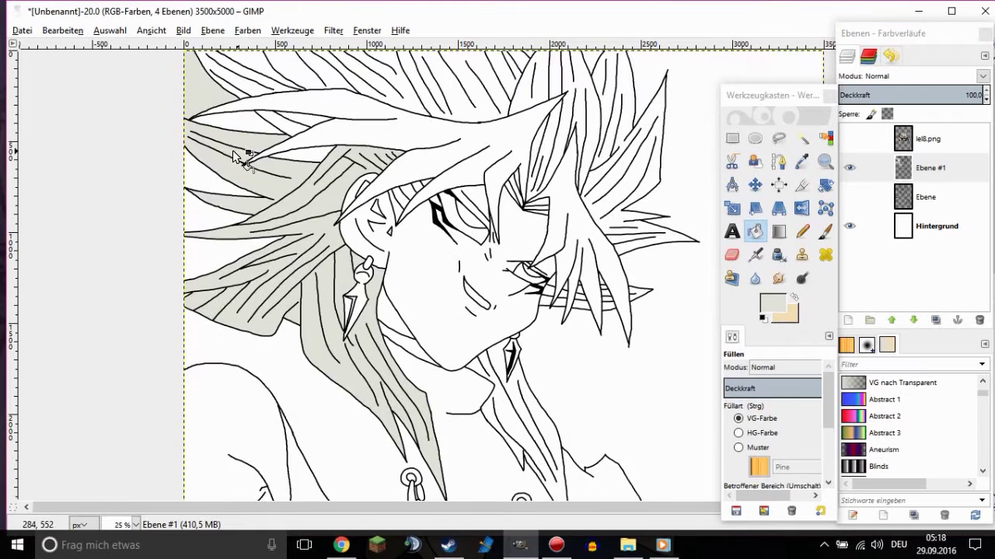
Set the background colour to black and fill more hair strands pale grey
{"action": "scroll", "coordinate": [112, 138], "scroll_direction": "up", "scroll_amount": 4}
{"action": "left_click", "coordinate": [787, 314]}
{"action": "left_click", "coordinate": [189, 360]}
{"action": "left_click", "coordinate": [738, 433]}
{"action": "scroll", "coordinate": [355, 362], "scroll_direction": "down", "scroll_amount": 3}
{"action": "left_click", "coordinate": [162, 280], "text": "ctrl"}
{"action": "left_click", "coordinate": [249, 280], "text": "ctrl"}
Fill the remaining hair strands on the right side pale grey
{"action": "scroll", "coordinate": [249, 279], "scroll_direction": "down", "scroll_amount": 3}
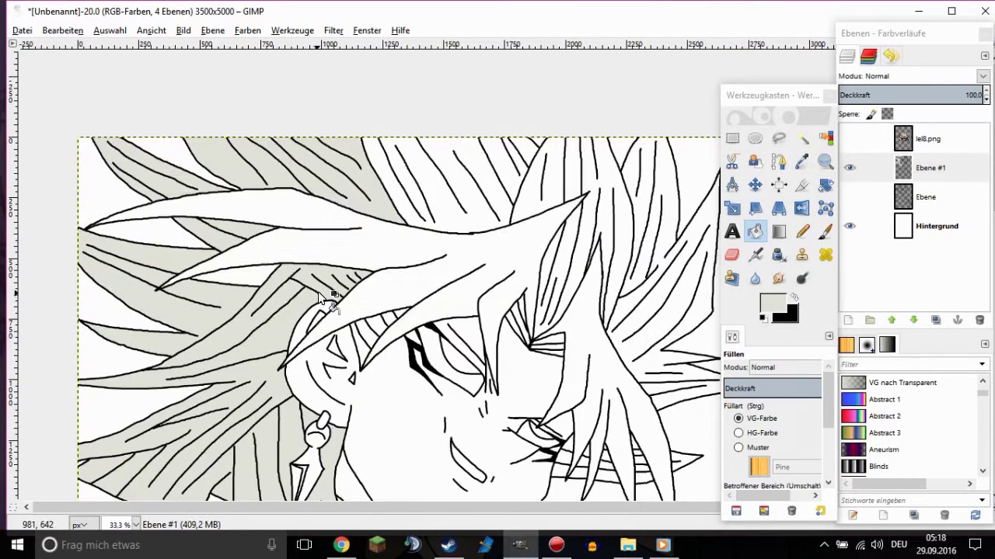
{"action": "left_click", "coordinate": [459, 215], "text": "ctrl"}
{"action": "left_click", "coordinate": [532, 195], "text": "ctrl"}
{"action": "left_click", "coordinate": [537, 295], "text": "ctrl"}
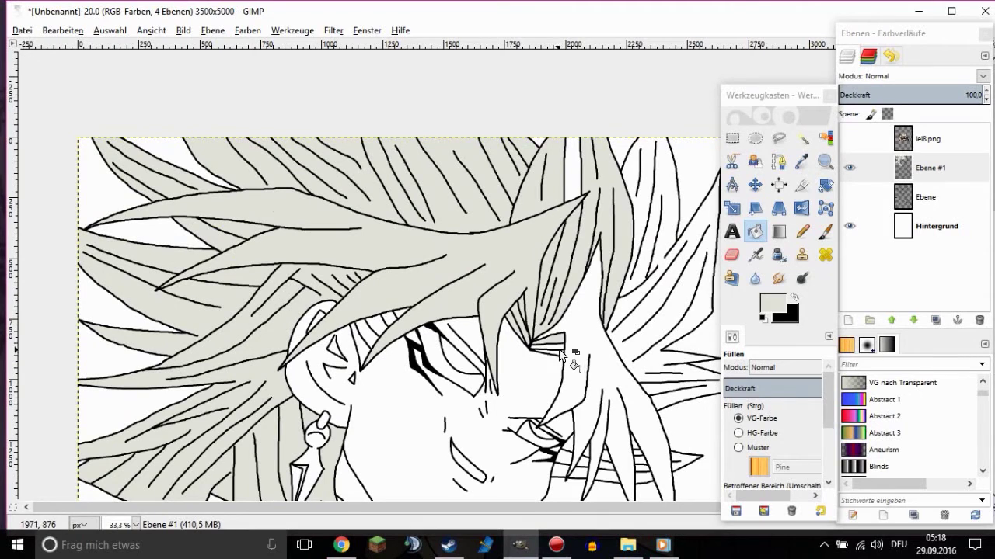
{"action": "left_click", "coordinate": [622, 297], "text": "ctrl"}
Pick the dark purple jacket colour from the reference image
{"action": "scroll", "coordinate": [614, 364], "scroll_direction": "down", "scroll_amount": 2}
{"action": "scroll", "coordinate": [617, 371], "scroll_direction": "up", "scroll_amount": 2}
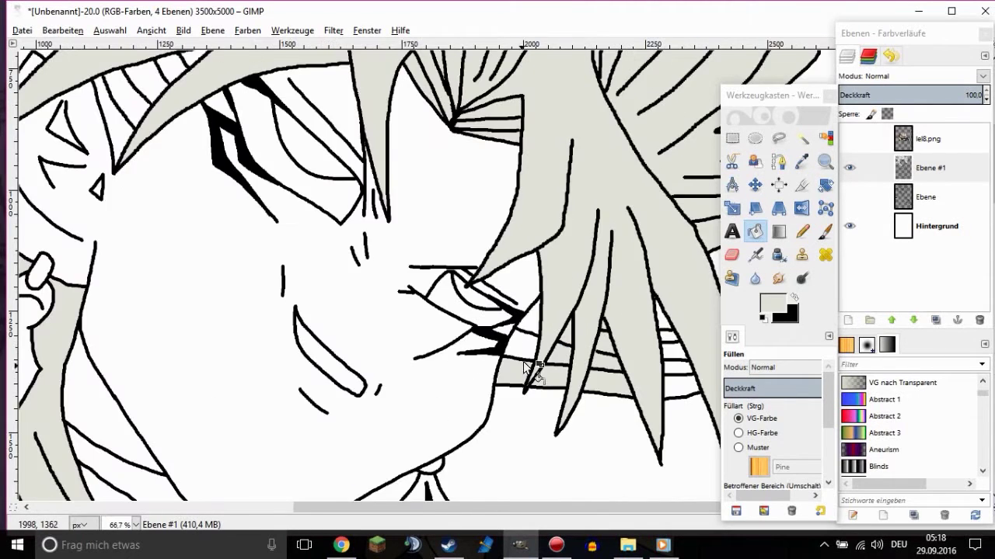
{"action": "scroll", "coordinate": [591, 373], "scroll_direction": "down", "scroll_amount": 1}
{"action": "scroll", "coordinate": [461, 324], "scroll_direction": "down", "scroll_amount": 3}
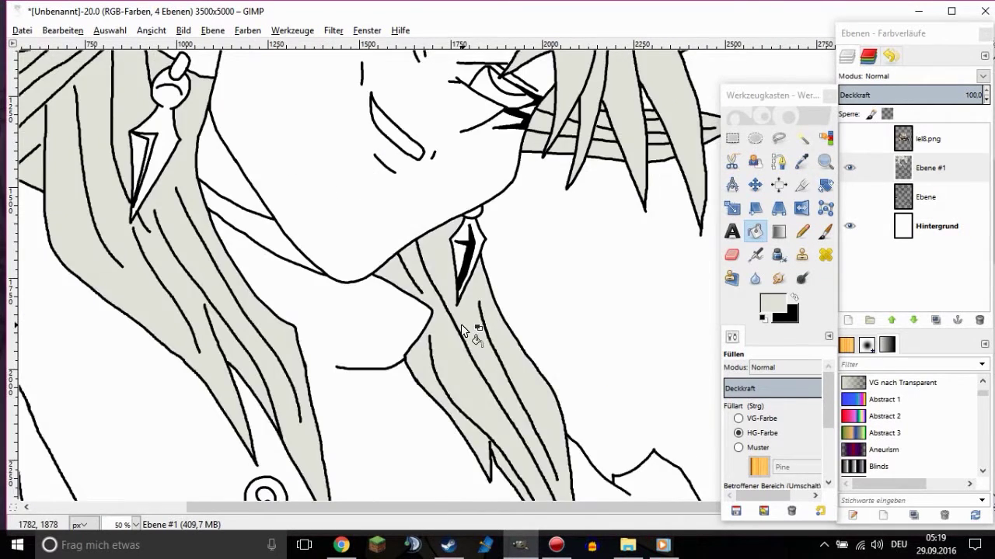
{"action": "scroll", "coordinate": [461, 324], "scroll_direction": "down", "scroll_amount": 4}
{"action": "scroll", "coordinate": [542, 176], "scroll_direction": "up", "scroll_amount": 1}
{"action": "scroll", "coordinate": [537, 277], "scroll_direction": "down", "scroll_amount": 1}
{"action": "scroll", "coordinate": [537, 277], "scroll_direction": "down", "scroll_amount": 2}
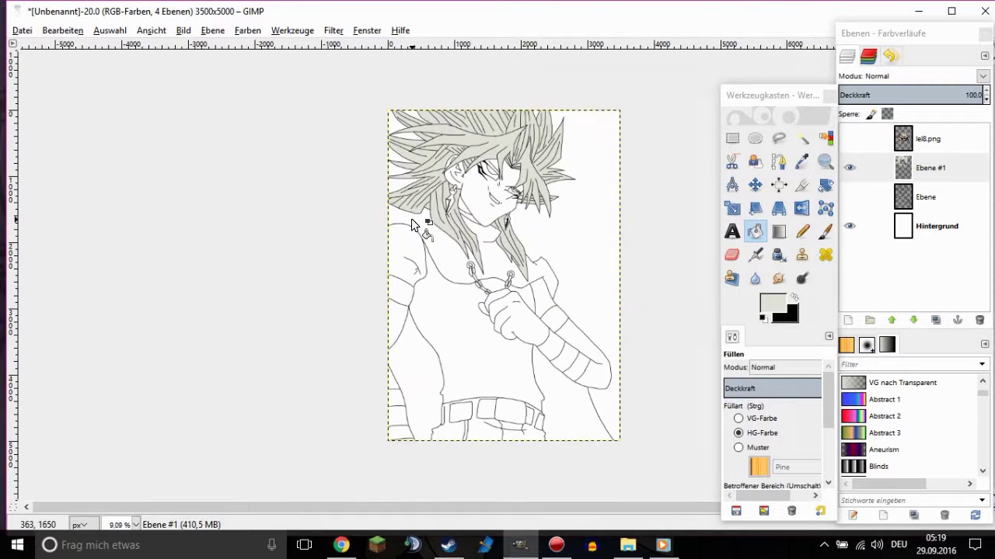
{"action": "scroll", "coordinate": [411, 218], "scroll_direction": "down", "scroll_amount": 1}
{"action": "left_click", "coordinate": [801, 161]}
Fill the three jacket regions dark purple
{"action": "left_click", "coordinate": [754, 231]}
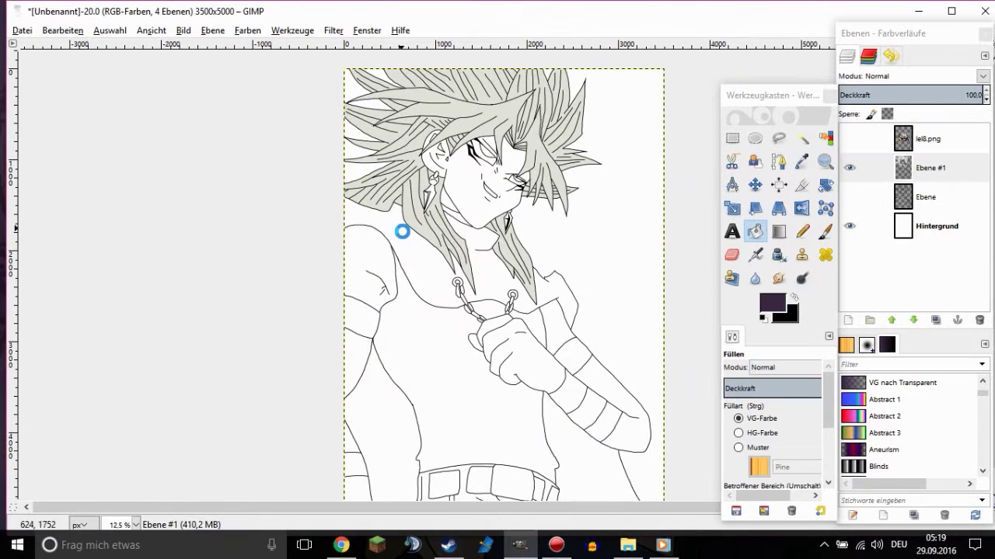
{"action": "left_click", "coordinate": [402, 231]}
{"action": "left_click", "coordinate": [580, 453]}
Sample the brown skin colour from the reference and fill the face brown
{"action": "left_click", "coordinate": [420, 476]}
{"action": "left_click", "coordinate": [506, 261]}
{"action": "left_click", "coordinate": [849, 139]}
{"action": "left_click", "coordinate": [929, 167]}
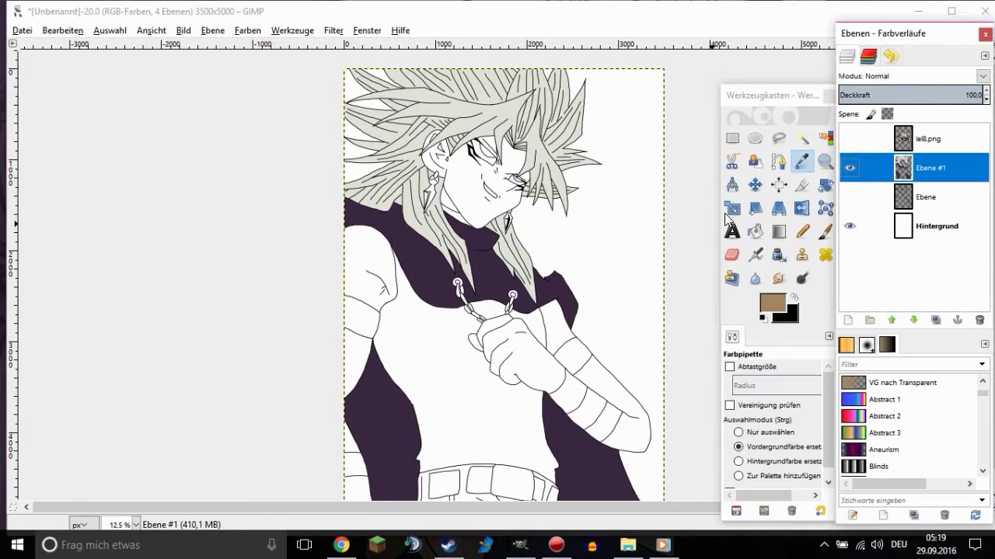
{"action": "left_click", "coordinate": [754, 231]}
Close the gap in the arm outline with a black Pencil line, then restore brown for filling
{"action": "scroll", "coordinate": [318, 127], "scroll_direction": "up", "scroll_amount": 3}
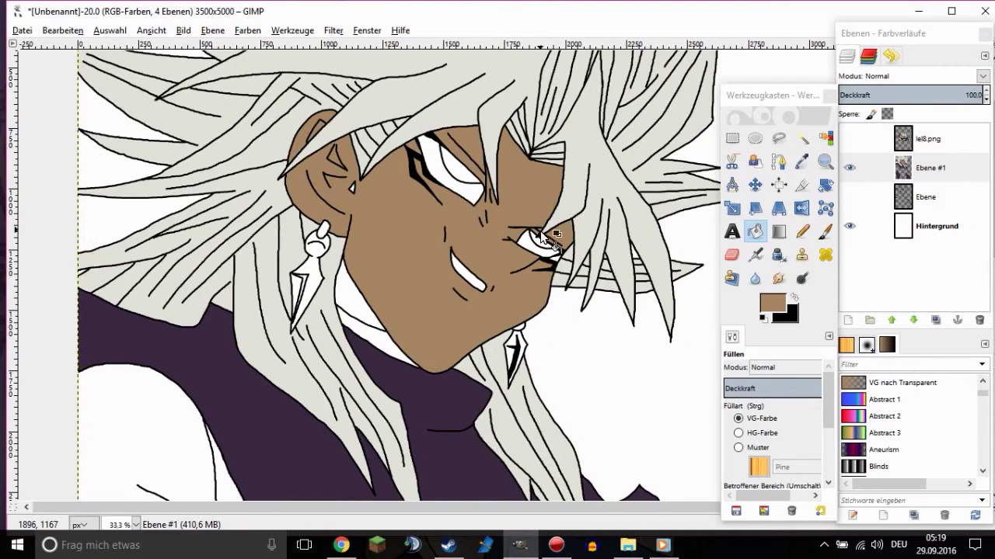
{"action": "scroll", "coordinate": [541, 235], "scroll_direction": "down", "scroll_amount": 3}
{"action": "left_click", "coordinate": [802, 230]}
{"action": "key", "text": "x"}
{"action": "scroll", "coordinate": [200, 482], "scroll_direction": "up", "scroll_amount": 6}
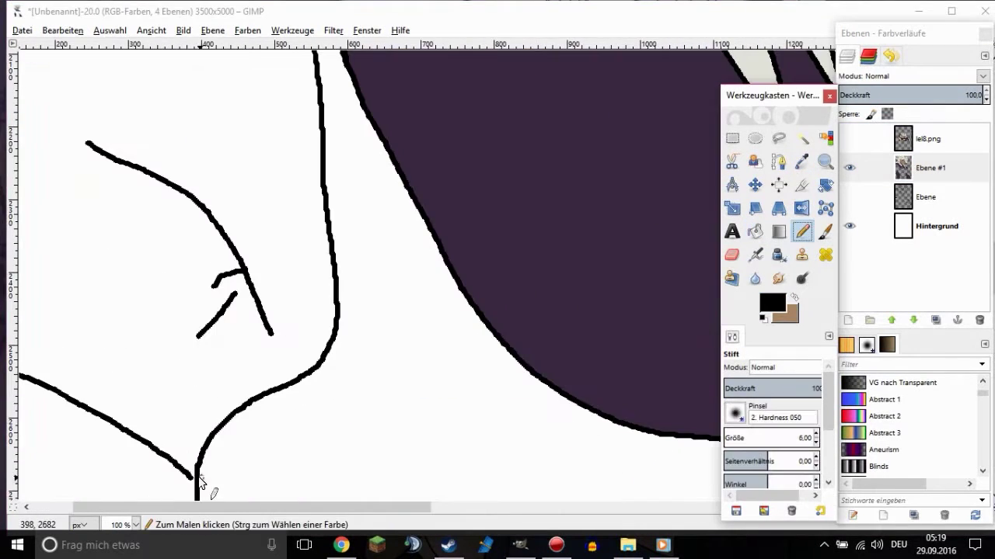
{"action": "scroll", "coordinate": [201, 482], "scroll_direction": "left", "scroll_amount": 3}
{"action": "scroll", "coordinate": [18, 350], "scroll_direction": "down", "scroll_amount": 4}
{"action": "key", "text": "shift+b"}
{"action": "key", "text": "x"}
{"action": "left_click", "coordinate": [245, 310]}
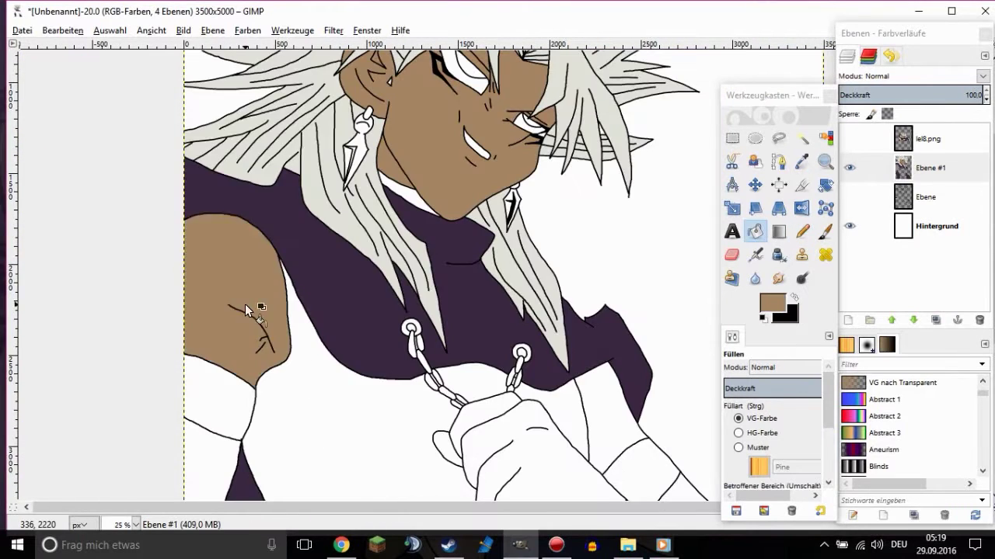
Fill the hand and forearm brown
{"action": "scroll", "coordinate": [280, 357], "scroll_direction": "down", "scroll_amount": 5}
{"action": "left_click", "coordinate": [568, 381]}
{"action": "scroll", "coordinate": [631, 374], "scroll_direction": "down", "scroll_amount": 2}
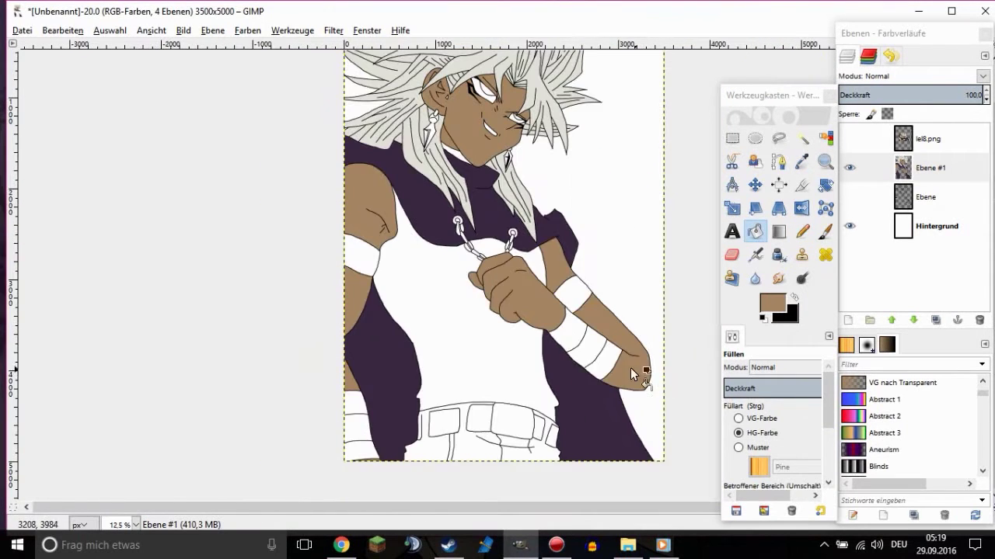
{"action": "scroll", "coordinate": [630, 375], "scroll_direction": "up", "scroll_amount": 2}
Pick the gold colour from the reference image for the jewellery
{"action": "key", "text": "o"}
{"action": "left_click", "coordinate": [918, 140]}
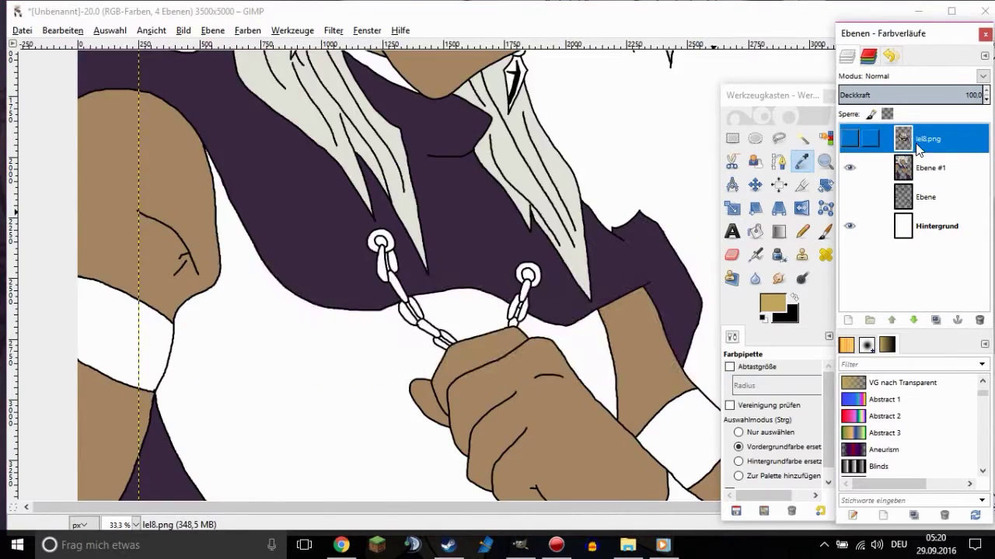
{"action": "left_click", "coordinate": [929, 168]}
{"action": "scroll", "coordinate": [504, 292], "scroll_direction": "down", "scroll_amount": 2}
{"action": "key", "text": "shift+b"}
{"action": "left_click", "coordinate": [773, 303]}
Fill the collar, upper armband, wristbands and chain links gold-yellow
{"action": "left_click", "coordinate": [187, 359]}
{"action": "left_click", "coordinate": [296, 314]}
{"action": "left_click", "coordinate": [597, 429]}
{"action": "left_click", "coordinate": [602, 373]}
{"action": "scroll", "coordinate": [467, 255], "scroll_direction": "up", "scroll_amount": 4}
{"action": "left_click", "coordinate": [353, 290]}
{"action": "left_click", "coordinate": [373, 350]}
{"action": "left_click", "coordinate": [435, 454]}
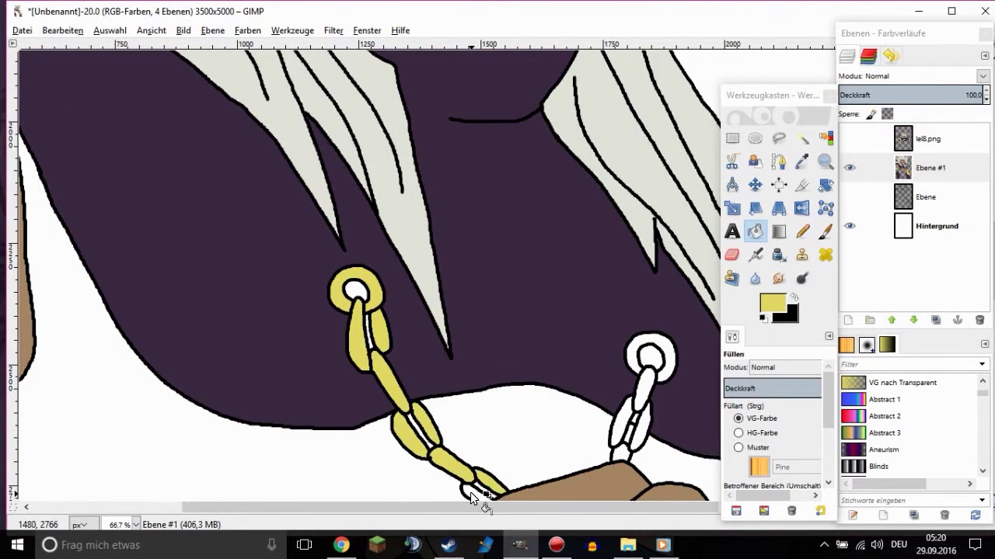
{"action": "scroll", "coordinate": [472, 498], "scroll_direction": "down", "scroll_amount": 3}
{"action": "left_click", "coordinate": [622, 309]}
Fill the two chain ring holes and a small gap with the jacket purple
{"action": "left_click", "coordinate": [645, 278]}
{"action": "left_click", "coordinate": [633, 245]}
{"action": "left_click", "coordinate": [370, 234], "text": "ctrl"}
{"action": "left_click", "coordinate": [651, 246]}
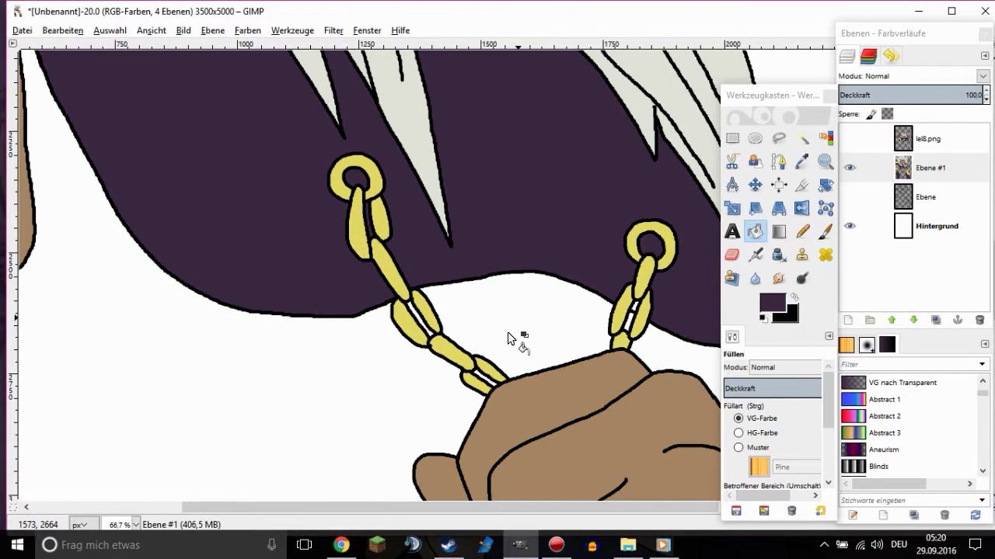
{"action": "scroll", "coordinate": [507, 338], "scroll_direction": "down", "scroll_amount": 2}
Fill the shirt between the chains with a near-black colour
{"action": "left_click", "coordinate": [573, 326], "text": "ctrl"}
{"action": "left_click", "coordinate": [466, 326]}
{"action": "scroll", "coordinate": [390, 338], "scroll_direction": "up", "scroll_amount": 1}
{"action": "scroll", "coordinate": [390, 337], "scroll_direction": "down", "scroll_amount": 1}
{"action": "scroll", "coordinate": [375, 354], "scroll_direction": "up", "scroll_amount": 2}
{"action": "scroll", "coordinate": [406, 288], "scroll_direction": "down", "scroll_amount": 2}
{"action": "scroll", "coordinate": [394, 404], "scroll_direction": "down", "scroll_amount": 3}
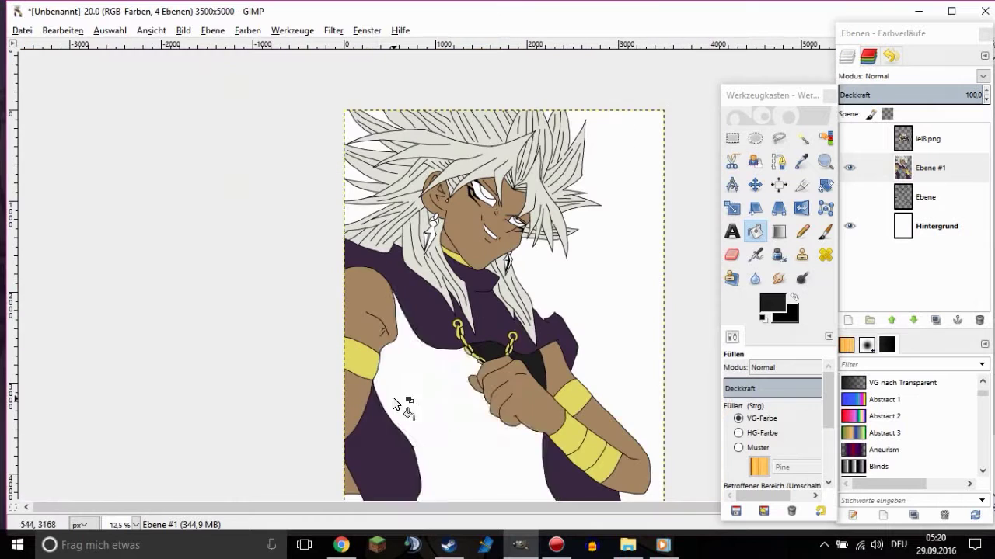
{"action": "left_click", "coordinate": [392, 403]}
Fill the lower-left band yellow and the two belt segments black
{"action": "scroll", "coordinate": [392, 403], "scroll_direction": "down", "scroll_amount": 2}
{"action": "left_click", "coordinate": [362, 291], "text": "ctrl"}
{"action": "left_click", "coordinate": [361, 466]}
{"action": "key", "text": "x"}
{"action": "left_click", "coordinate": [771, 303]}
{"action": "left_click", "coordinate": [188, 362]}
{"action": "left_click", "coordinate": [443, 462]}
{"action": "left_click", "coordinate": [479, 458]}
Set the foreground colour to light grey d4d4d4 and show the reference layer again
{"action": "left_click", "coordinate": [772, 303]}
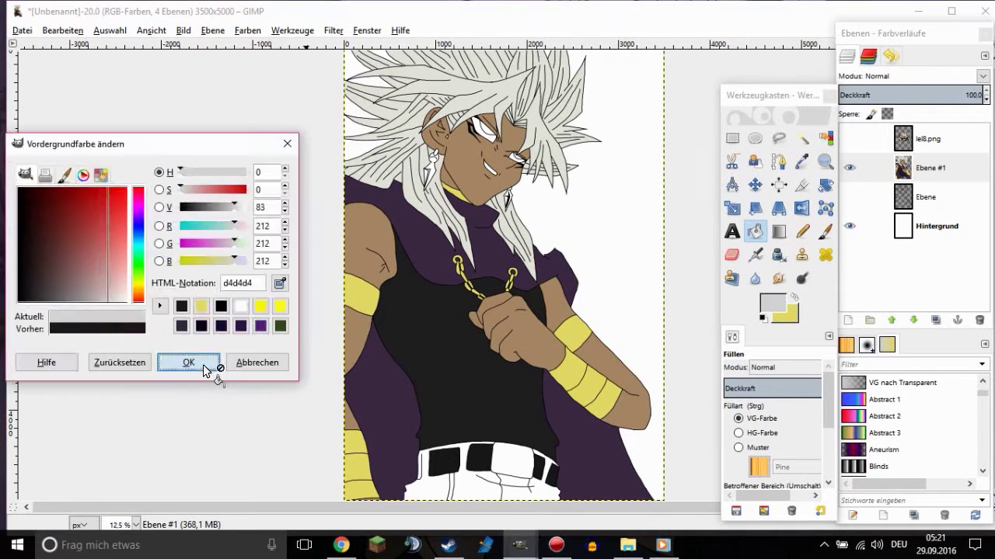
{"action": "left_click", "coordinate": [204, 363]}
{"action": "scroll", "coordinate": [467, 310], "scroll_direction": "up", "scroll_amount": 3}
{"action": "key", "text": "o"}
{"action": "left_click", "coordinate": [850, 139]}
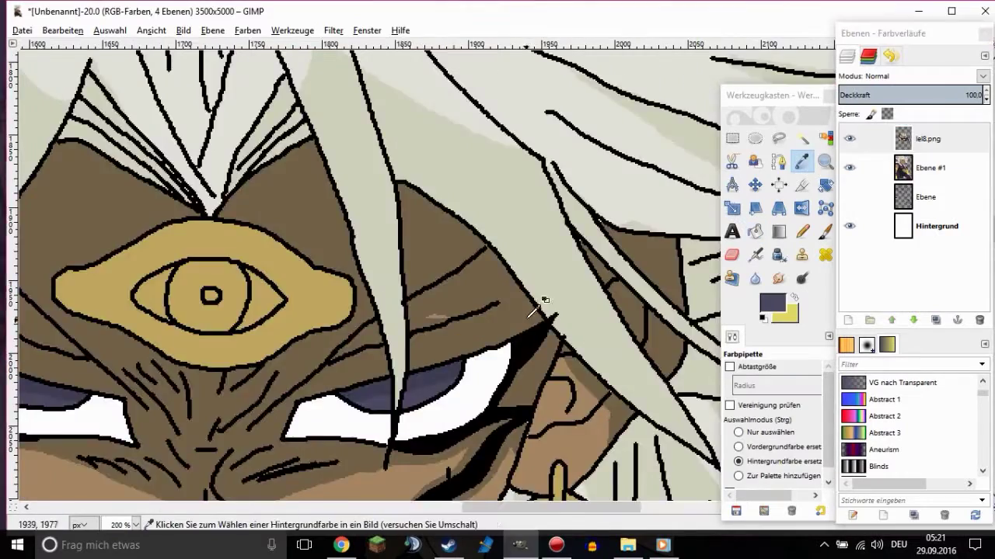
{"action": "key", "text": "shift+b"}
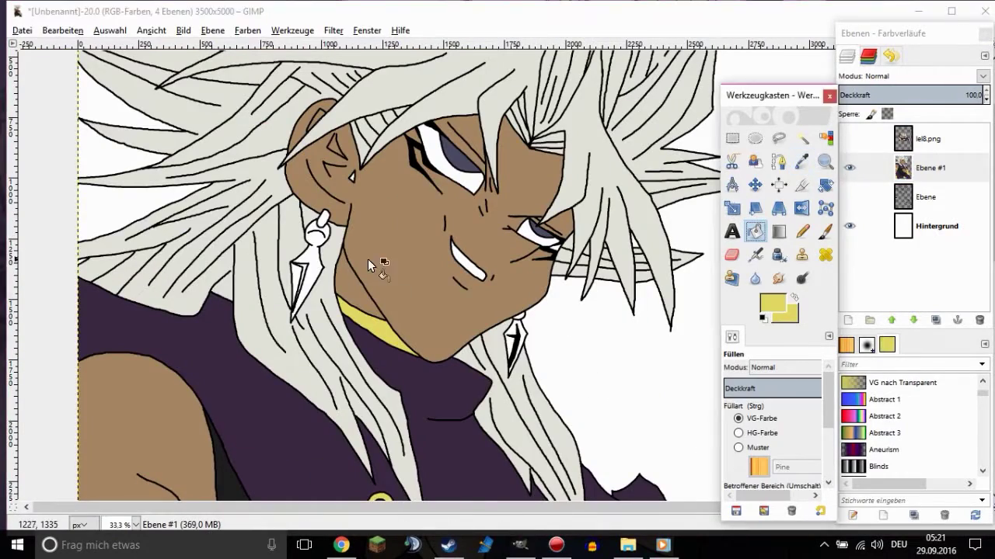
Fill the left and right earrings gold, then sample the brown skin tone from the face
{"action": "left_click", "coordinate": [296, 291], "text": "ctrl"}
{"action": "left_click", "coordinate": [516, 346], "text": "ctrl"}
{"action": "left_click", "coordinate": [310, 268], "text": "ctrl"}
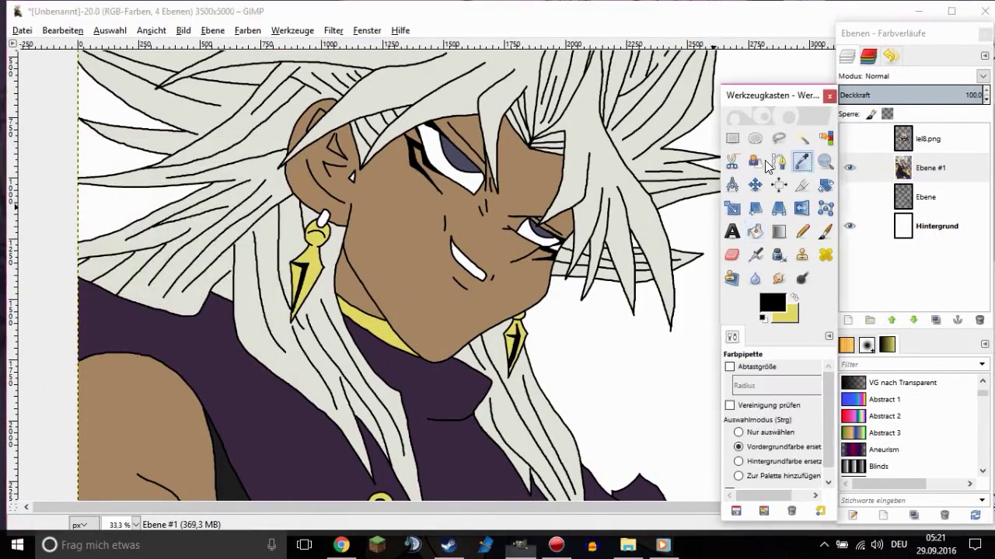
{"action": "left_click", "coordinate": [374, 170], "text": "ctrl"}
{"action": "scroll", "coordinate": [374, 170], "scroll_direction": "up", "scroll_amount": 2, "text": "ctrl"}
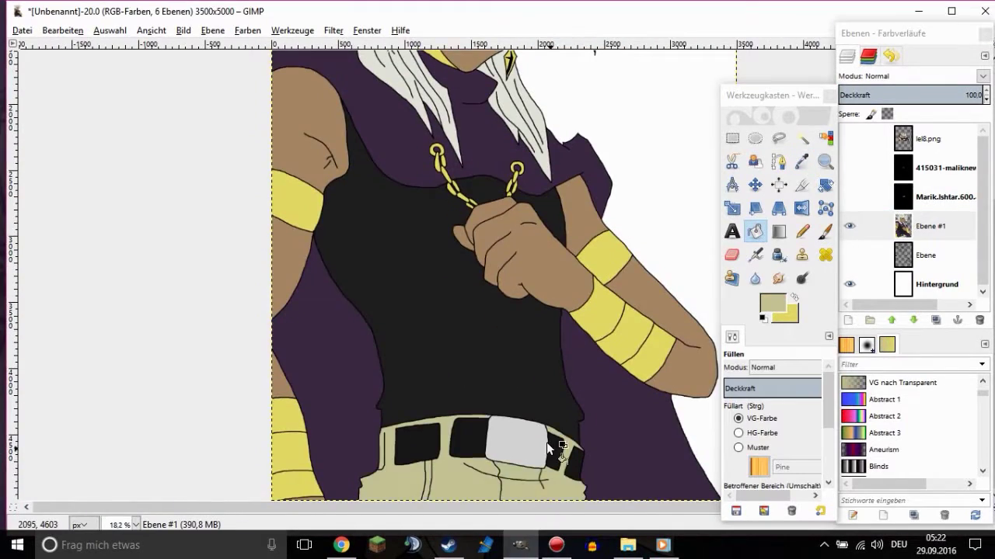
Refill the hair strands on both sides of the face with pale sage green, replacing the grey
{"action": "scroll", "coordinate": [468, 280], "scroll_direction": "down", "scroll_amount": 1, "text": "ctrl"}
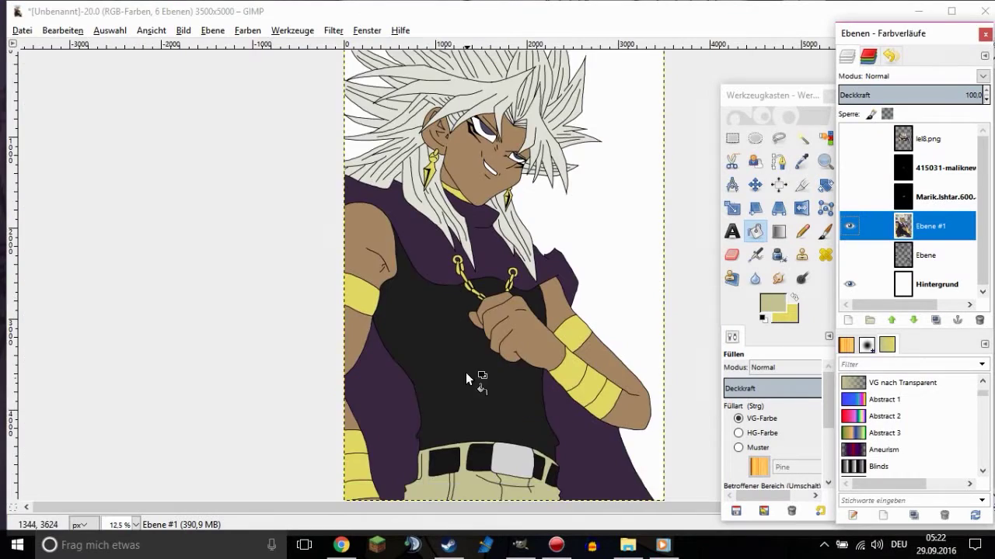
{"action": "scroll", "coordinate": [465, 373], "scroll_direction": "up", "scroll_amount": 3, "text": "ctrl"}
{"action": "scroll", "coordinate": [466, 244], "scroll_direction": "up", "scroll_amount": 2, "text": "ctrl"}
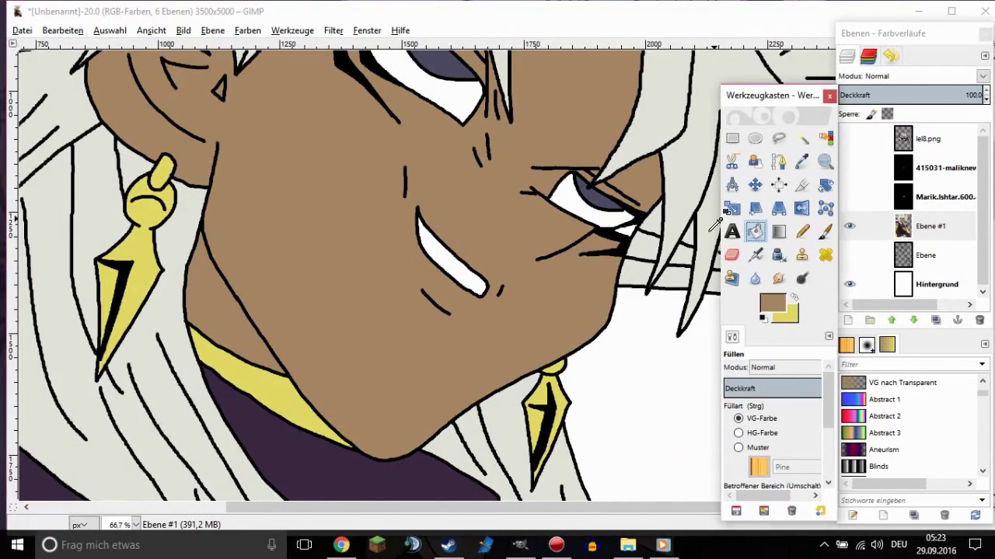
{"action": "scroll", "coordinate": [591, 264], "scroll_direction": "down", "scroll_amount": 4, "text": "ctrl"}
{"action": "scroll", "coordinate": [555, 287], "scroll_direction": "down", "scroll_amount": 2, "text": "ctrl"}
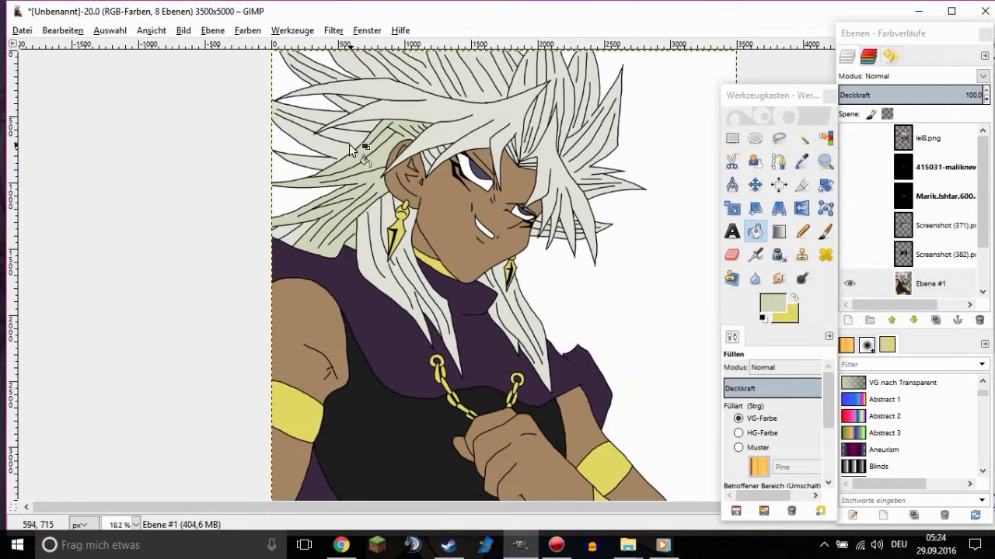
{"action": "left_click", "coordinate": [349, 144]}
{"action": "left_click", "coordinate": [530, 152]}
{"action": "scroll", "coordinate": [506, 117], "scroll_direction": "up", "scroll_amount": 3}
{"action": "scroll", "coordinate": [388, 140], "scroll_direction": "down", "scroll_amount": 2}
{"action": "left_click", "coordinate": [373, 334]}
{"action": "left_click", "coordinate": [351, 225]}
{"action": "left_click", "coordinate": [497, 385]}
{"action": "scroll", "coordinate": [582, 265], "scroll_direction": "up", "scroll_amount": 3}
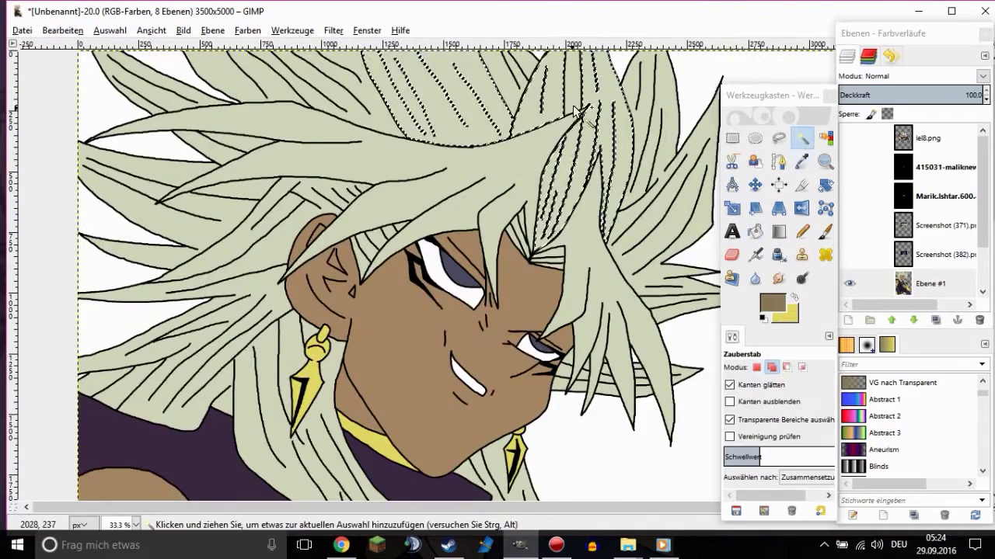
Sketch two zigzag shadow outlines inside hair strands with the Pencil and fill the shape brown
{"action": "key", "text": "n"}
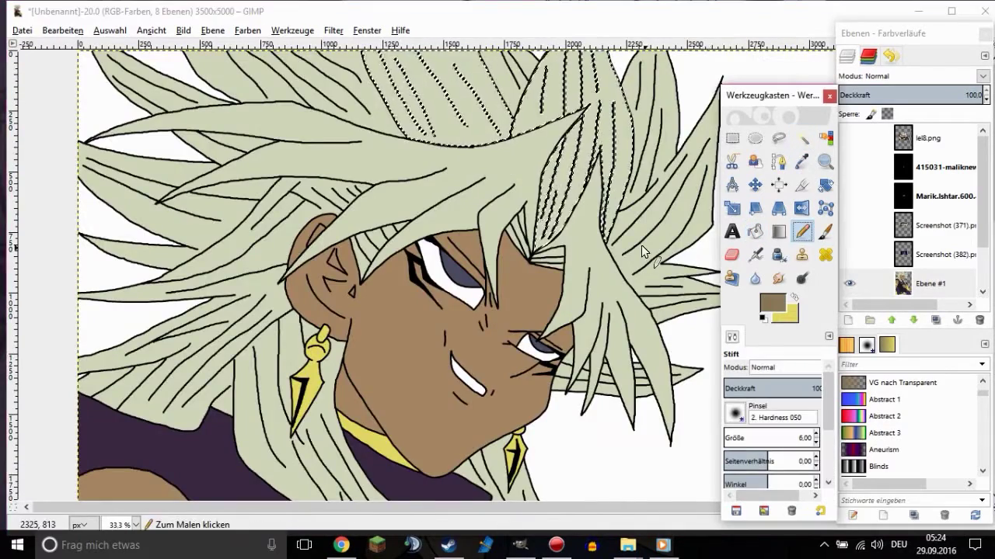
{"action": "scroll", "coordinate": [641, 245], "scroll_direction": "up", "scroll_amount": 2}
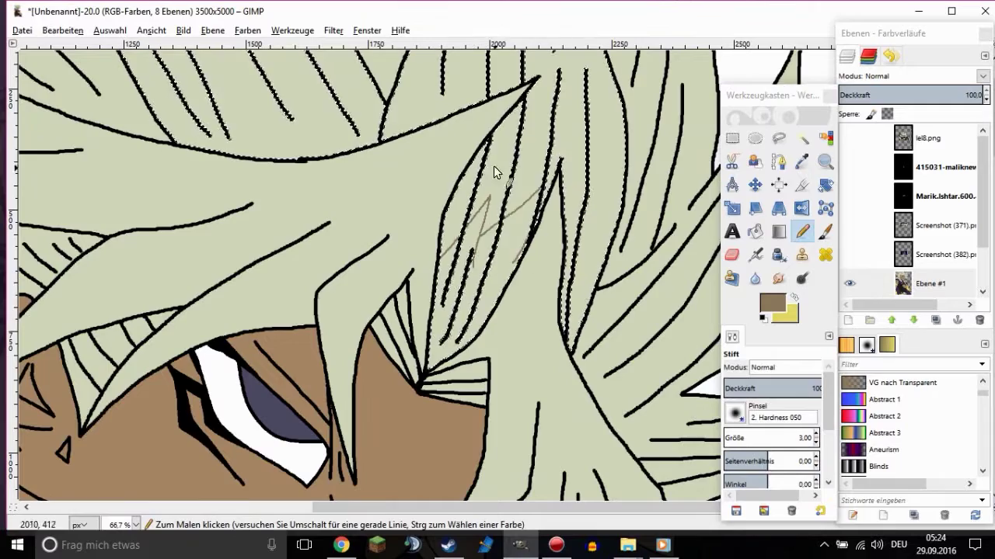
{"action": "scroll", "coordinate": [596, 240], "scroll_direction": "up", "scroll_amount": 2}
{"action": "left_click_drag", "start_coordinate": [411, 210], "coordinate": [441, 198]}
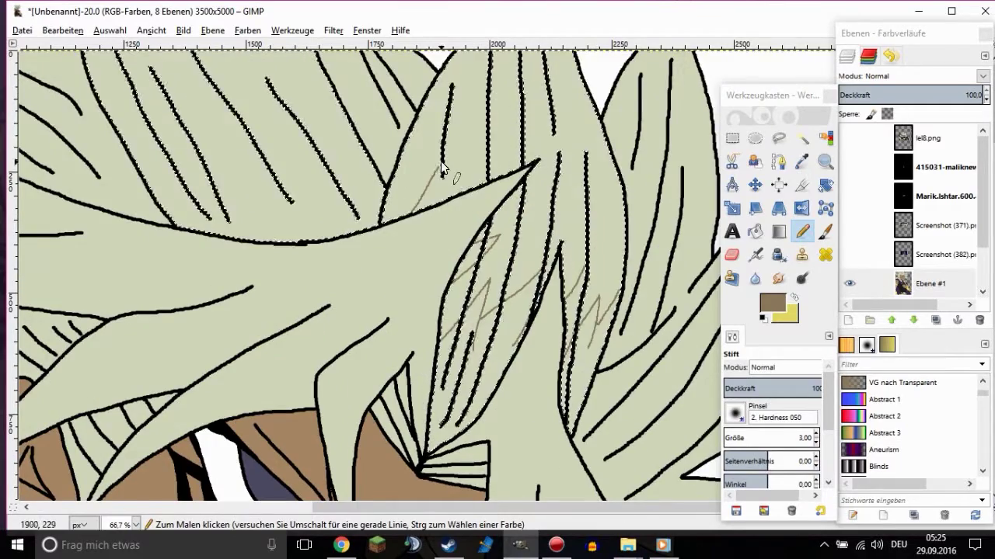
{"action": "left_click_drag", "start_coordinate": [446, 298], "coordinate": [503, 252]}
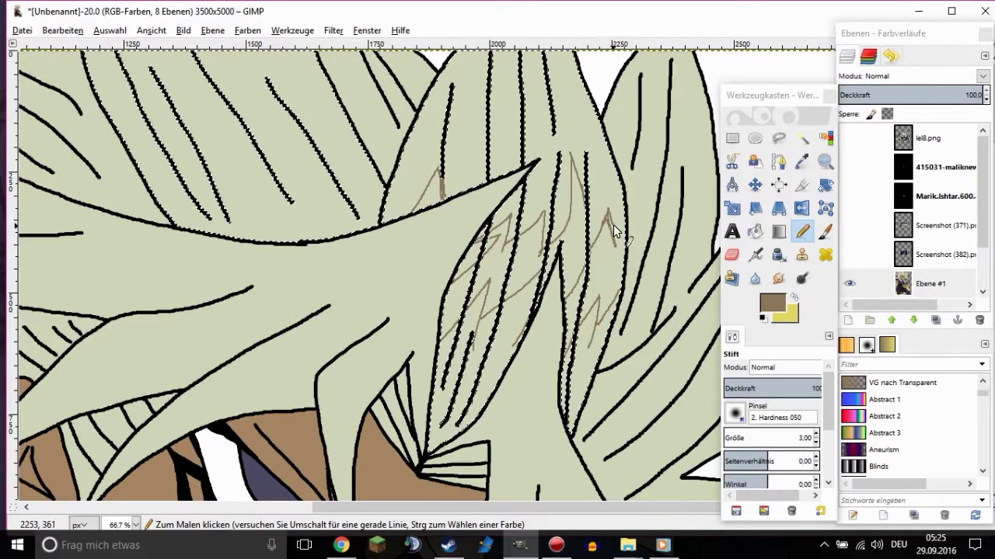
{"action": "key", "text": "shift+b"}
{"action": "left_click", "coordinate": [597, 269]}
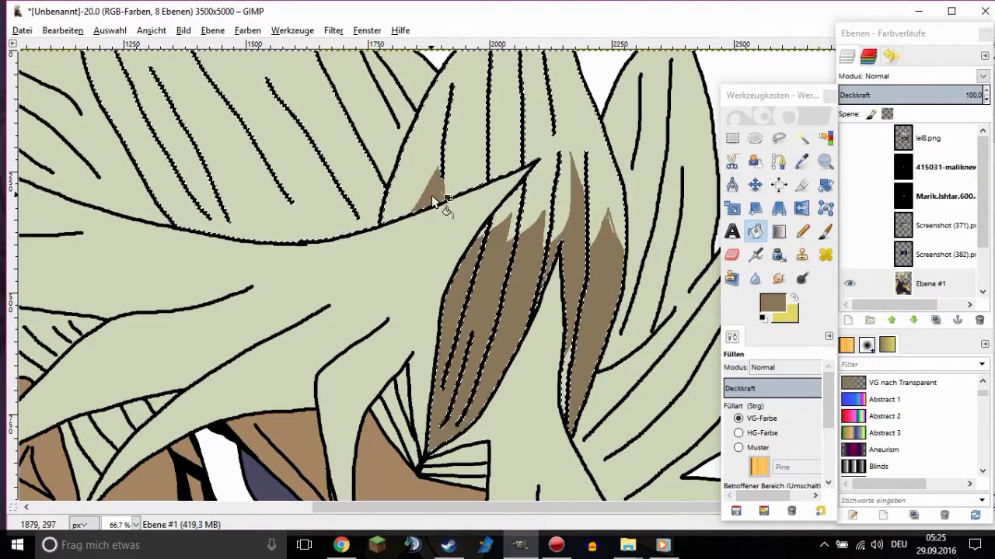
Return to the Pencil and scroll over the hair to find the next strand to shade
{"action": "key", "text": "n"}
{"action": "scroll", "coordinate": [591, 292], "scroll_direction": "up", "scroll_amount": 1}
{"action": "scroll", "coordinate": [624, 262], "scroll_direction": "down", "scroll_amount": 5}
{"action": "scroll", "coordinate": [503, 241], "scroll_direction": "up", "scroll_amount": 3}
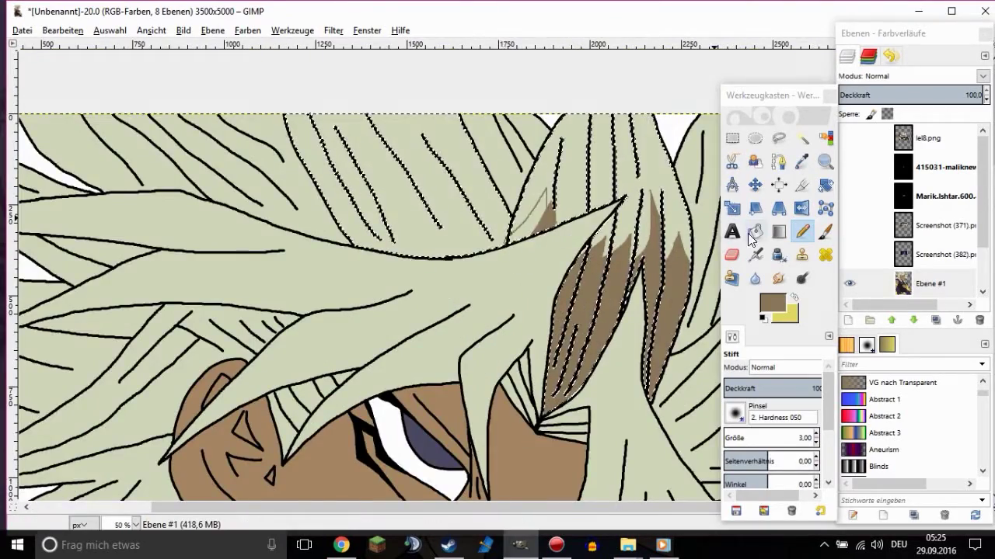
{"action": "scroll", "coordinate": [544, 233], "scroll_direction": "down", "scroll_amount": 1}
{"action": "scroll", "coordinate": [353, 187], "scroll_direction": "up", "scroll_amount": 2}
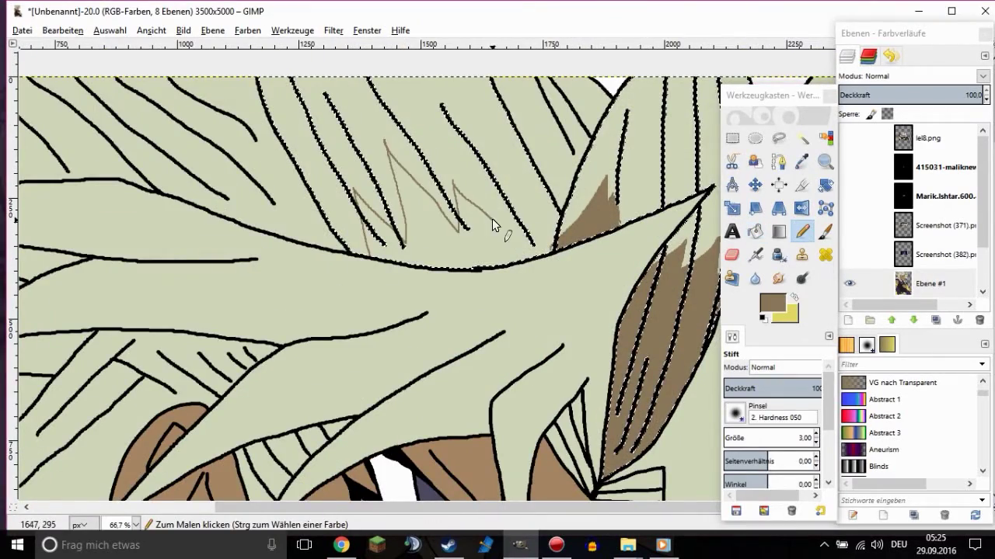
Fuzzy-select three pale hair regions in the middle of the head
{"action": "key", "text": "u"}
{"action": "scroll", "coordinate": [374, 312], "scroll_direction": "down", "scroll_amount": 2}
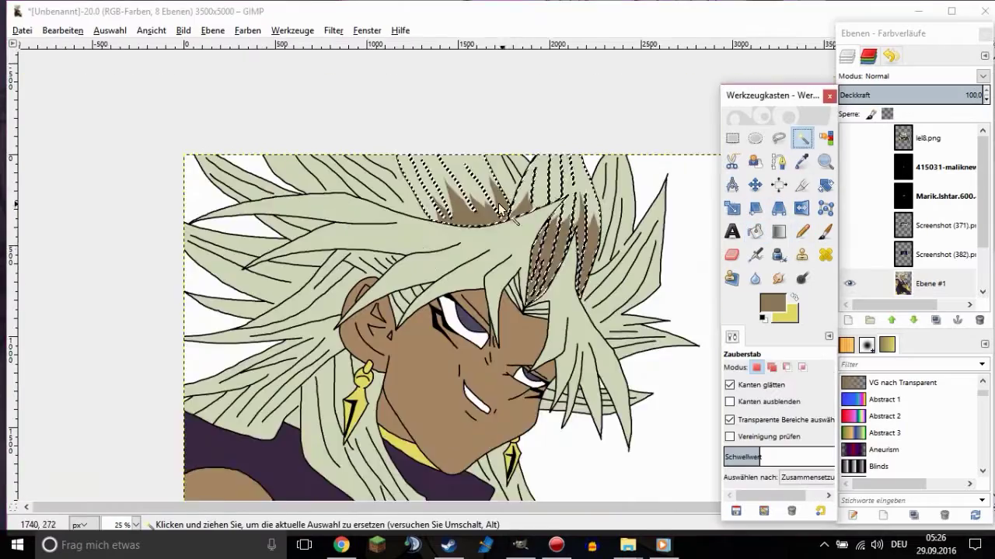
{"action": "left_click", "coordinate": [385, 307], "text": "shift"}
{"action": "left_click", "coordinate": [313, 263], "text": "shift"}
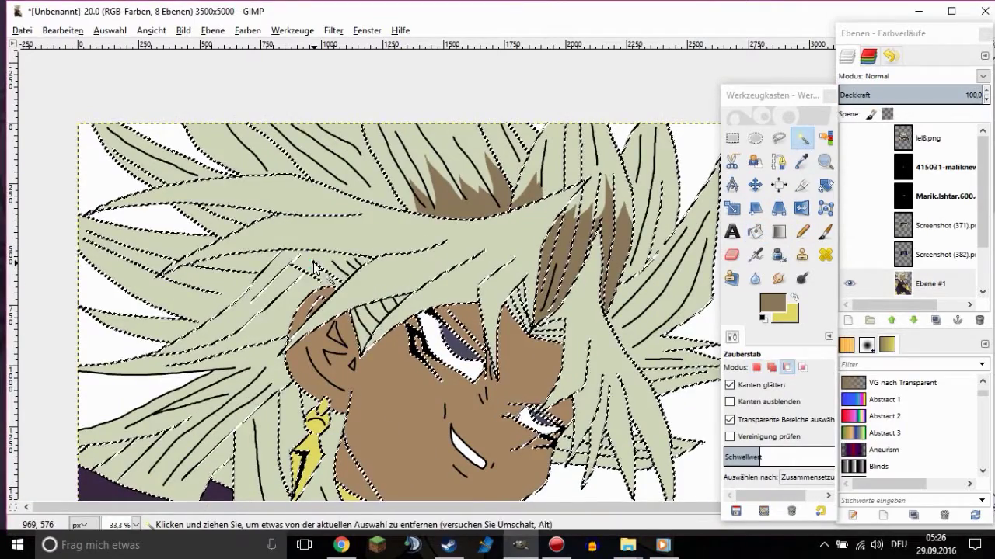
{"action": "left_click", "coordinate": [529, 315], "text": "shift"}
Set the Pencil size to 4 and draw a line closing off a hair region's gap
{"action": "key", "text": "shift+b"}
{"action": "key", "text": "n"}
{"action": "scroll", "coordinate": [542, 310], "scroll_direction": "up", "scroll_amount": 1}
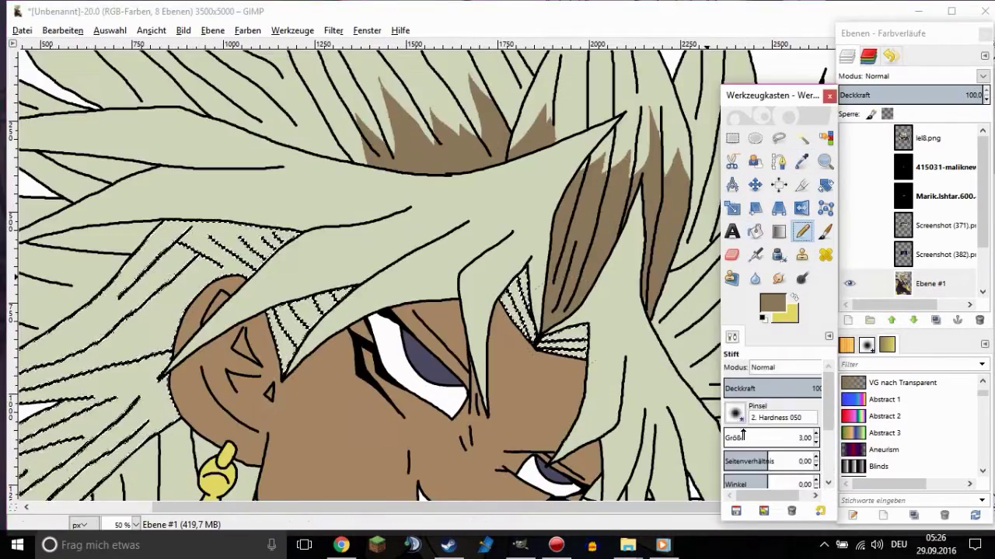
{"action": "scroll", "coordinate": [599, 385], "scroll_direction": "down", "scroll_amount": 1}
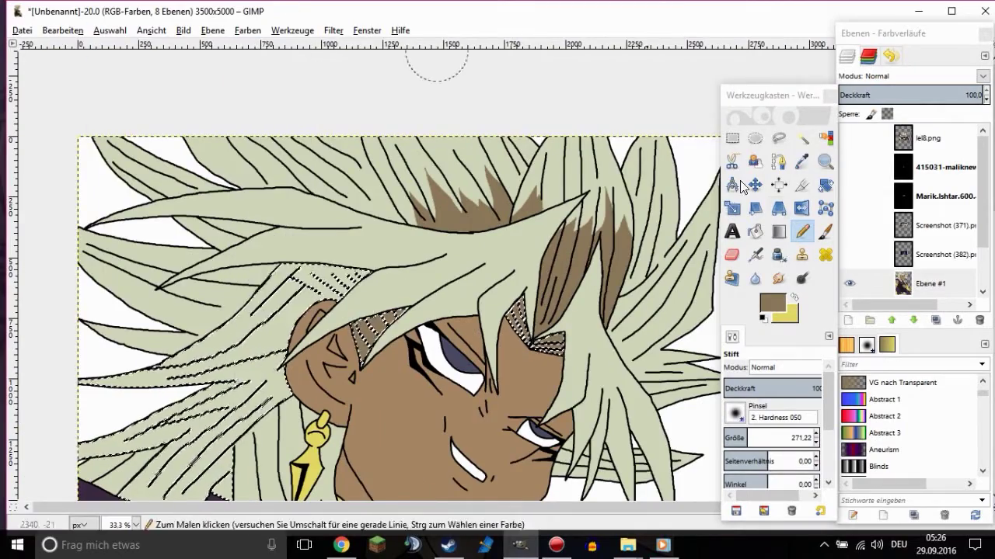
{"action": "triple_click", "coordinate": [785, 438]}
{"action": "type", "text": "4"}
{"action": "key", "text": "Return"}
{"action": "scroll", "coordinate": [264, 345], "scroll_direction": "up", "scroll_amount": 1}
{"action": "left_click_drag", "start_coordinate": [201, 362], "coordinate": [210, 458]}
{"action": "scroll", "coordinate": [233, 404], "scroll_direction": "down", "scroll_amount": 3}
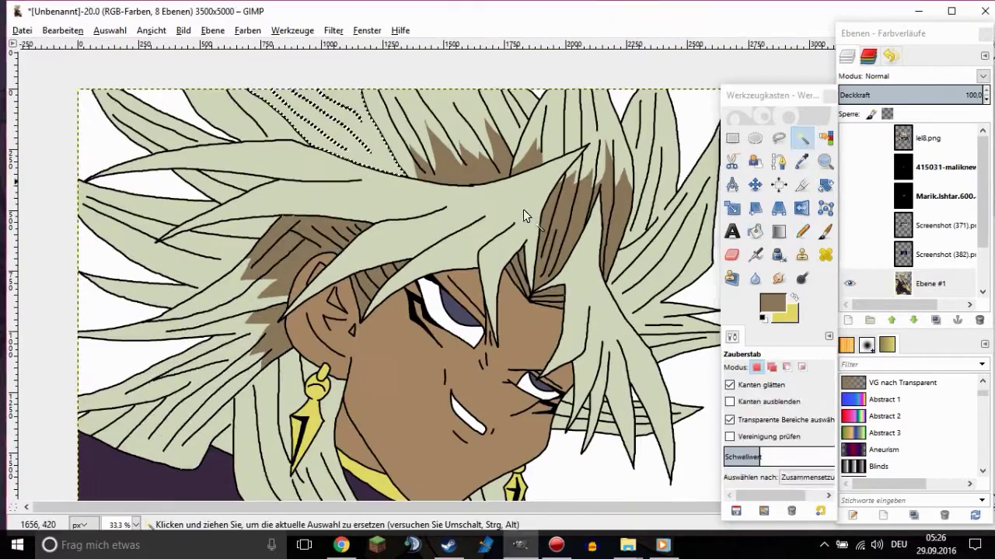
Close gaps in the upper-left hair with thin pencil lines and fill that area brown
{"action": "key", "text": "n"}
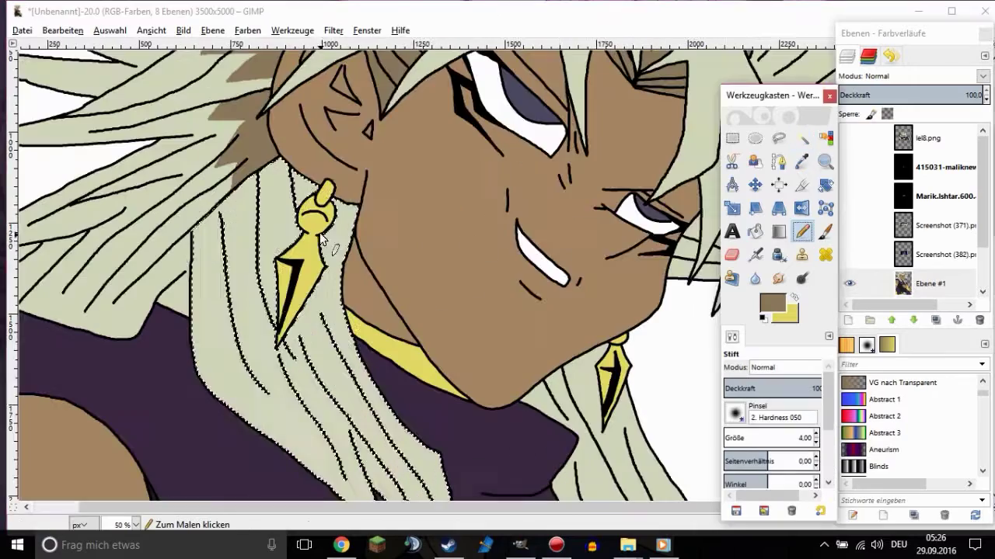
{"action": "left_click", "coordinate": [209, 263]}
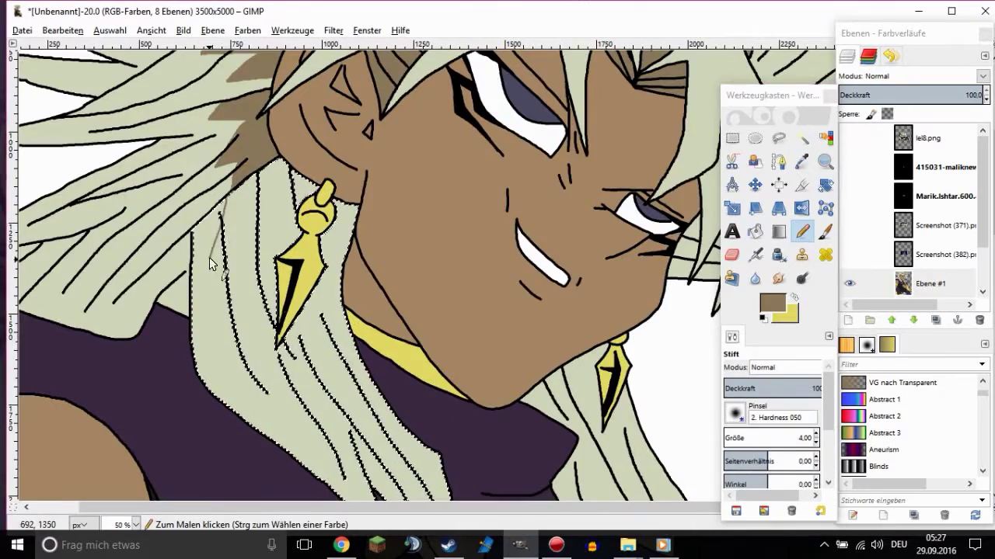
{"action": "left_click", "coordinate": [754, 230]}
{"action": "key", "text": "minus"}
{"action": "key", "text": "minus"}
{"action": "key", "text": "minus"}
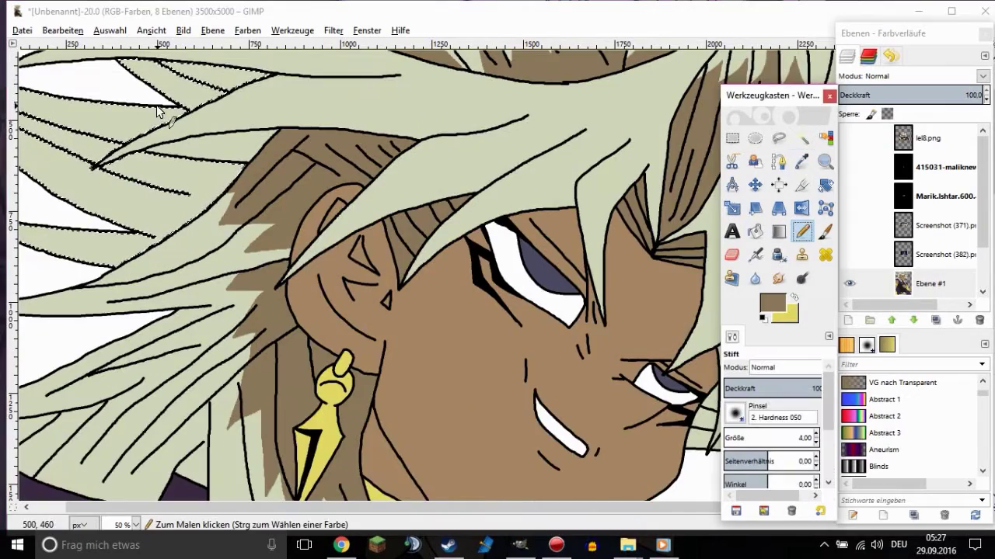
{"action": "left_click_drag", "start_coordinate": [158, 111], "coordinate": [140, 177]}
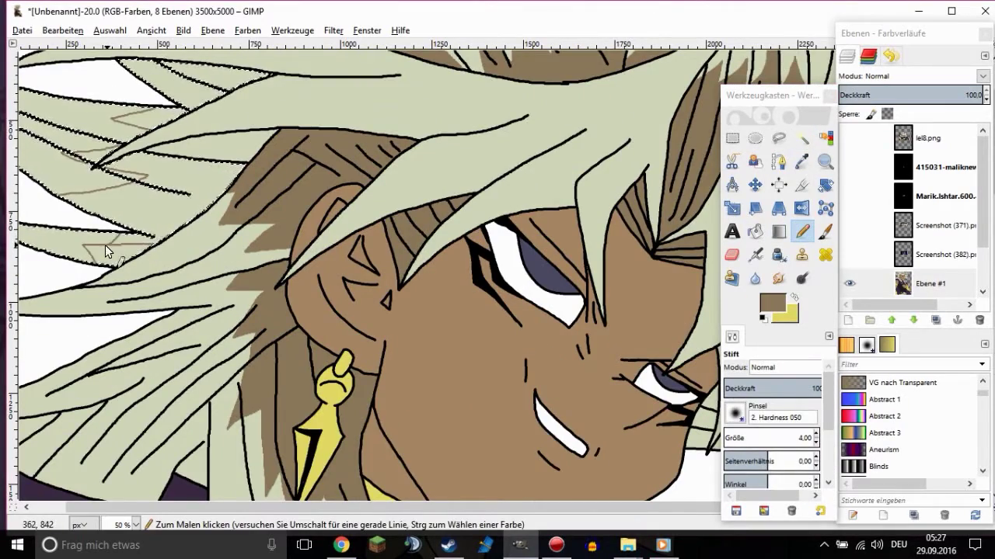
{"action": "scroll", "coordinate": [112, 163], "scroll_direction": "up", "scroll_amount": 3}
{"action": "key", "text": "shift+b"}
{"action": "left_click", "coordinate": [99, 142]}
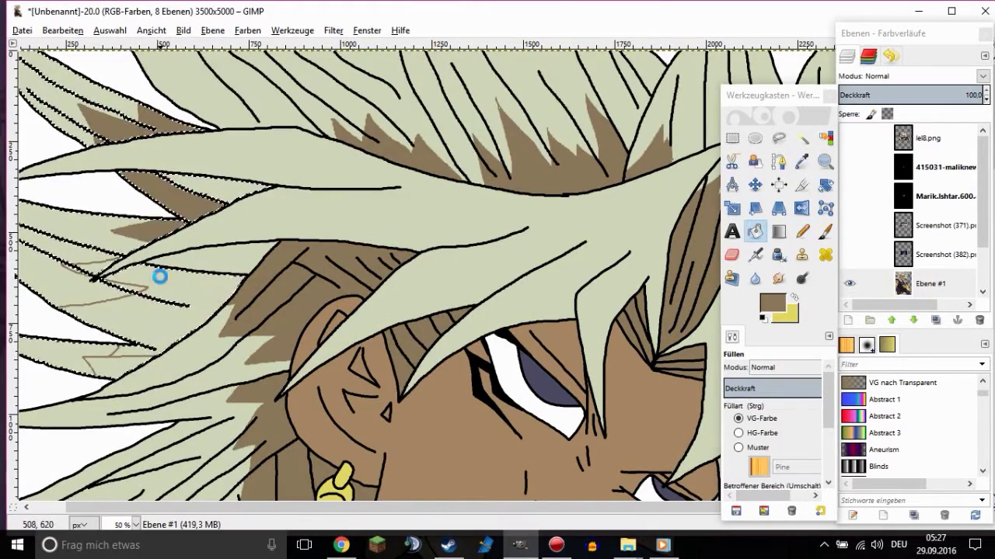
{"action": "scroll", "coordinate": [125, 377], "scroll_direction": "down", "scroll_amount": 3}
Bucket-fill the selected hair strands brown, then clear the selection
{"action": "key", "text": "u"}
{"action": "scroll", "coordinate": [242, 335], "scroll_direction": "up", "scroll_amount": 1}
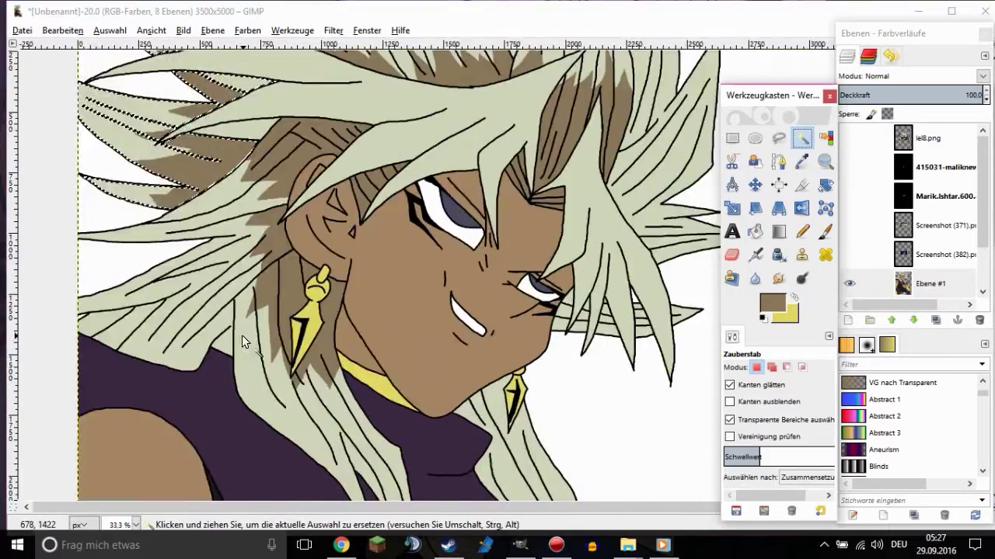
{"action": "key", "text": "n"}
{"action": "scroll", "coordinate": [534, 377], "scroll_direction": "up", "scroll_amount": 1}
{"action": "scroll", "coordinate": [533, 377], "scroll_direction": "down", "scroll_amount": 3}
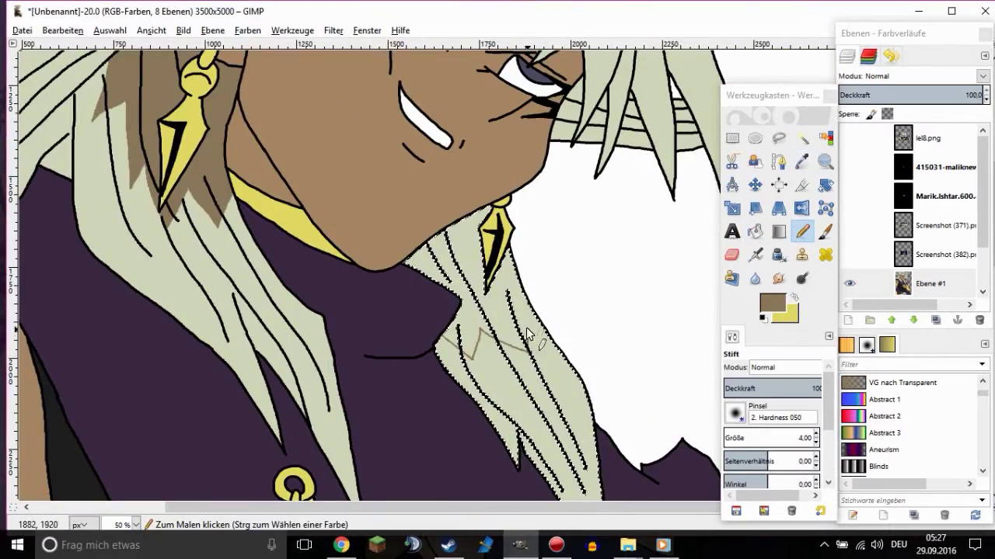
{"action": "left_click", "coordinate": [754, 233]}
{"action": "left_click", "coordinate": [472, 310]}
{"action": "scroll", "coordinate": [471, 310], "scroll_direction": "down", "scroll_amount": 2}
{"action": "scroll", "coordinate": [466, 272], "scroll_direction": "up", "scroll_amount": 2}
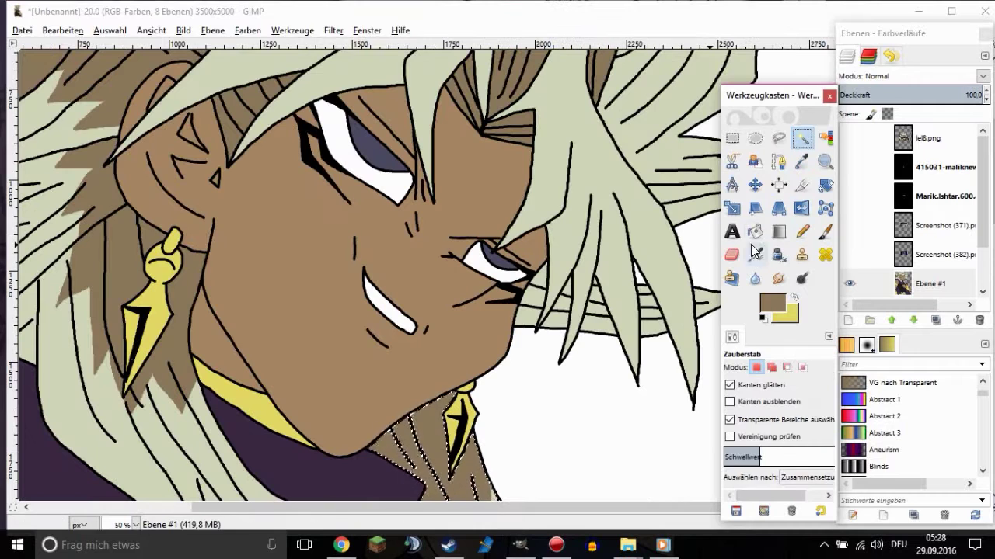
{"action": "left_click", "coordinate": [110, 30]}
{"action": "left_click", "coordinate": [117, 66]}
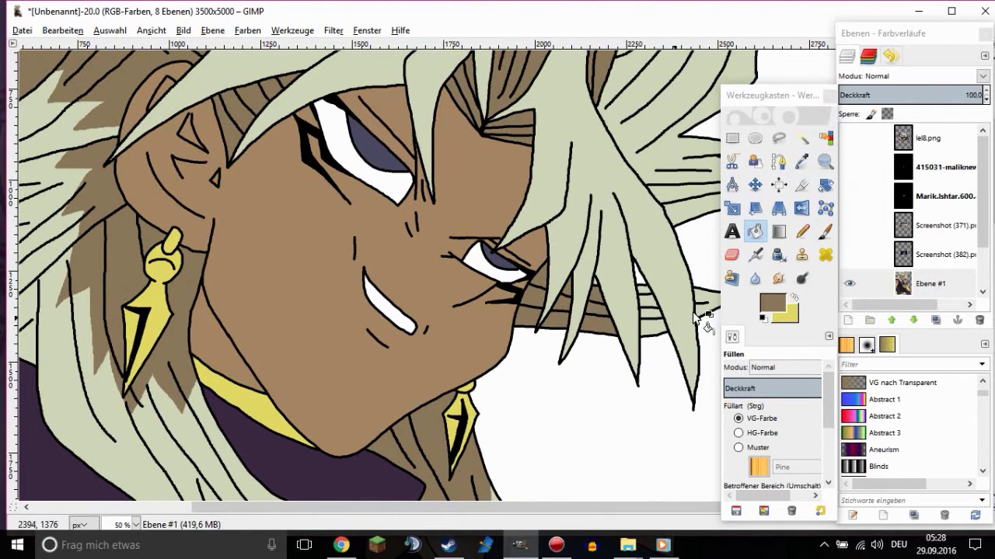
Fuzzy-select the hair strands on the right side of the head
{"action": "key", "text": "u"}
{"action": "left_click", "coordinate": [647, 314]}
{"action": "key", "text": "n"}
{"action": "key", "text": "shift+b"}
{"action": "scroll", "coordinate": [349, 223], "scroll_direction": "down", "scroll_amount": 3}
{"action": "key", "text": "u"}
{"action": "left_click", "coordinate": [611, 221]}
{"action": "key", "text": "n"}
{"action": "scroll", "coordinate": [591, 131], "scroll_direction": "up", "scroll_amount": 1}
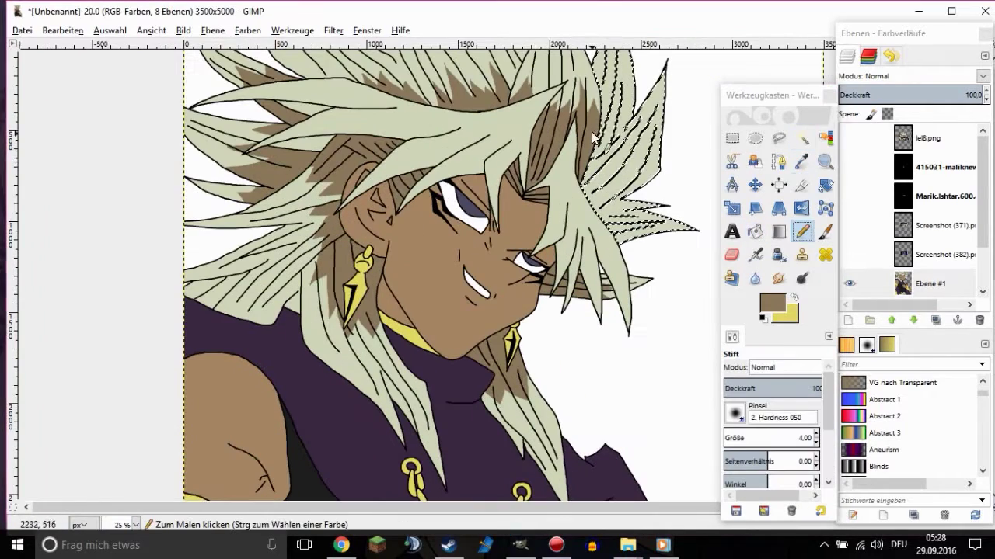
Select the left hair strands and fill them with brown shadow
{"action": "left_click", "coordinate": [755, 231]}
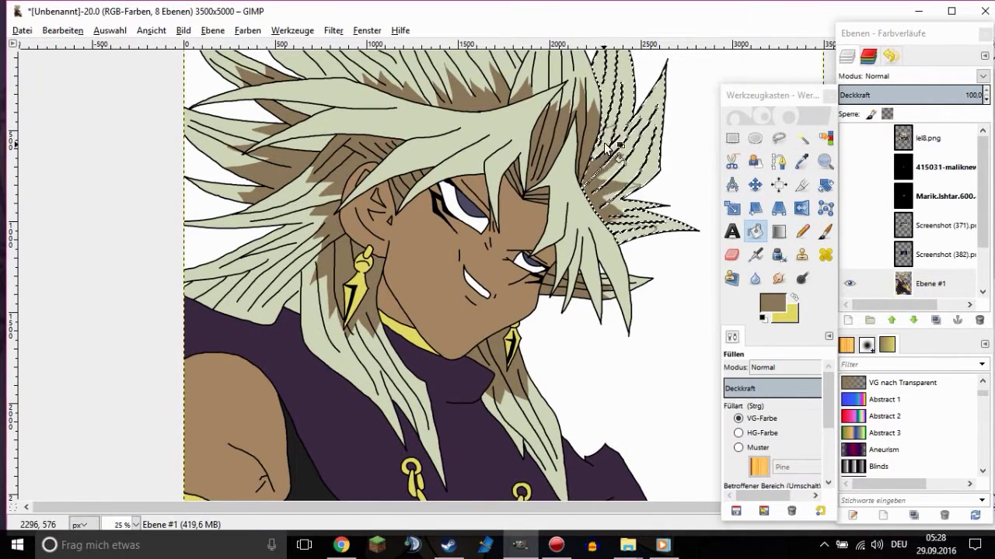
{"action": "scroll", "coordinate": [317, 150], "scroll_direction": "down", "scroll_amount": 2, "text": "ctrl"}
{"action": "scroll", "coordinate": [317, 151], "scroll_direction": "down", "scroll_amount": 3}
{"action": "scroll", "coordinate": [295, 166], "scroll_direction": "up", "scroll_amount": 3, "text": "ctrl"}
{"action": "key", "text": "u"}
{"action": "left_click", "coordinate": [176, 180]}
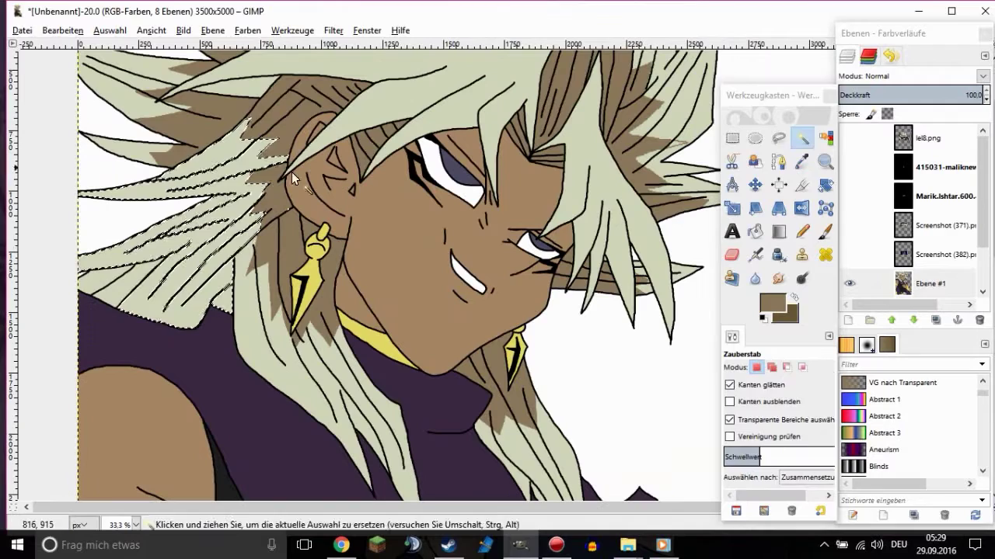
{"action": "key", "text": "n"}
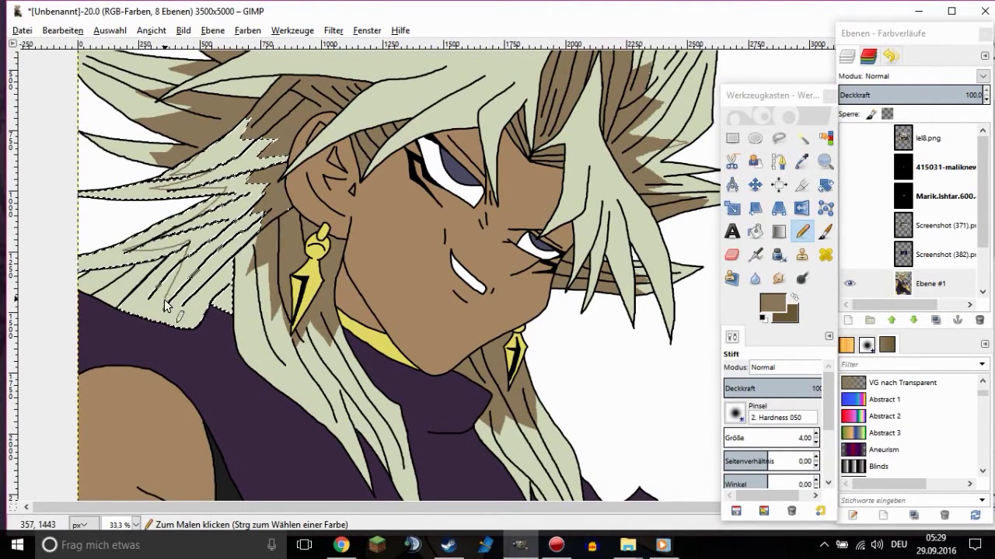
{"action": "key", "text": "shift+b"}
{"action": "left_click", "coordinate": [210, 273]}
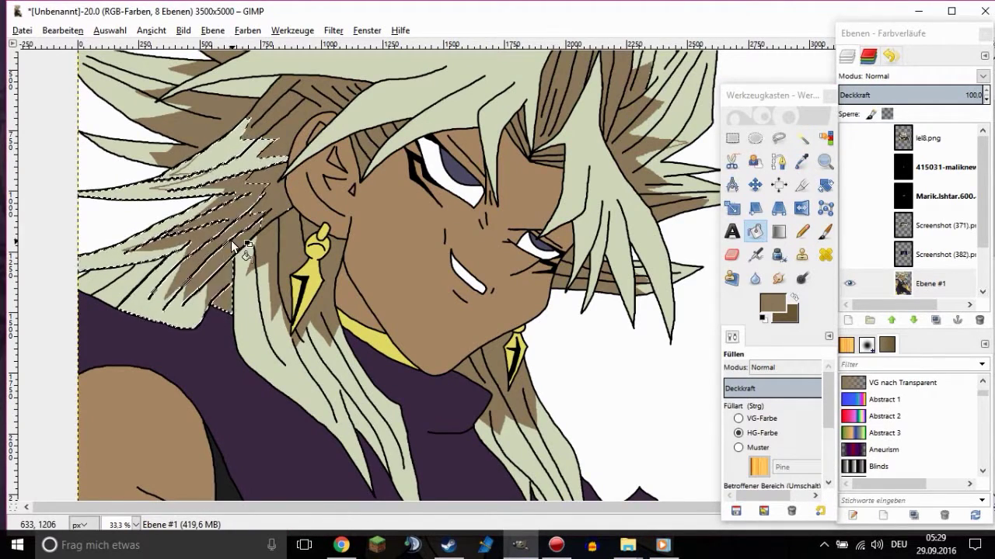
Select the upper-left hair strands and fill them with brown shadow
{"action": "scroll", "coordinate": [231, 240], "scroll_direction": "up", "scroll_amount": 2, "text": "ctrl"}
{"action": "scroll", "coordinate": [234, 256], "scroll_direction": "up", "scroll_amount": 1, "text": "ctrl"}
{"action": "scroll", "coordinate": [299, 236], "scroll_direction": "down", "scroll_amount": 4, "text": "ctrl"}
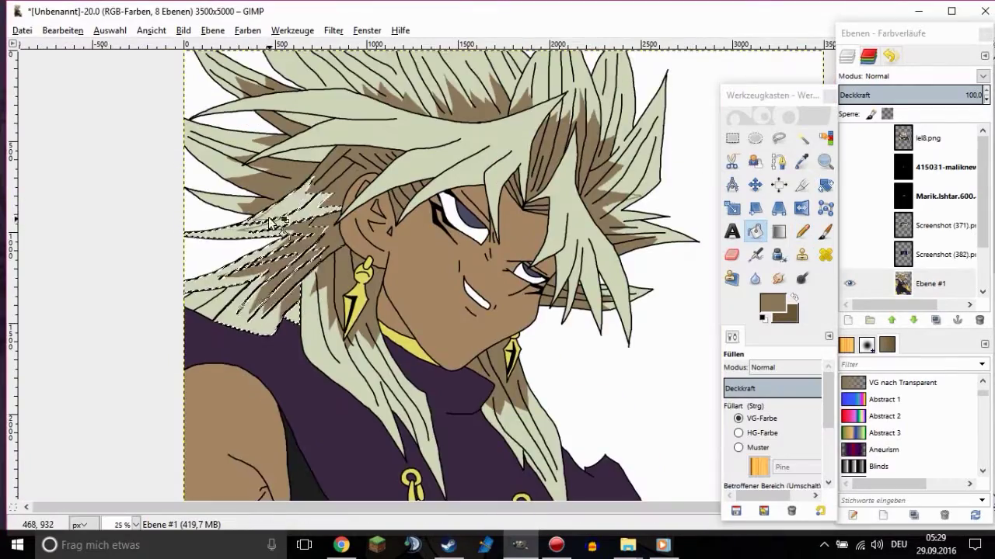
{"action": "scroll", "coordinate": [267, 239], "scroll_direction": "up", "scroll_amount": 2, "text": "ctrl"}
{"action": "key", "text": "u"}
{"action": "scroll", "coordinate": [225, 156], "scroll_direction": "down", "scroll_amount": 2, "text": "ctrl"}
{"action": "left_click", "coordinate": [208, 138]}
{"action": "key", "text": "n"}
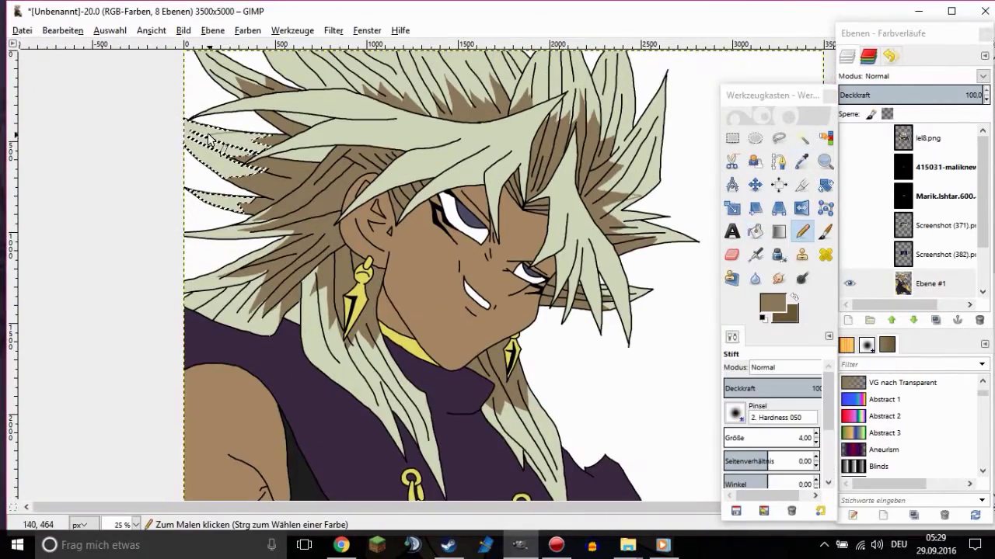
{"action": "key", "text": "shift+b"}
{"action": "left_click", "coordinate": [247, 142]}
Select the strands at the top of the head and fill them brown
{"action": "scroll", "coordinate": [395, 167], "scroll_direction": "up", "scroll_amount": 2, "text": "ctrl"}
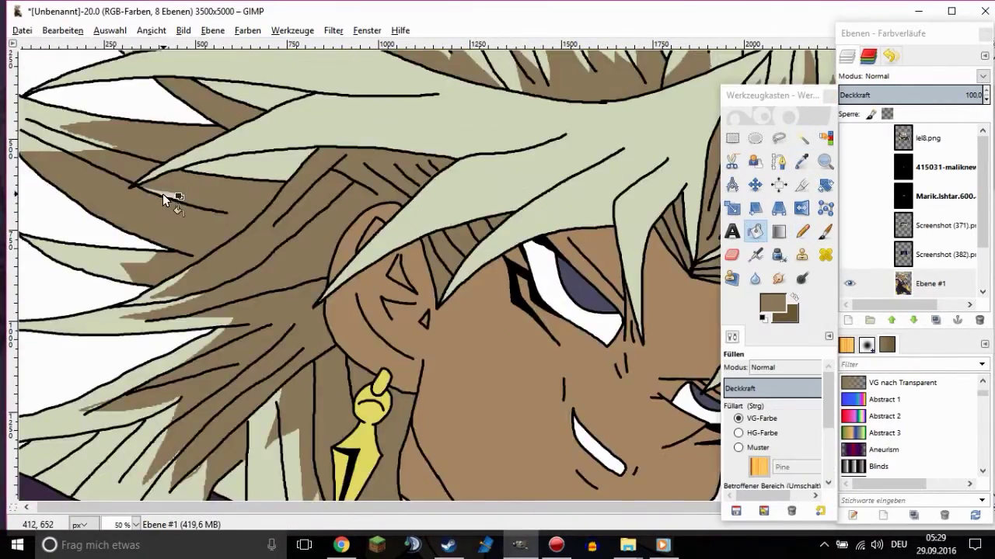
{"action": "scroll", "coordinate": [163, 193], "scroll_direction": "down", "scroll_amount": 2, "text": "ctrl"}
{"action": "key", "text": "u"}
{"action": "left_click", "coordinate": [289, 92], "text": "shift"}
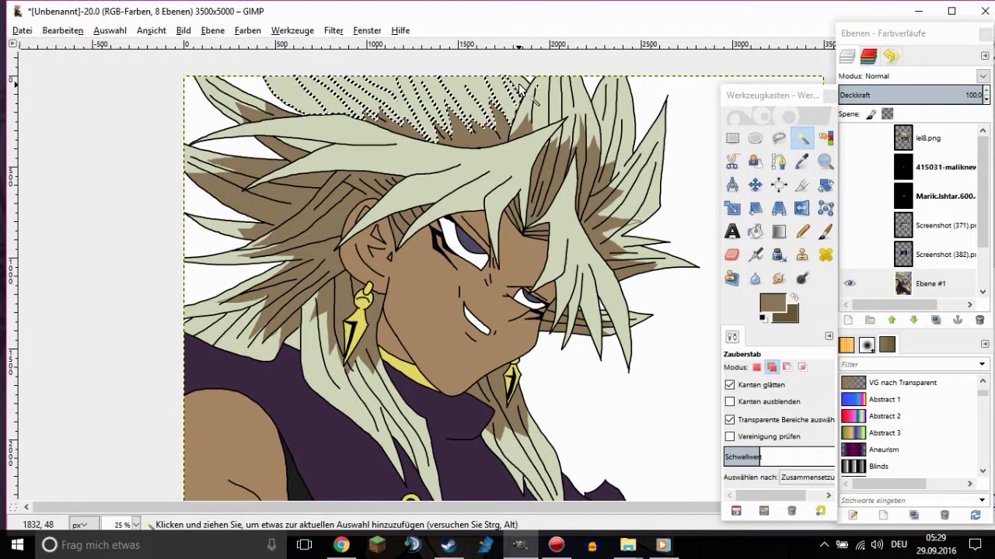
{"action": "key", "text": "n"}
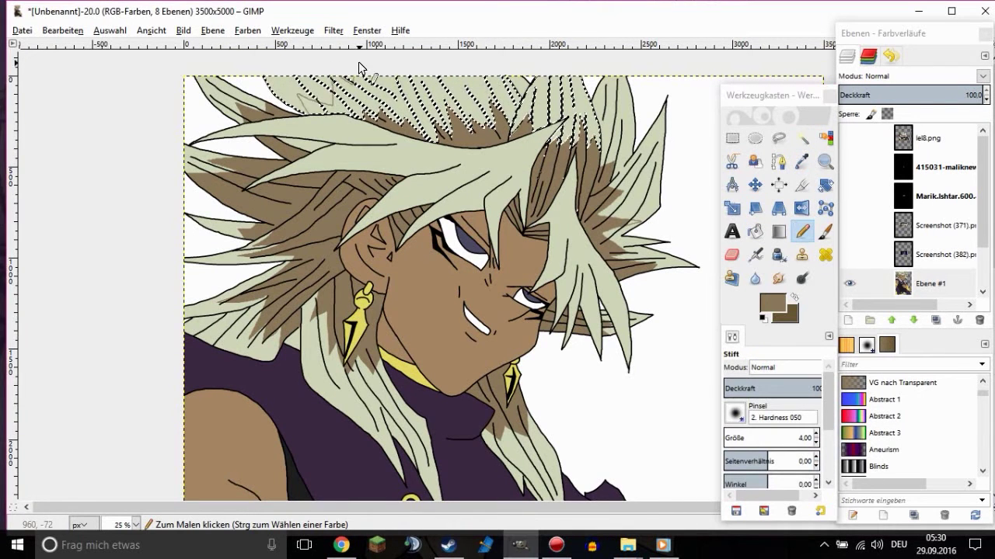
{"action": "key", "text": "shift+b"}
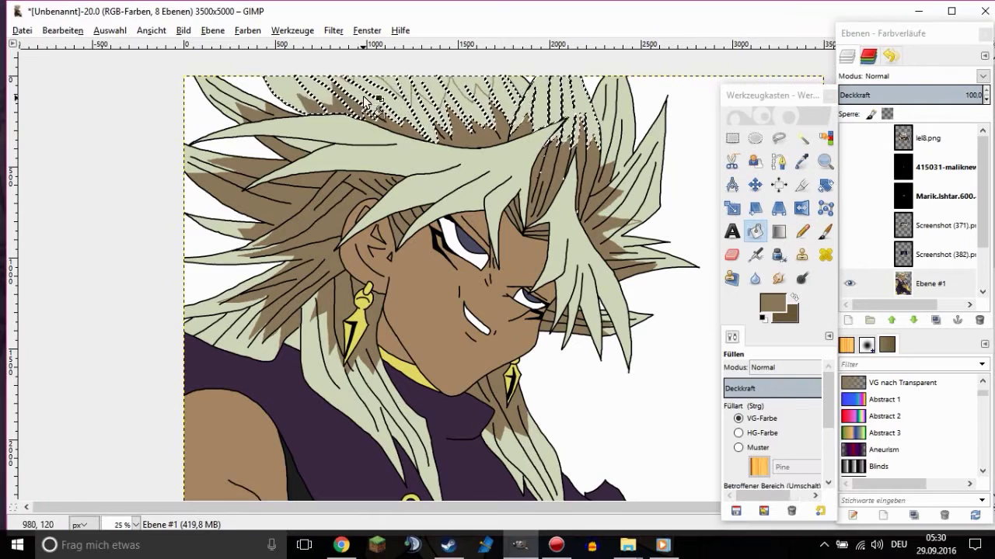
{"action": "key", "text": "n"}
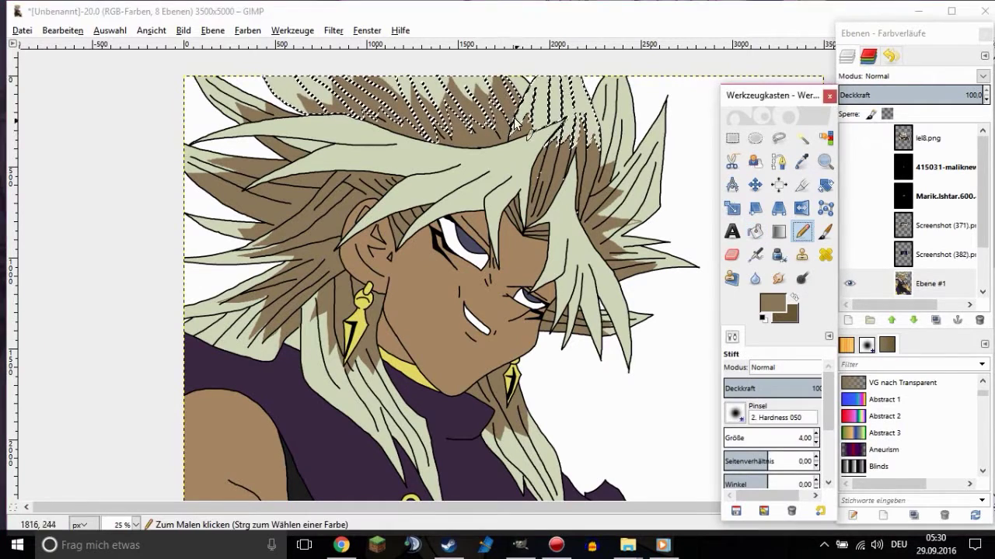
{"action": "left_click", "coordinate": [760, 230]}
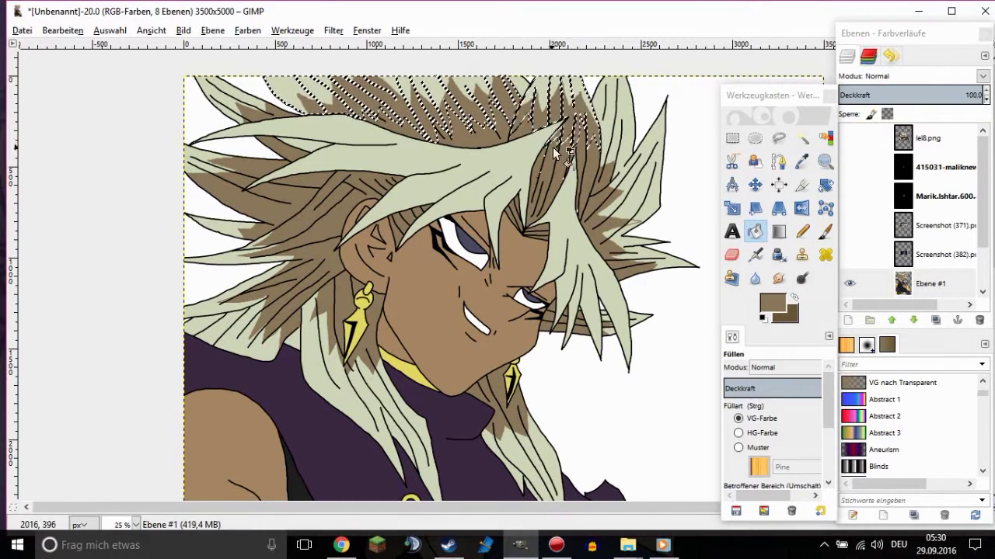
{"action": "left_click", "coordinate": [554, 153]}
{"action": "scroll", "coordinate": [591, 140], "scroll_direction": "down", "scroll_amount": 1}
Fill the right-side hair strands brown and move the tool window off the hair
{"action": "key", "text": "u"}
{"action": "left_click", "coordinate": [629, 120]}
{"action": "key", "text": "n"}
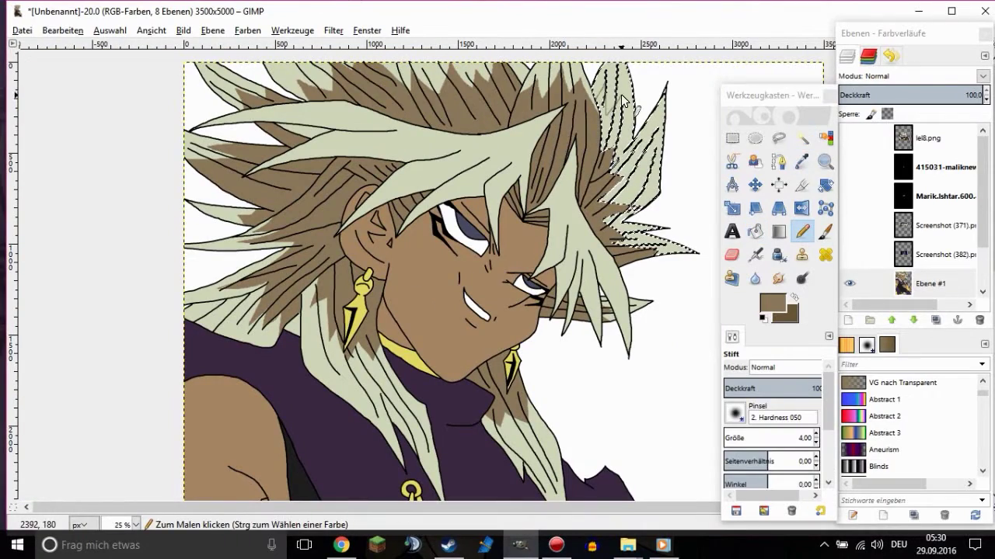
{"action": "left_click", "coordinate": [755, 231]}
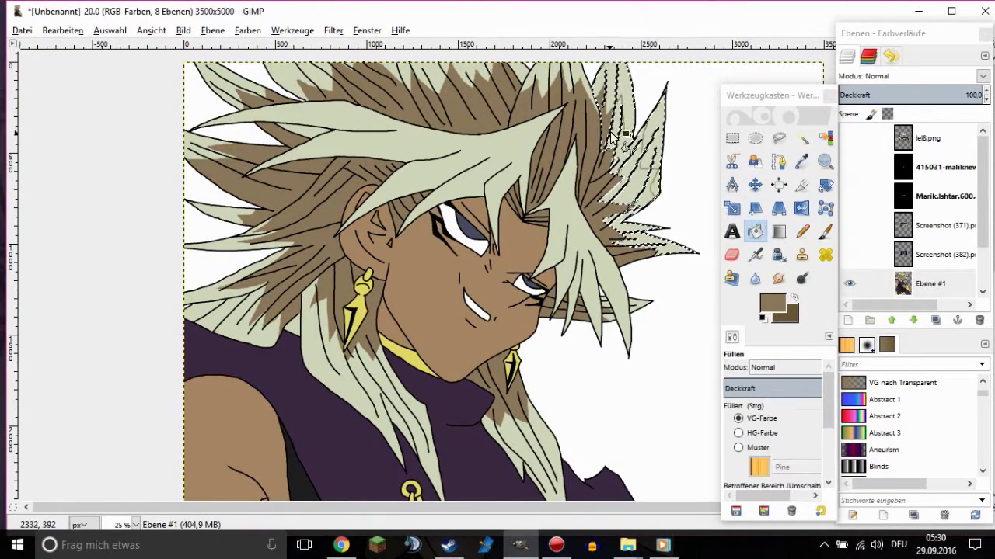
{"action": "left_click", "coordinate": [643, 204]}
{"action": "scroll", "coordinate": [643, 204], "scroll_direction": "up", "scroll_amount": 2}
{"action": "left_click_drag", "start_coordinate": [769, 95], "coordinate": [458, 136]}
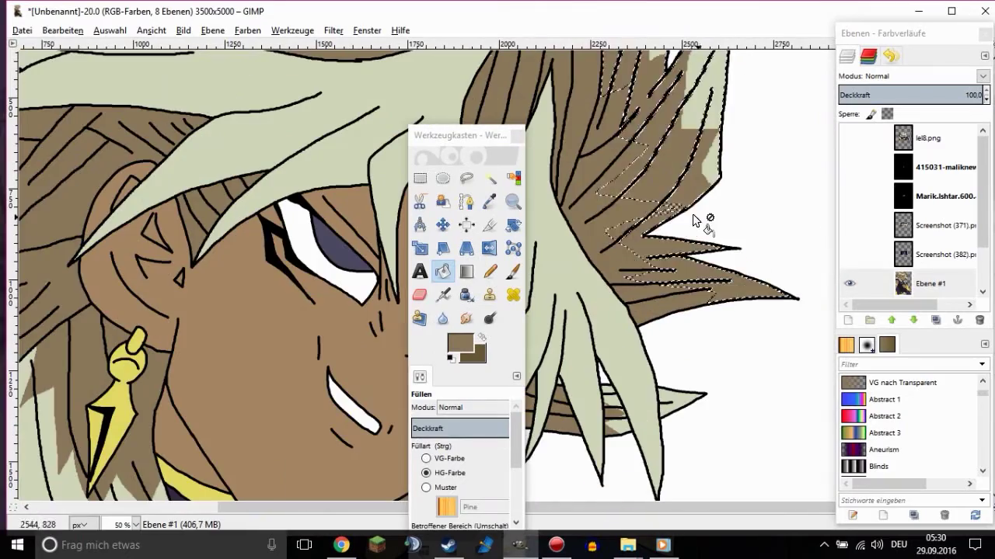
Zoom into the right hair strands and paint over a stray outline in pale hair colour
{"action": "left_click", "coordinate": [513, 202]}
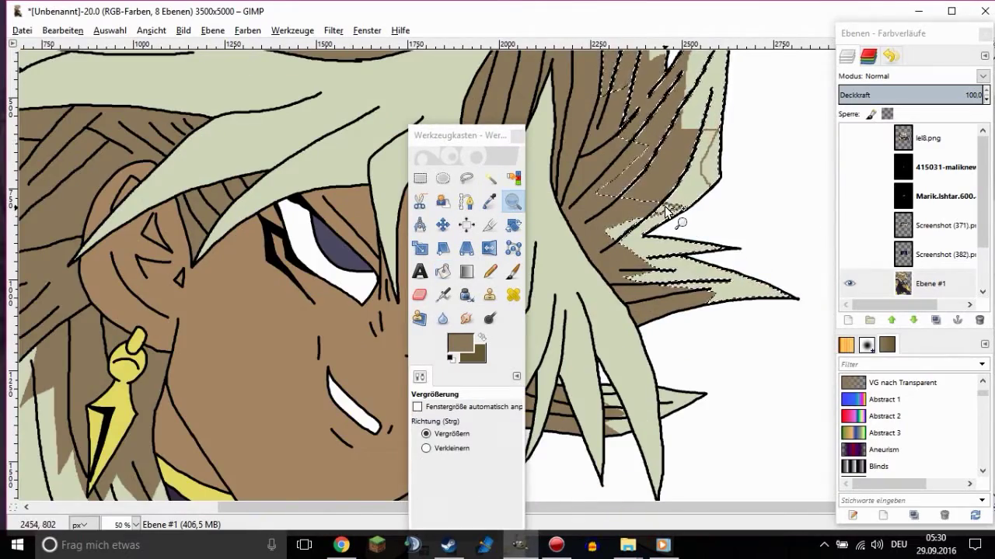
{"action": "left_click", "coordinate": [676, 215]}
{"action": "scroll", "coordinate": [658, 204], "scroll_direction": "down", "scroll_amount": 1}
{"action": "left_click", "coordinate": [490, 178]}
{"action": "left_click", "coordinate": [746, 216], "text": "shift"}
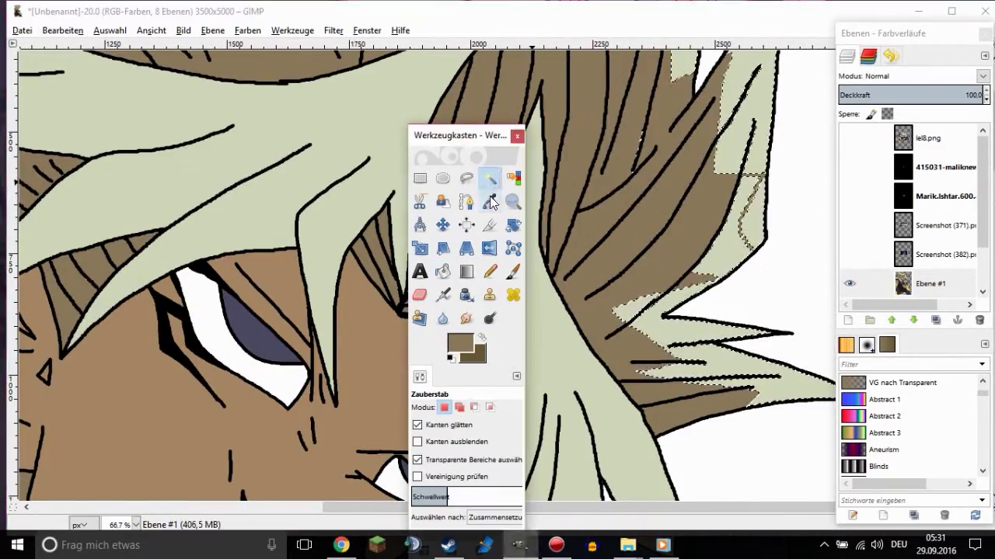
{"action": "key", "text": "shift+b"}
{"action": "key", "text": "u"}
{"action": "scroll", "coordinate": [742, 206], "scroll_direction": "up", "scroll_amount": 1}
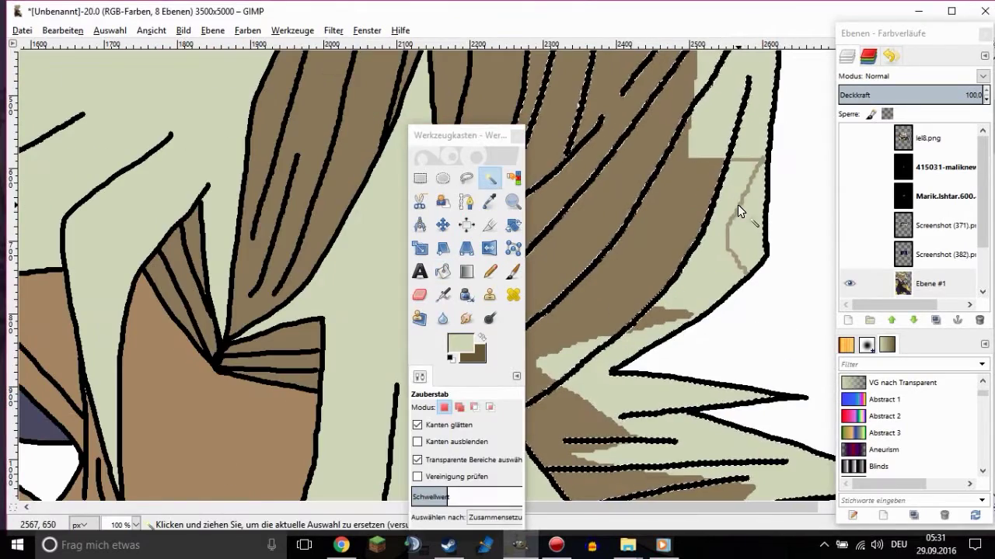
{"action": "key", "text": "n"}
{"action": "left_click_drag", "start_coordinate": [758, 159], "coordinate": [736, 275]}
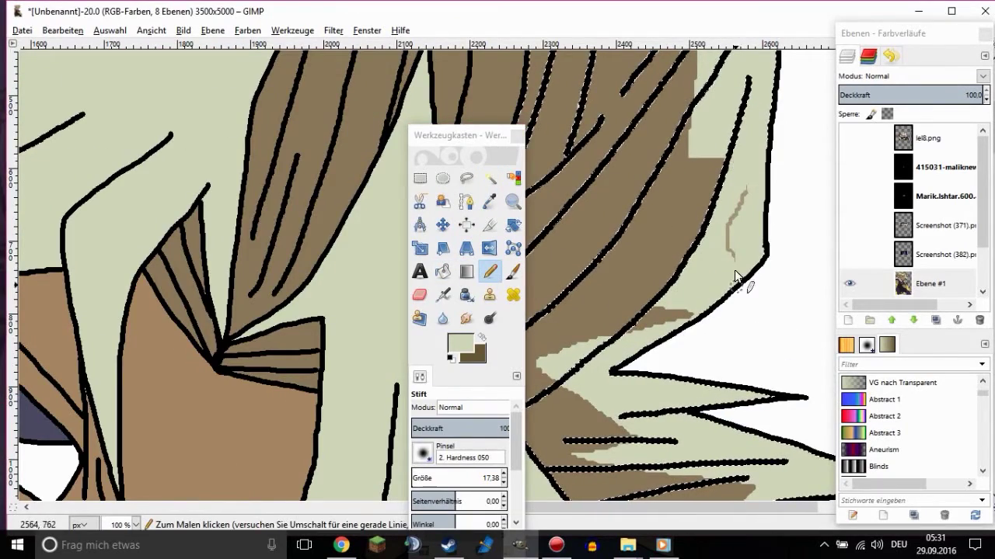
{"action": "scroll", "coordinate": [736, 276], "scroll_direction": "down", "scroll_amount": 5}
Select the chest hair strands and pencil out their dark inner lines in pale colour
{"action": "left_click", "coordinate": [109, 31]}
{"action": "left_click", "coordinate": [136, 80]}
{"action": "left_click_drag", "start_coordinate": [456, 134], "coordinate": [130, 58]}
{"action": "key", "text": "u"}
{"action": "left_click", "coordinate": [350, 340]}
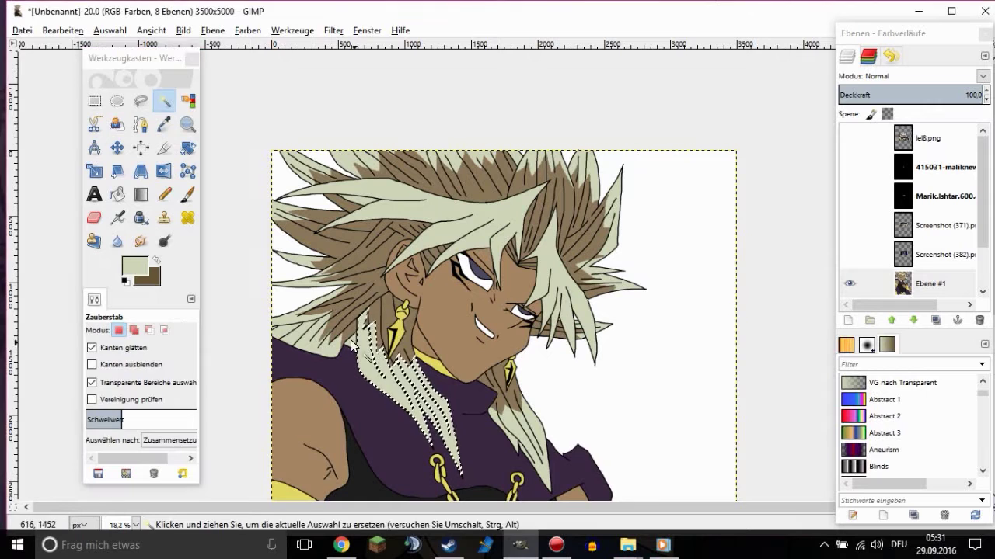
{"action": "left_click", "coordinate": [164, 194]}
{"action": "left_click", "coordinate": [157, 261]}
{"action": "scroll", "coordinate": [311, 308], "scroll_direction": "down", "scroll_amount": 3}
{"action": "scroll", "coordinate": [311, 308], "scroll_direction": "up", "scroll_amount": 1}
{"action": "left_click_drag", "start_coordinate": [315, 169], "coordinate": [359, 265]}
Select another hair strand over the chest for cleanup
{"action": "left_click", "coordinate": [117, 194]}
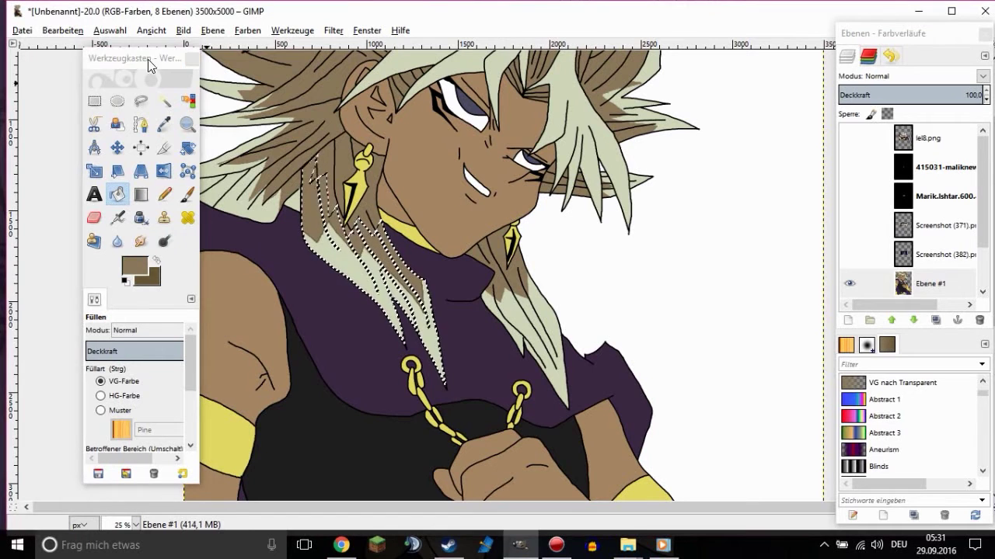
{"action": "left_click", "coordinate": [164, 101]}
{"action": "left_click", "coordinate": [535, 328]}
{"action": "left_click", "coordinate": [164, 195]}
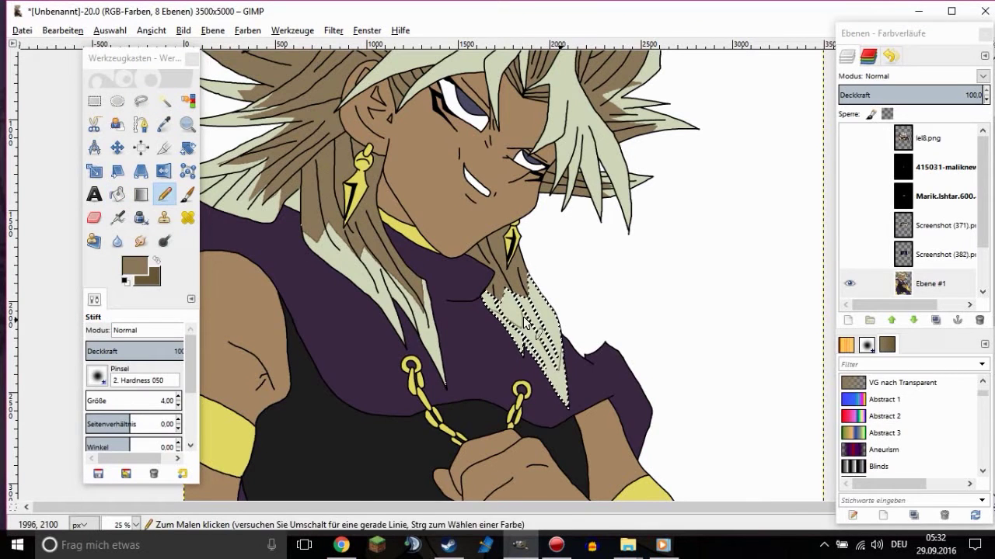
{"action": "key", "text": "shift+b"}
{"action": "key", "text": "shift+ctrl+j"}
{"action": "scroll", "coordinate": [299, 143], "scroll_direction": "up", "scroll_amount": 3}
With dark brown as foreground, Fuzzy-select the brown hair strands beside the face and across the top
{"action": "left_click", "coordinate": [164, 101]}
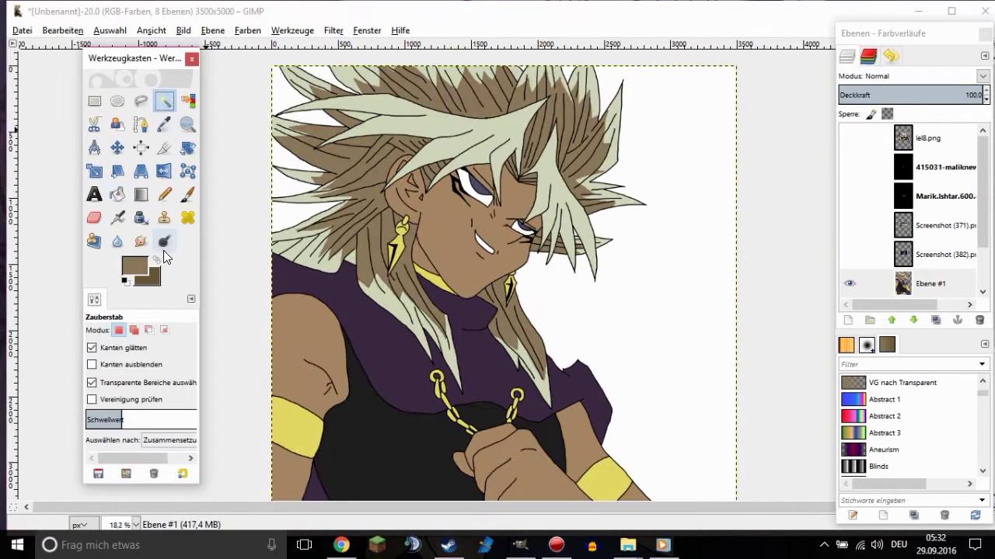
{"action": "left_click", "coordinate": [157, 259]}
{"action": "key", "text": "shift+b"}
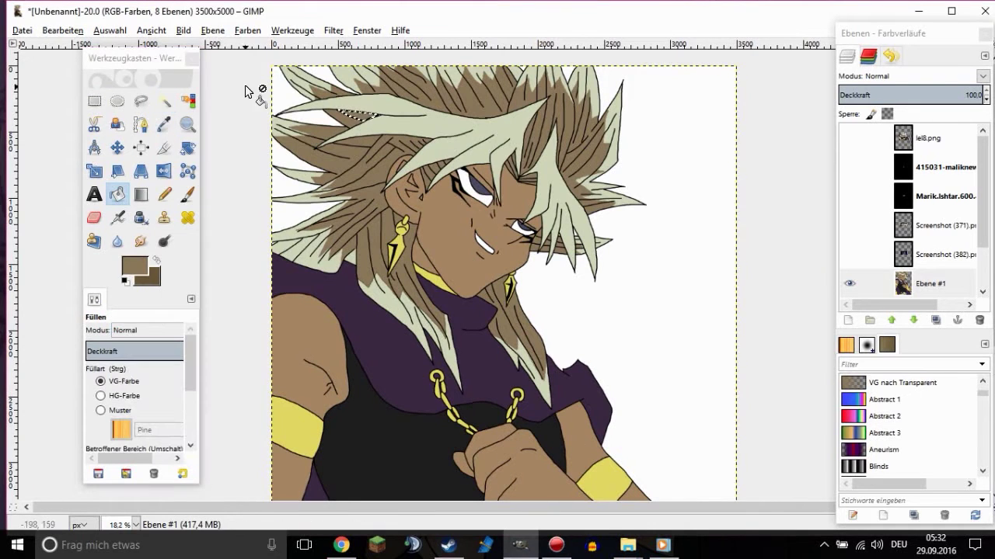
{"action": "left_click", "coordinate": [157, 259]}
{"action": "left_click", "coordinate": [164, 101]}
{"action": "left_click", "coordinate": [424, 177]}
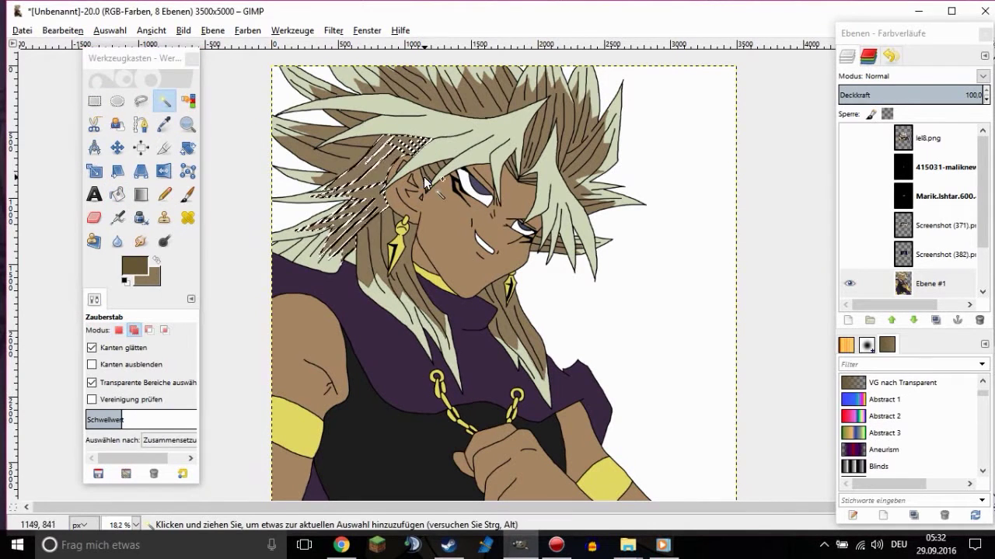
{"action": "left_click", "coordinate": [401, 233]}
{"action": "scroll", "coordinate": [482, 167], "scroll_direction": "up", "scroll_amount": 2, "text": "ctrl"}
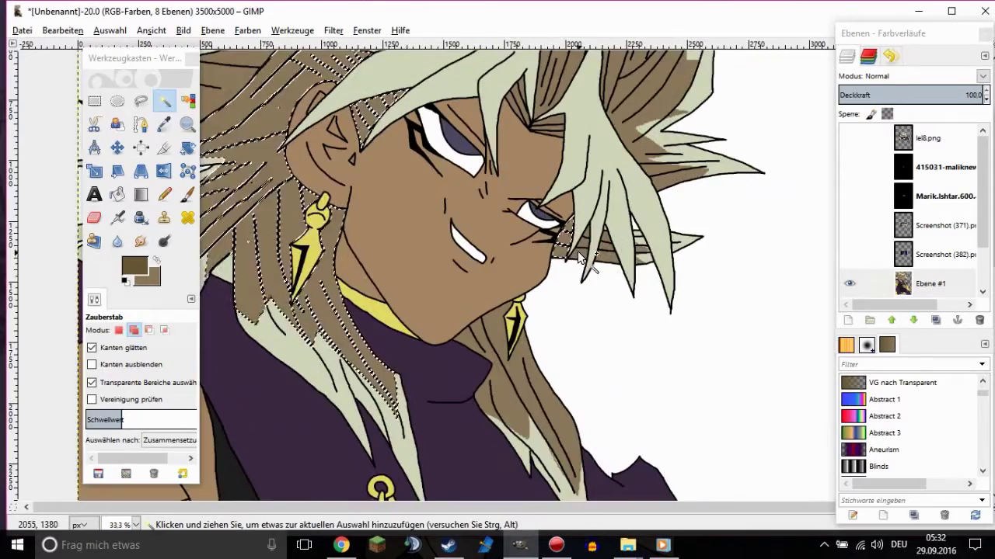
{"action": "scroll", "coordinate": [453, 128], "scroll_direction": "up", "scroll_amount": 2}
{"action": "left_click", "coordinate": [252, 96]}
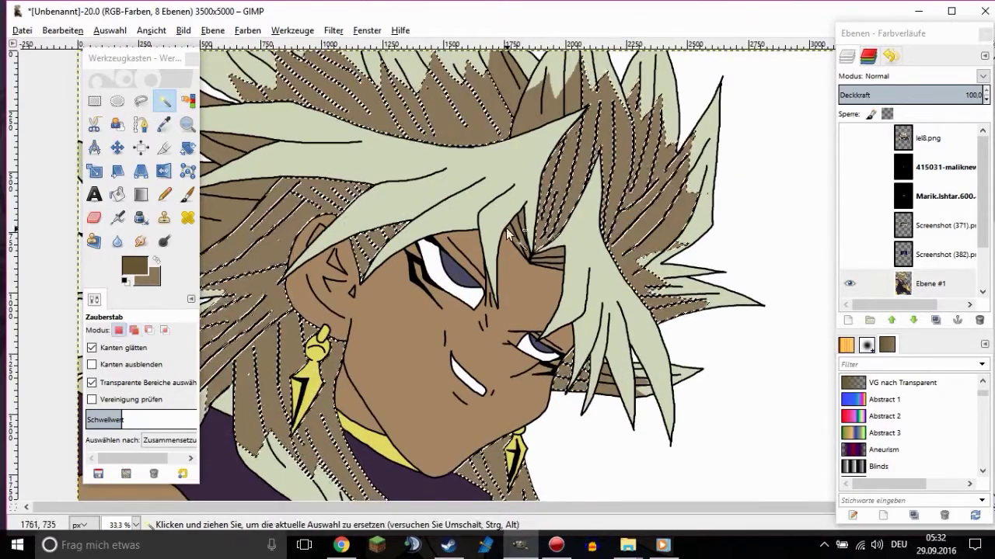
{"action": "scroll", "coordinate": [280, 194], "scroll_direction": "down", "scroll_amount": 1, "text": "ctrl"}
{"action": "left_click", "coordinate": [312, 291]}
Bucket-fill the selected strands beside the face and along the top with dark brown
{"action": "key", "text": "shift+b"}
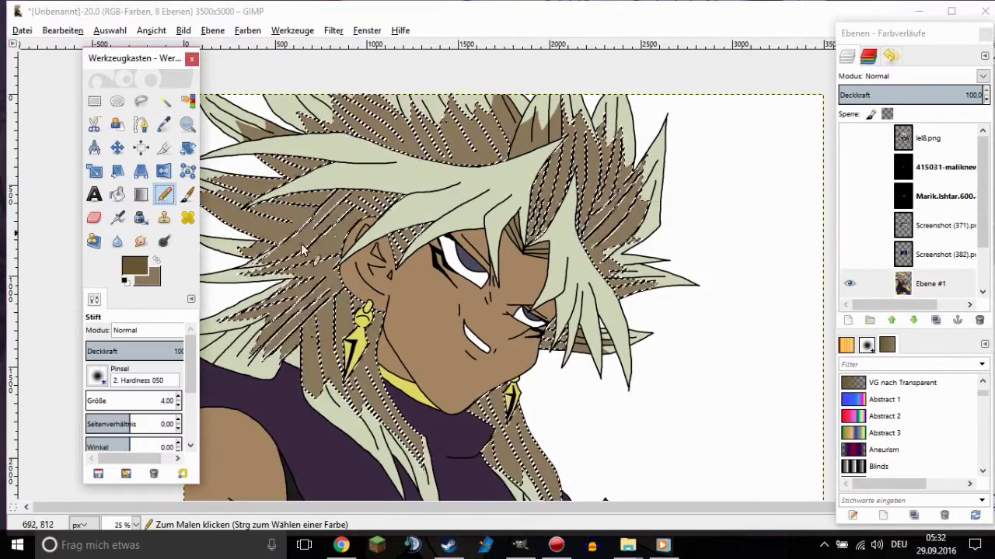
{"action": "scroll", "coordinate": [494, 233], "scroll_direction": "up", "scroll_amount": 1, "text": "ctrl"}
{"action": "key", "text": "n"}
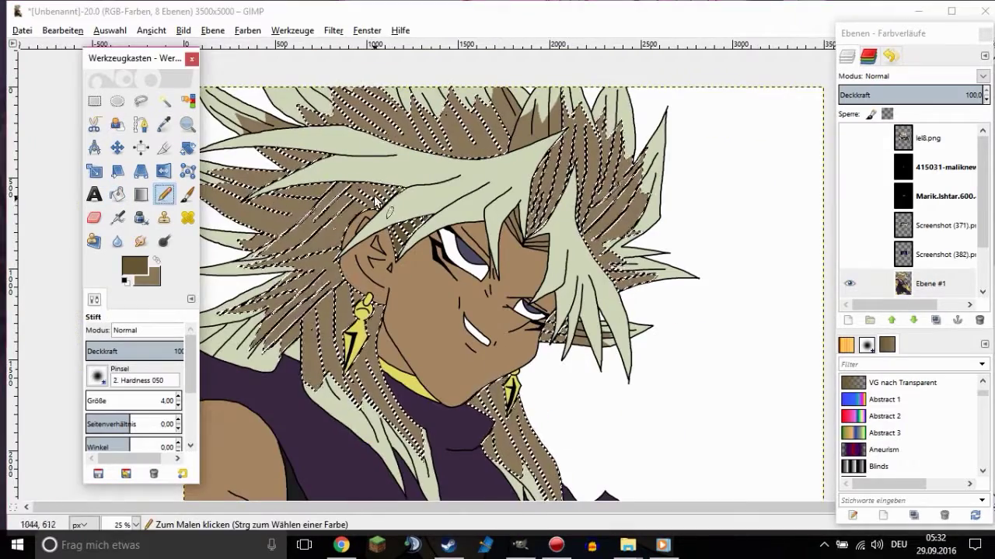
{"action": "scroll", "coordinate": [325, 140], "scroll_direction": "up", "scroll_amount": 1}
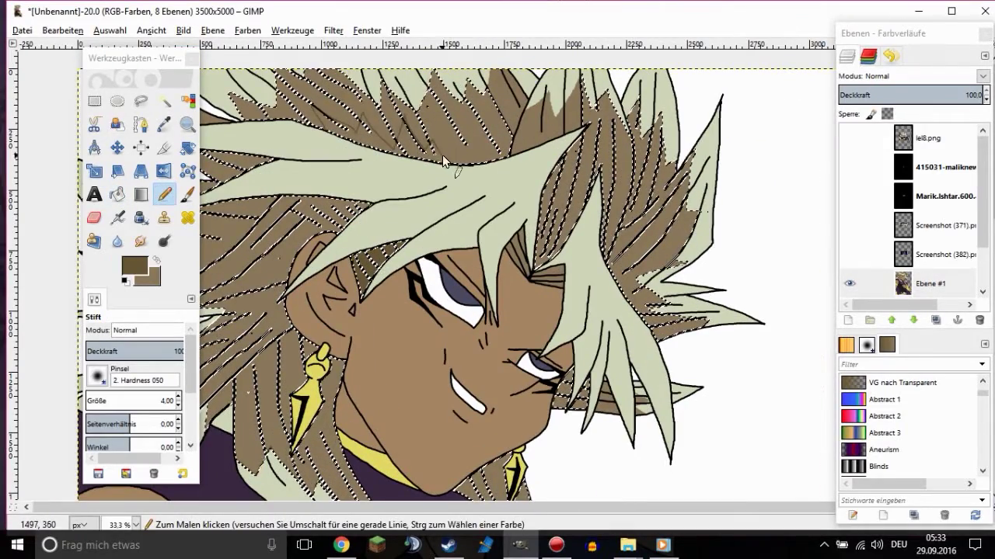
{"action": "key", "text": "shift+b"}
{"action": "left_click", "coordinate": [401, 150]}
{"action": "key", "text": "n"}
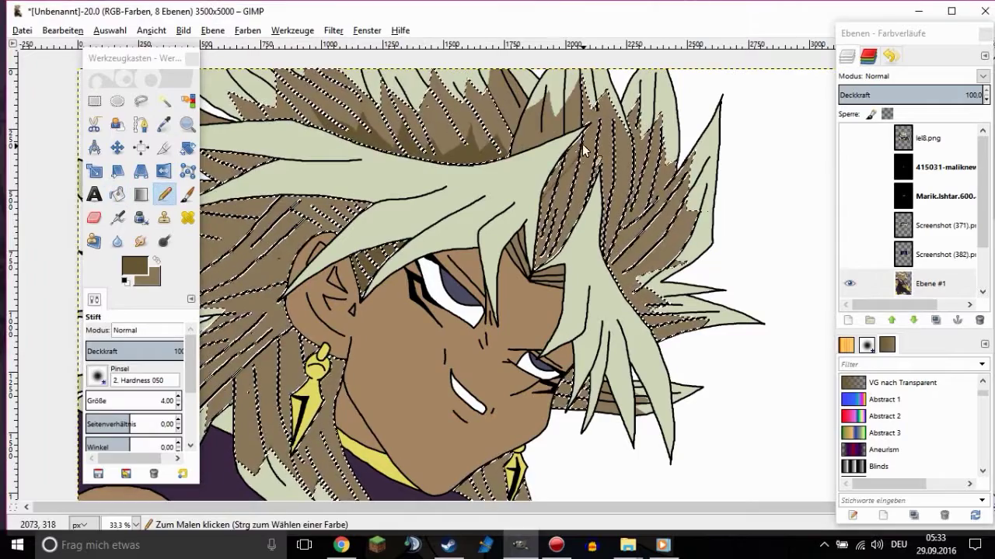
{"action": "left_click", "coordinate": [117, 194]}
{"action": "left_click", "coordinate": [164, 194]}
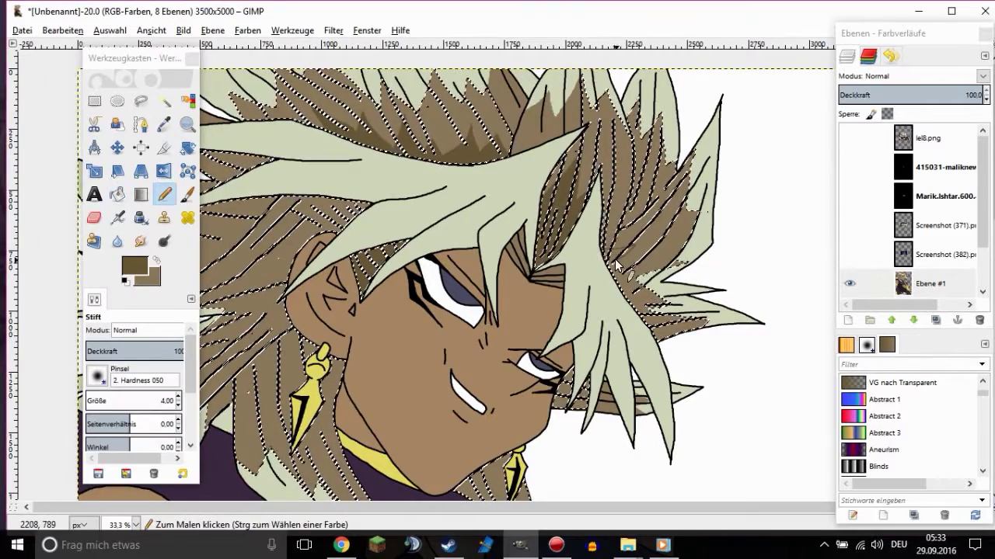
Fill the right-side hair strands and those near the right earring dark brown
{"action": "key", "text": "shift+b"}
{"action": "left_click", "coordinate": [635, 311]}
{"action": "scroll", "coordinate": [602, 256], "scroll_direction": "up", "scroll_amount": 1, "text": "ctrl"}
{"action": "scroll", "coordinate": [464, 217], "scroll_direction": "down", "scroll_amount": 2, "text": "ctrl"}
{"action": "key", "text": "n"}
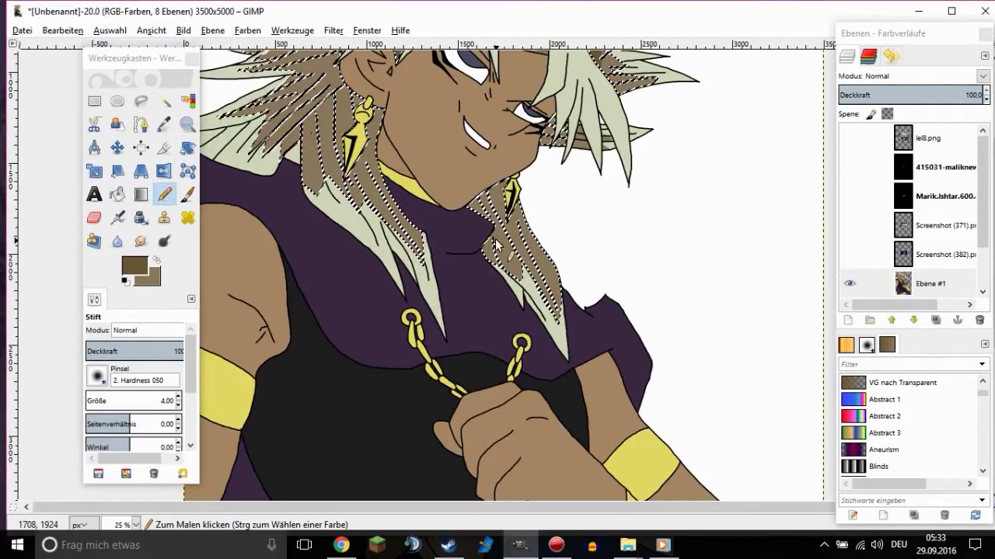
{"action": "key", "text": "shift+b"}
{"action": "left_click", "coordinate": [517, 225]}
Fill the strands near the left earring and on the left side dark brown
{"action": "key", "text": "n"}
{"action": "scroll", "coordinate": [352, 262], "scroll_direction": "up", "scroll_amount": 3}
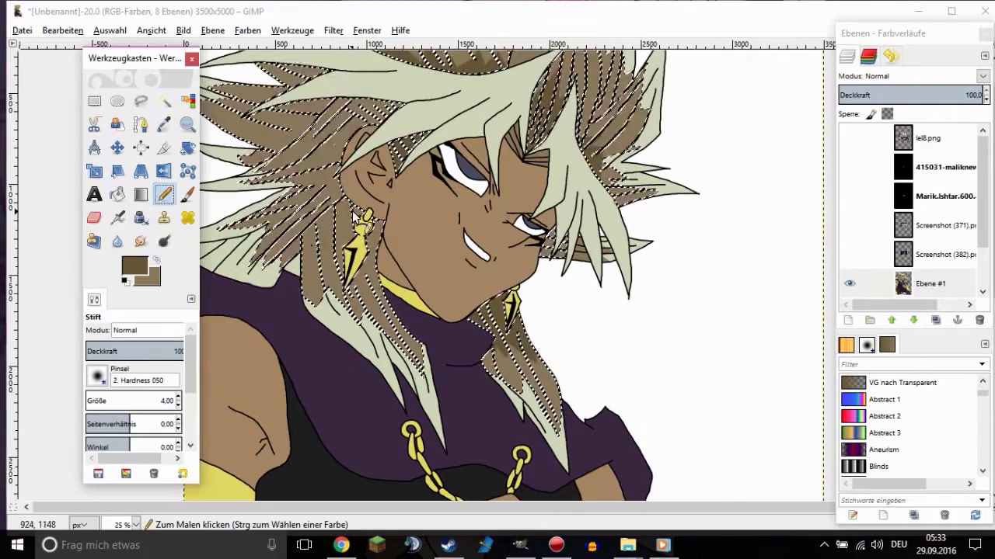
{"action": "key", "text": "shift+b"}
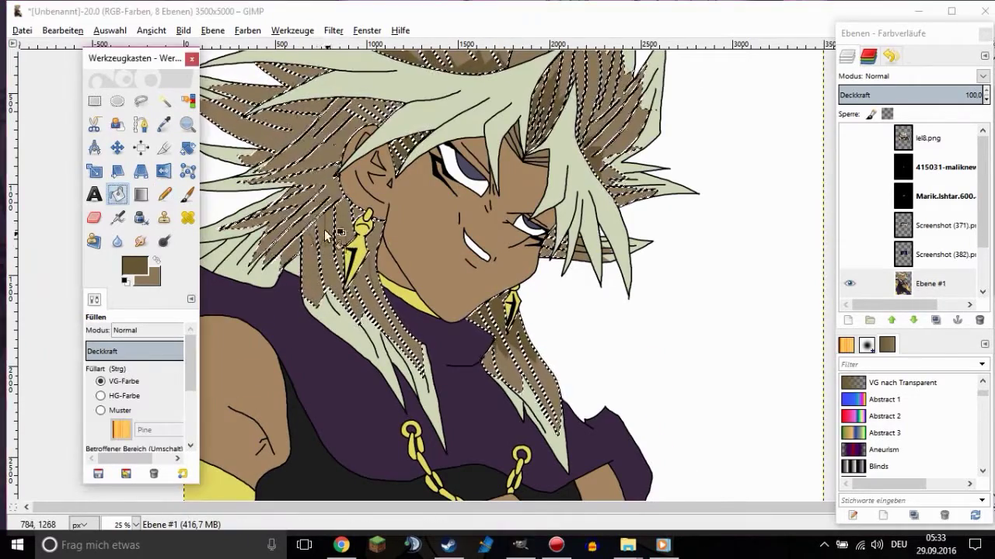
{"action": "left_click", "coordinate": [351, 240]}
{"action": "scroll", "coordinate": [352, 240], "scroll_direction": "up", "scroll_amount": 1, "text": "ctrl"}
{"action": "scroll", "coordinate": [351, 240], "scroll_direction": "down", "scroll_amount": 1, "text": "ctrl"}
{"action": "key", "text": "n"}
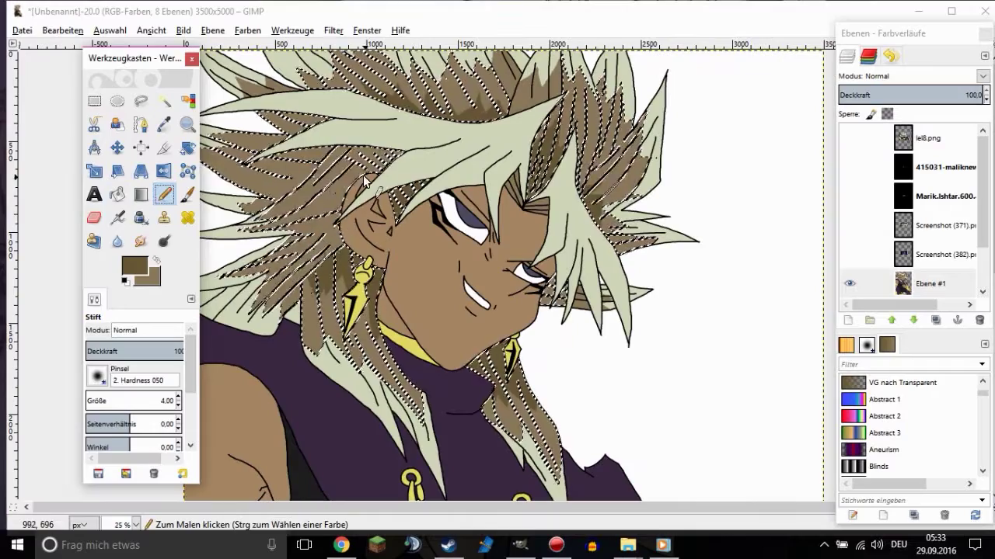
{"action": "key", "text": "shift+b"}
{"action": "left_click", "coordinate": [322, 234]}
{"action": "key", "text": "n"}
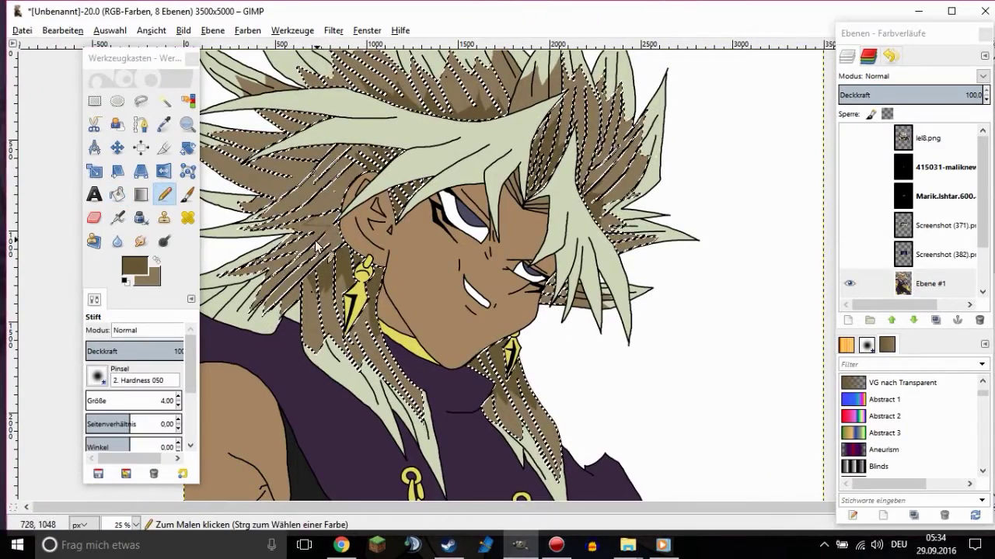
{"action": "key", "text": "shift+b"}
{"action": "left_click", "coordinate": [302, 211]}
Fuzzy-select the far-left brown strands and fill them and the strands beside the face dark brown
{"action": "key", "text": "n"}
{"action": "key", "text": "u"}
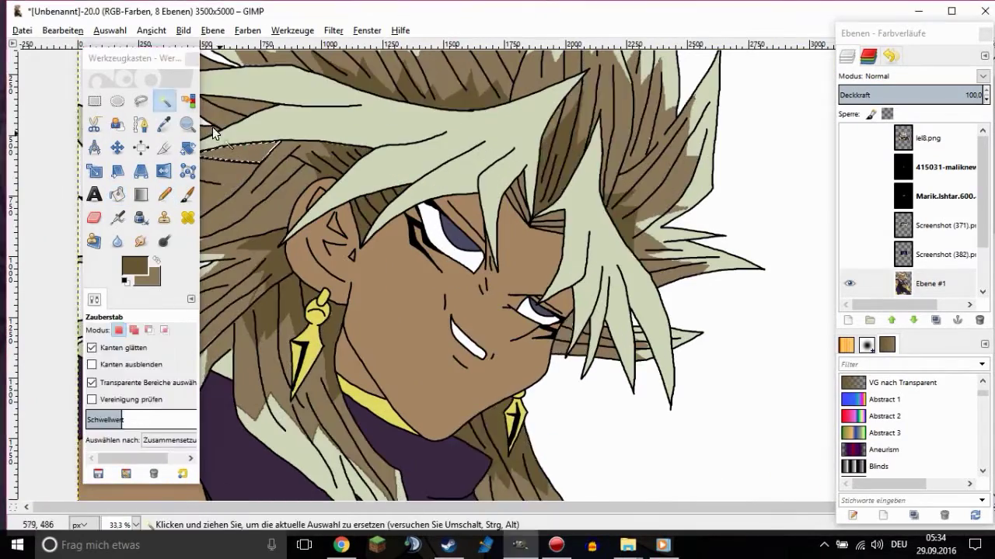
{"action": "left_click_drag", "start_coordinate": [125, 59], "coordinate": [560, 91]}
{"action": "key", "text": "n"}
{"action": "key", "text": "shift+b"}
{"action": "left_click", "coordinate": [224, 181]}
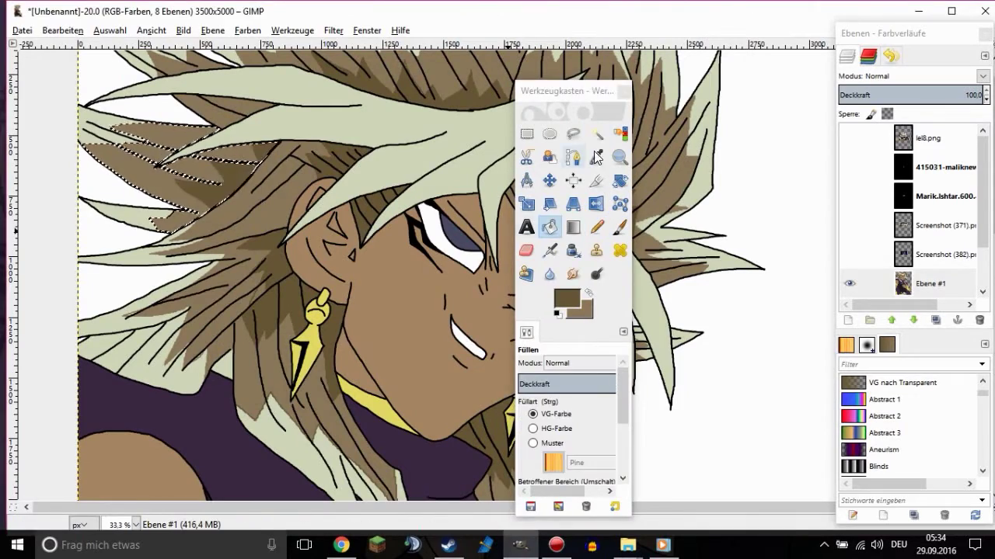
{"action": "key", "text": "n"}
{"action": "left_click", "coordinate": [276, 177]}
{"action": "left_click", "coordinate": [550, 230]}
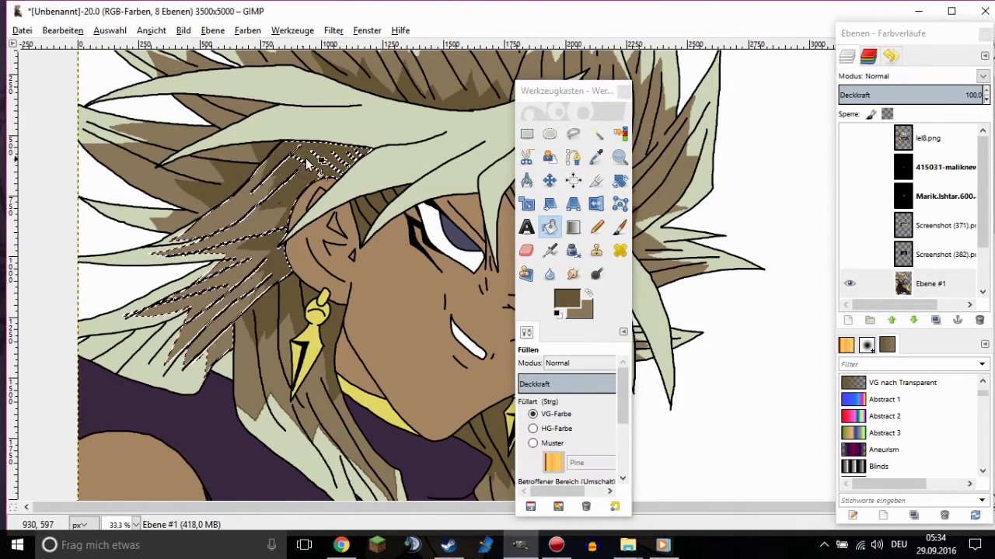
Reset colours to black and draw a Pencil outline along a left hair strand
{"action": "scroll", "coordinate": [302, 146], "scroll_direction": "down", "scroll_amount": 2}
{"action": "left_click_drag", "start_coordinate": [575, 91], "coordinate": [122, 67]}
{"action": "scroll", "coordinate": [269, 140], "scroll_direction": "up", "scroll_amount": 2}
{"action": "key", "text": "n"}
{"action": "key", "text": "d"}
{"action": "scroll", "coordinate": [269, 139], "scroll_direction": "up", "scroll_amount": 1}
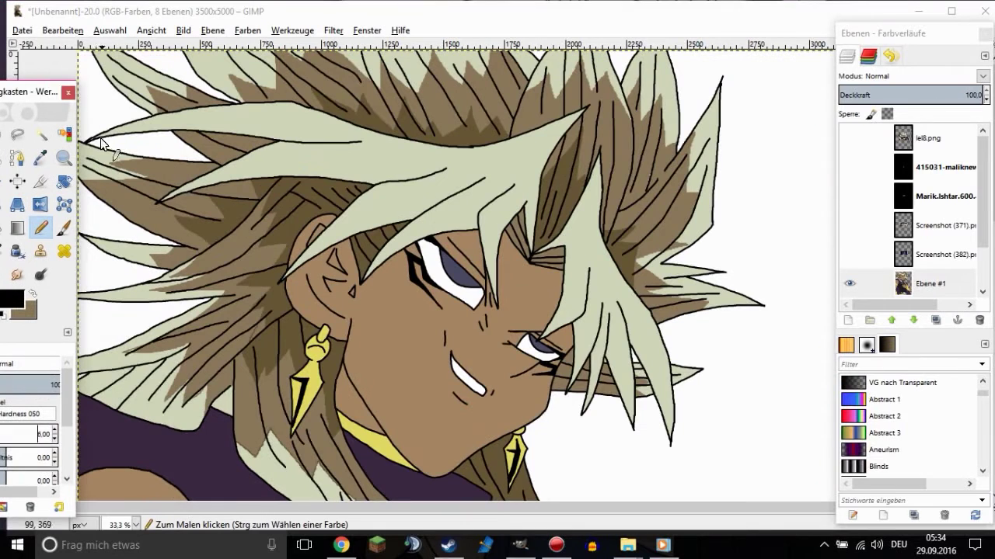
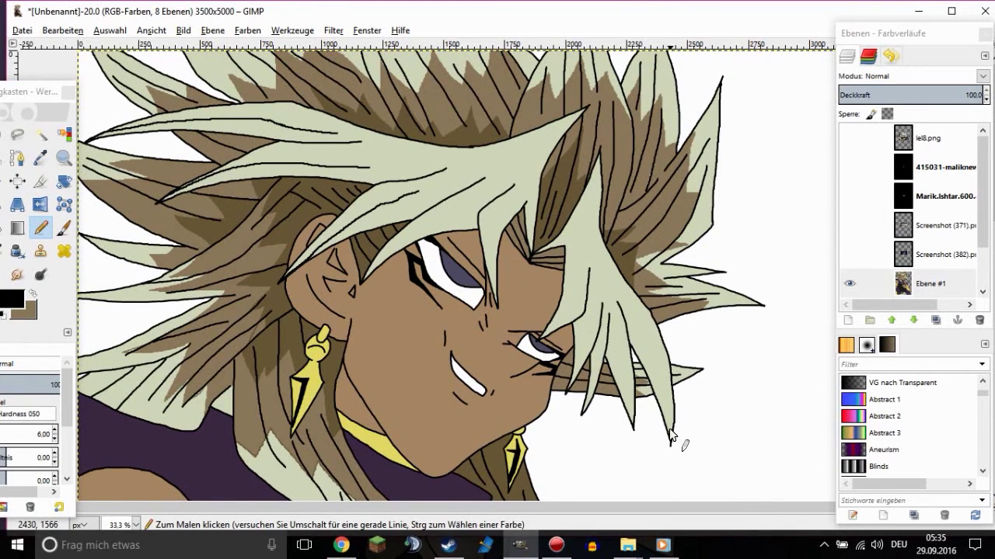
Select the light cream hair areas and make brown the drawing colour
{"action": "left_click", "coordinate": [40, 135]}
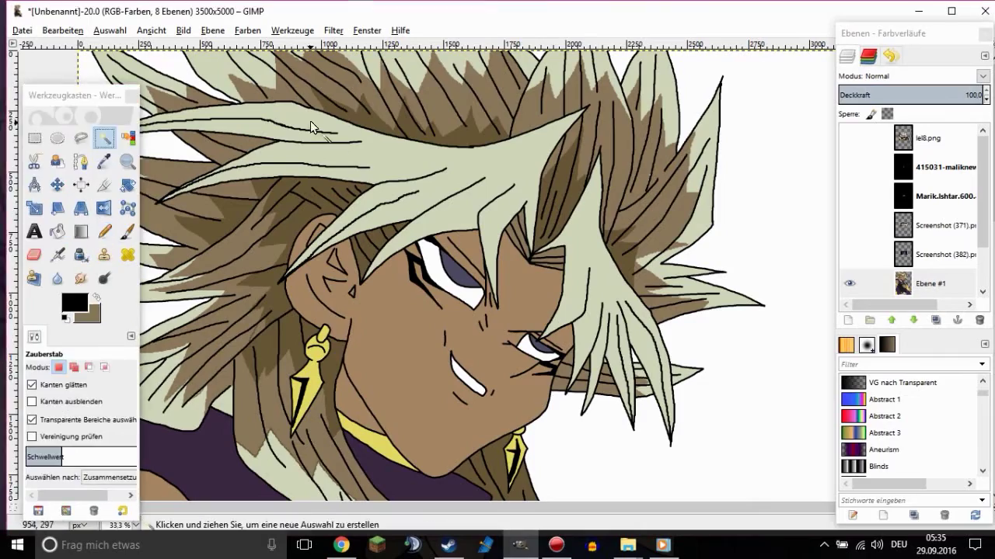
{"action": "left_click", "coordinate": [257, 156]}
{"action": "scroll", "coordinate": [268, 140], "scroll_direction": "up", "scroll_amount": 1}
{"action": "key", "text": "n"}
{"action": "key", "text": "x"}
Draw three thin brown shadow lines along the hair strands
{"action": "left_click_drag", "start_coordinate": [404, 174], "coordinate": [432, 194]}
{"action": "left_click_drag", "start_coordinate": [500, 210], "coordinate": [468, 257]}
{"action": "scroll", "coordinate": [685, 360], "scroll_direction": "right", "scroll_amount": 3}
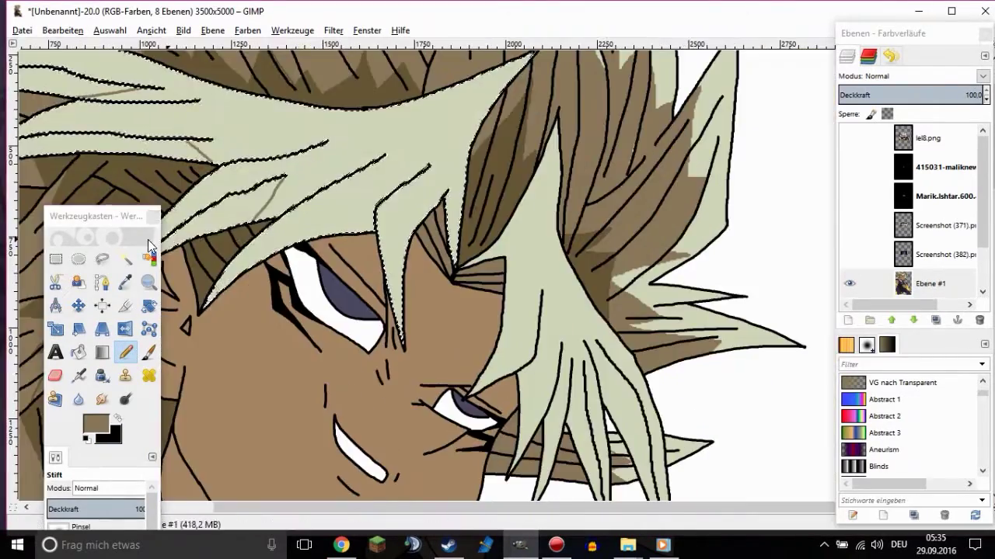
{"action": "scroll", "coordinate": [606, 264], "scroll_direction": "down", "scroll_amount": 2}
{"action": "left_click_drag", "start_coordinate": [612, 323], "coordinate": [607, 262]}
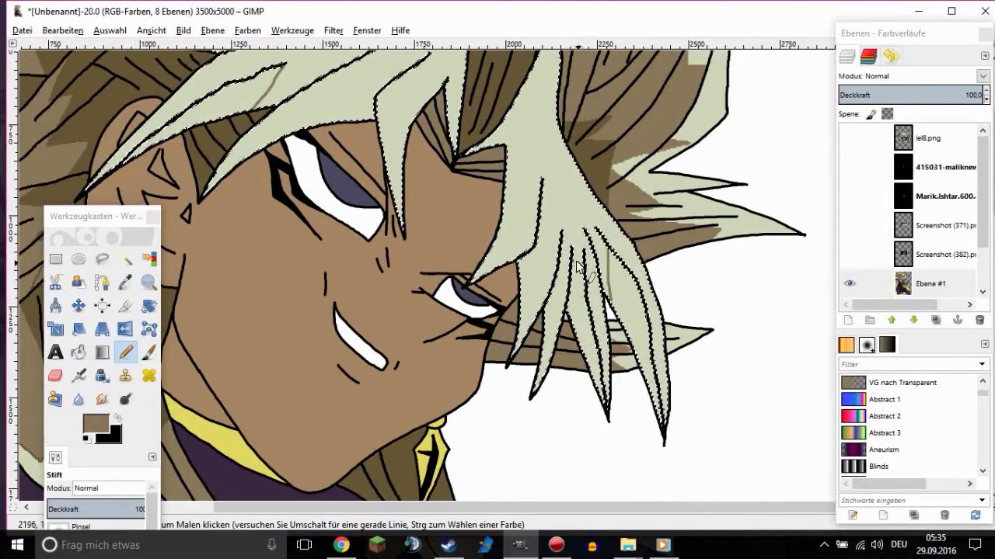
Bucket-fill a hair strand with darker brown
{"action": "key", "text": "shift+b"}
{"action": "key", "text": "minus"}
{"action": "key", "text": "minus"}
{"action": "key", "text": "n"}
{"action": "key", "text": "1"}
{"action": "key", "text": "n"}
{"action": "key", "text": "minus"}
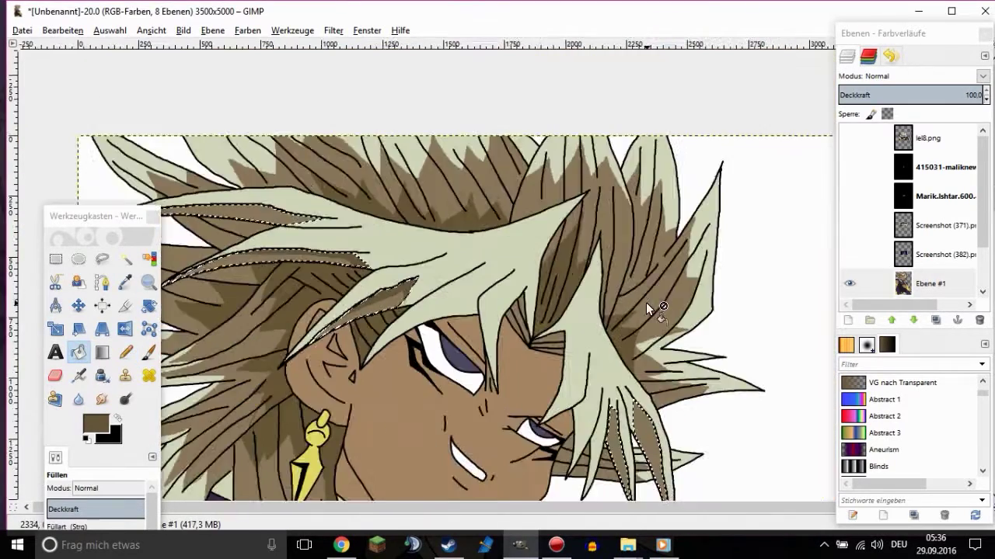
{"action": "key", "text": "minus"}
{"action": "key", "text": "1"}
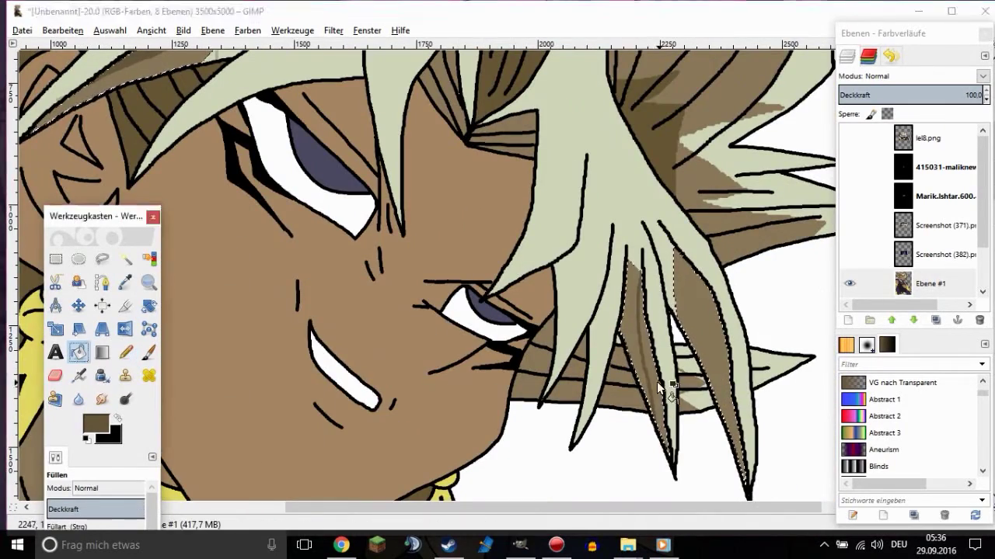
{"action": "left_click", "coordinate": [659, 386]}
{"action": "key", "text": "n"}
{"action": "scroll", "coordinate": [383, 201], "scroll_direction": "down", "scroll_amount": 5}
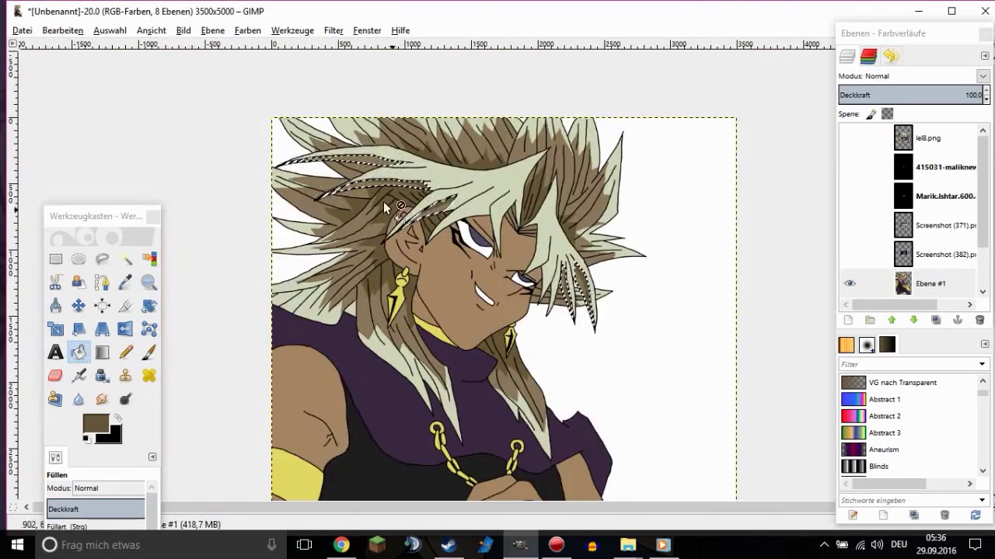
{"action": "scroll", "coordinate": [554, 191], "scroll_direction": "up", "scroll_amount": 1}
Pick the lighter hair brown and keep touching up the hair shadows
{"action": "left_click", "coordinate": [125, 282]}
{"action": "left_click", "coordinate": [125, 352]}
{"action": "scroll", "coordinate": [380, 201], "scroll_direction": "up", "scroll_amount": 4}
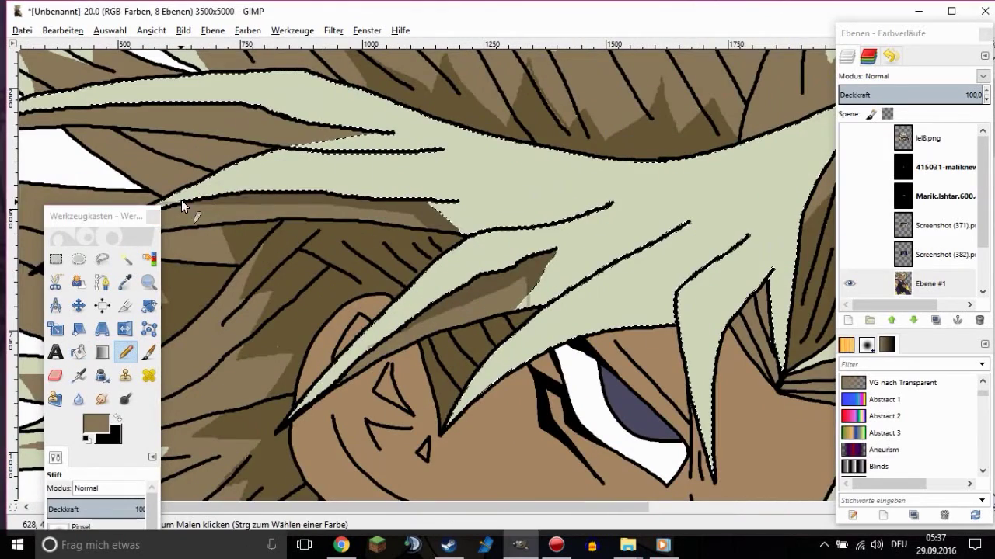
{"action": "scroll", "coordinate": [529, 307], "scroll_direction": "down", "scroll_amount": 3}
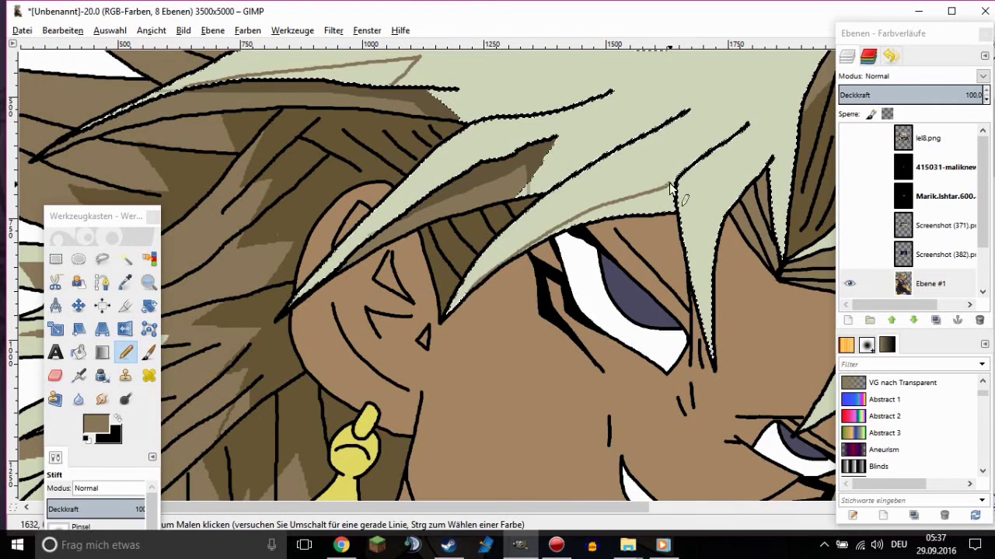
{"action": "scroll", "coordinate": [697, 333], "scroll_direction": "right", "scroll_amount": 5}
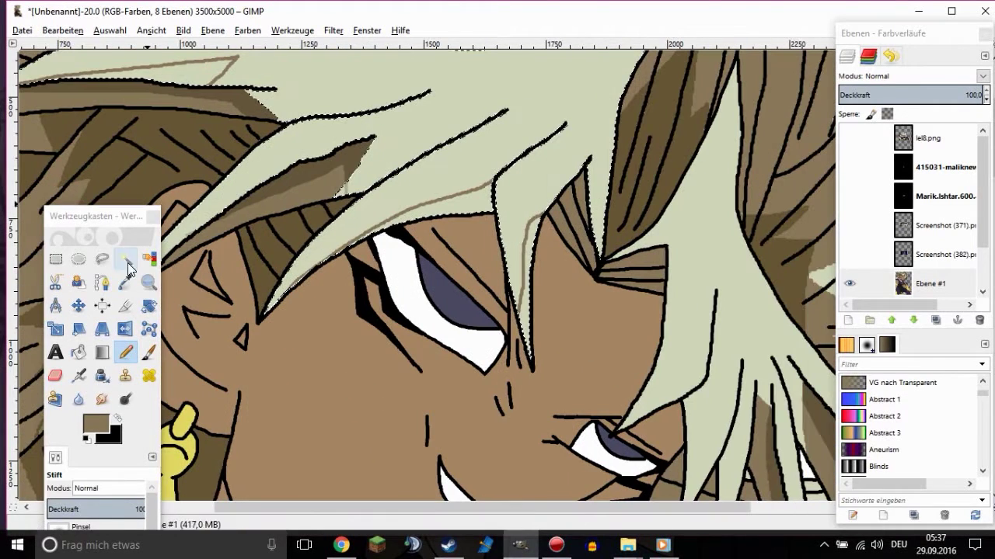
{"action": "scroll", "coordinate": [552, 486], "scroll_direction": "down", "scroll_amount": 3}
{"action": "scroll", "coordinate": [666, 250], "scroll_direction": "right", "scroll_amount": 3}
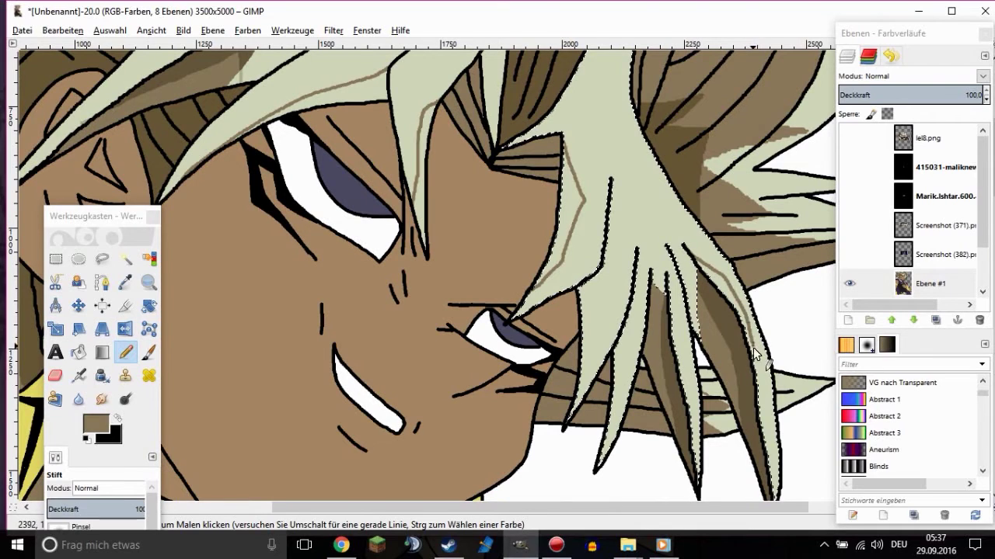
{"action": "key", "text": "shift+b"}
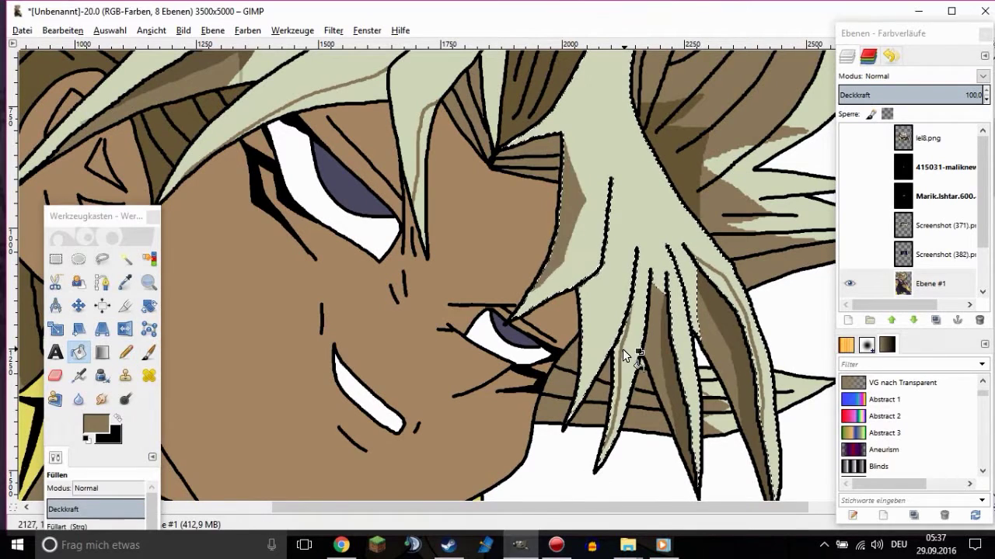
{"action": "scroll", "coordinate": [436, 221], "scroll_direction": "down", "scroll_amount": 2}
{"action": "scroll", "coordinate": [129, 86], "scroll_direction": "up", "scroll_amount": 3}
{"action": "scroll", "coordinate": [470, 219], "scroll_direction": "down", "scroll_amount": 2}
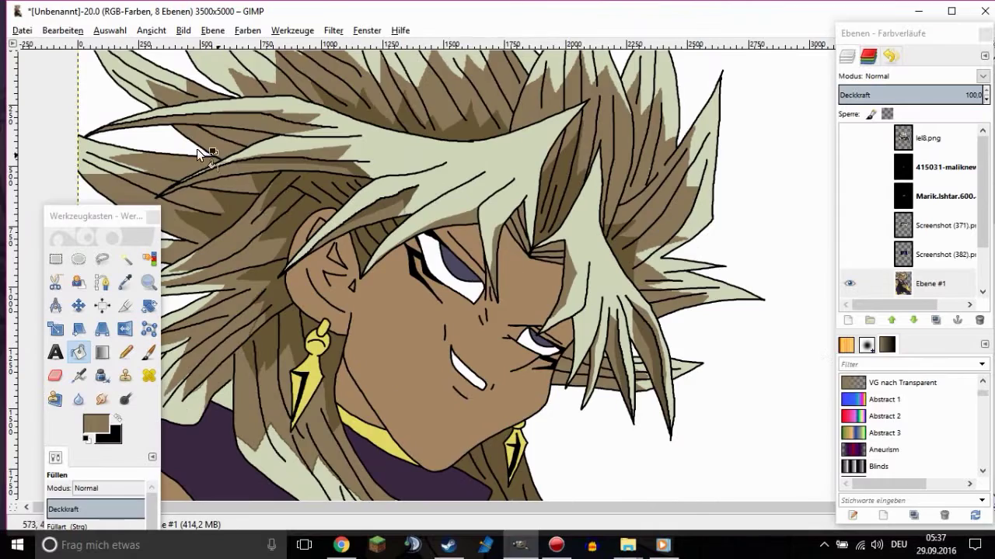
{"action": "scroll", "coordinate": [197, 149], "scroll_direction": "up", "scroll_amount": 5}
{"action": "key", "text": "n"}
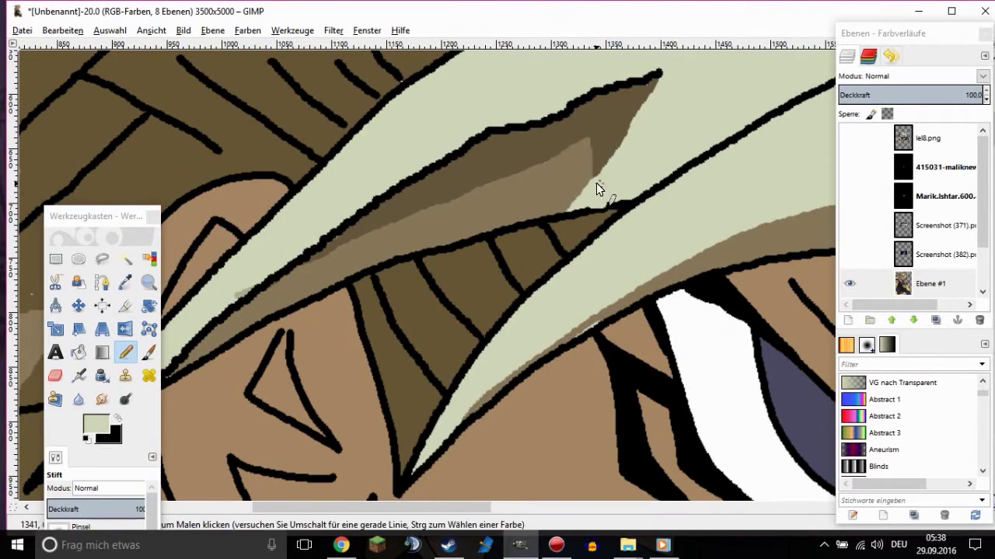
{"action": "scroll", "coordinate": [587, 216], "scroll_direction": "up", "scroll_amount": 2}
{"action": "key", "text": "x"}
{"action": "scroll", "coordinate": [595, 288], "scroll_direction": "up", "scroll_amount": 2}
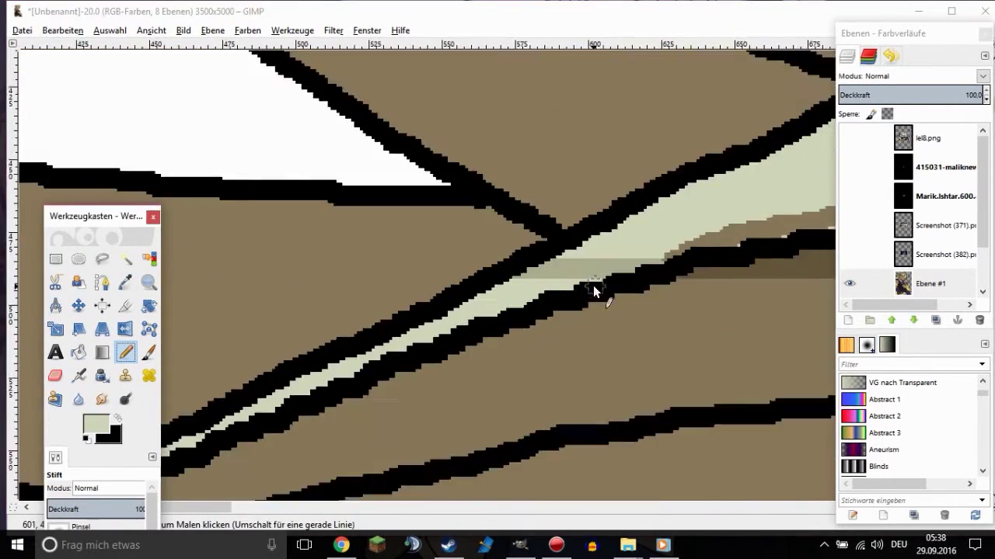
{"action": "scroll", "coordinate": [654, 240], "scroll_direction": "down", "scroll_amount": 8}
Fuzzy-select the purple shirt and set a darker purple foreground colour
{"action": "scroll", "coordinate": [738, 206], "scroll_direction": "down", "scroll_amount": 4}
{"action": "key", "text": "u"}
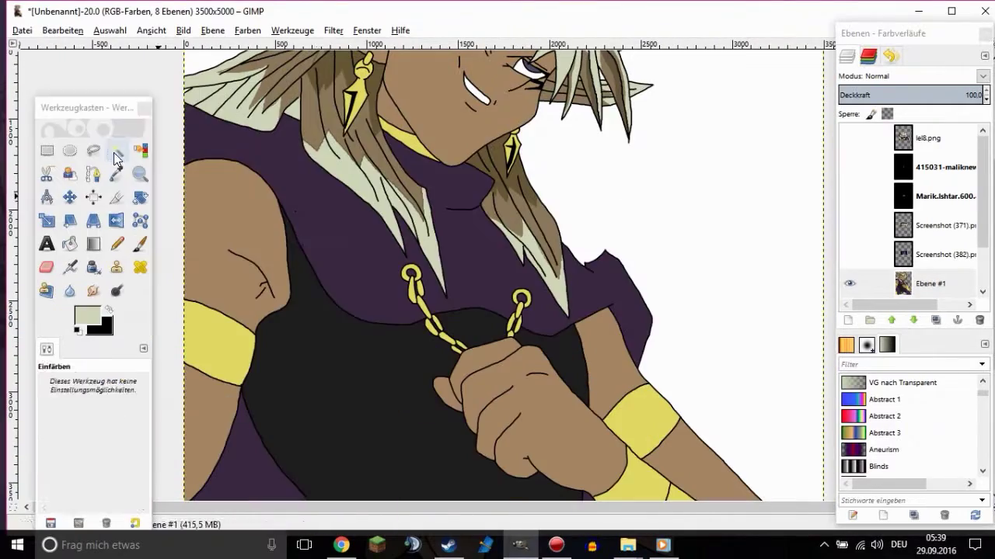
{"action": "left_click", "coordinate": [365, 233]}
{"action": "left_click", "coordinate": [88, 316]}
{"action": "left_click", "coordinate": [188, 362]}
{"action": "scroll", "coordinate": [265, 303], "scroll_direction": "up", "scroll_amount": 3}
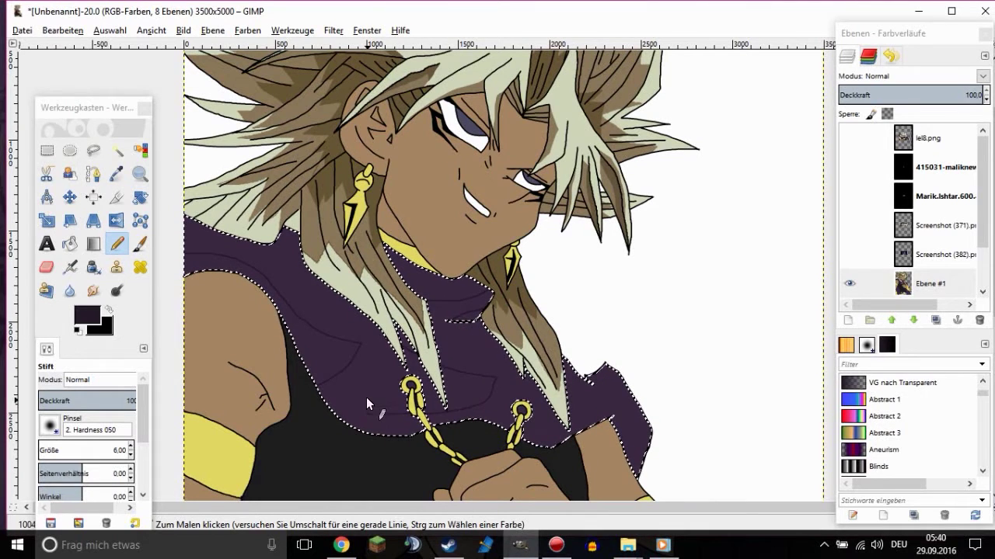
Zoom out to the whole image and select the four parts of the purple cape
{"action": "key", "text": "shift+b"}
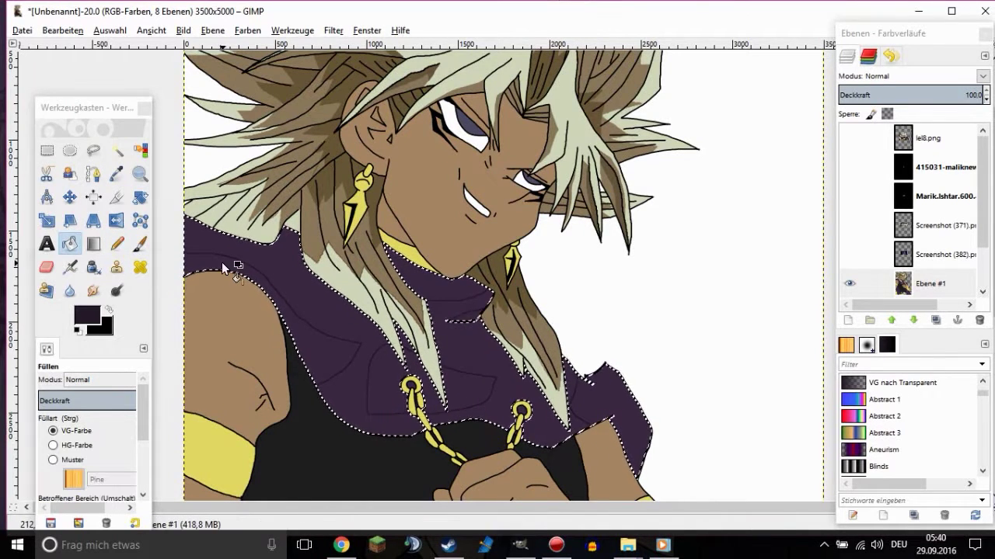
{"action": "scroll", "coordinate": [441, 286], "scroll_direction": "up", "scroll_amount": 3}
{"action": "scroll", "coordinate": [450, 316], "scroll_direction": "up", "scroll_amount": 2}
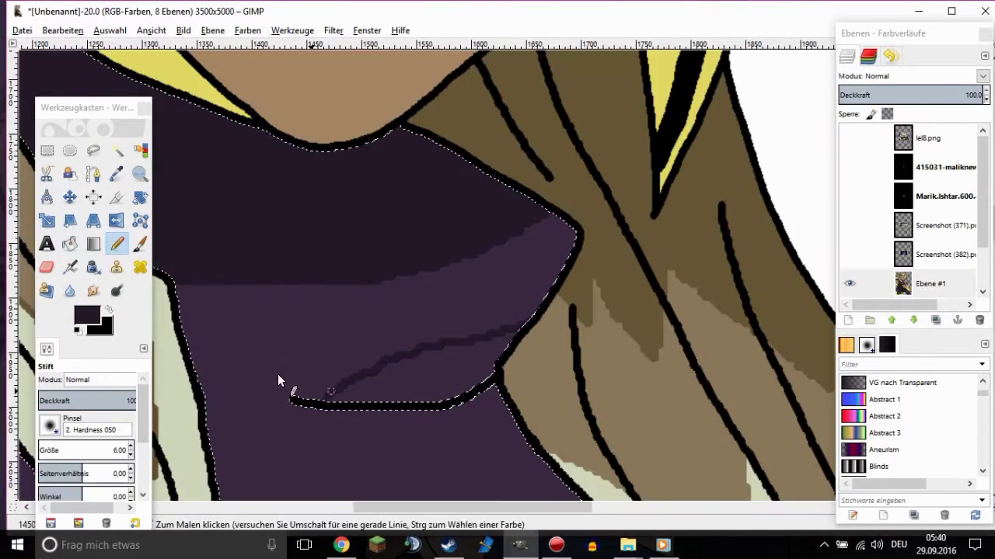
{"action": "key", "text": "shift+ctrl+j"}
{"action": "scroll", "coordinate": [548, 378], "scroll_direction": "down", "scroll_amount": 2}
{"action": "left_click", "coordinate": [116, 244]}
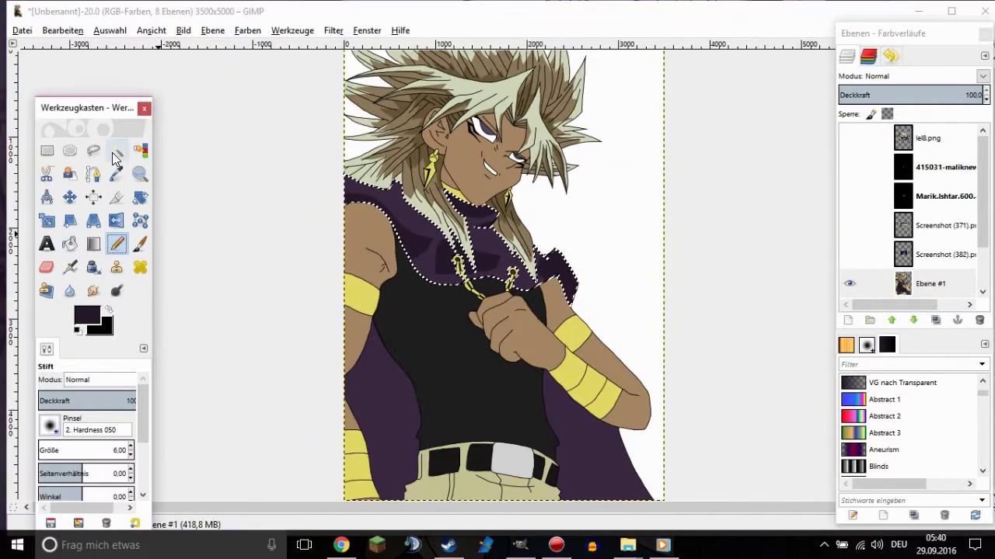
{"action": "left_click", "coordinate": [116, 150]}
{"action": "left_click", "coordinate": [396, 392]}
{"action": "left_click", "coordinate": [571, 432]}
Shade the selected cape areas with dark purple
{"action": "key", "text": "n"}
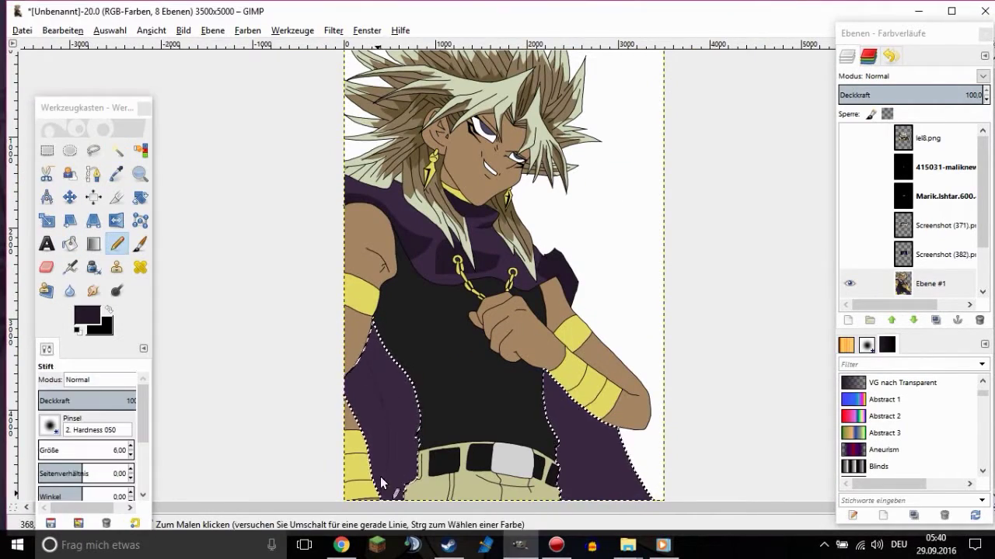
{"action": "key", "text": "shift+b"}
{"action": "scroll", "coordinate": [371, 258], "scroll_direction": "up", "scroll_amount": 1}
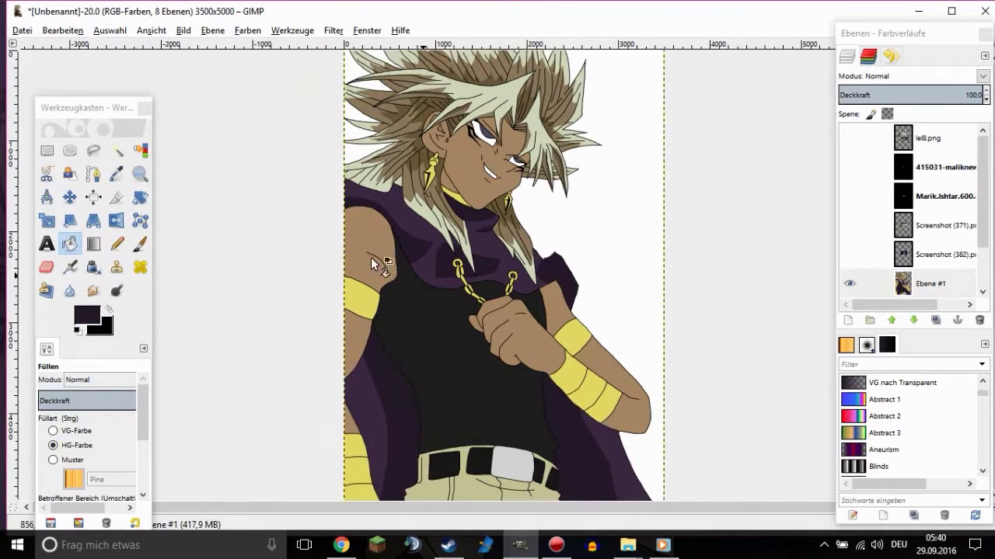
{"action": "scroll", "coordinate": [362, 254], "scroll_direction": "down", "scroll_amount": 2}
{"action": "scroll", "coordinate": [362, 254], "scroll_direction": "up", "scroll_amount": 2}
{"action": "scroll", "coordinate": [361, 254], "scroll_direction": "down", "scroll_amount": 2}
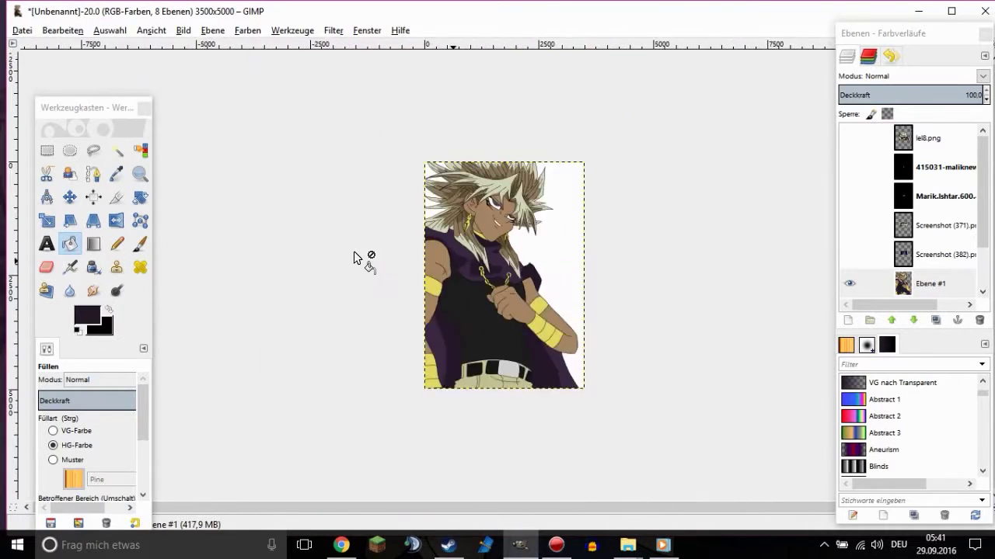
{"action": "scroll", "coordinate": [355, 258], "scroll_direction": "up", "scroll_amount": 4}
Reselect the purple shirt region and shade it with dark purple
{"action": "key", "text": "u"}
{"action": "left_click", "coordinate": [300, 214]}
{"action": "key", "text": "n"}
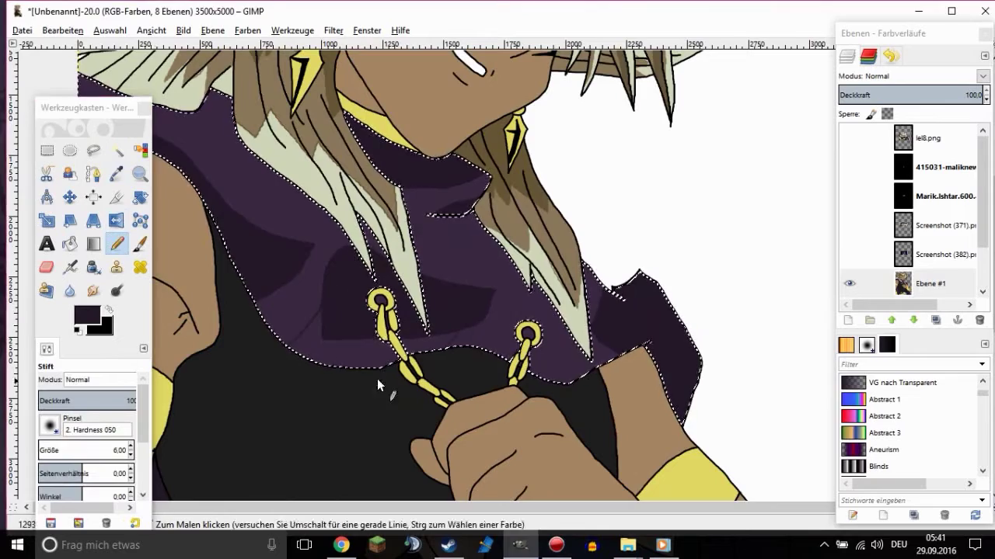
{"action": "key", "text": "shift+b"}
{"action": "scroll", "coordinate": [391, 354], "scroll_direction": "up", "scroll_amount": 2}
{"action": "scroll", "coordinate": [392, 299], "scroll_direction": "up", "scroll_amount": 1}
{"action": "scroll", "coordinate": [392, 299], "scroll_direction": "down", "scroll_amount": 1}
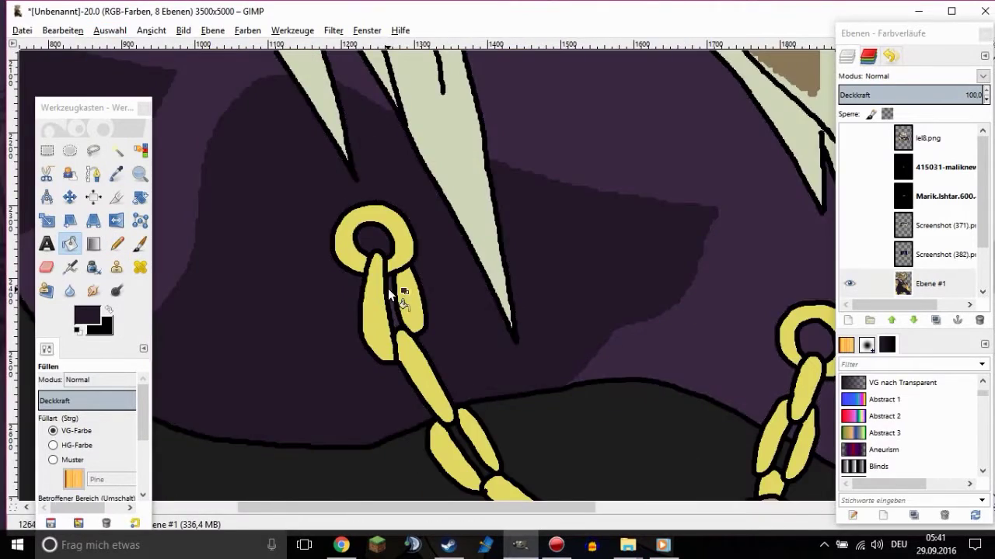
{"action": "scroll", "coordinate": [413, 335], "scroll_direction": "down", "scroll_amount": 5}
{"action": "scroll", "coordinate": [413, 335], "scroll_direction": "up", "scroll_amount": 3}
Clear the selection with Select > None
{"action": "key", "text": "u"}
{"action": "key", "text": "n"}
{"action": "key", "text": "shift+b"}
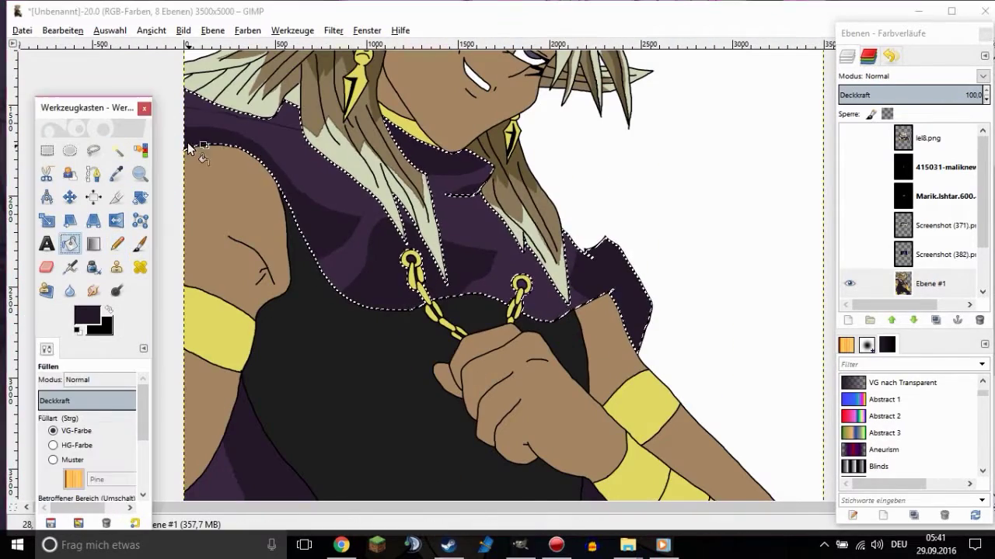
{"action": "left_click", "coordinate": [109, 31]}
{"action": "left_click", "coordinate": [133, 67]}
{"action": "scroll", "coordinate": [440, 242], "scroll_direction": "down", "scroll_amount": 3}
{"action": "scroll", "coordinate": [441, 242], "scroll_direction": "down", "scroll_amount": 2}
Draw a black zig-zag and crown shape on the yellow armband and fill it black
{"action": "key", "text": "u"}
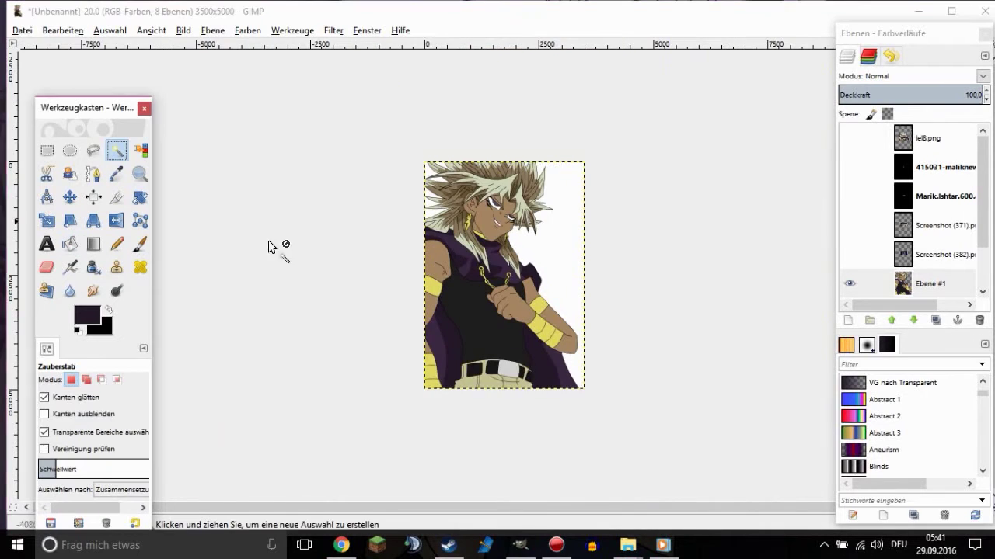
{"action": "scroll", "coordinate": [257, 291], "scroll_direction": "up", "scroll_amount": 3}
{"action": "scroll", "coordinate": [291, 477], "scroll_direction": "up", "scroll_amount": 2}
{"action": "scroll", "coordinate": [598, 396], "scroll_direction": "up", "scroll_amount": 1}
{"action": "key", "text": "x"}
{"action": "key", "text": "n"}
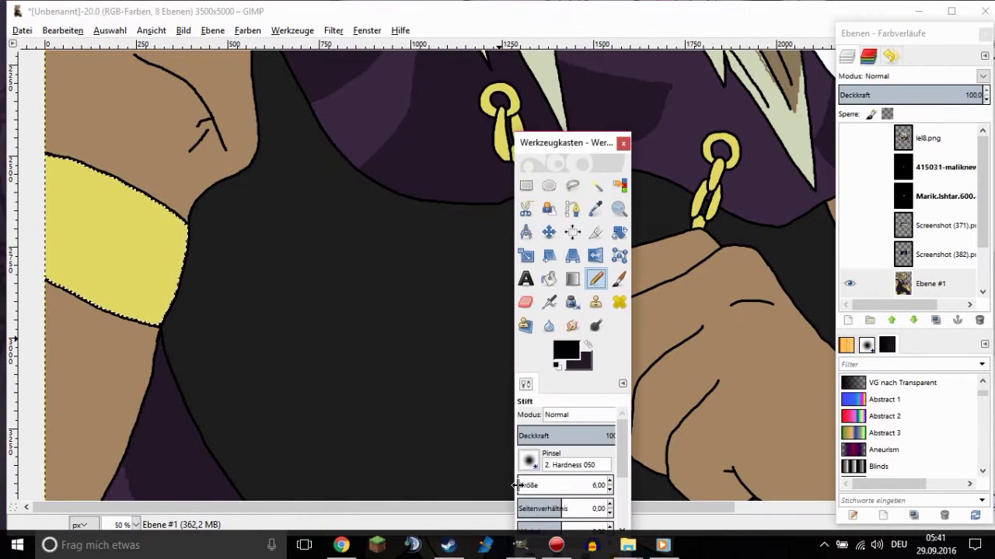
{"action": "mouse_move", "coordinate": [54, 175]}
{"action": "left_mouse_down"}
{"action": "mouse_move", "coordinate": [53, 214]}
{"action": "mouse_move", "coordinate": [88, 220]}
{"action": "mouse_move", "coordinate": [88, 282]}
{"action": "mouse_move", "coordinate": [46, 268]}
{"action": "left_mouse_up"}
{"action": "left_click_drag", "start_coordinate": [64, 189], "coordinate": [108, 201]}
{"action": "key", "text": "shift+b"}
{"action": "left_click", "coordinate": [84, 206]}
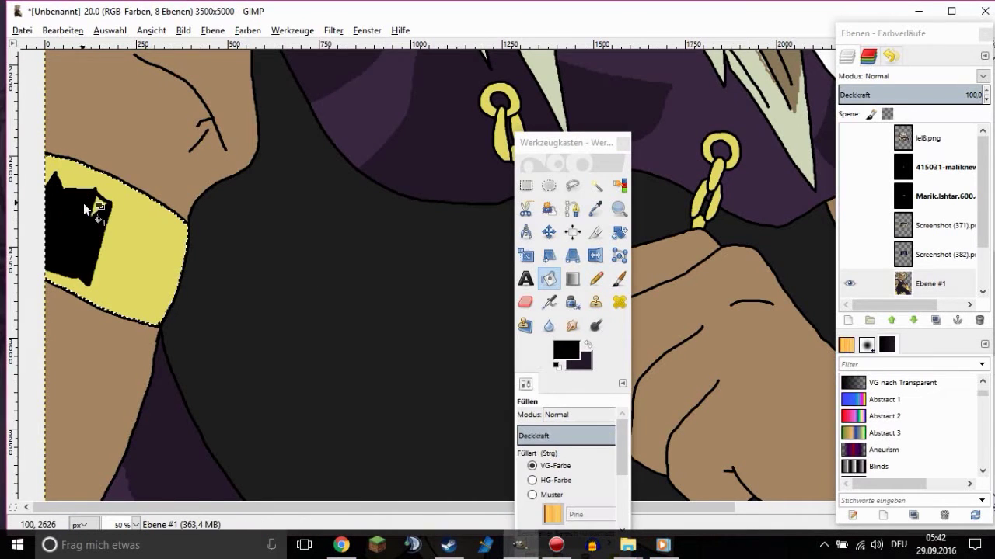
Add jagged black spikes along the top of the armband shape
{"action": "scroll", "coordinate": [100, 229], "scroll_direction": "down", "scroll_amount": 1}
{"action": "key", "text": "n"}
{"action": "scroll", "coordinate": [92, 256], "scroll_direction": "up", "scroll_amount": 3}
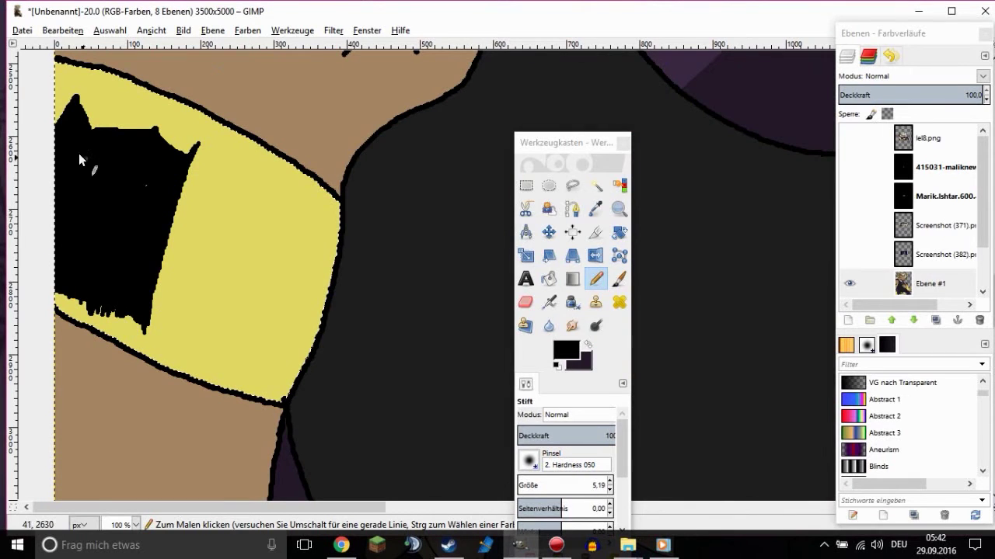
{"action": "left_click_drag", "start_coordinate": [79, 153], "coordinate": [82, 90]}
{"action": "left_click_drag", "start_coordinate": [102, 133], "coordinate": [155, 106]}
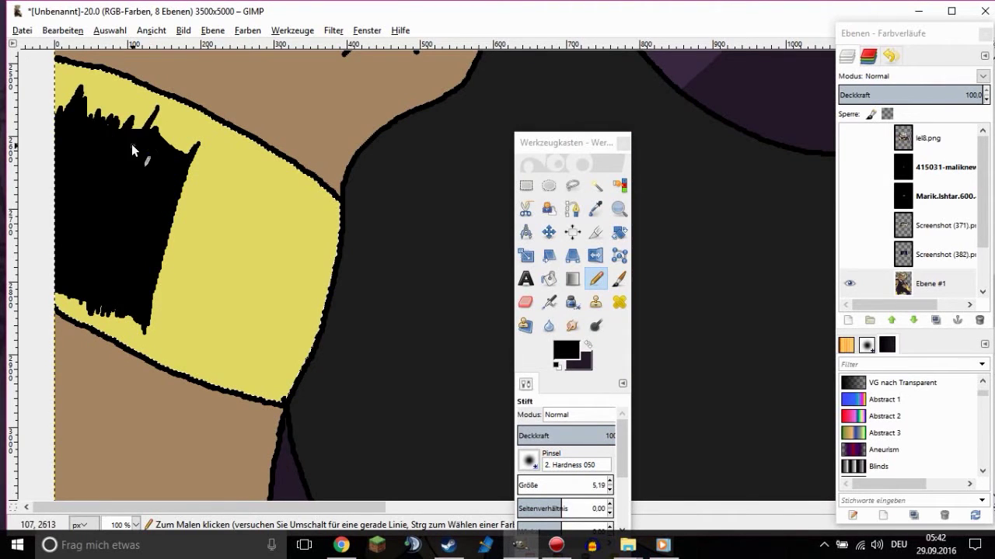
{"action": "scroll", "coordinate": [167, 190], "scroll_direction": "down", "scroll_amount": 6}
Select the yellow upper-arm band and move the floating panel off the artwork
{"action": "left_click", "coordinate": [566, 349]}
{"action": "key", "text": "Escape"}
{"action": "key", "text": "shift+b"}
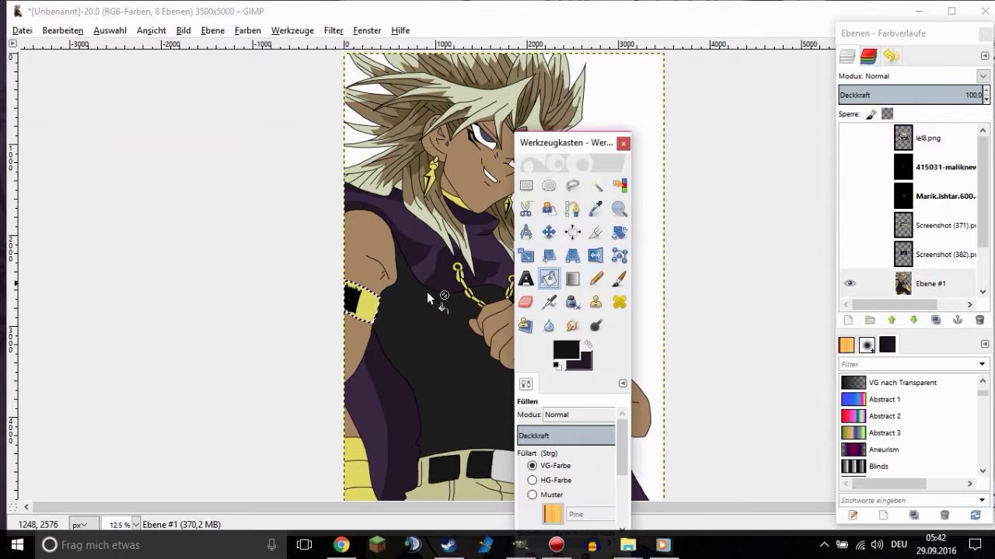
{"action": "scroll", "coordinate": [437, 330], "scroll_direction": "up", "scroll_amount": 4}
{"action": "key", "text": "n"}
{"action": "scroll", "coordinate": [116, 233], "scroll_direction": "up", "scroll_amount": 1}
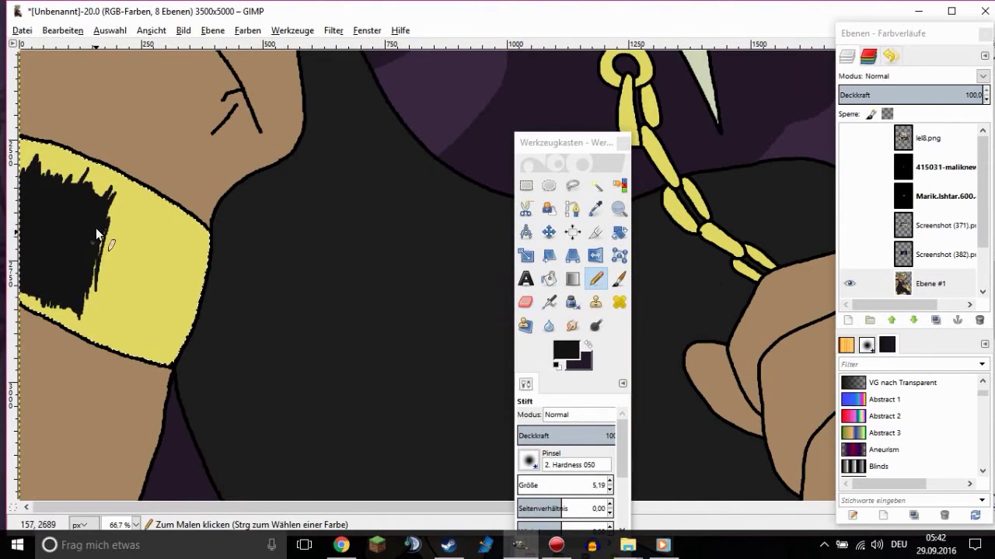
{"action": "scroll", "coordinate": [96, 228], "scroll_direction": "down", "scroll_amount": 5}
{"action": "left_click_drag", "start_coordinate": [560, 143], "coordinate": [50, 130]}
{"action": "scroll", "coordinate": [524, 372], "scroll_direction": "up", "scroll_amount": 4}
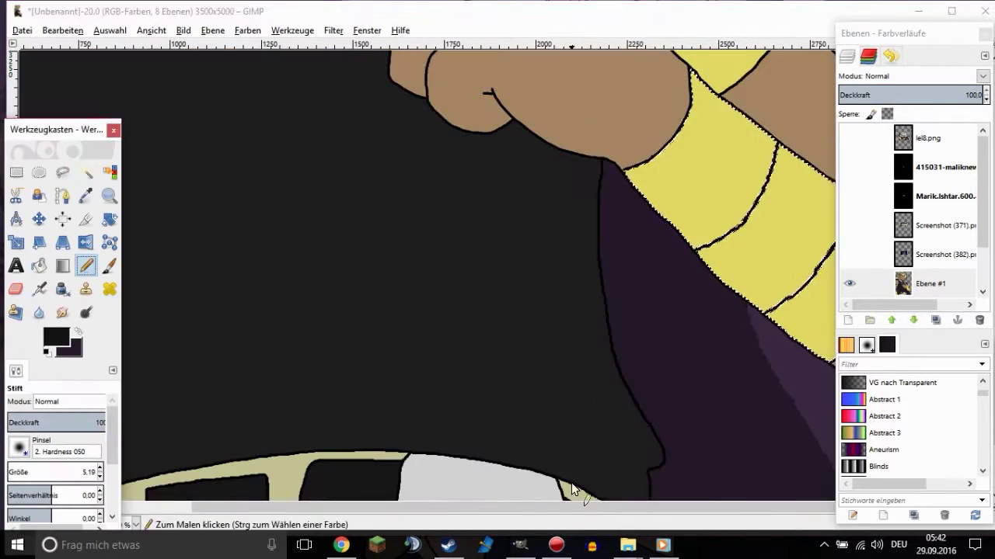
{"action": "scroll", "coordinate": [557, 181], "scroll_direction": "right", "scroll_amount": 3}
Scribble black shading on the lowest wristband section
{"action": "mouse_move", "coordinate": [557, 181]}
{"action": "left_mouse_down"}
{"action": "mouse_move", "coordinate": [585, 206]}
{"action": "mouse_move", "coordinate": [641, 198]}
{"action": "mouse_move", "coordinate": [619, 220]}
{"action": "mouse_move", "coordinate": [605, 173]}
{"action": "mouse_move", "coordinate": [581, 186]}
{"action": "mouse_move", "coordinate": [590, 163]}
{"action": "mouse_move", "coordinate": [601, 208]}
{"action": "left_mouse_up"}
{"action": "mouse_move", "coordinate": [657, 245]}
{"action": "left_mouse_down"}
{"action": "mouse_move", "coordinate": [657, 229]}
{"action": "mouse_move", "coordinate": [630, 250]}
{"action": "mouse_move", "coordinate": [675, 248]}
{"action": "mouse_move", "coordinate": [667, 290]}
{"action": "mouse_move", "coordinate": [694, 261]}
{"action": "mouse_move", "coordinate": [686, 319]}
{"action": "mouse_move", "coordinate": [759, 297]}
{"action": "mouse_move", "coordinate": [747, 334]}
{"action": "left_mouse_up"}
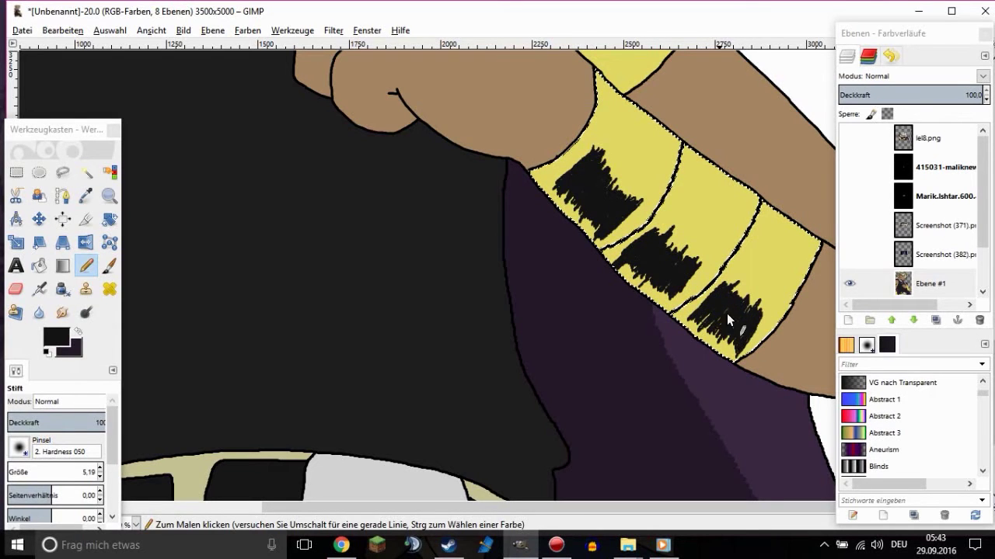
{"action": "key", "text": "shift+ctrl+j"}
{"action": "key", "text": "u"}
Fuzzy-select the upper wristband section and scribble black over it
{"action": "left_click", "coordinate": [579, 227]}
{"action": "key", "text": "n"}
{"action": "scroll", "coordinate": [576, 219], "scroll_direction": "up", "scroll_amount": 3}
{"action": "mouse_move", "coordinate": [673, 222]}
{"action": "left_mouse_down"}
{"action": "mouse_move", "coordinate": [643, 245]}
{"action": "mouse_move", "coordinate": [708, 262]}
{"action": "mouse_move", "coordinate": [702, 281]}
{"action": "mouse_move", "coordinate": [665, 296]}
{"action": "mouse_move", "coordinate": [681, 267]}
{"action": "mouse_move", "coordinate": [676, 248]}
{"action": "mouse_move", "coordinate": [635, 262]}
{"action": "left_mouse_up"}
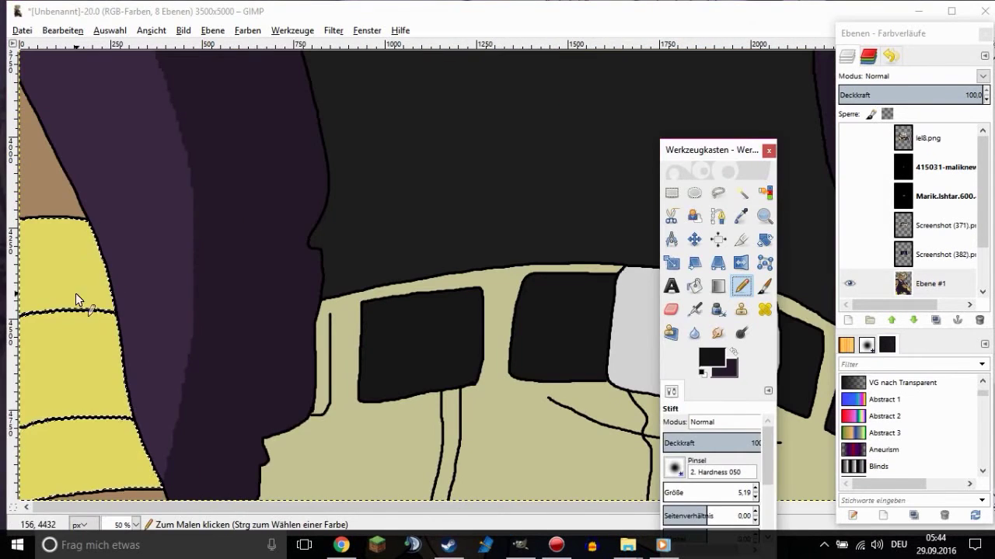
Scribble black patches in the lower-left and bottom yellow bands
{"action": "mouse_move", "coordinate": [76, 293]}
{"action": "left_mouse_down"}
{"action": "mouse_move", "coordinate": [33, 275]}
{"action": "mouse_move", "coordinate": [68, 257]}
{"action": "mouse_move", "coordinate": [36, 242]}
{"action": "mouse_move", "coordinate": [38, 258]}
{"action": "mouse_move", "coordinate": [65, 273]}
{"action": "mouse_move", "coordinate": [49, 330]}
{"action": "mouse_move", "coordinate": [87, 331]}
{"action": "mouse_move", "coordinate": [47, 347]}
{"action": "mouse_move", "coordinate": [94, 351]}
{"action": "mouse_move", "coordinate": [66, 389]}
{"action": "mouse_move", "coordinate": [80, 366]}
{"action": "left_mouse_up"}
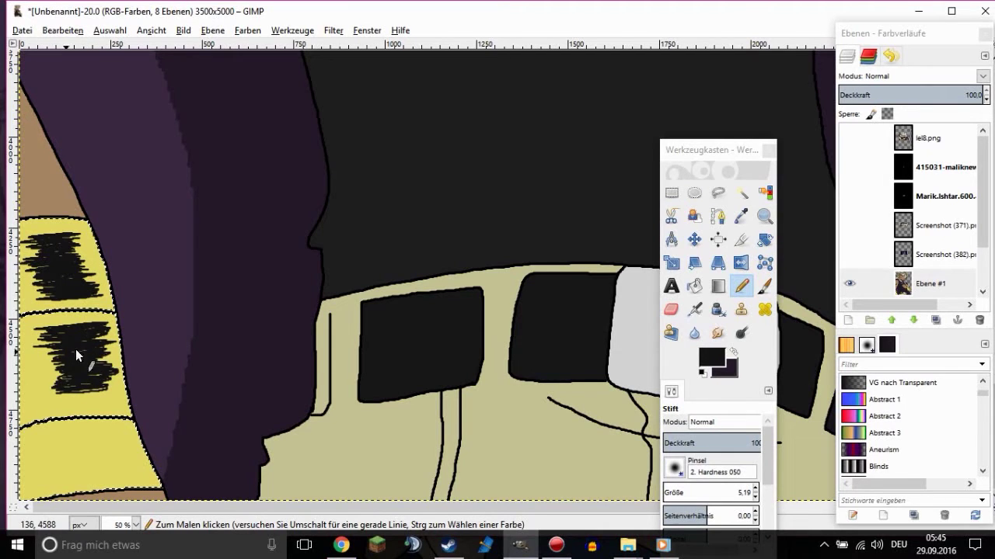
{"action": "left_click_drag", "start_coordinate": [76, 404], "coordinate": [62, 400]}
{"action": "mouse_move", "coordinate": [119, 428]}
{"action": "left_mouse_down"}
{"action": "mouse_move", "coordinate": [95, 452]}
{"action": "mouse_move", "coordinate": [104, 462]}
{"action": "mouse_move", "coordinate": [82, 472]}
{"action": "mouse_move", "coordinate": [138, 478]}
{"action": "left_mouse_up"}
Add more black strokes to the left yellow band, then select a region by colour
{"action": "left_click", "coordinate": [747, 286]}
{"action": "left_click_drag", "start_coordinate": [16, 165], "coordinate": [59, 183]}
{"action": "left_click_drag", "start_coordinate": [83, 218], "coordinate": [84, 233]}
{"action": "key", "text": "minus"}
{"action": "key", "text": "minus"}
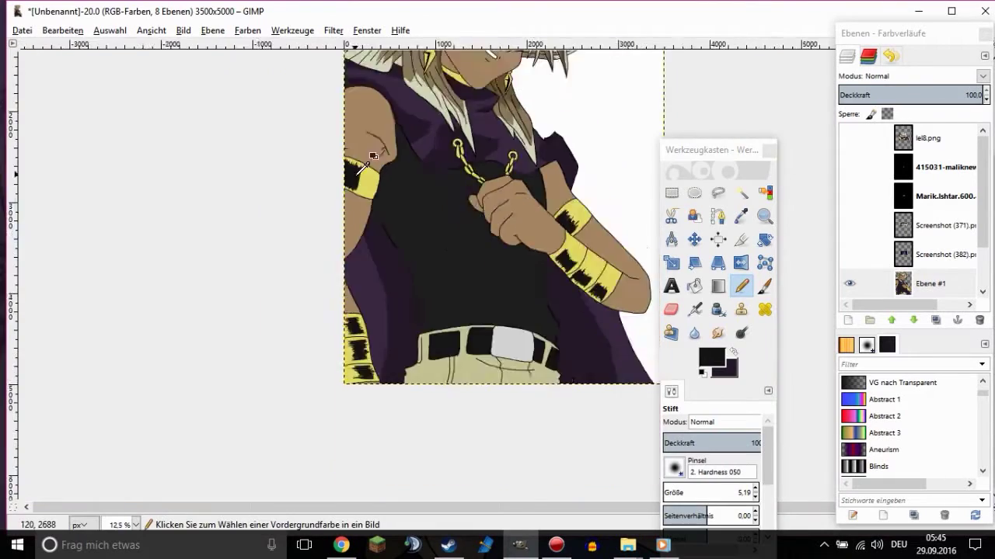
{"action": "key", "text": "minus"}
{"action": "left_click_drag", "start_coordinate": [699, 149], "coordinate": [196, 111]}
Select two shirt regions and fill them with black
{"action": "left_click", "coordinate": [228, 154]}
{"action": "left_click", "coordinate": [467, 258]}
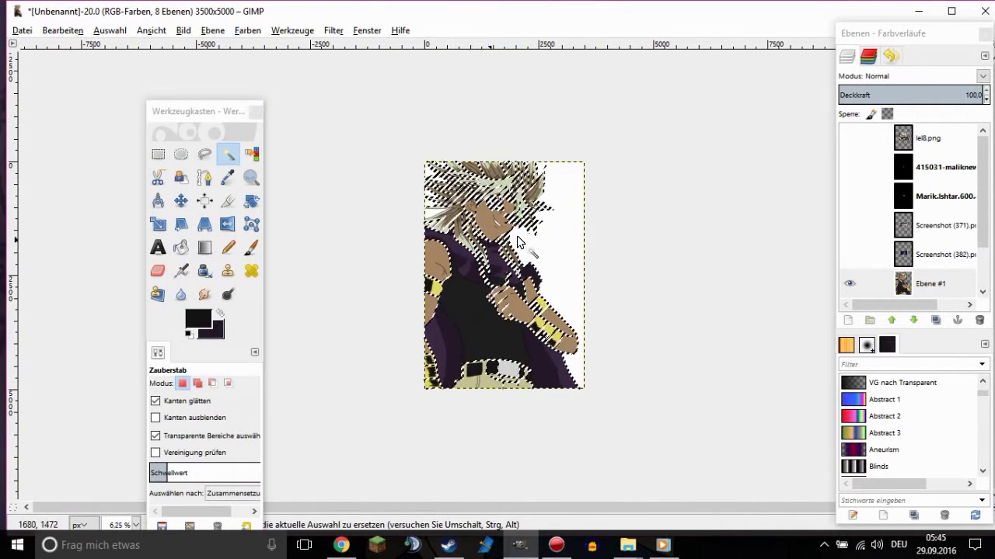
{"action": "key", "text": "plus"}
{"action": "key", "text": "plus"}
{"action": "key", "text": "plus"}
{"action": "key", "text": "n"}
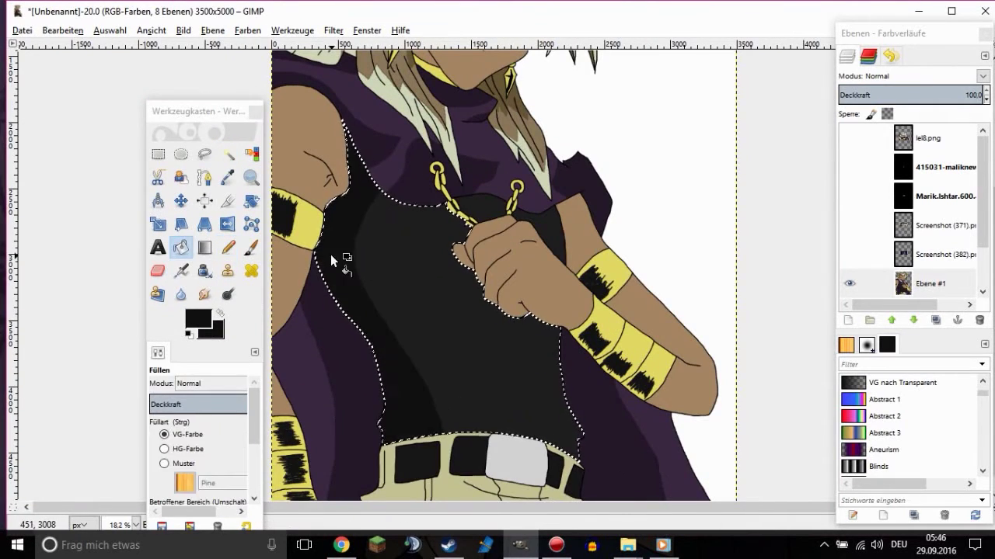
{"action": "key", "text": "u"}
{"action": "key", "text": "plus"}
{"action": "key", "text": "plus"}
{"action": "key", "text": "plus"}
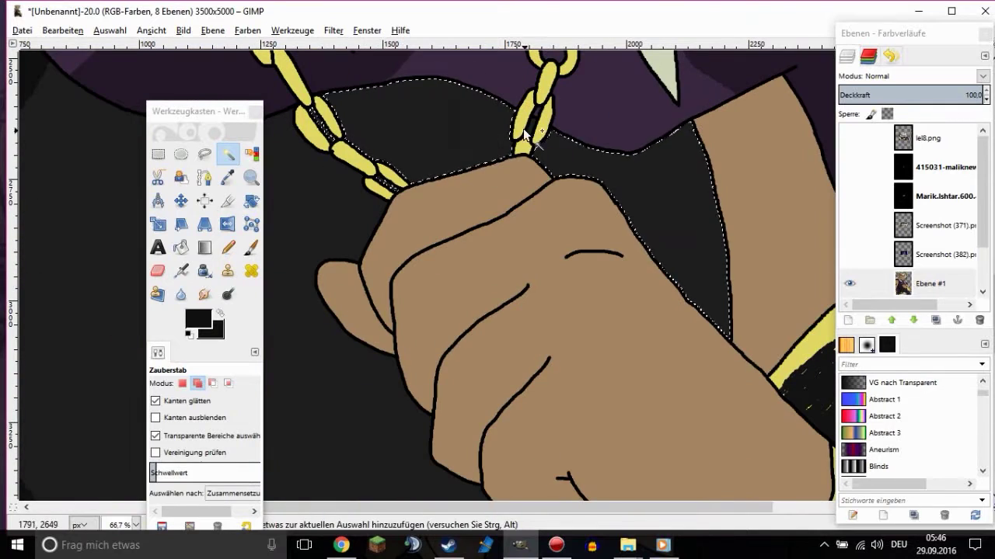
{"action": "key", "text": "shift+b"}
{"action": "left_click", "coordinate": [477, 145]}
Select the whole black shirt area, fill it black, and clear the selection
{"action": "key", "text": "n"}
{"action": "key", "text": "minus"}
{"action": "key", "text": "minus"}
{"action": "key", "text": "minus"}
{"action": "key", "text": "u"}
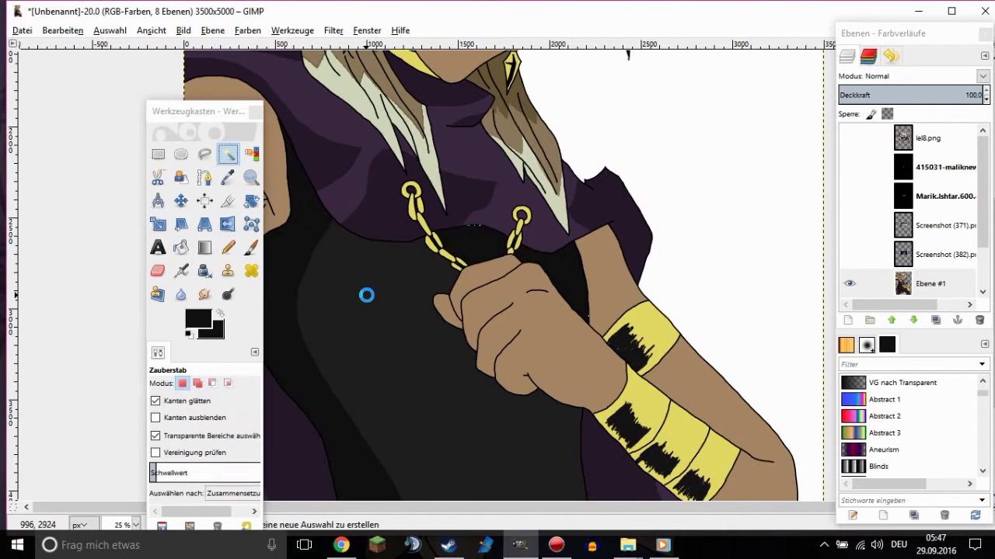
{"action": "left_click", "coordinate": [366, 293]}
{"action": "key", "text": "n"}
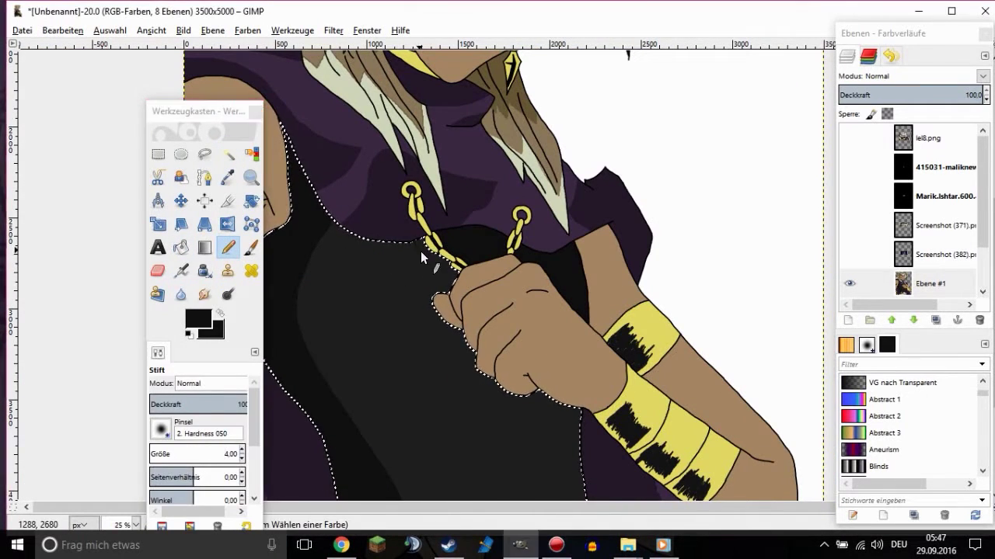
{"action": "scroll", "coordinate": [481, 335], "scroll_direction": "down", "scroll_amount": 3}
{"action": "key", "text": "shift+b"}
{"action": "left_click", "coordinate": [431, 214]}
{"action": "key", "text": "minus"}
{"action": "key", "text": "minus"}
{"action": "left_click", "coordinate": [110, 30]}
{"action": "left_click", "coordinate": [122, 64]}
{"action": "key", "text": "minus"}
{"action": "key", "text": "minus"}
Select the khaki trousers and set a darker khaki paint colour sampled from them
{"action": "key", "text": "plus"}
{"action": "key", "text": "plus"}
{"action": "key", "text": "plus"}
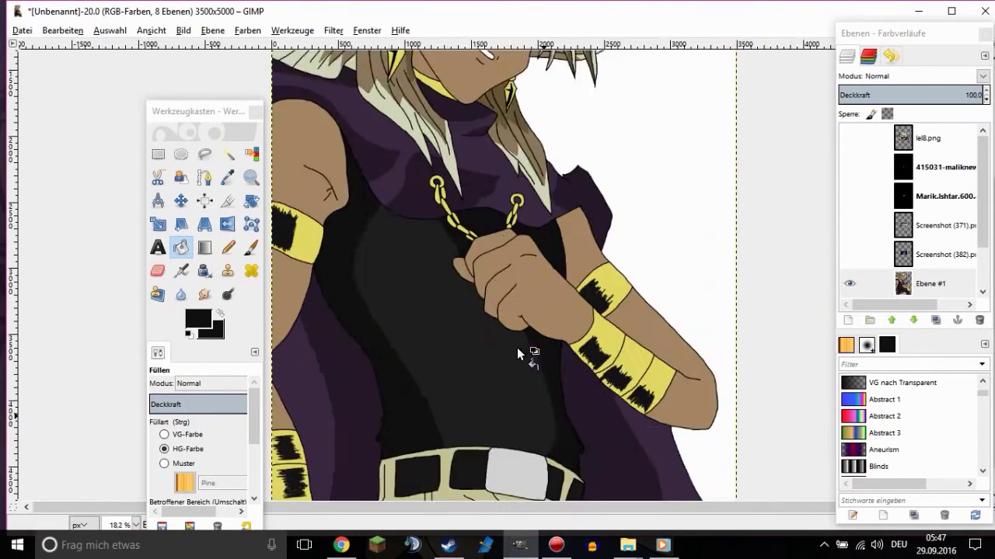
{"action": "key", "text": "u"}
{"action": "left_click", "coordinate": [532, 468]}
{"action": "key", "text": "o"}
{"action": "left_click", "coordinate": [412, 431]}
{"action": "left_click", "coordinate": [111, 281]}
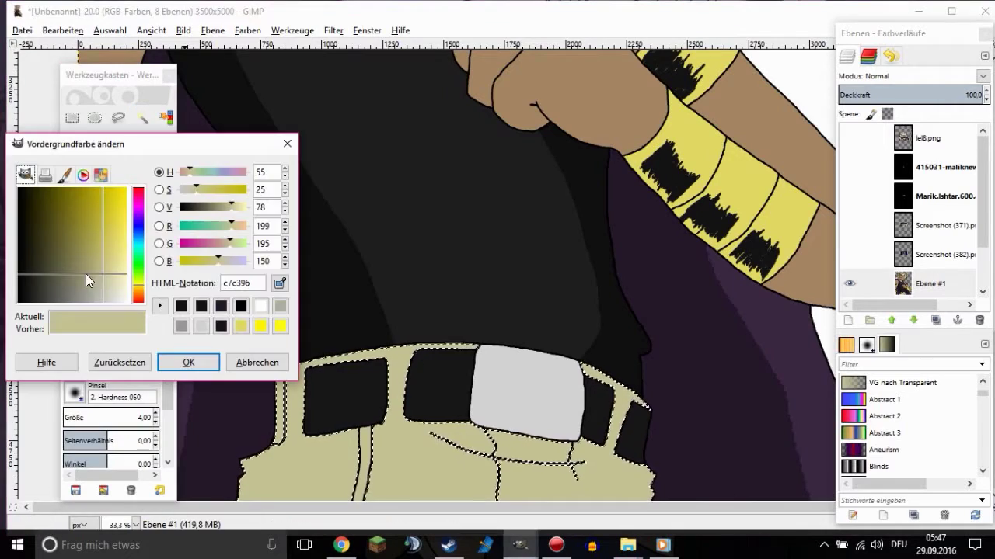
{"action": "left_click", "coordinate": [177, 360]}
{"action": "key", "text": "n"}
{"action": "key", "text": "plus"}
Pencil zigzag fold lines on the trousers and fill the fold shapes with darker khaki
{"action": "mouse_move", "coordinate": [408, 401]}
{"action": "left_mouse_down"}
{"action": "mouse_move", "coordinate": [449, 478]}
{"action": "mouse_move", "coordinate": [582, 431]}
{"action": "mouse_move", "coordinate": [567, 483]}
{"action": "left_mouse_up"}
{"action": "left_click", "coordinate": [141, 257]}
{"action": "left_click_drag", "start_coordinate": [435, 404], "coordinate": [547, 469]}
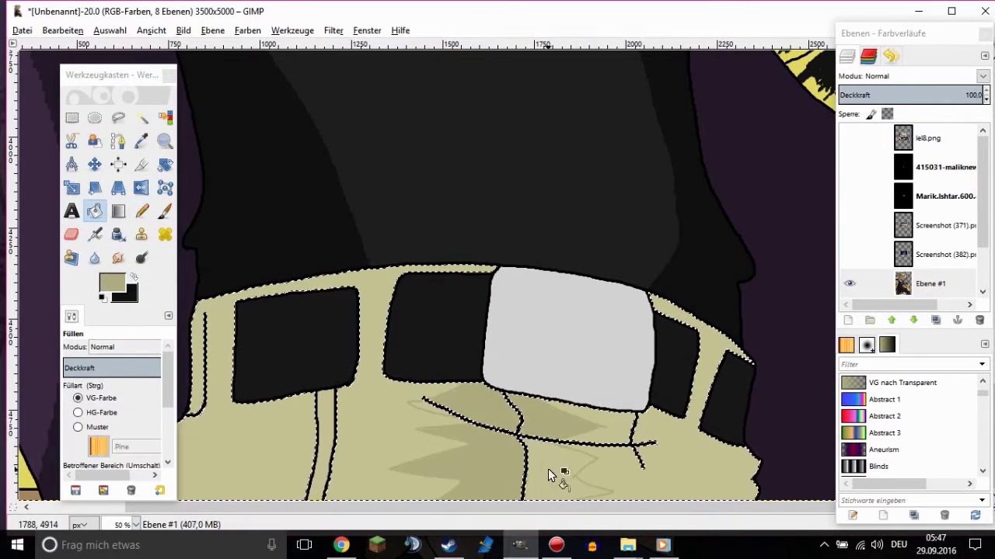
{"action": "key", "text": "minus"}
{"action": "left_click", "coordinate": [141, 211]}
{"action": "left_click", "coordinate": [94, 211]}
{"action": "key", "text": "n"}
{"action": "left_click", "coordinate": [94, 210]}
{"action": "left_click", "coordinate": [142, 211]}
Select the fold area and add lighter khaki zigzag strokes inside the folds
{"action": "key", "text": "shift+b"}
{"action": "key", "text": "u"}
{"action": "mouse_move", "coordinate": [466, 443]}
{"action": "left_mouse_down"}
{"action": "mouse_move", "coordinate": [513, 470]}
{"action": "mouse_move", "coordinate": [450, 462]}
{"action": "left_mouse_up"}
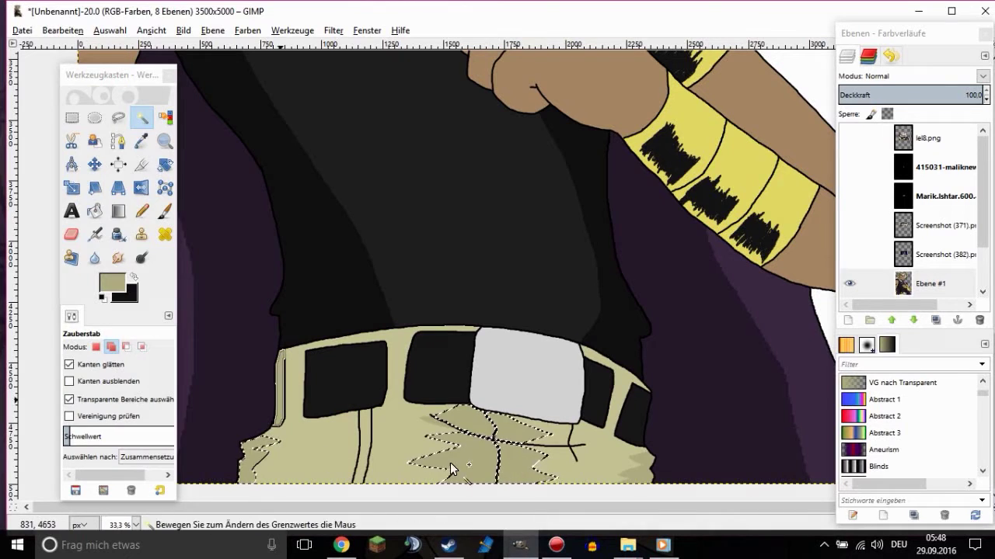
{"action": "key", "text": "n"}
{"action": "left_click", "coordinate": [111, 282]}
{"action": "left_click", "coordinate": [191, 362]}
{"action": "key", "text": "plus"}
{"action": "key", "text": "plus"}
{"action": "left_click_drag", "start_coordinate": [511, 371], "coordinate": [489, 462]}
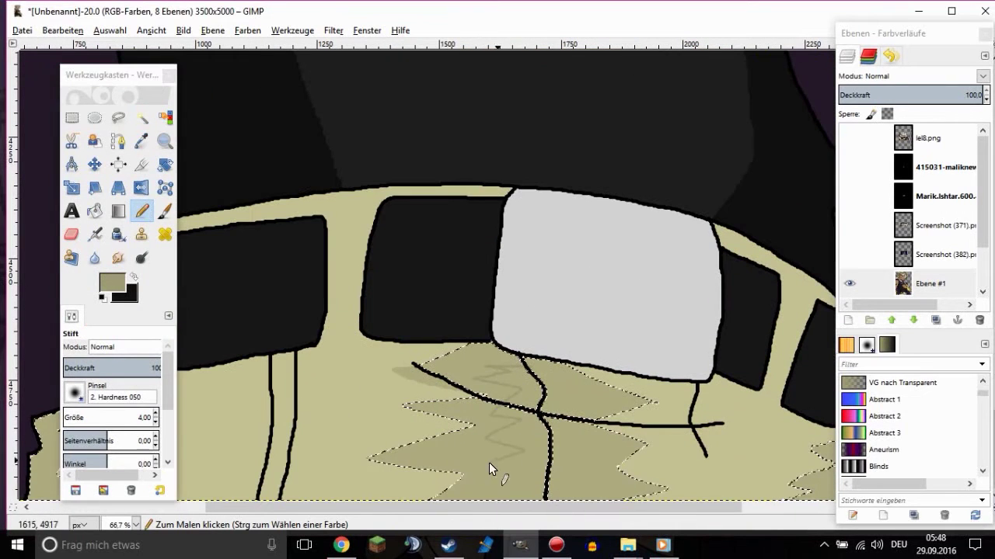
{"action": "left_click_drag", "start_coordinate": [523, 360], "coordinate": [559, 398]}
Fill the zigzag folds and the strip at the trousers' left edge with a darker tone
{"action": "key", "text": "shift+b"}
{"action": "left_click", "coordinate": [548, 388]}
{"action": "key", "text": "n"}
{"action": "key", "text": "minus"}
{"action": "key", "text": "minus"}
{"action": "key", "text": "shift+b"}
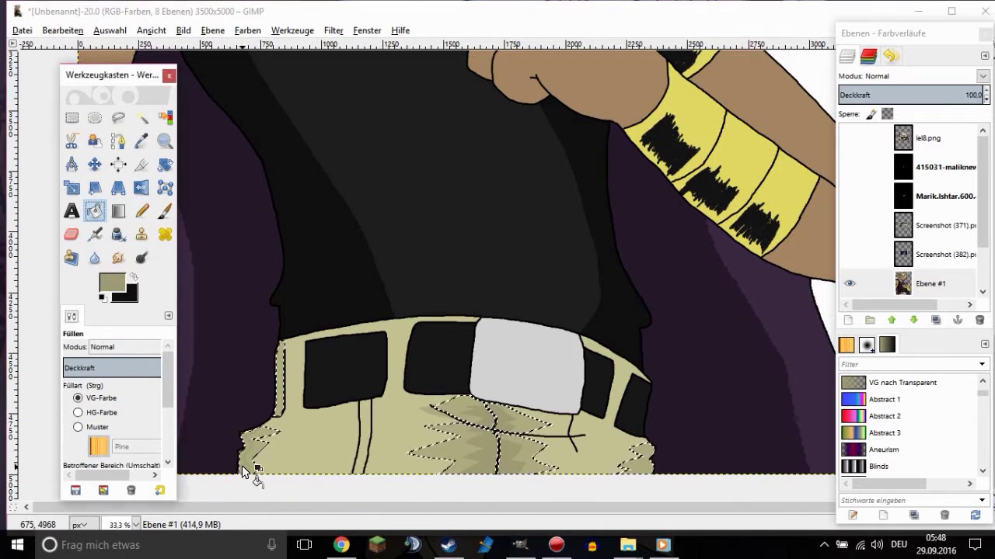
{"action": "left_click", "coordinate": [280, 400]}
{"action": "key", "text": "n"}
{"action": "key", "text": "shift+b"}
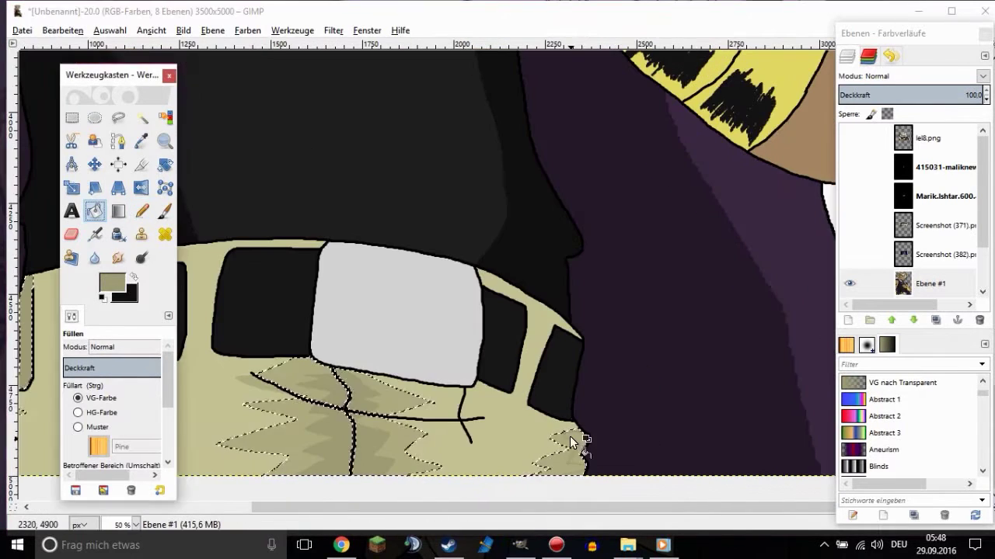
Select the grey belt plate and scribble light-grey highlights across it
{"action": "scroll", "coordinate": [450, 350], "scroll_direction": "down", "scroll_amount": 2}
{"action": "scroll", "coordinate": [436, 217], "scroll_direction": "up", "scroll_amount": 3}
{"action": "left_click", "coordinate": [142, 117]}
{"action": "left_click", "coordinate": [544, 350]}
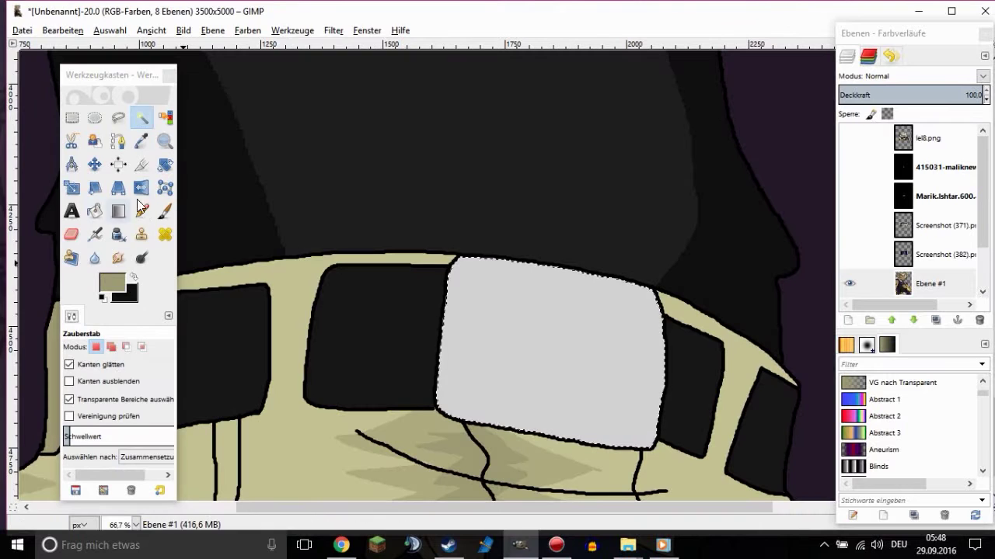
{"action": "left_click", "coordinate": [111, 283]}
{"action": "left_click", "coordinate": [194, 360]}
{"action": "key", "text": "n"}
{"action": "mouse_move", "coordinate": [476, 293]}
{"action": "left_mouse_down"}
{"action": "mouse_move", "coordinate": [626, 315]}
{"action": "mouse_move", "coordinate": [497, 347]}
{"action": "mouse_move", "coordinate": [516, 366]}
{"action": "mouse_move", "coordinate": [617, 404]}
{"action": "mouse_move", "coordinate": [621, 294]}
{"action": "left_mouse_up"}
{"action": "scroll", "coordinate": [621, 295], "scroll_direction": "down", "scroll_amount": 4}
{"action": "scroll", "coordinate": [536, 299], "scroll_direction": "up", "scroll_amount": 3}
{"action": "scroll", "coordinate": [529, 305], "scroll_direction": "up", "scroll_amount": 3}
{"action": "mouse_move", "coordinate": [554, 279]}
{"action": "left_mouse_down"}
{"action": "mouse_move", "coordinate": [599, 280]}
{"action": "mouse_move", "coordinate": [576, 319]}
{"action": "mouse_move", "coordinate": [475, 337]}
{"action": "mouse_move", "coordinate": [515, 318]}
{"action": "mouse_move", "coordinate": [508, 355]}
{"action": "mouse_move", "coordinate": [675, 361]}
{"action": "mouse_move", "coordinate": [649, 407]}
{"action": "mouse_move", "coordinate": [509, 455]}
{"action": "mouse_move", "coordinate": [531, 472]}
{"action": "mouse_move", "coordinate": [587, 403]}
{"action": "mouse_move", "coordinate": [528, 401]}
{"action": "mouse_move", "coordinate": [551, 424]}
{"action": "left_mouse_up"}
Choose a brown paint colour and fill the selected shoulder area with it
{"action": "scroll", "coordinate": [551, 423], "scroll_direction": "down", "scroll_amount": 3}
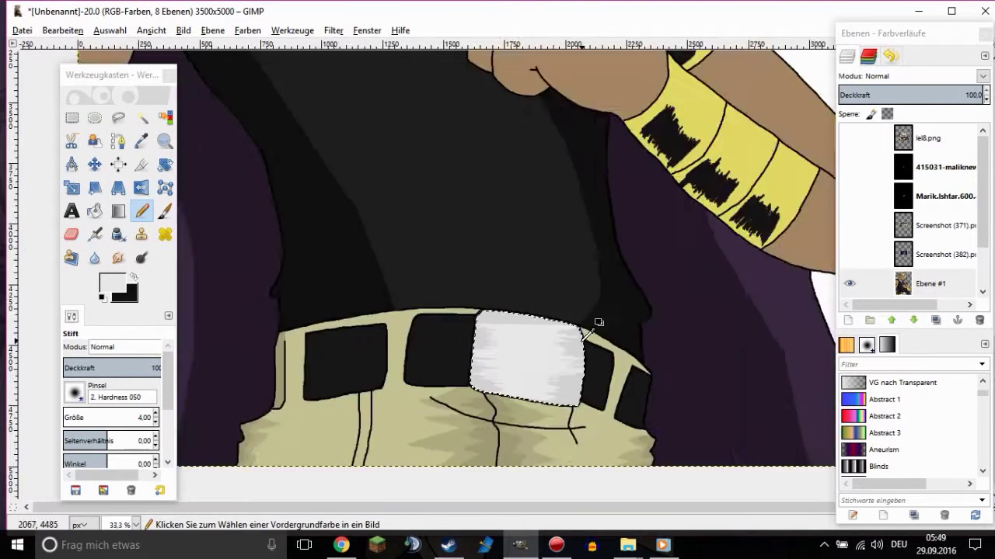
{"action": "scroll", "coordinate": [551, 423], "scroll_direction": "down", "scroll_amount": 4}
{"action": "key", "text": "u"}
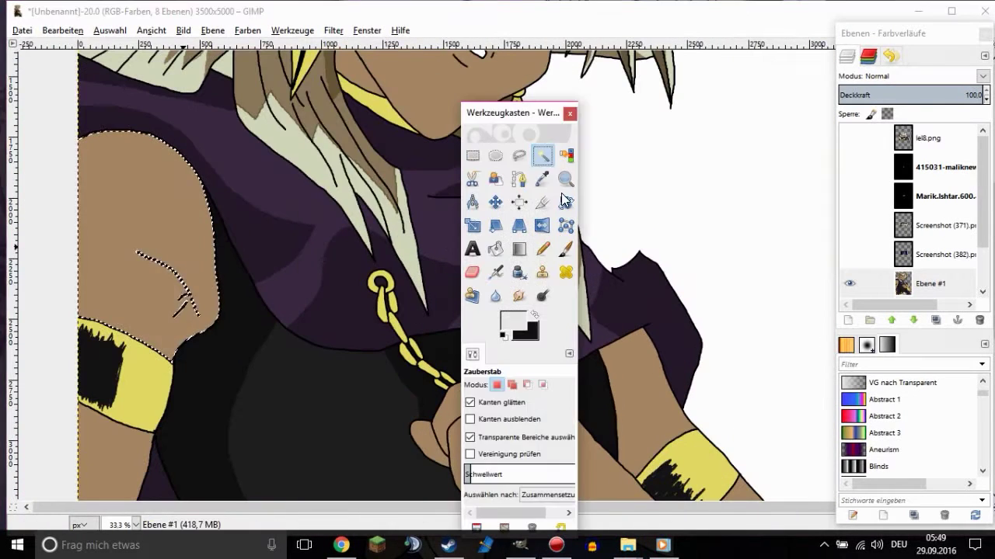
{"action": "left_click", "coordinate": [196, 364]}
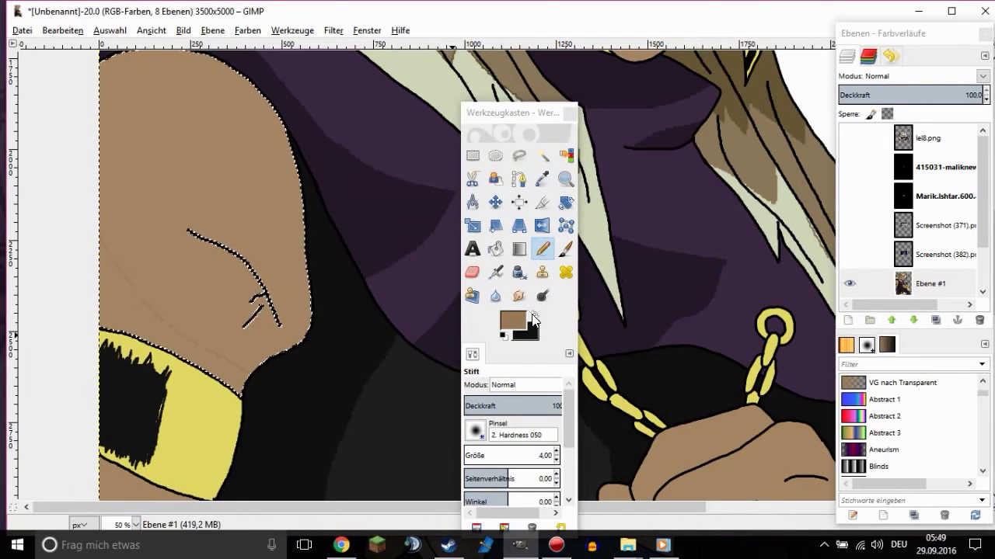
{"action": "left_click", "coordinate": [495, 248]}
{"action": "left_click", "coordinate": [202, 303]}
{"action": "left_click", "coordinate": [543, 249]}
Fuzzy-select the lower arm skin and fill it with the brown shading colour
{"action": "scroll", "coordinate": [264, 235], "scroll_direction": "down", "scroll_amount": 5}
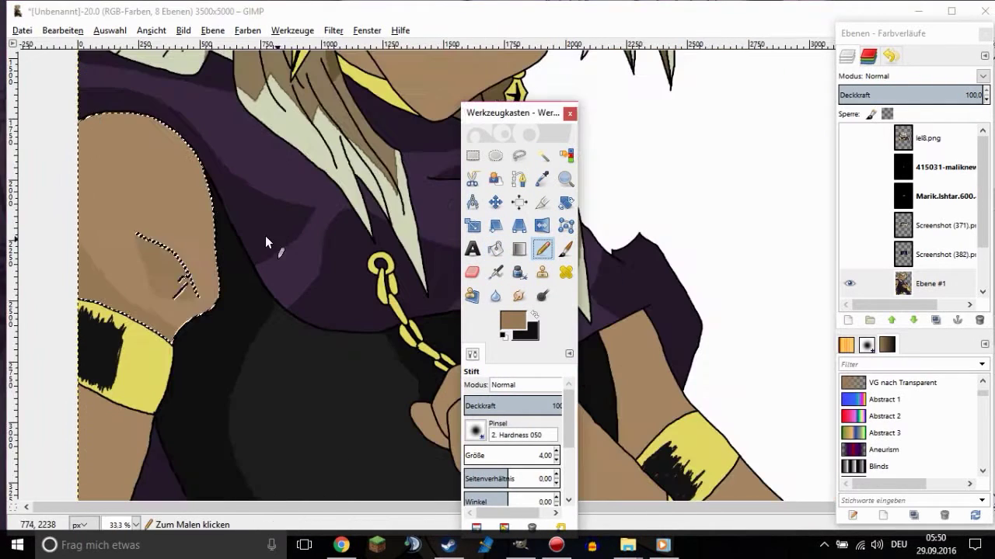
{"action": "scroll", "coordinate": [237, 240], "scroll_direction": "down", "scroll_amount": 1}
{"action": "key", "text": "u"}
{"action": "left_click", "coordinate": [108, 341]}
{"action": "key", "text": "n"}
{"action": "key", "text": "shift+b"}
{"action": "scroll", "coordinate": [216, 228], "scroll_direction": "down", "scroll_amount": 3}
{"action": "key", "text": "u"}
{"action": "key", "text": "n"}
{"action": "left_click", "coordinate": [495, 249]}
{"action": "scroll", "coordinate": [319, 93], "scroll_direction": "down", "scroll_amount": 2}
{"action": "scroll", "coordinate": [319, 93], "scroll_direction": "up", "scroll_amount": 3}
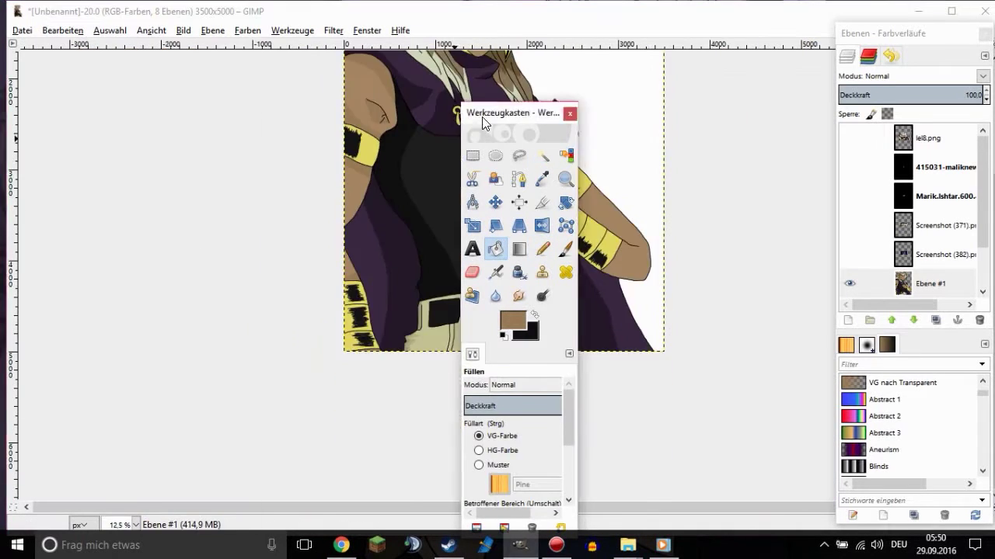
{"action": "left_click_drag", "start_coordinate": [481, 113], "coordinate": [139, 128]}
Select the face skin and fill a face region with darker brown shading
{"action": "key", "text": "u"}
{"action": "scroll", "coordinate": [448, 161], "scroll_direction": "up", "scroll_amount": 2}
{"action": "left_click", "coordinate": [449, 161]}
{"action": "scroll", "coordinate": [557, 301], "scroll_direction": "up", "scroll_amount": 1}
{"action": "scroll", "coordinate": [557, 300], "scroll_direction": "down", "scroll_amount": 1}
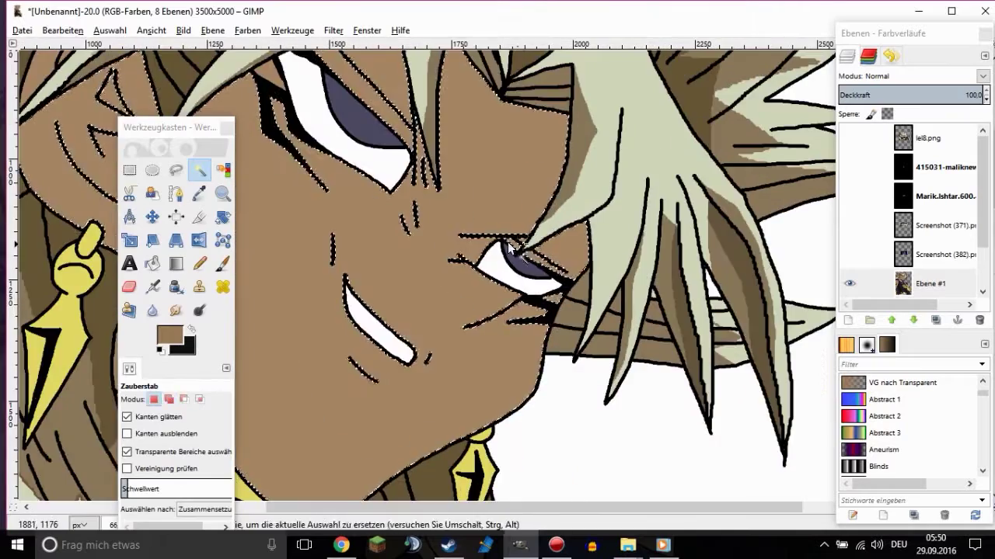
{"action": "scroll", "coordinate": [544, 272], "scroll_direction": "down", "scroll_amount": 2}
{"action": "key", "text": "shift+b"}
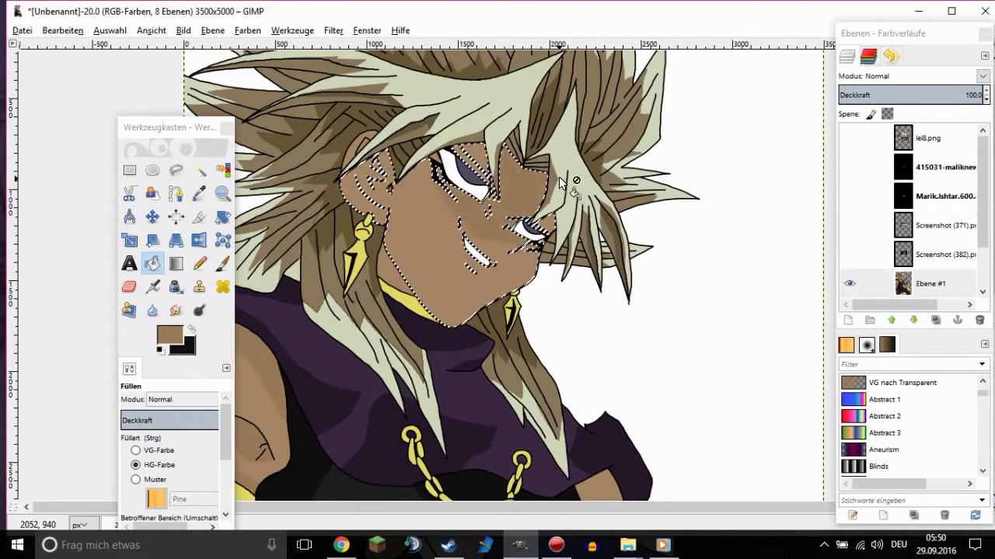
{"action": "key", "text": "n"}
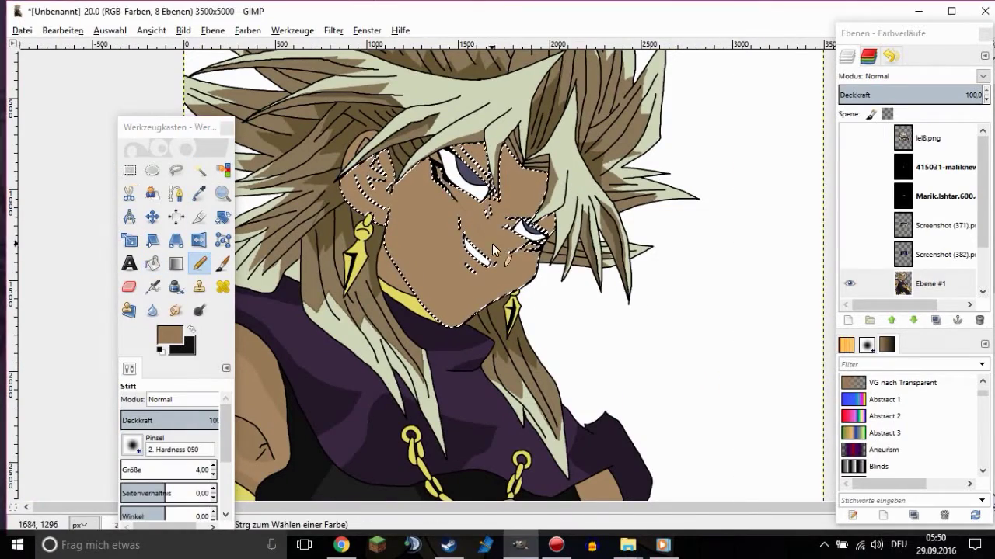
{"action": "key", "text": "shift+b"}
{"action": "left_click", "coordinate": [469, 239]}
{"action": "key", "text": "n"}
{"action": "scroll", "coordinate": [470, 237], "scroll_direction": "up", "scroll_amount": 3}
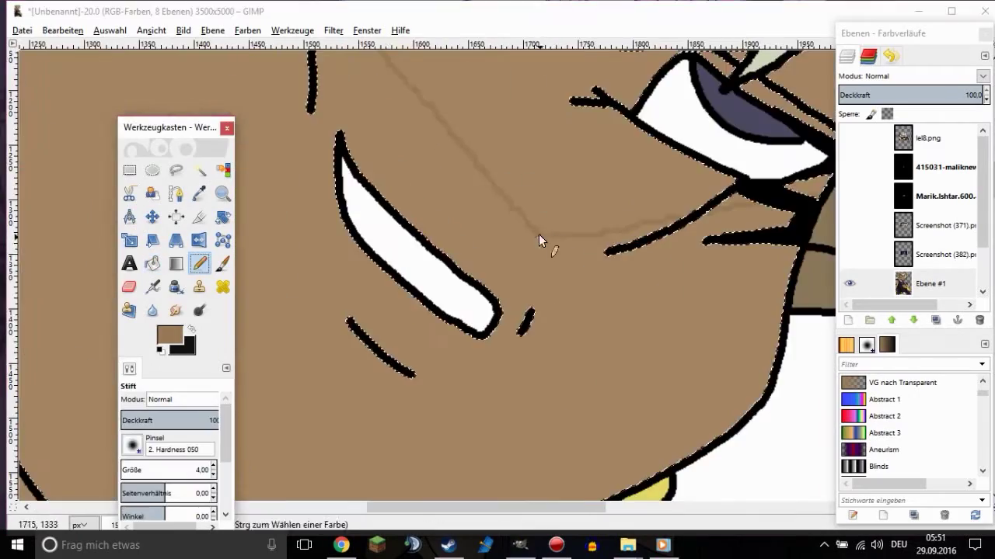
{"action": "key", "text": "shift+b"}
{"action": "scroll", "coordinate": [538, 234], "scroll_direction": "down", "scroll_amount": 3}
{"action": "scroll", "coordinate": [392, 192], "scroll_direction": "down", "scroll_amount": 2}
Continue shading the face, alternating between Fuzzy Select, Bucket Fill and Pencil
{"action": "key", "text": "u"}
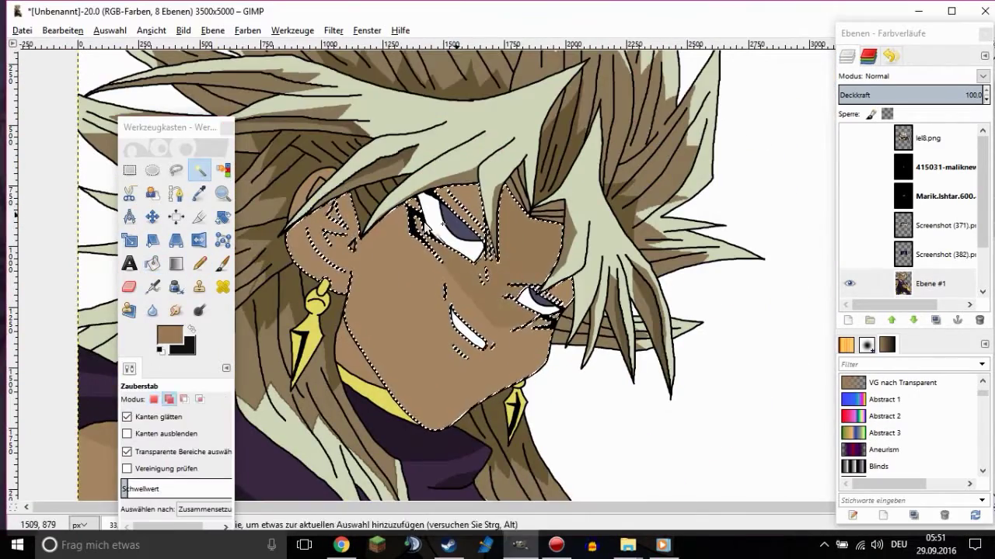
{"action": "key", "text": "shift+b"}
{"action": "scroll", "coordinate": [542, 339], "scroll_direction": "up", "scroll_amount": 3}
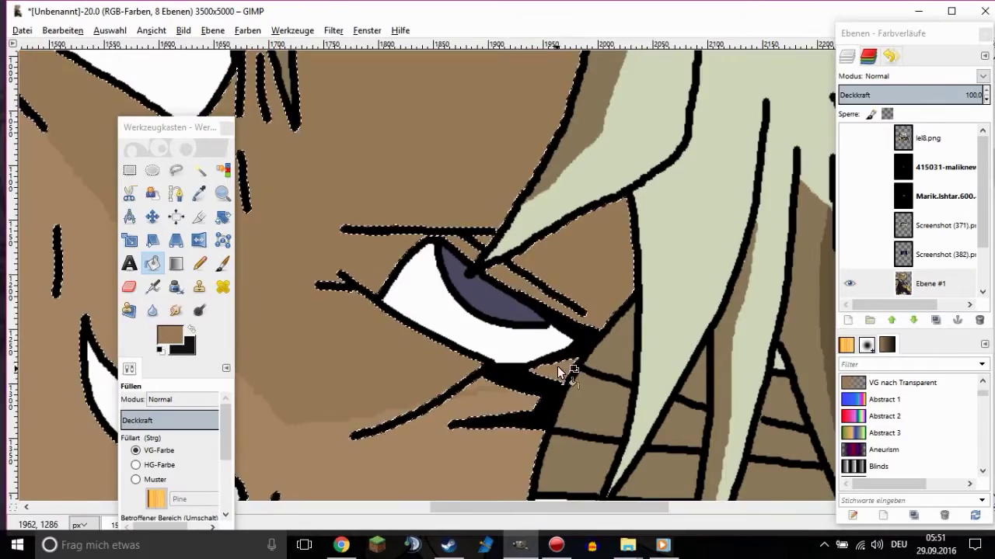
{"action": "scroll", "coordinate": [557, 366], "scroll_direction": "down", "scroll_amount": 3}
{"action": "scroll", "coordinate": [455, 484], "scroll_direction": "up", "scroll_amount": 1}
{"action": "key", "text": "n"}
{"action": "key", "text": "shift+b"}
{"action": "key", "text": "u"}
{"action": "key", "text": "shift+b"}
{"action": "scroll", "coordinate": [362, 257], "scroll_direction": "down", "scroll_amount": 2}
{"action": "left_click", "coordinate": [200, 263]}
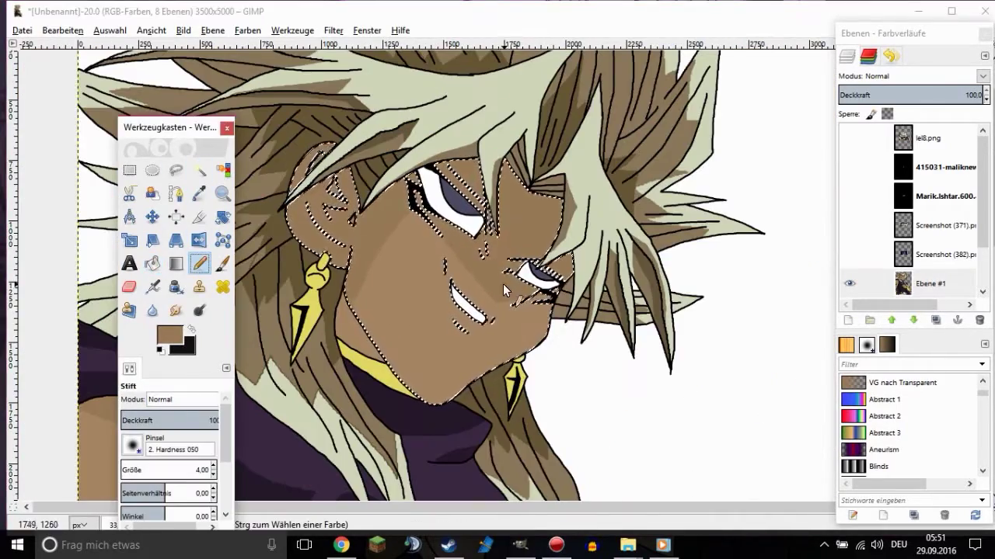
{"action": "key", "text": "shift+b"}
{"action": "scroll", "coordinate": [572, 318], "scroll_direction": "up", "scroll_amount": 2}
Clear the face selection with Select > None and fuzzy-select the forearm shading area
{"action": "left_click", "coordinate": [109, 31]}
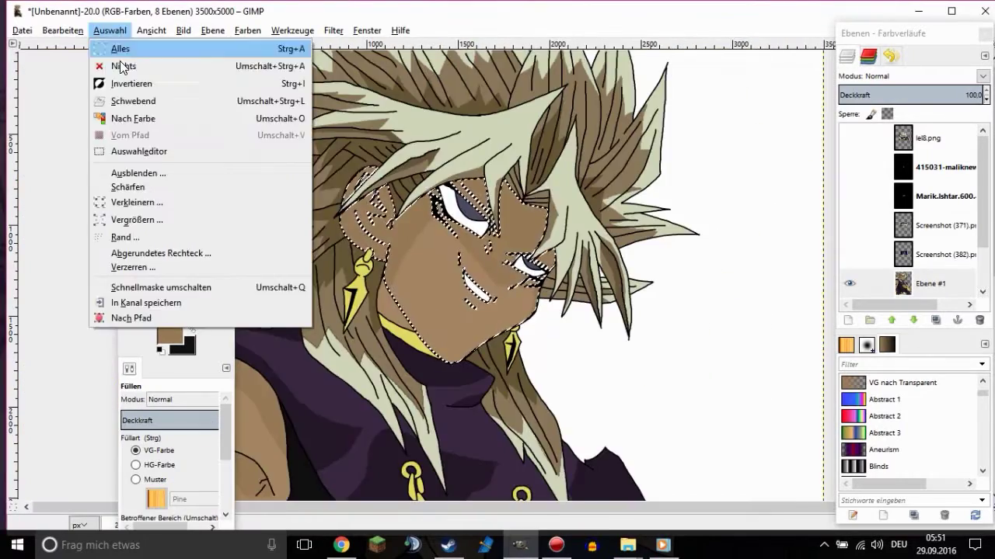
{"action": "left_click", "coordinate": [127, 65]}
{"action": "scroll", "coordinate": [436, 200], "scroll_direction": "up", "scroll_amount": 3}
{"action": "key", "text": "u"}
{"action": "left_click", "coordinate": [547, 290]}
Fill the gap in the forearm shading and select the lower forearm shading area
{"action": "key", "text": "n"}
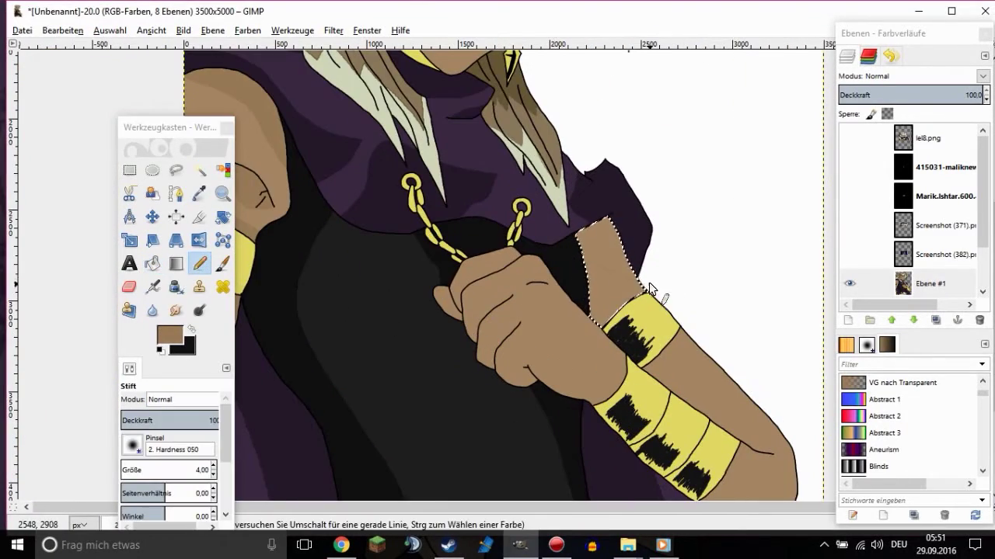
{"action": "key", "text": "shift+b"}
{"action": "left_click", "coordinate": [594, 268]}
{"action": "scroll", "coordinate": [543, 311], "scroll_direction": "down", "scroll_amount": 2}
{"action": "key", "text": "u"}
{"action": "left_click", "coordinate": [676, 420]}
{"action": "left_click", "coordinate": [200, 264]}
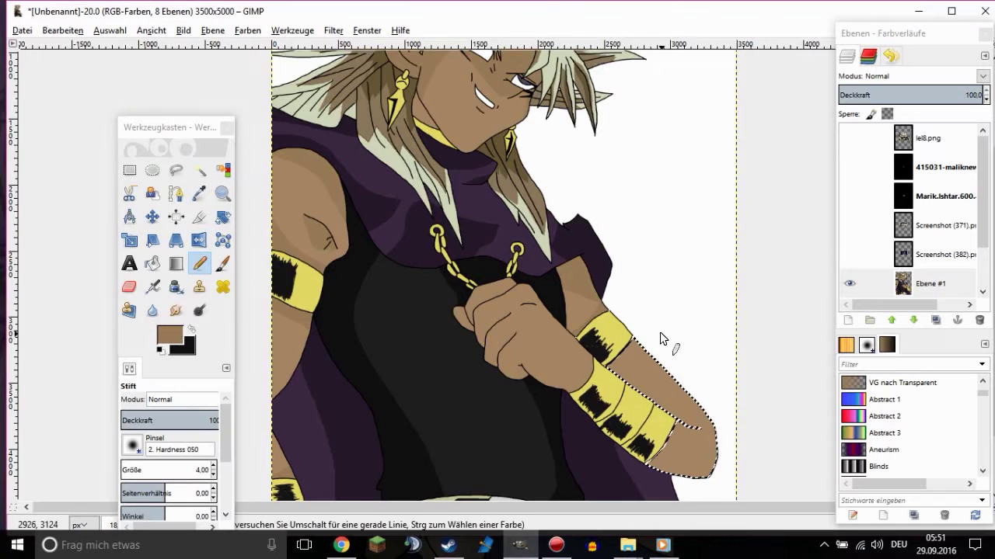
{"action": "scroll", "coordinate": [659, 331], "scroll_direction": "up", "scroll_amount": 2}
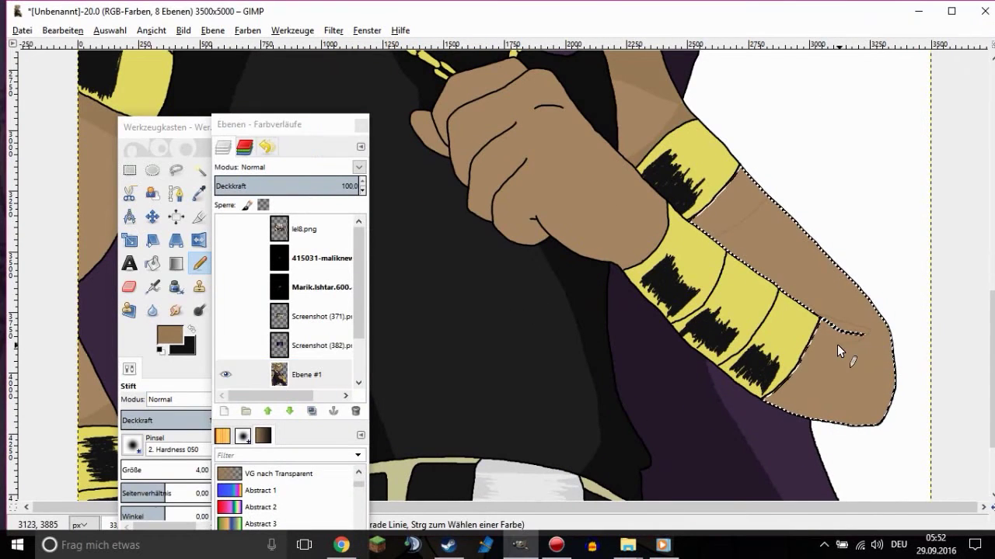
Fuzzy-select the shading area on the hand gripping the chain
{"action": "key", "text": "u"}
{"action": "left_click", "coordinate": [463, 100]}
{"action": "key", "text": "shift+b"}
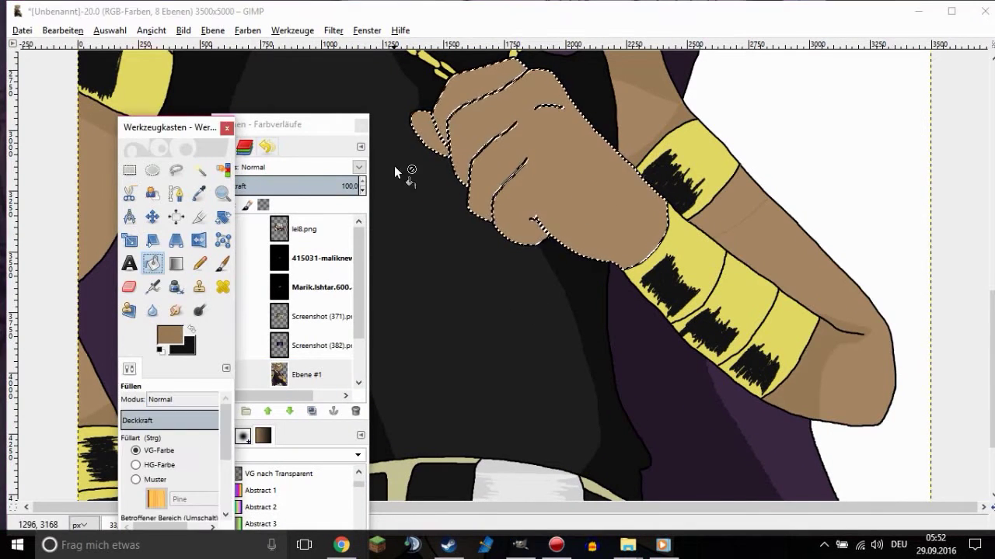
{"action": "key", "text": "n"}
{"action": "scroll", "coordinate": [528, 327], "scroll_direction": "up", "scroll_amount": 3}
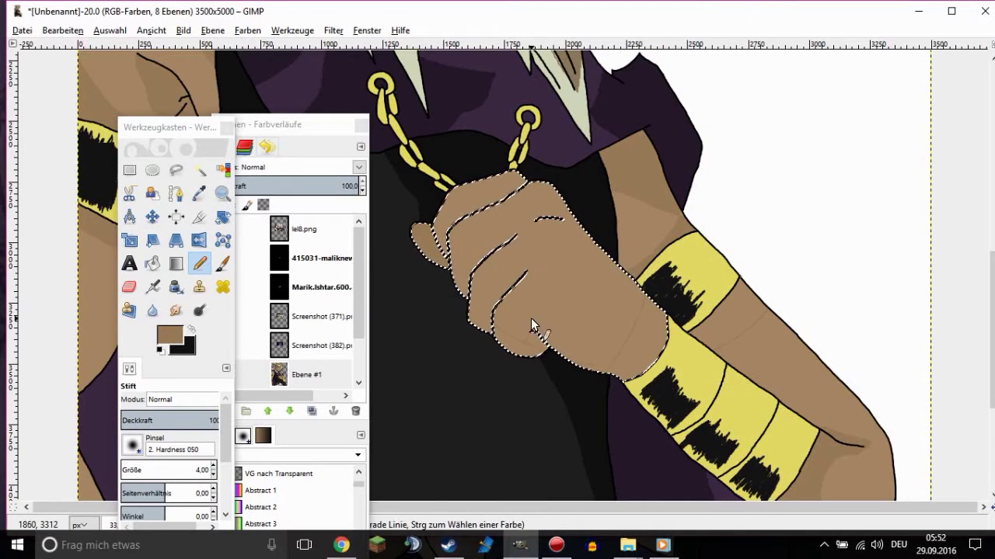
{"action": "scroll", "coordinate": [524, 189], "scroll_direction": "up", "scroll_amount": 1}
{"action": "scroll", "coordinate": [528, 191], "scroll_direction": "down", "scroll_amount": 1}
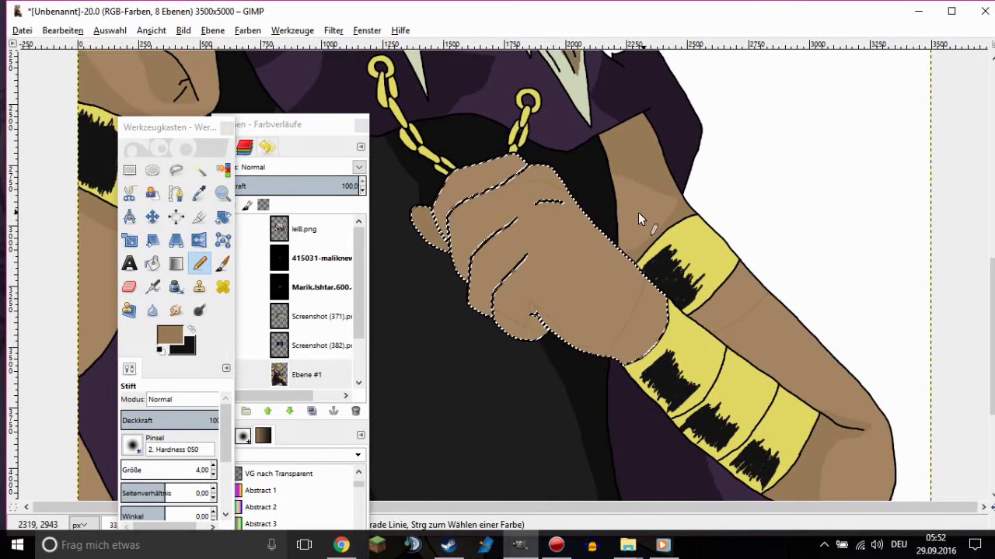
{"action": "scroll", "coordinate": [447, 178], "scroll_direction": "up", "scroll_amount": 2}
{"action": "scroll", "coordinate": [579, 136], "scroll_direction": "down", "scroll_amount": 1}
{"action": "scroll", "coordinate": [568, 192], "scroll_direction": "up", "scroll_amount": 1}
Reselect the hand shading areas with Shift-add and fill them with the darker skin tone
{"action": "key", "text": "shift+b"}
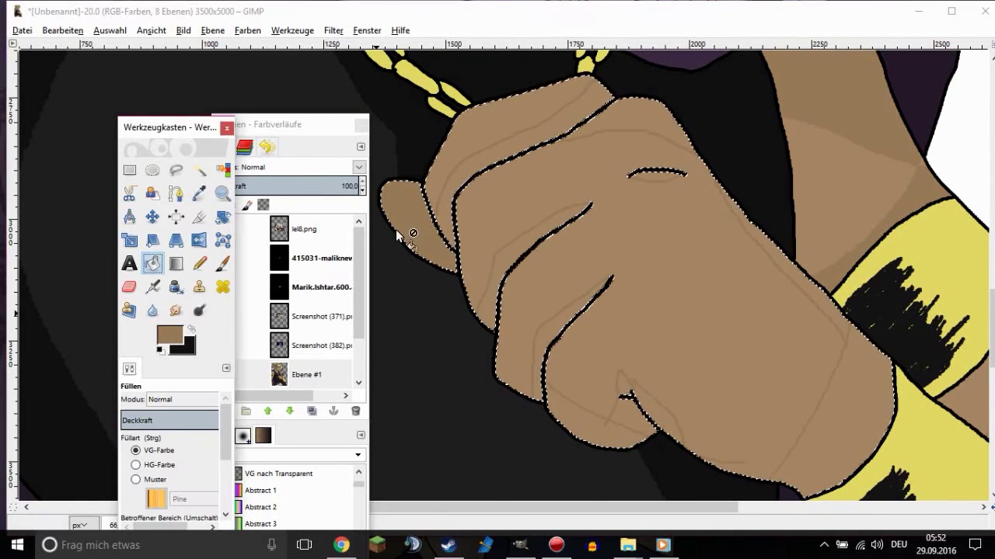
{"action": "key", "text": "ctrl+shift+a"}
{"action": "left_click", "coordinate": [200, 171]}
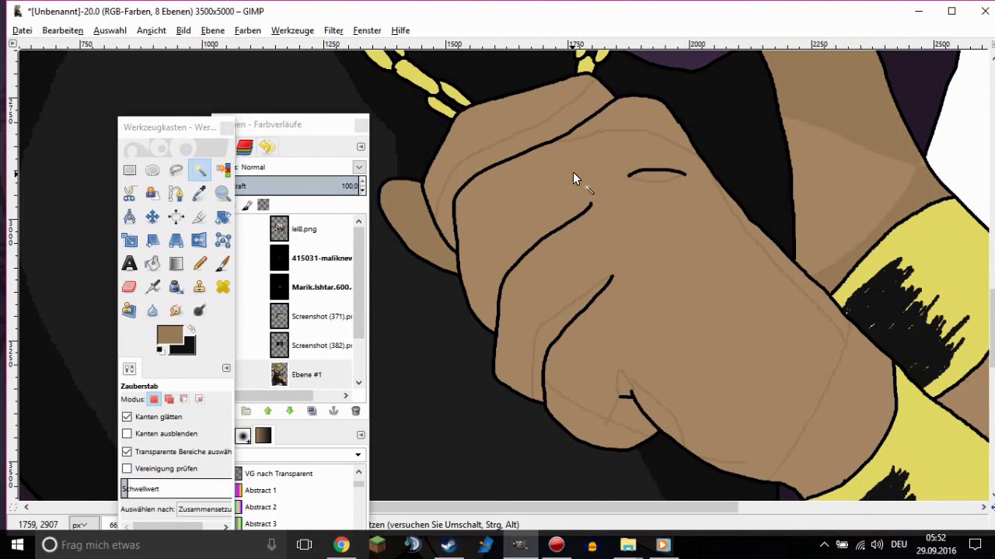
{"action": "key", "text": "shift"}
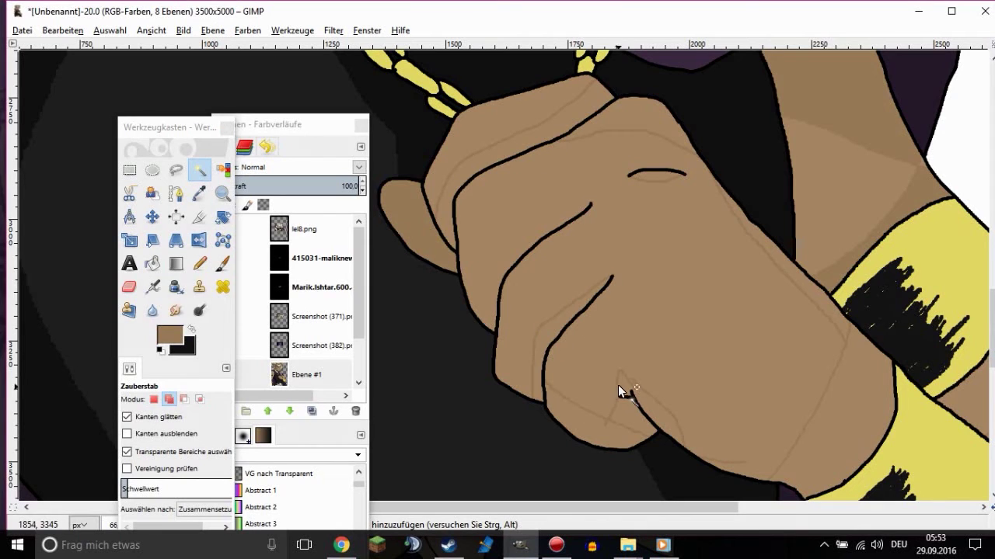
{"action": "key", "text": "n"}
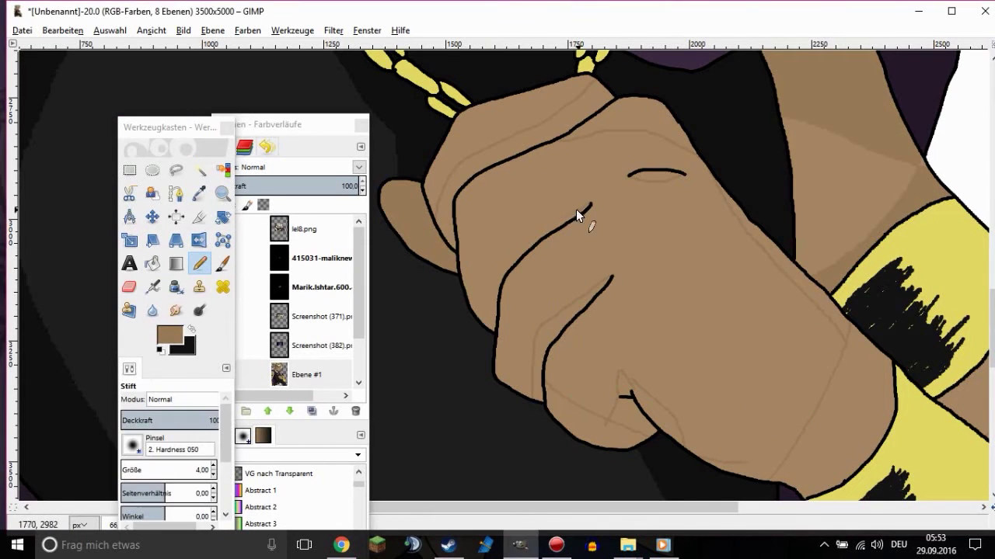
{"action": "left_click", "coordinate": [155, 264]}
{"action": "left_click", "coordinate": [722, 439]}
{"action": "scroll", "coordinate": [722, 432], "scroll_direction": "up", "scroll_amount": 2}
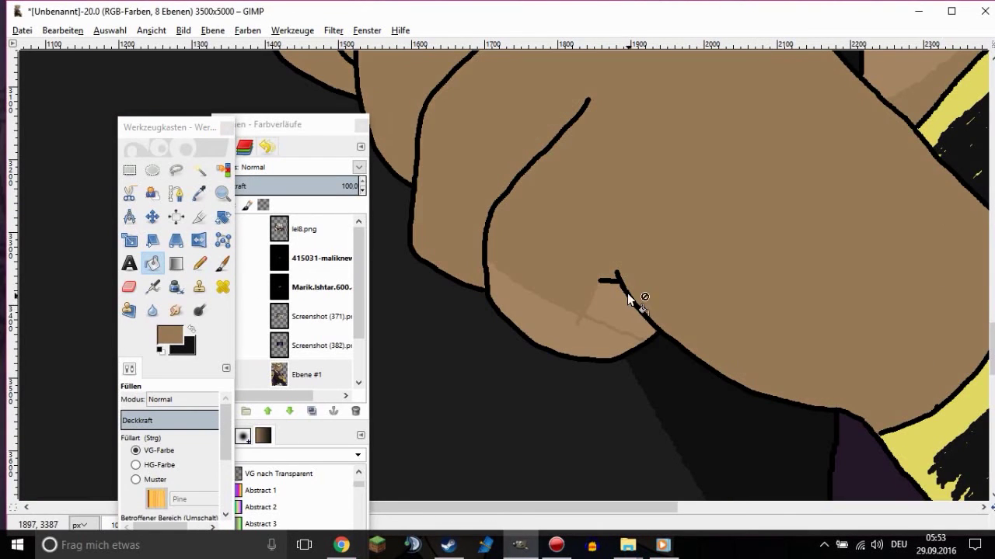
{"action": "left_click", "coordinate": [202, 264]}
{"action": "key", "text": "shift+b"}
{"action": "scroll", "coordinate": [630, 283], "scroll_direction": "down", "scroll_amount": 5}
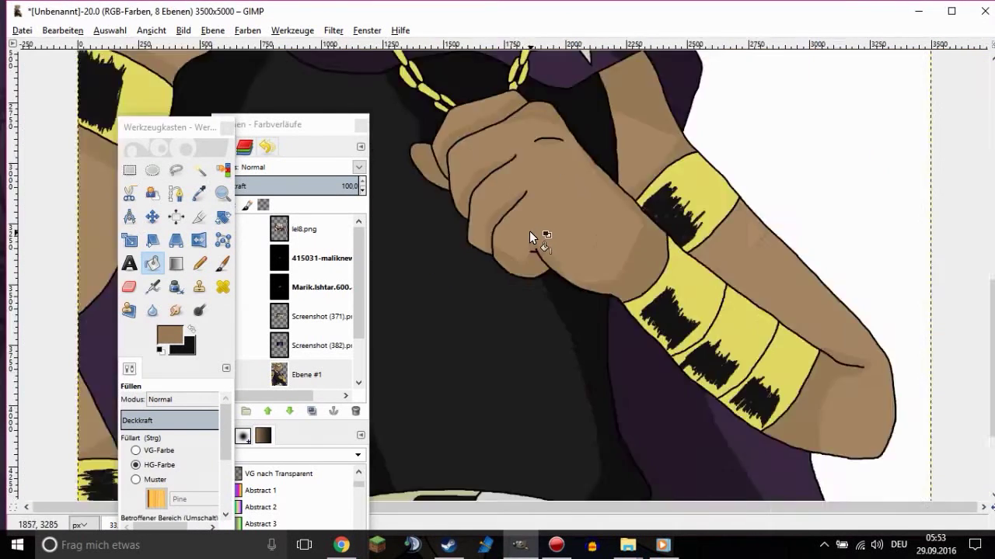
Set the foreground paint colour to white in the colour dialog
{"action": "scroll", "coordinate": [423, 177], "scroll_direction": "up", "scroll_amount": 5}
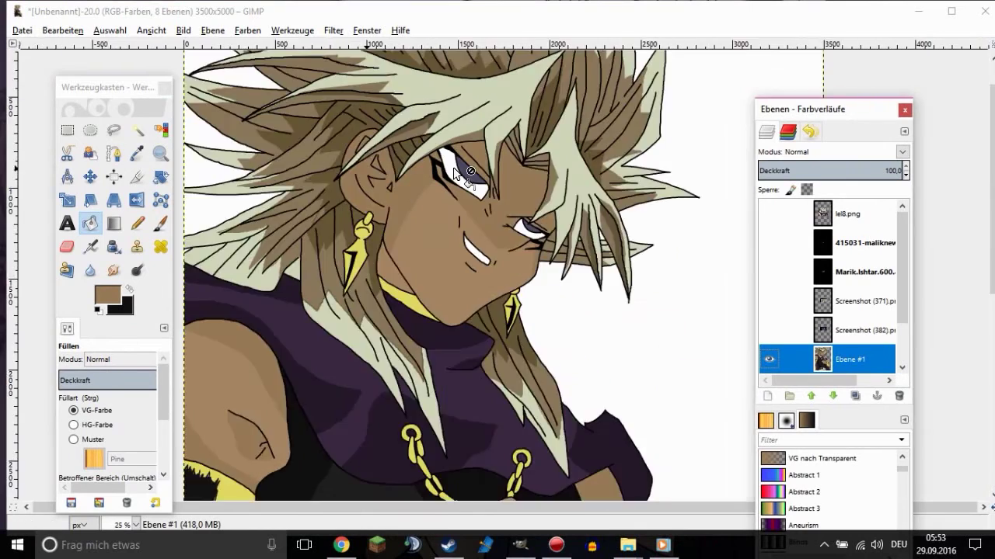
{"action": "key", "text": "u"}
{"action": "key", "text": "o"}
{"action": "left_click", "coordinate": [622, 330]}
{"action": "left_click", "coordinate": [108, 295]}
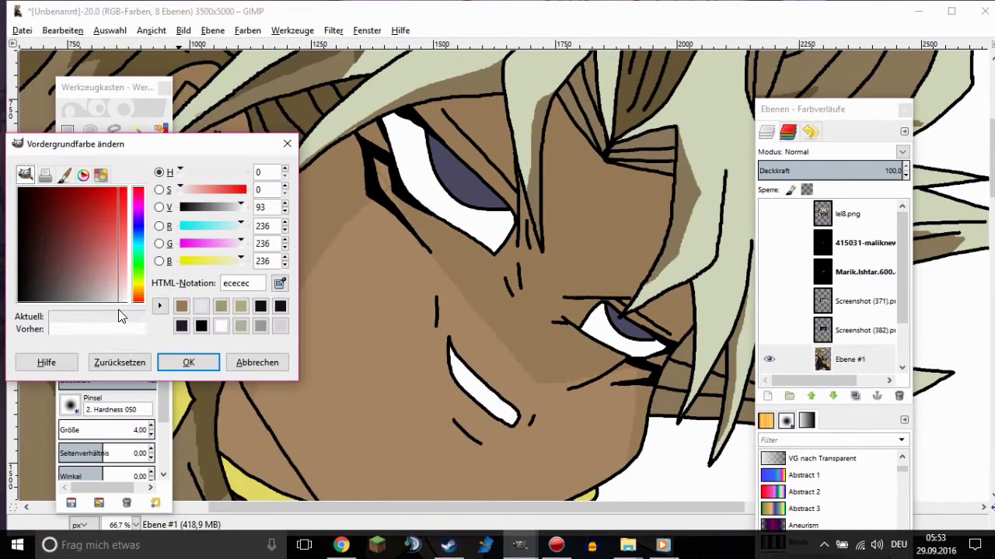
{"action": "left_click", "coordinate": [189, 360]}
Touch up the face in white using the pencil and bucket fill tools
{"action": "key", "text": "n"}
{"action": "key", "text": "1"}
{"action": "scroll", "coordinate": [448, 234], "scroll_direction": "down", "scroll_amount": 1}
{"action": "key", "text": "shift+b"}
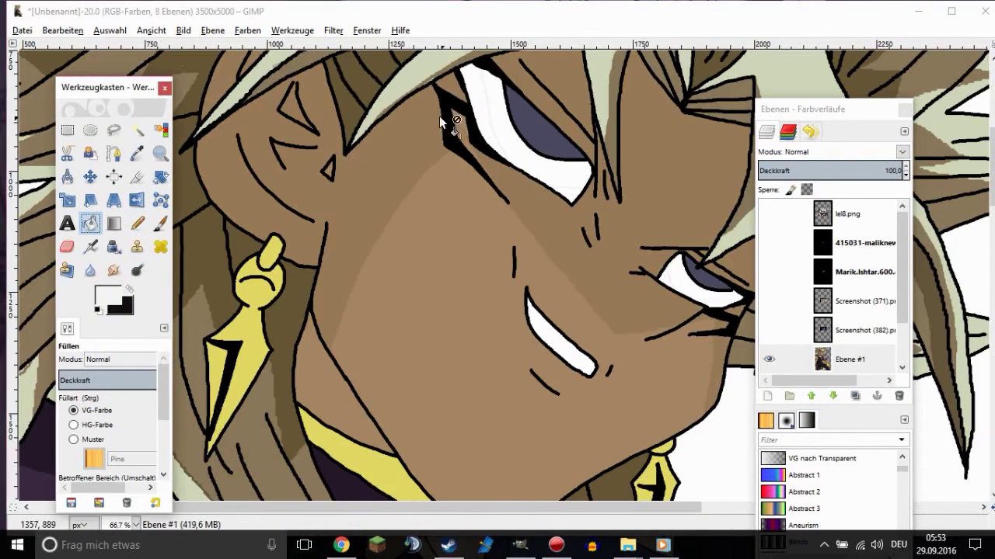
{"action": "scroll", "coordinate": [653, 300], "scroll_direction": "down", "scroll_amount": 1}
{"action": "scroll", "coordinate": [500, 192], "scroll_direction": "down", "scroll_amount": 1}
{"action": "scroll", "coordinate": [466, 205], "scroll_direction": "up", "scroll_amount": 2}
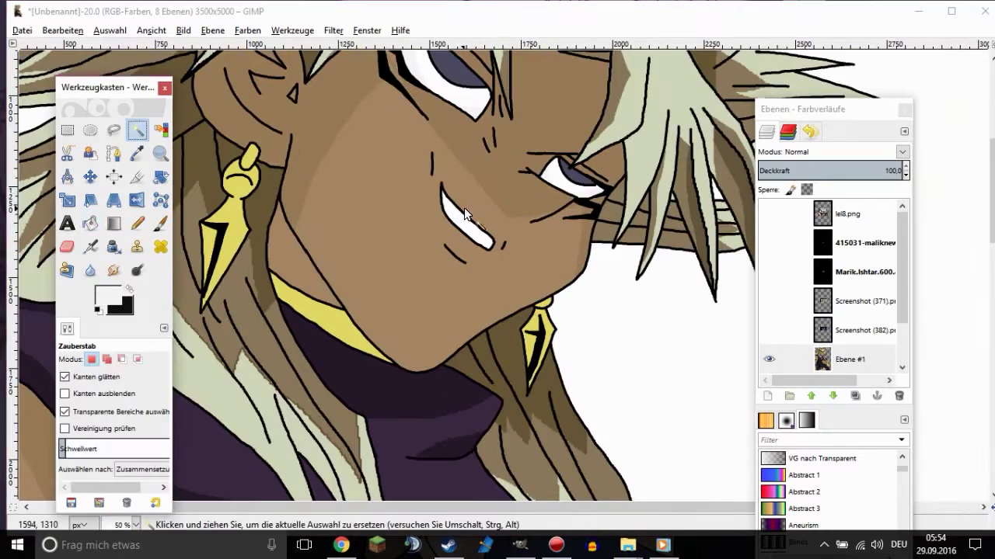
{"action": "scroll", "coordinate": [412, 171], "scroll_direction": "down", "scroll_amount": 1}
{"action": "scroll", "coordinate": [370, 127], "scroll_direction": "down", "scroll_amount": 1}
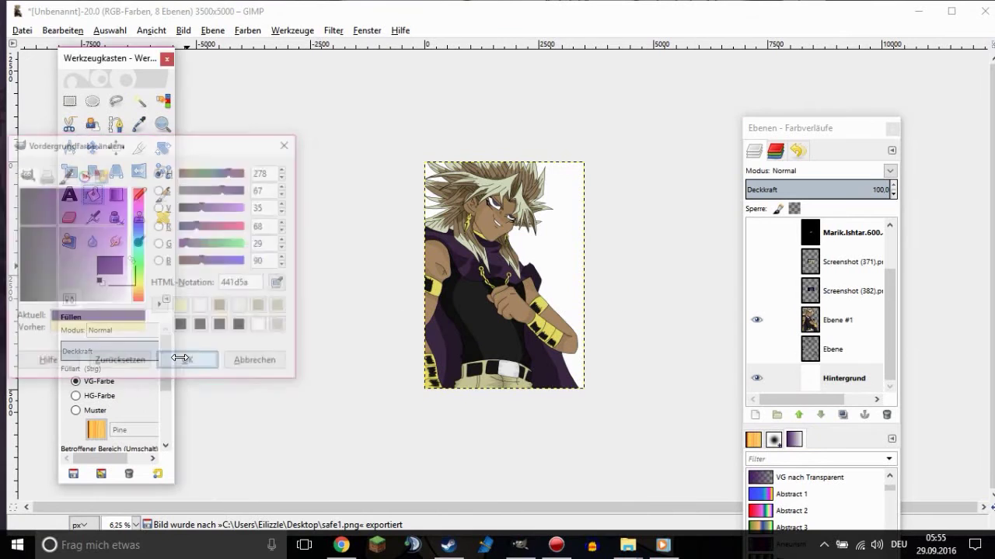
Fill the white background purple and colorize it to hue 287, saturation 27, lightness -13
{"action": "left_click", "coordinate": [424, 199]}
{"action": "left_click_drag", "start_coordinate": [825, 129], "coordinate": [877, 129]}
{"action": "left_click_drag", "start_coordinate": [825, 147], "coordinate": [759, 149]}
{"action": "mouse_move", "coordinate": [824, 165]}
{"action": "left_mouse_down"}
{"action": "mouse_move", "coordinate": [796, 170]}
{"action": "mouse_move", "coordinate": [808, 178]}
{"action": "left_mouse_up"}
{"action": "left_click_drag", "start_coordinate": [759, 147], "coordinate": [782, 148]}
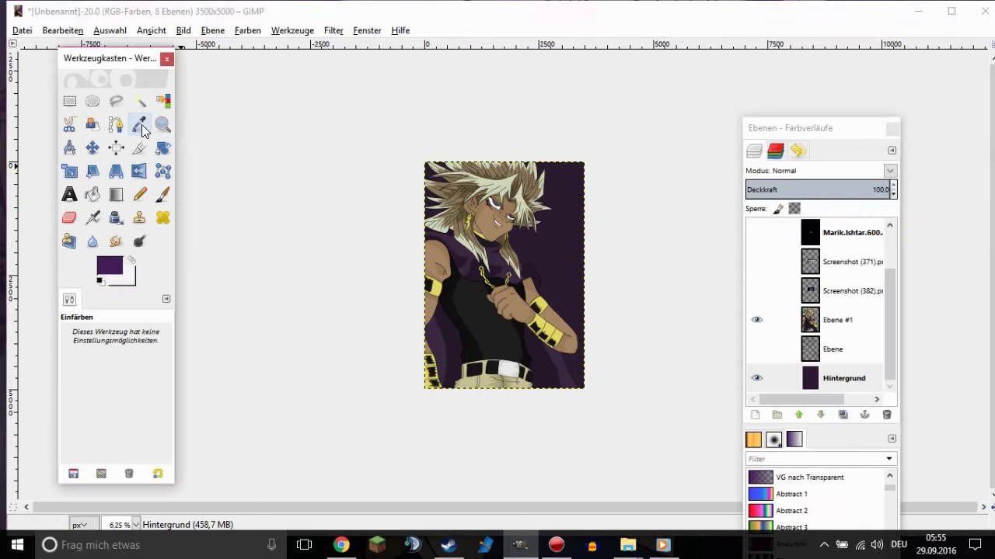
{"action": "left_click", "coordinate": [162, 194]}
{"action": "left_click", "coordinate": [110, 265]}
Paint a soft light-purple glow down the right side of the figure
{"action": "left_click", "coordinate": [114, 323]}
{"action": "left_click", "coordinate": [187, 360]}
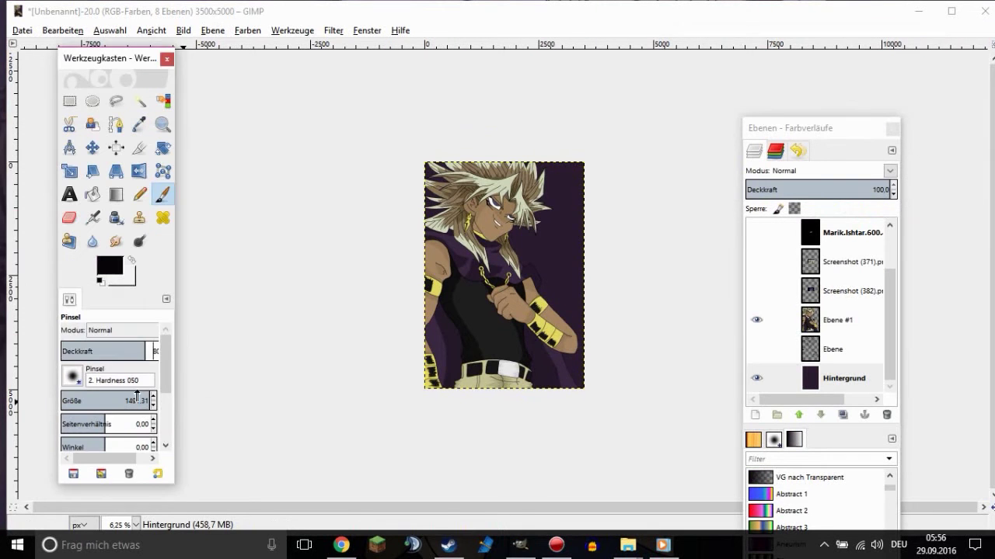
{"action": "key", "text": "plus"}
{"action": "left_click", "coordinate": [110, 266]}
{"action": "left_click", "coordinate": [51, 219]}
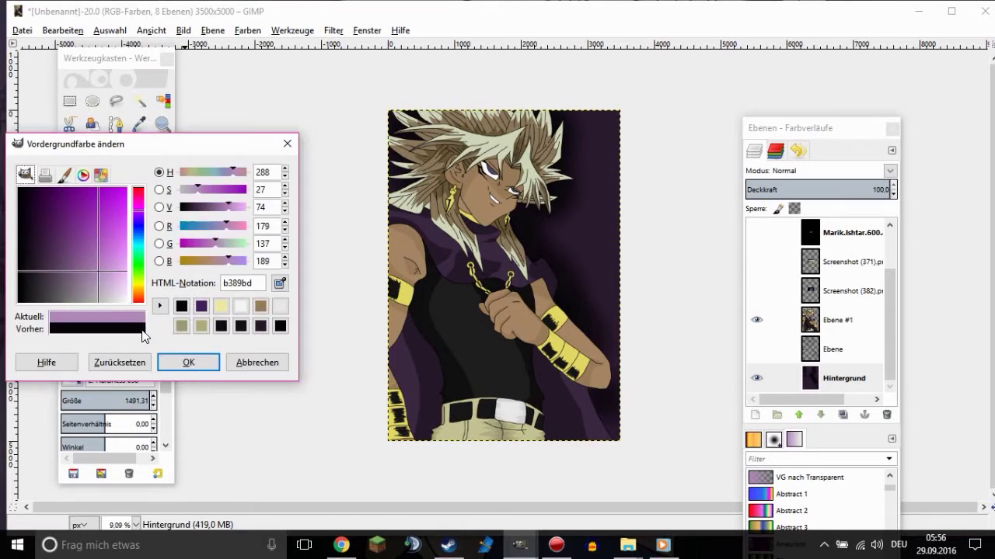
{"action": "left_click", "coordinate": [186, 360]}
{"action": "left_click_drag", "start_coordinate": [565, 120], "coordinate": [643, 351]}
Try lighter and brighter purples, then darken the glow at the upper right with very dark purple
{"action": "left_click", "coordinate": [110, 266]}
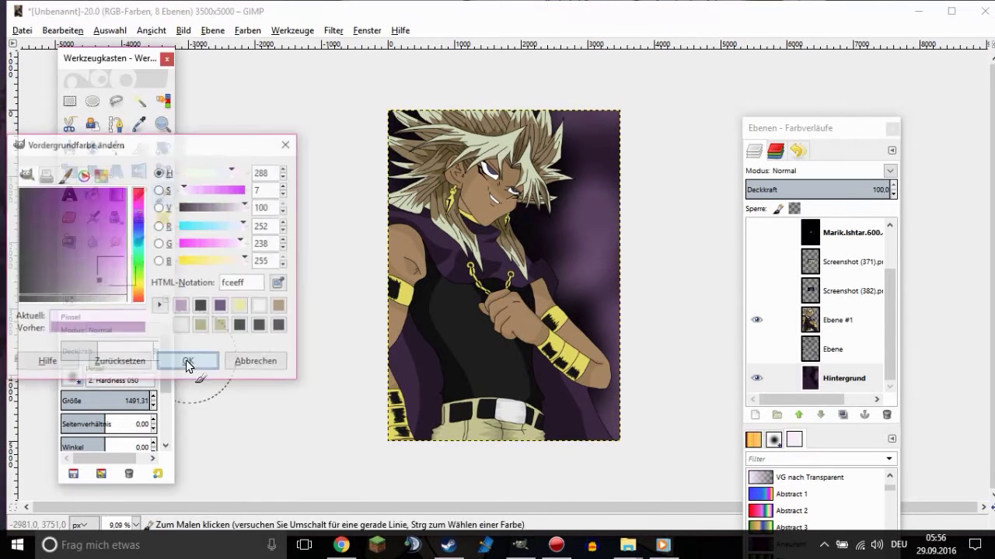
{"action": "left_click", "coordinate": [186, 360]}
{"action": "left_click", "coordinate": [614, 280], "text": "ctrl"}
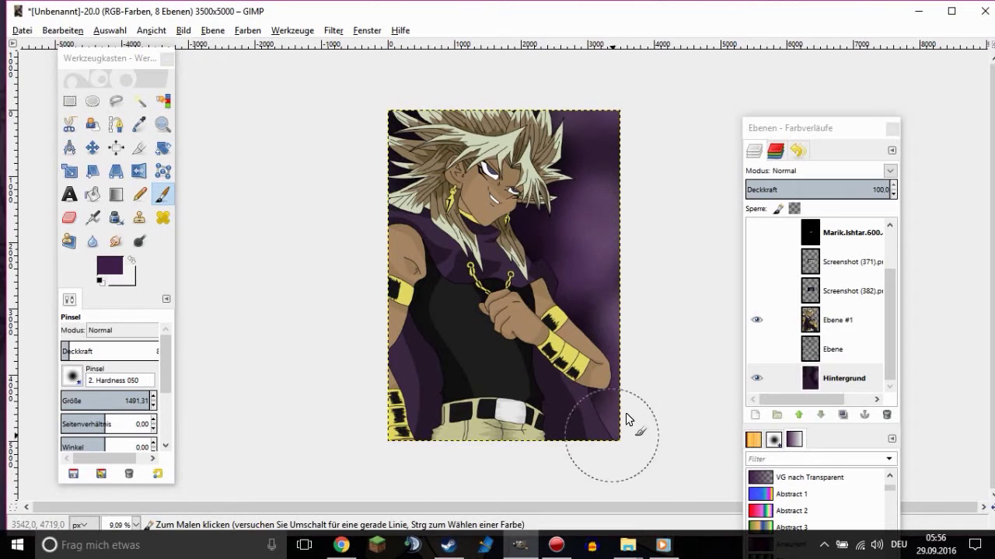
{"action": "left_click", "coordinate": [110, 266]}
{"action": "left_click", "coordinate": [189, 359]}
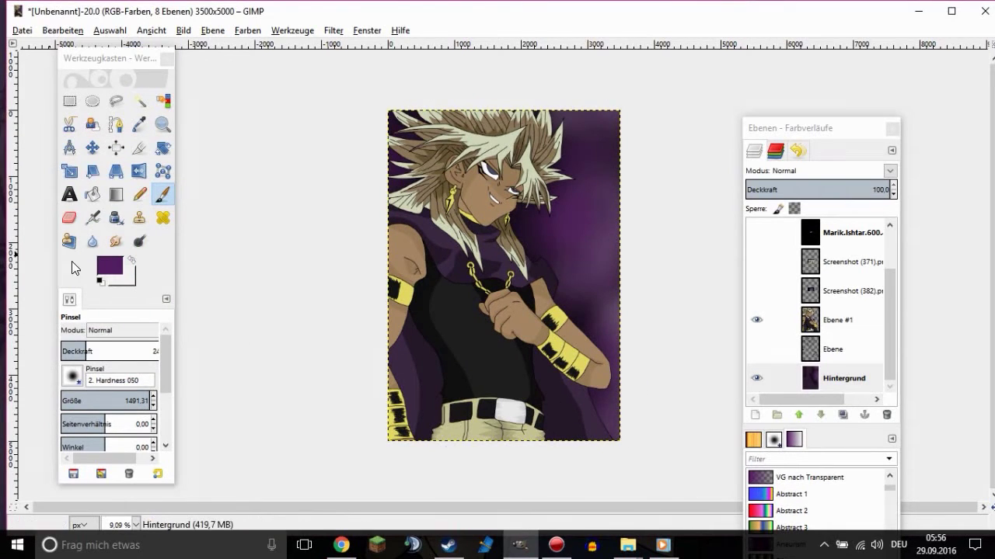
{"action": "left_click", "coordinate": [109, 265]}
{"action": "left_click", "coordinate": [189, 360]}
{"action": "left_click", "coordinate": [587, 194]}
{"action": "mouse_move", "coordinate": [627, 545]}
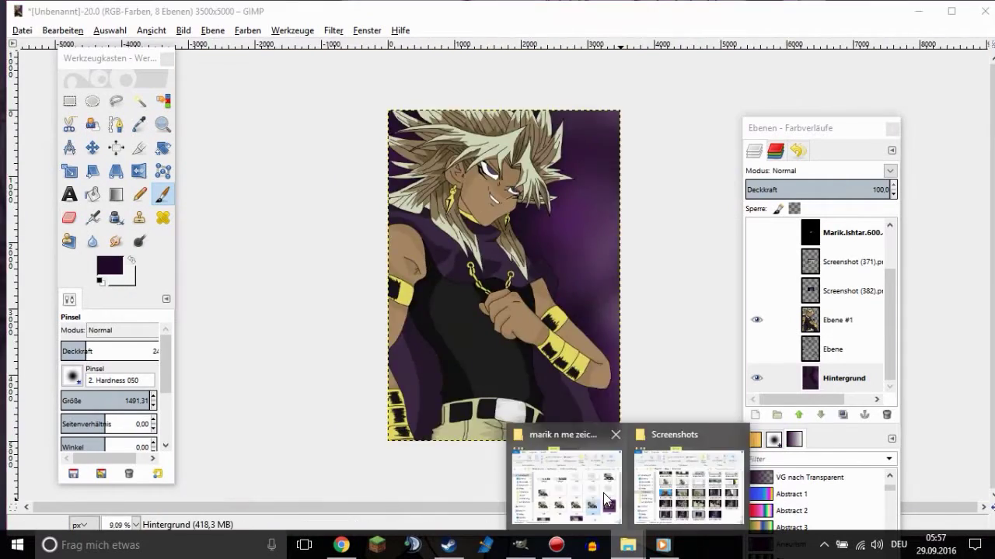
Import the weruiolö (3) image as a new layer scaled to cover the canvas
{"action": "left_click", "coordinate": [605, 500]}
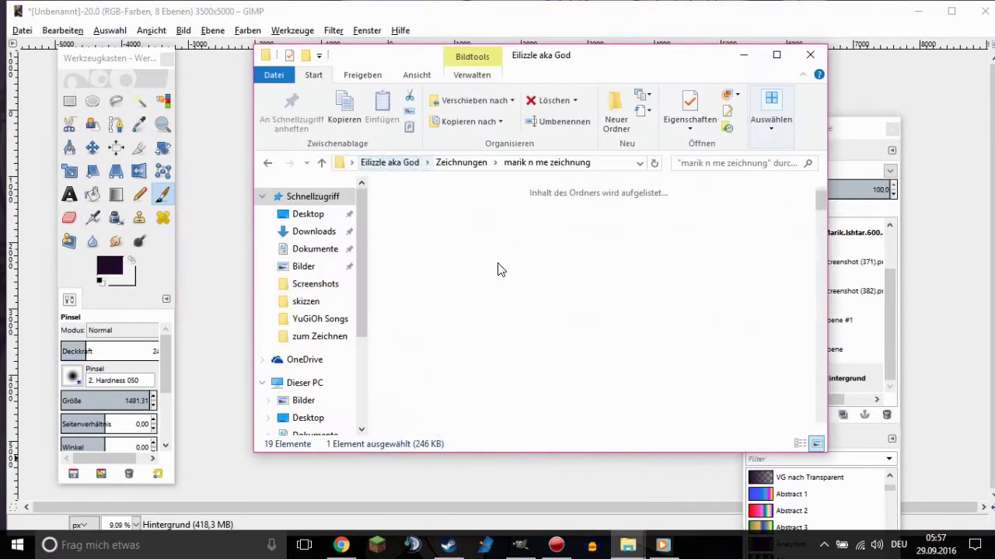
{"action": "left_click_drag", "start_coordinate": [590, 384], "coordinate": [234, 296]}
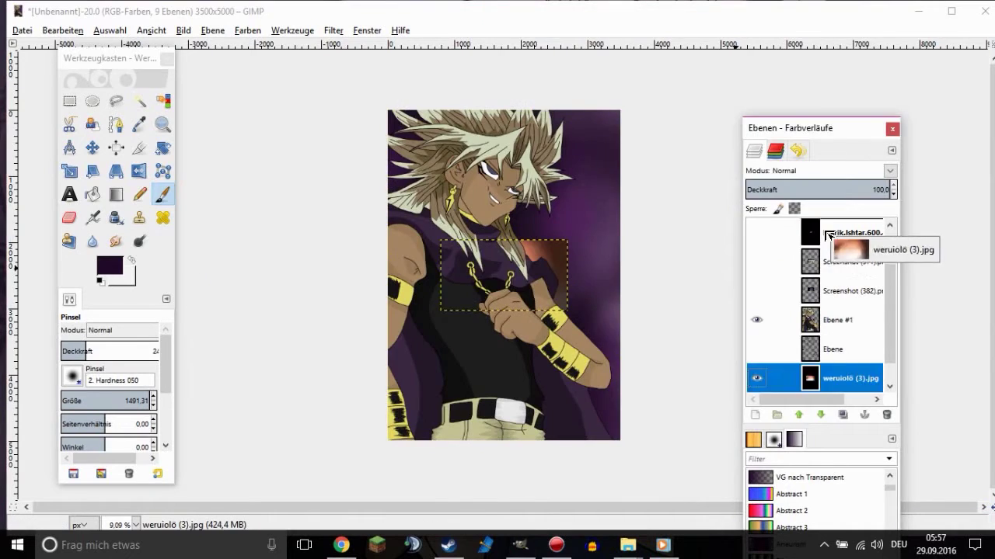
{"action": "key", "text": "shift+s"}
{"action": "key", "text": "minus"}
{"action": "left_click", "coordinate": [504, 273]}
{"action": "key", "text": "Return"}
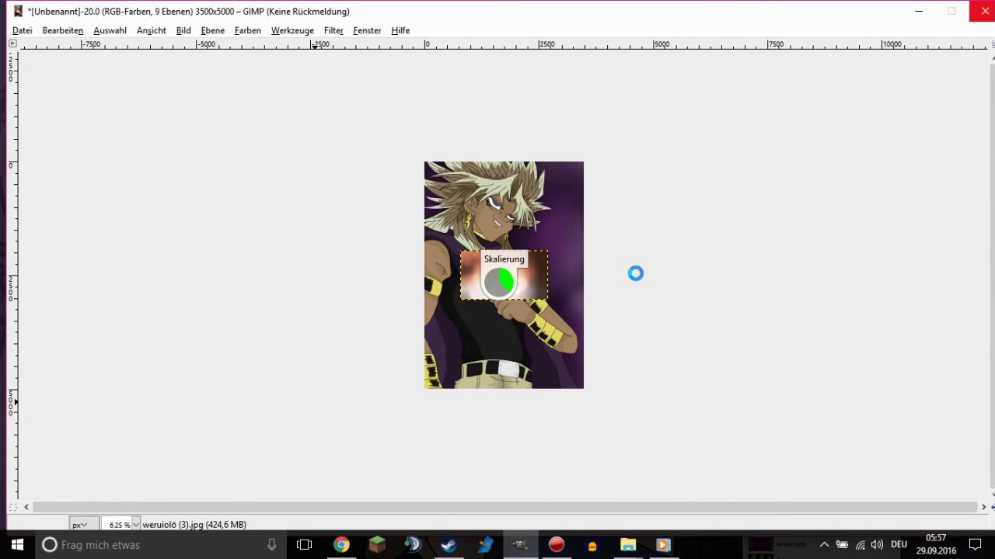
Shift the overlay image layer right and blend it in Überlagern mode
{"action": "key", "text": "m"}
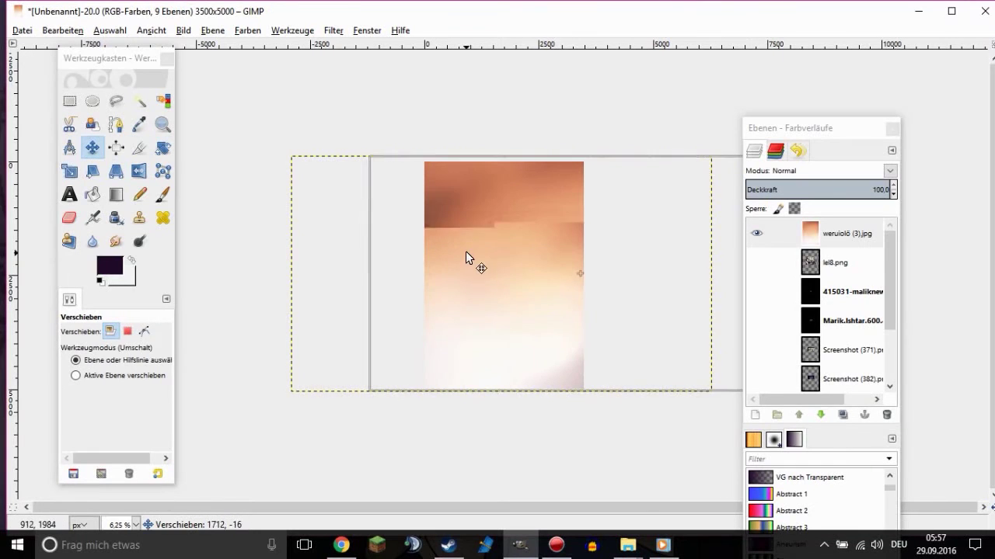
{"action": "left_click_drag", "start_coordinate": [466, 260], "coordinate": [570, 259]}
{"action": "left_click", "coordinate": [890, 170]}
{"action": "scroll", "coordinate": [890, 175], "scroll_direction": "up", "scroll_amount": 3}
{"action": "scroll", "coordinate": [891, 172], "scroll_direction": "up", "scroll_amount": 6}
{"action": "scroll", "coordinate": [891, 173], "scroll_direction": "up", "scroll_amount": 2}
{"action": "left_click", "coordinate": [780, 189]}
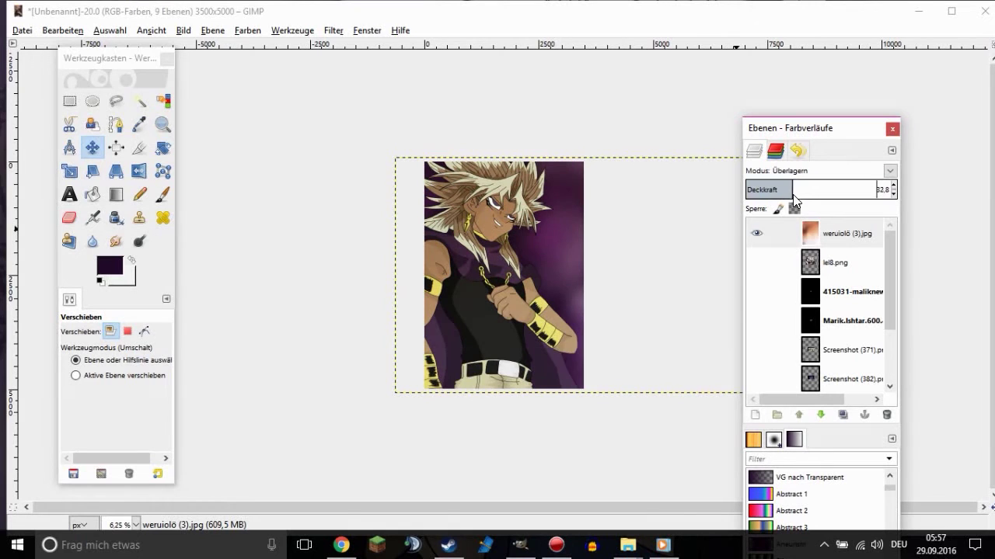
Add a new transparent layer and paint a broad dark purple wash on it
{"action": "key", "text": "plus"}
{"action": "key", "text": "shift+ctrl+n"}
{"action": "key", "text": "Return"}
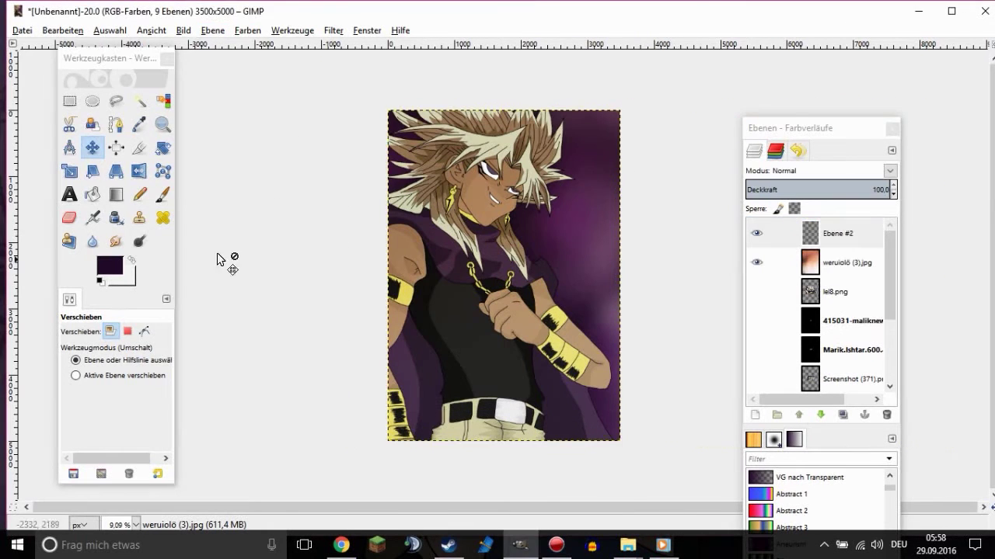
{"action": "key", "text": "p"}
{"action": "key", "text": "minus"}
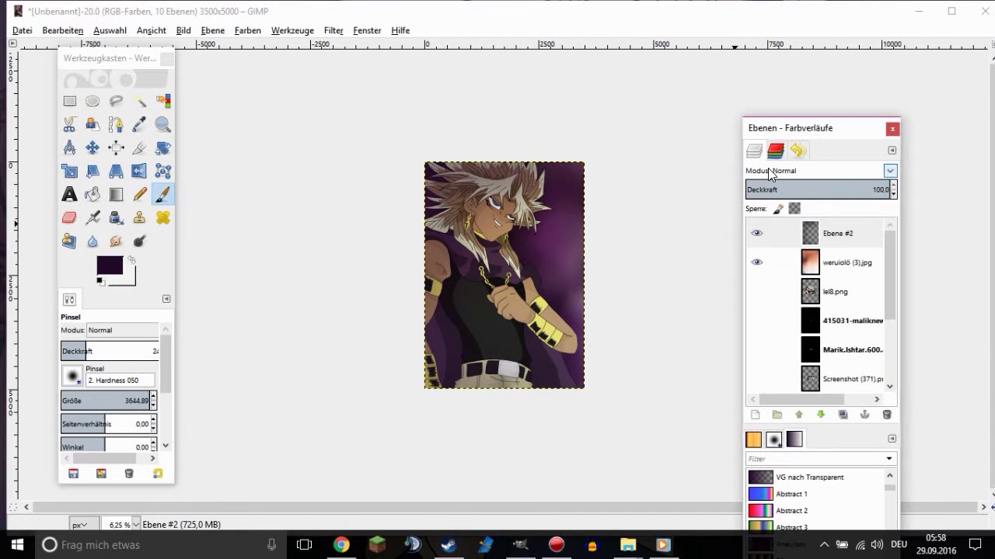
{"action": "left_click", "coordinate": [416, 216]}
Set the purple wash layer to Harte Kanten mode at reduced opacity
{"action": "left_click", "coordinate": [854, 170]}
{"action": "scroll", "coordinate": [855, 165], "scroll_direction": "down", "scroll_amount": 2}
{"action": "scroll", "coordinate": [854, 165], "scroll_direction": "down", "scroll_amount": 2}
{"action": "scroll", "coordinate": [855, 165], "scroll_direction": "down", "scroll_amount": 3}
{"action": "scroll", "coordinate": [854, 164], "scroll_direction": "down", "scroll_amount": 2}
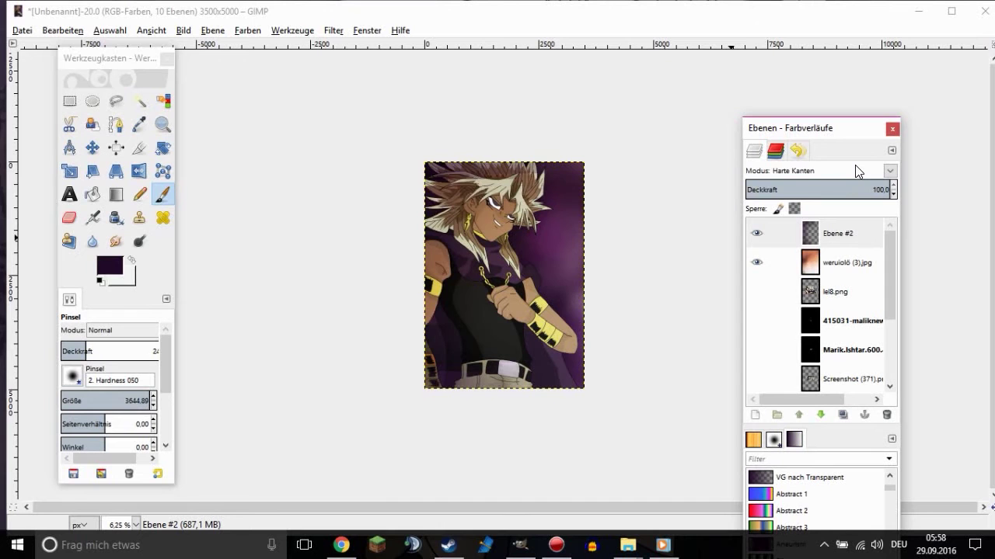
{"action": "left_click", "coordinate": [813, 190]}
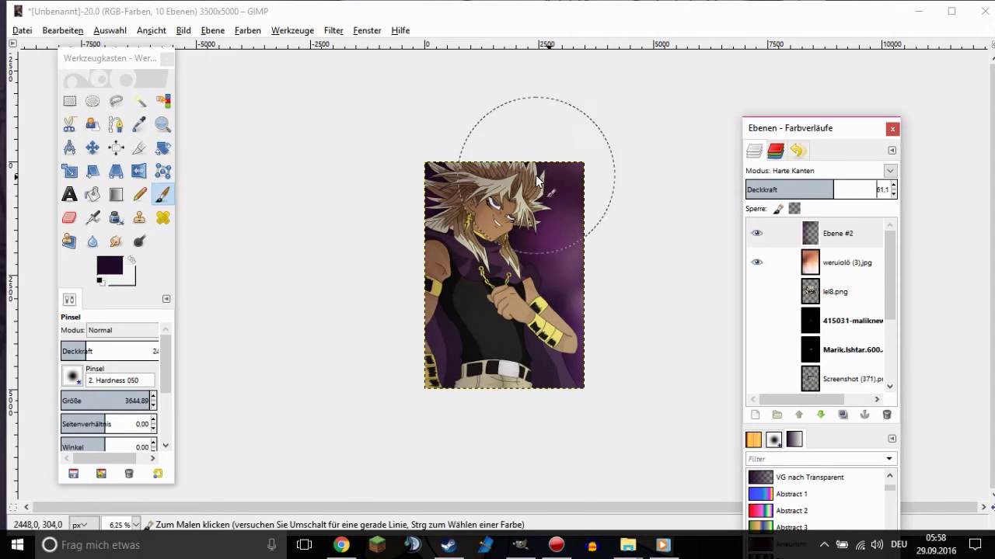
{"action": "left_click", "coordinate": [247, 30]}
Lower Ebene #1 brightness to -14 and colorize it completely black
{"action": "left_click", "coordinate": [261, 100]}
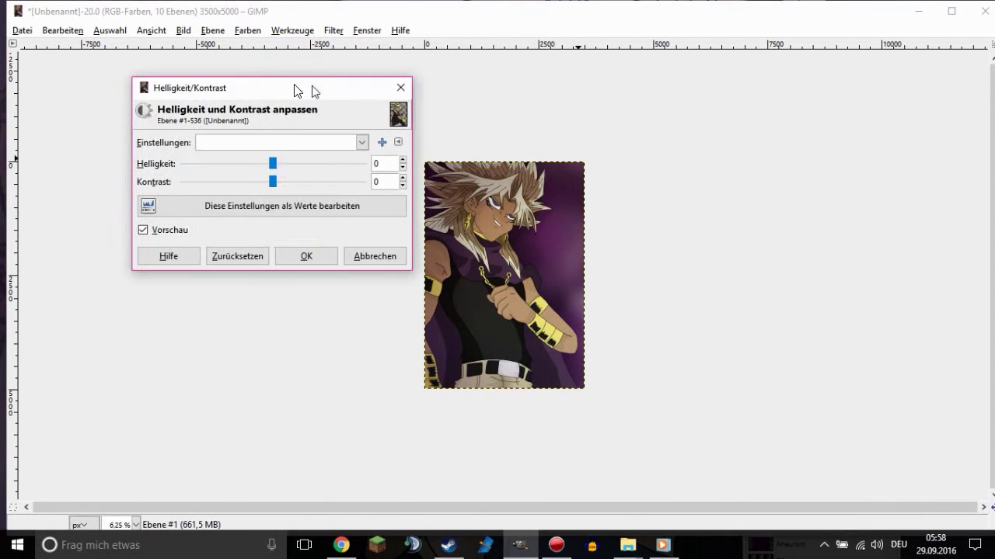
{"action": "left_click_drag", "start_coordinate": [295, 90], "coordinate": [287, 91]}
{"action": "left_click_drag", "start_coordinate": [264, 163], "coordinate": [254, 163]}
{"action": "left_click", "coordinate": [297, 256]}
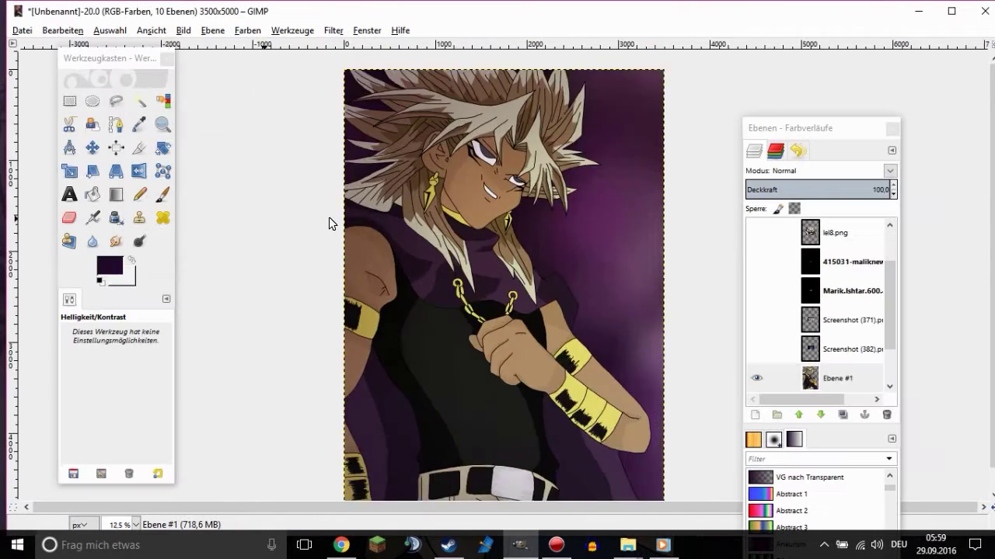
{"action": "left_click", "coordinate": [247, 31]}
{"action": "left_click", "coordinate": [260, 82]}
{"action": "left_click", "coordinate": [835, 210]}
Gaussian-blur the black silhouette, offset it slightly right and down, and place it below Ebene #3
{"action": "left_click", "coordinate": [333, 30]}
{"action": "left_click", "coordinate": [373, 64]}
{"action": "key", "text": "Return"}
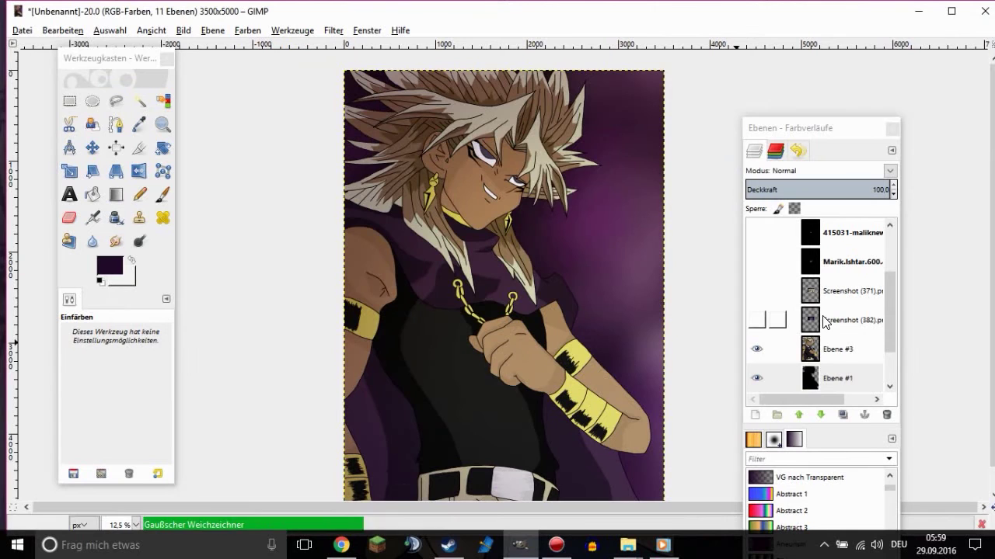
{"action": "left_click_drag", "start_coordinate": [824, 321], "coordinate": [824, 327]}
{"action": "key", "text": "m"}
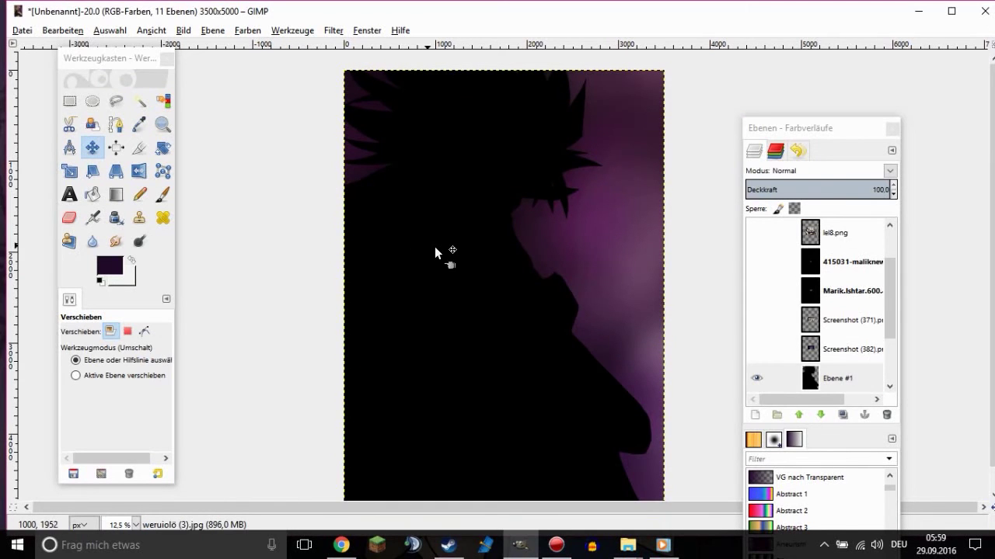
{"action": "left_click", "coordinate": [765, 351]}
{"action": "left_click_drag", "start_coordinate": [493, 245], "coordinate": [500, 251]}
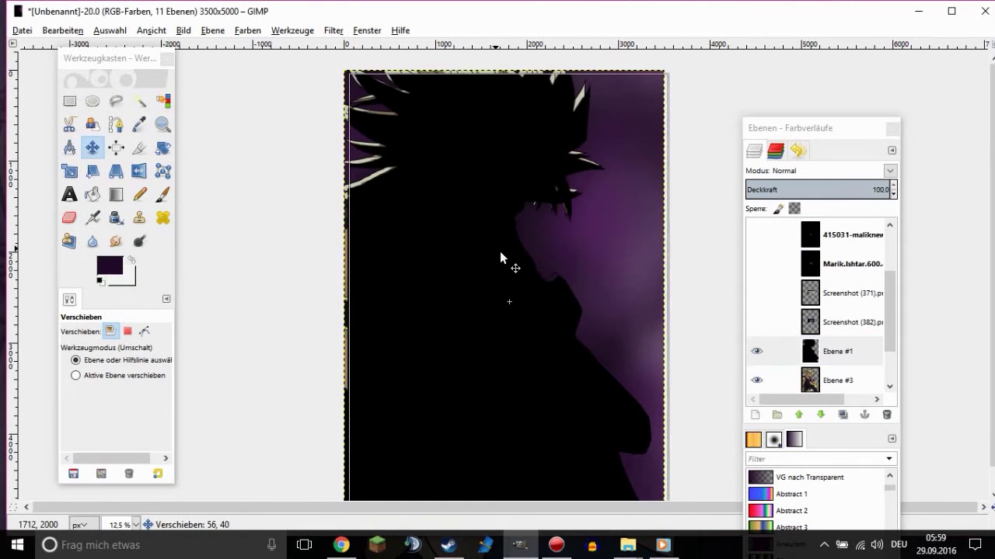
{"action": "left_click_drag", "start_coordinate": [808, 351], "coordinate": [808, 389]}
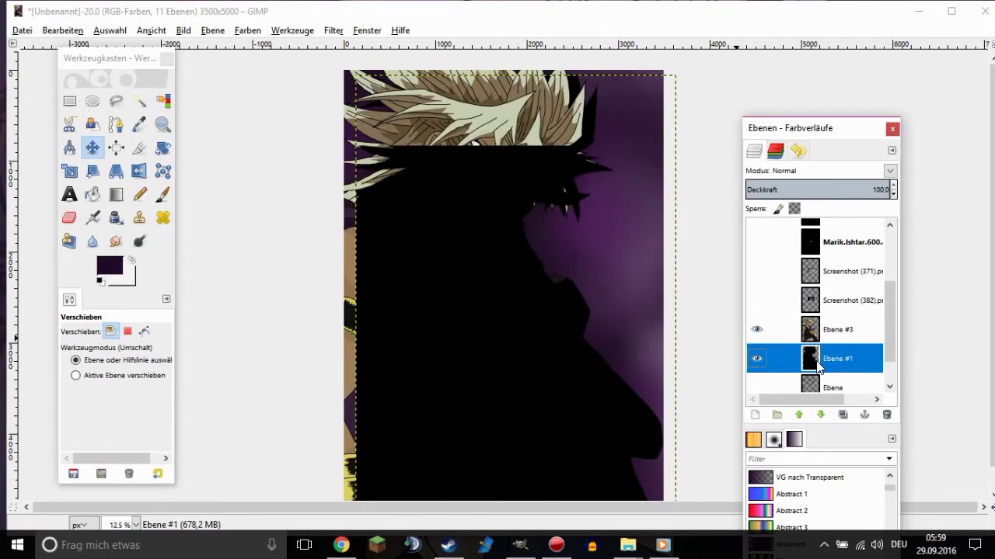
Fade the shadow layer Ebene #1 to about 27% opacity
{"action": "key", "text": "minus"}
{"action": "left_click", "coordinate": [816, 189]}
{"action": "left_click_drag", "start_coordinate": [795, 187], "coordinate": [783, 186]}
{"action": "scroll", "coordinate": [808, 310], "scroll_direction": "up", "scroll_amount": 5}
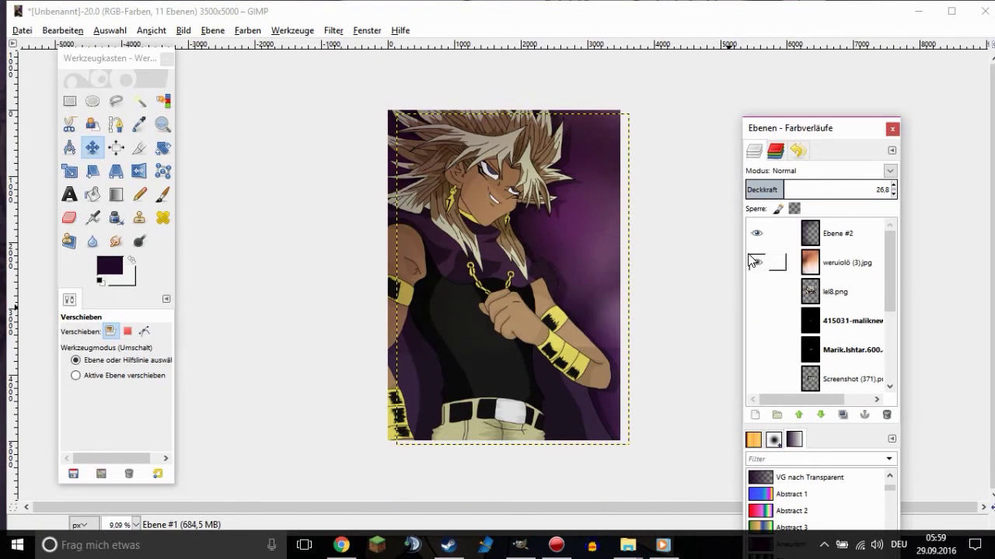
{"action": "scroll", "coordinate": [644, 285], "scroll_direction": "down", "scroll_amount": 2}
{"action": "scroll", "coordinate": [800, 313], "scroll_direction": "down", "scroll_amount": 3}
{"action": "left_click", "coordinate": [767, 379]}
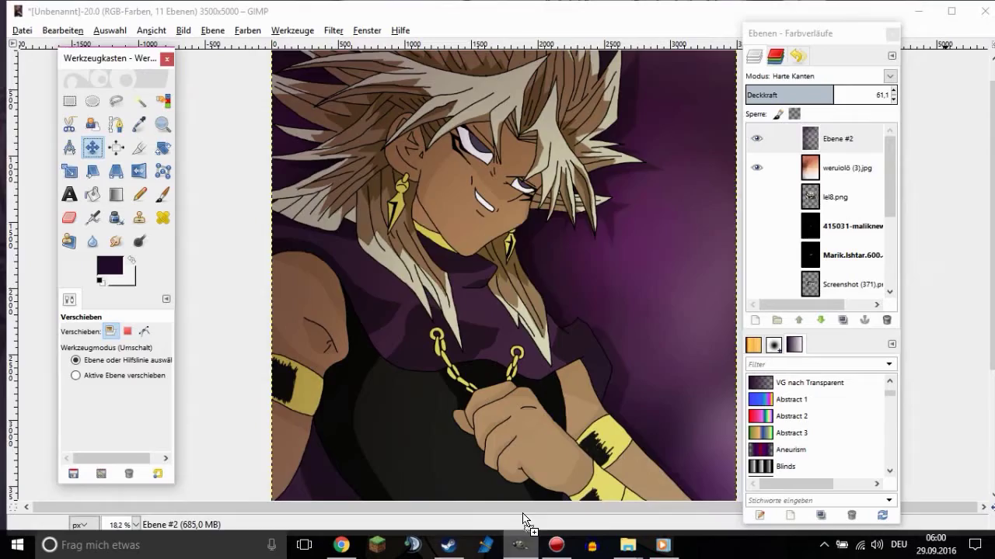
Bring up the canvas editing menu to add the Millennium Eye image
{"action": "scroll", "coordinate": [415, 233], "scroll_direction": "up", "scroll_amount": 1}
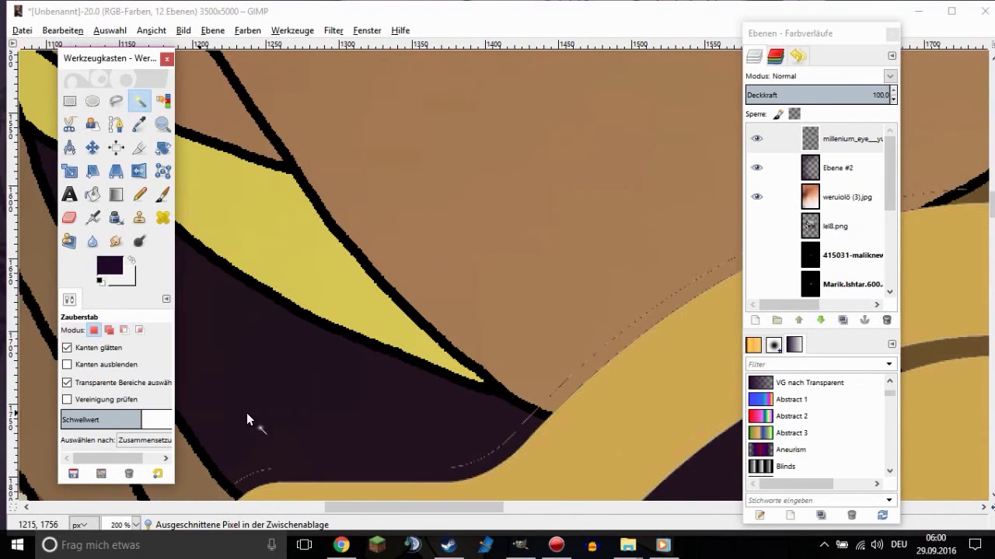
{"action": "right_click", "coordinate": [548, 251]}
{"action": "scroll", "coordinate": [465, 218], "scroll_direction": "up", "scroll_amount": 5}
{"action": "right_click", "coordinate": [465, 221]}
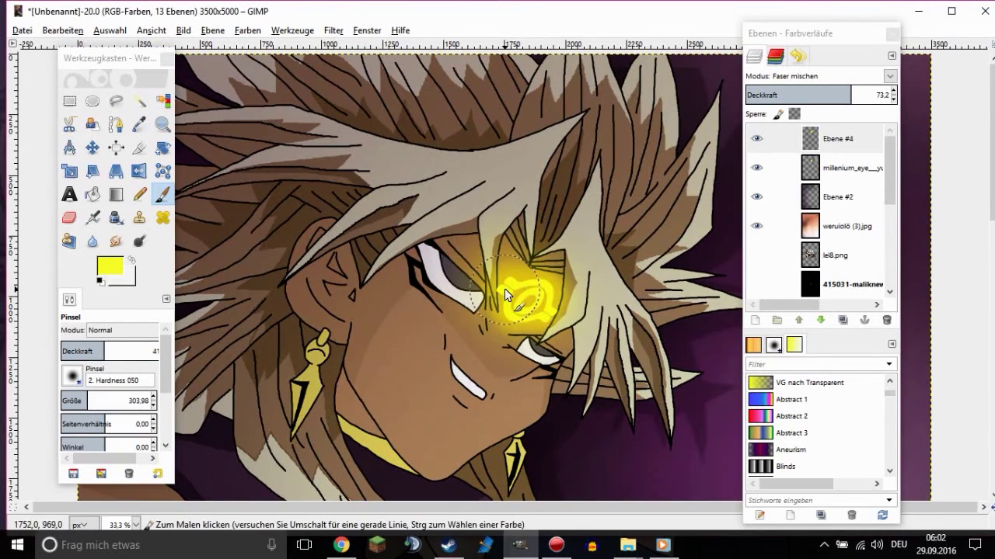
Set the yellow glow layer to Abwedeln blend mode and select the eye emblem layer
{"action": "scroll", "coordinate": [537, 320], "scroll_direction": "down", "scroll_amount": 2}
{"action": "scroll", "coordinate": [575, 233], "scroll_direction": "down", "scroll_amount": 3}
{"action": "left_click", "coordinate": [891, 75]}
{"action": "left_click", "coordinate": [785, 130]}
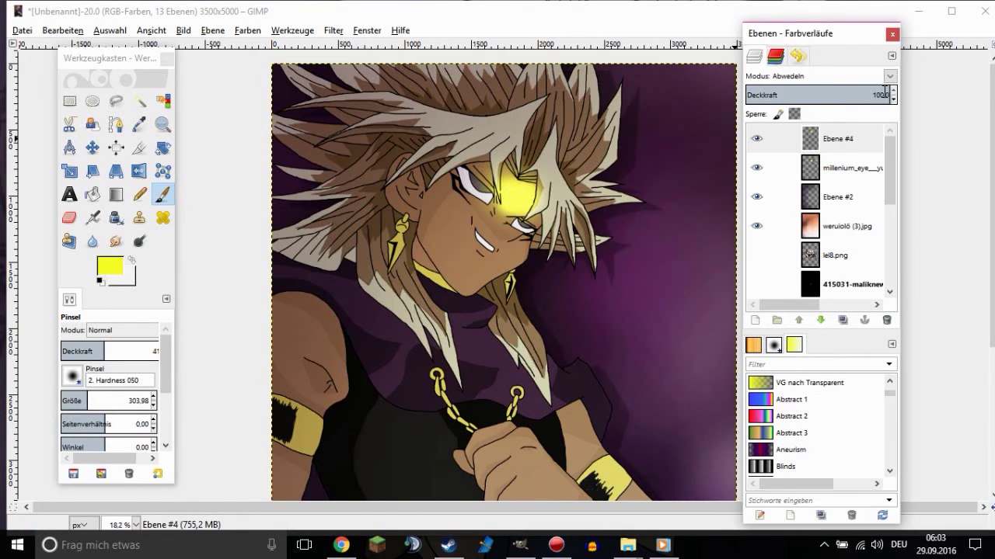
{"action": "key", "text": "Page_Down"}
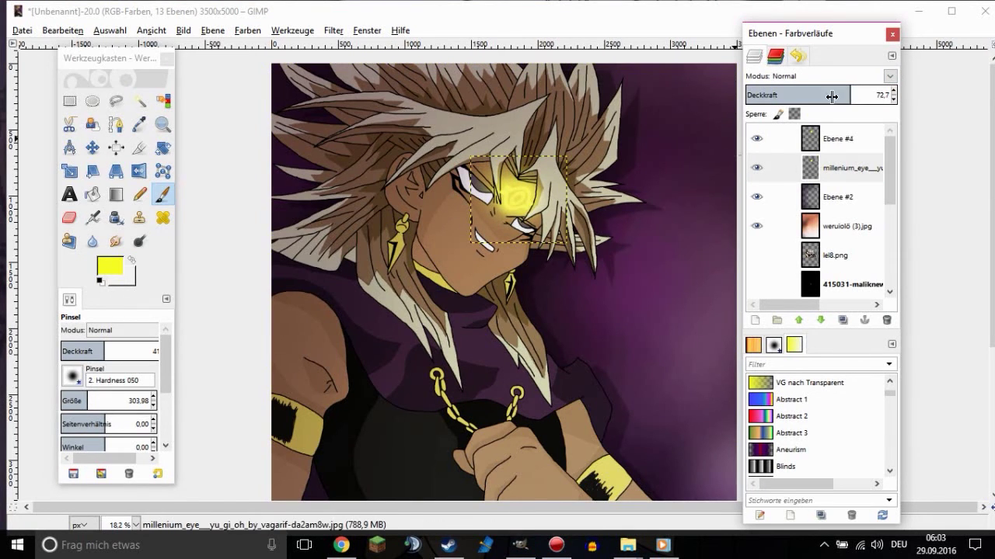
{"action": "scroll", "coordinate": [679, 248], "scroll_direction": "down", "scroll_amount": 2}
{"action": "key", "text": "End"}
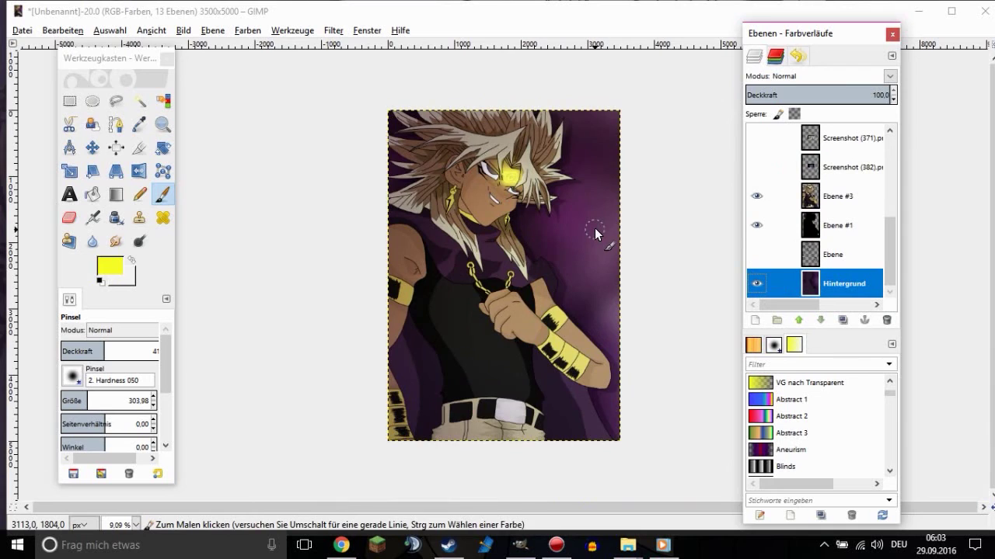
Import Smoke Ring 1.png from Effekte für Videos, scale it, and blend it in a lighten mode
{"action": "left_click", "coordinate": [627, 545]}
{"action": "scroll", "coordinate": [527, 344], "scroll_direction": "up", "scroll_amount": 10}
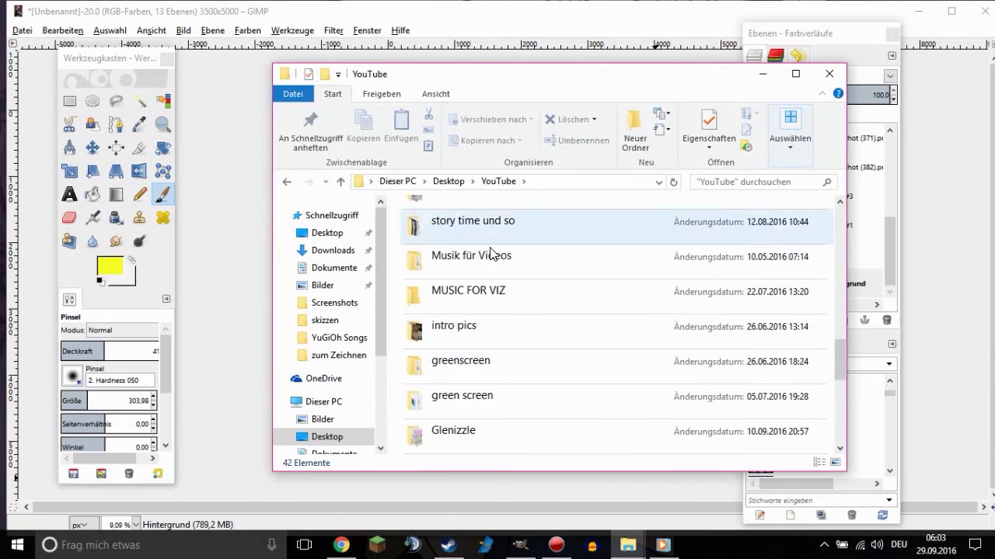
{"action": "double_click", "coordinate": [493, 257]}
{"action": "scroll", "coordinate": [519, 311], "scroll_direction": "down", "scroll_amount": 3}
{"action": "left_click_drag", "start_coordinate": [519, 326], "coordinate": [70, 196]}
{"action": "left_click", "coordinate": [69, 171]}
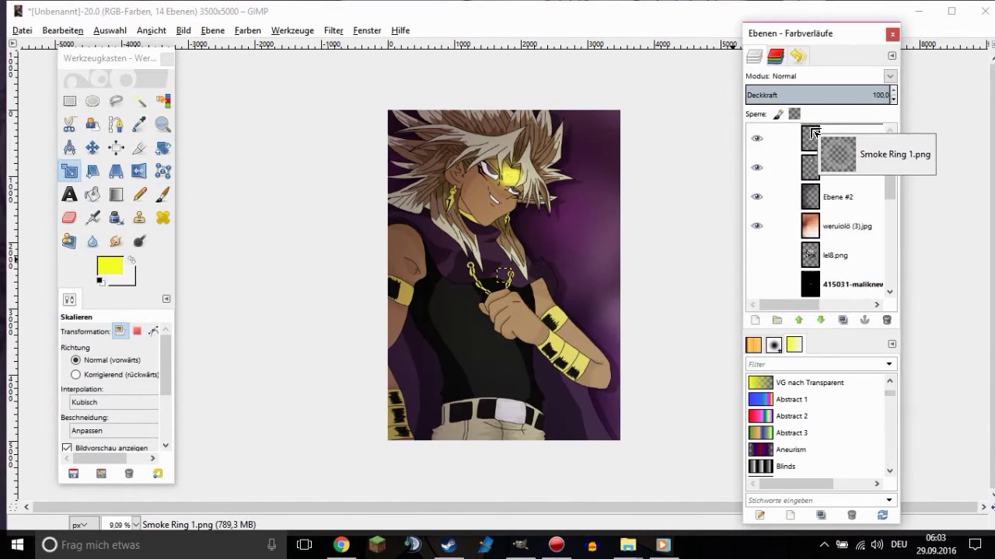
{"action": "left_click", "coordinate": [422, 226]}
{"action": "key", "text": "Return"}
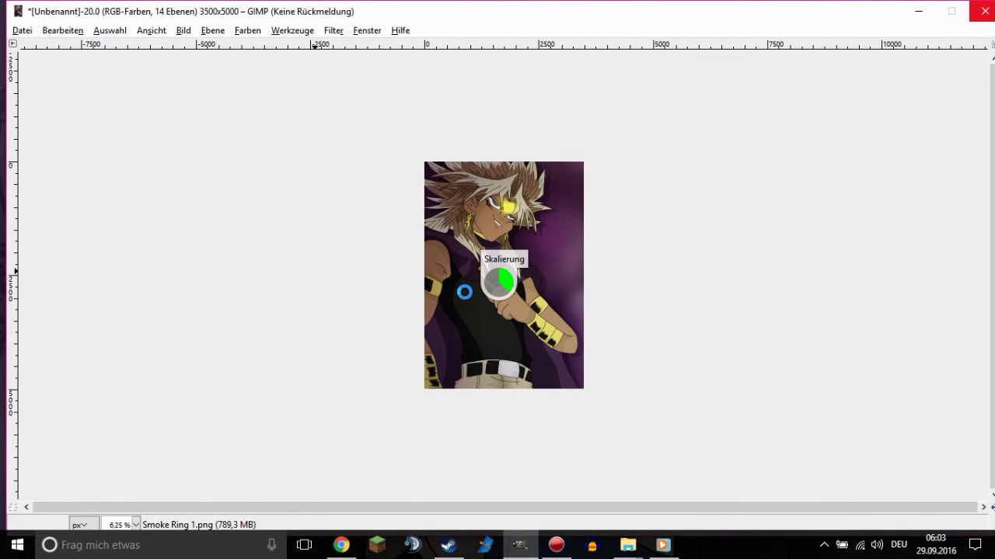
{"action": "left_click", "coordinate": [888, 76]}
{"action": "left_click", "coordinate": [808, 129]}
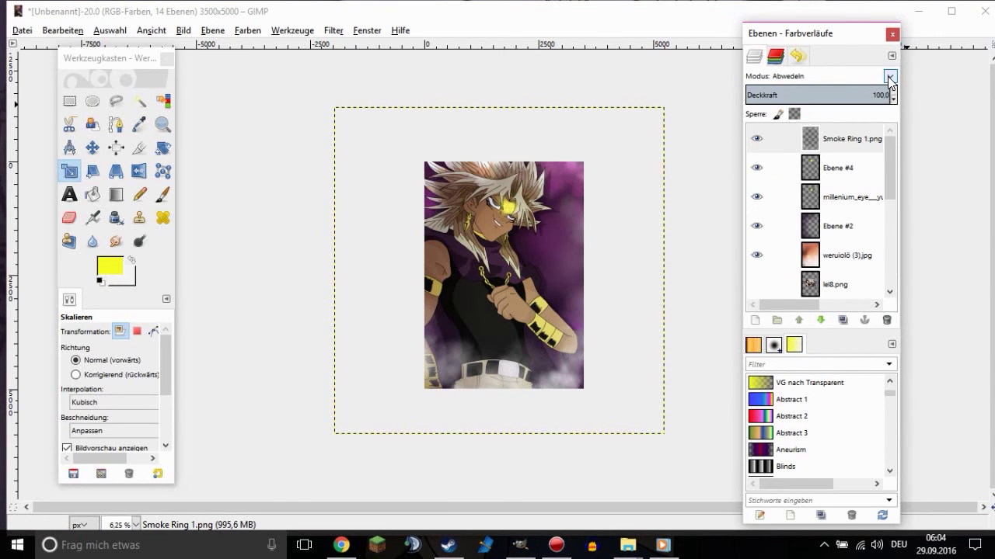
Import the red glow image from Für neue Thumbs, move it down the stack and resize it
{"action": "key", "text": "alt+Tab"}
{"action": "scroll", "coordinate": [468, 257], "scroll_direction": "down", "scroll_amount": 3}
{"action": "key", "text": "alt+Up"}
{"action": "double_click", "coordinate": [466, 220]}
{"action": "scroll", "coordinate": [622, 298], "scroll_direction": "down", "scroll_amount": 5}
{"action": "scroll", "coordinate": [621, 298], "scroll_direction": "down", "scroll_amount": 5}
{"action": "scroll", "coordinate": [621, 298], "scroll_direction": "down", "scroll_amount": 5}
{"action": "scroll", "coordinate": [622, 298], "scroll_direction": "down", "scroll_amount": 5}
{"action": "scroll", "coordinate": [621, 299], "scroll_direction": "up", "scroll_amount": 5}
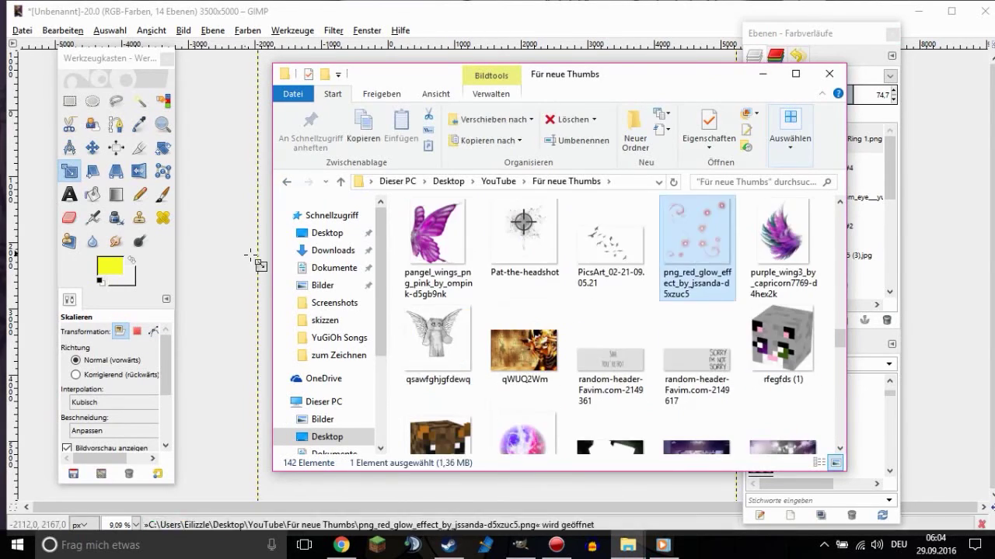
{"action": "left_click_drag", "start_coordinate": [700, 226], "coordinate": [505, 272]}
{"action": "left_click_drag", "start_coordinate": [808, 133], "coordinate": [822, 270]}
{"action": "left_click", "coordinate": [505, 272]}
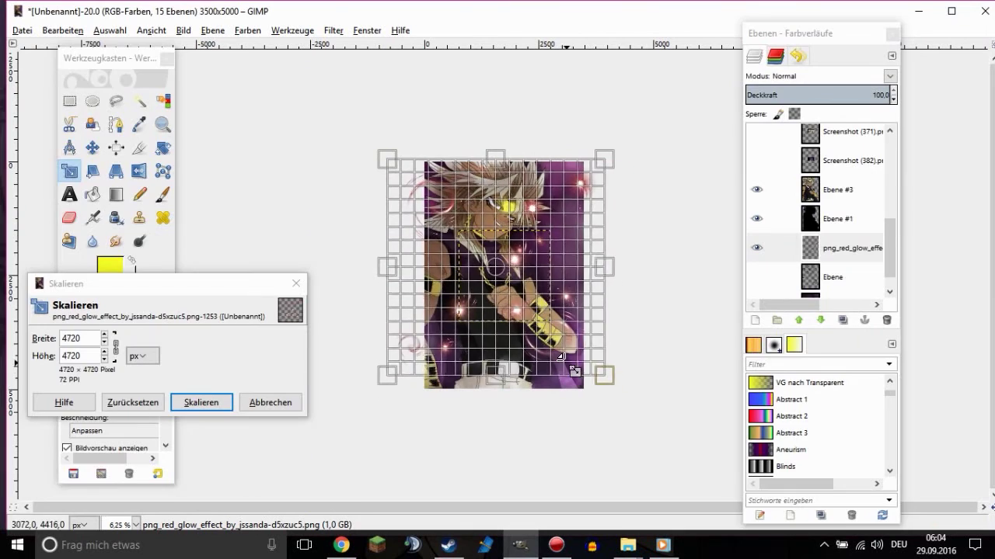
{"action": "left_click", "coordinate": [200, 401]}
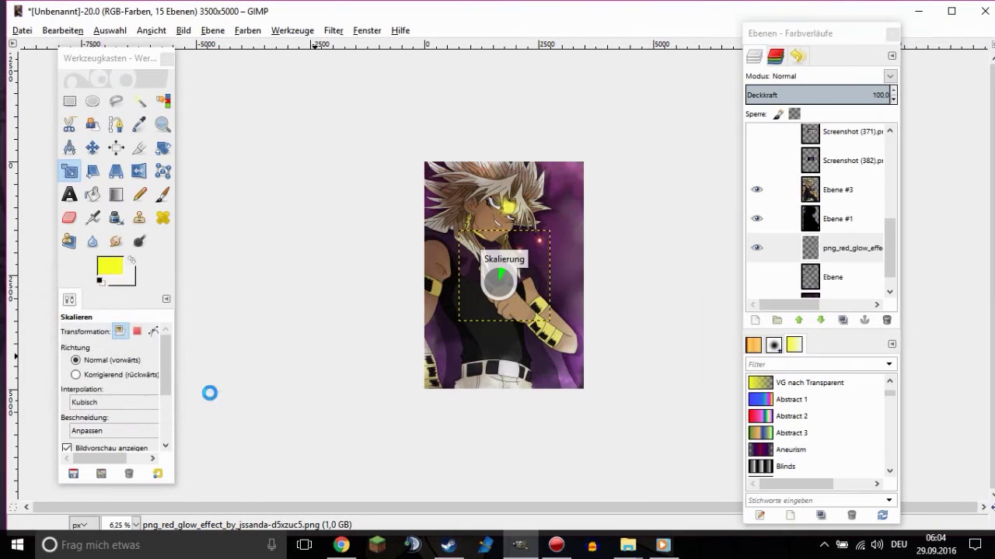
Colorize the red glow sparkles purple, then select the weruiolö (3).jpg overlay layer
{"action": "left_click", "coordinate": [248, 30]}
{"action": "left_click", "coordinate": [272, 64]}
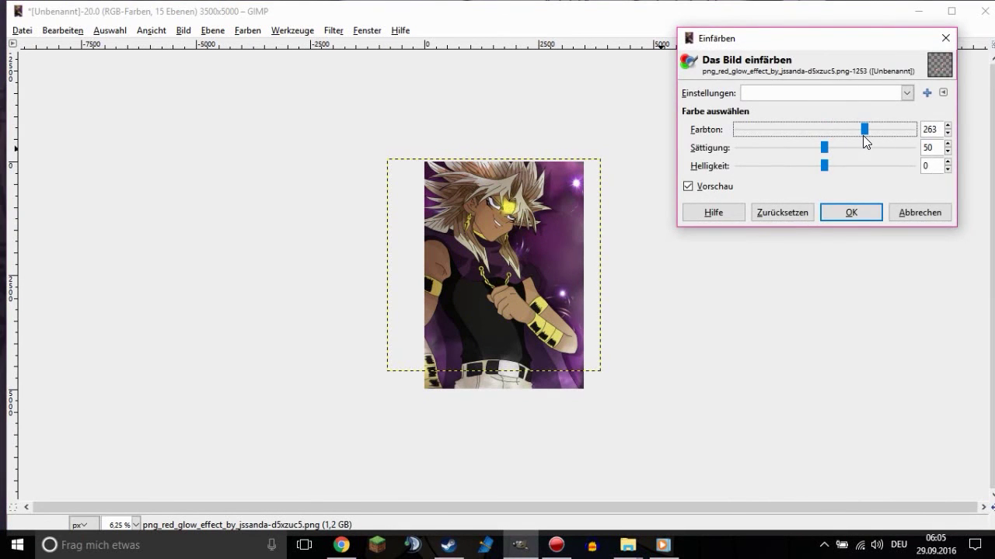
{"action": "key", "text": "Return"}
{"action": "scroll", "coordinate": [847, 169], "scroll_direction": "up", "scroll_amount": 3}
{"action": "left_click", "coordinate": [847, 183]}
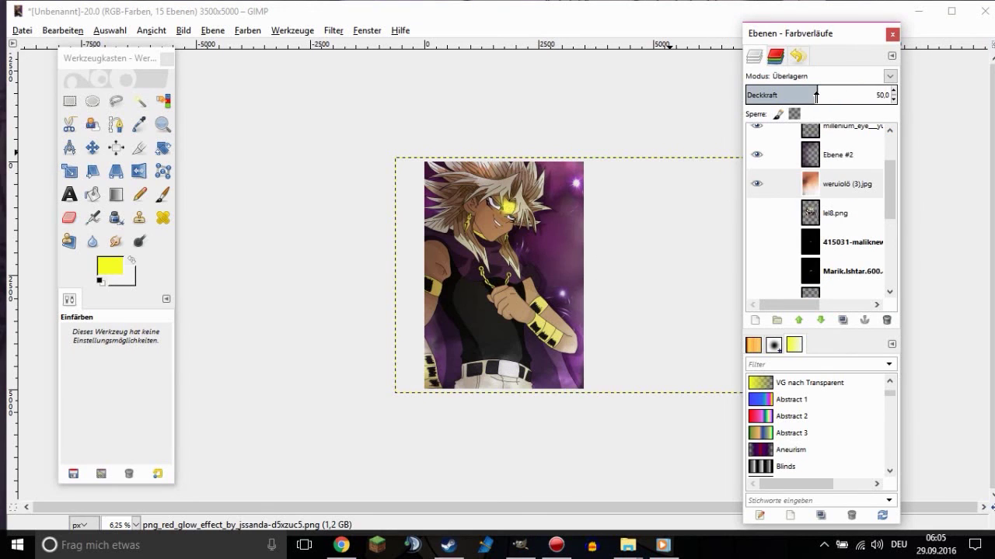
{"action": "left_click_drag", "start_coordinate": [816, 94], "coordinate": [813, 95]}
{"action": "scroll", "coordinate": [828, 210], "scroll_direction": "down", "scroll_amount": 5}
Export the artwork as safe2.png
{"action": "key", "text": "ctrl+shift+e"}
{"action": "type", "text": "safe2"}
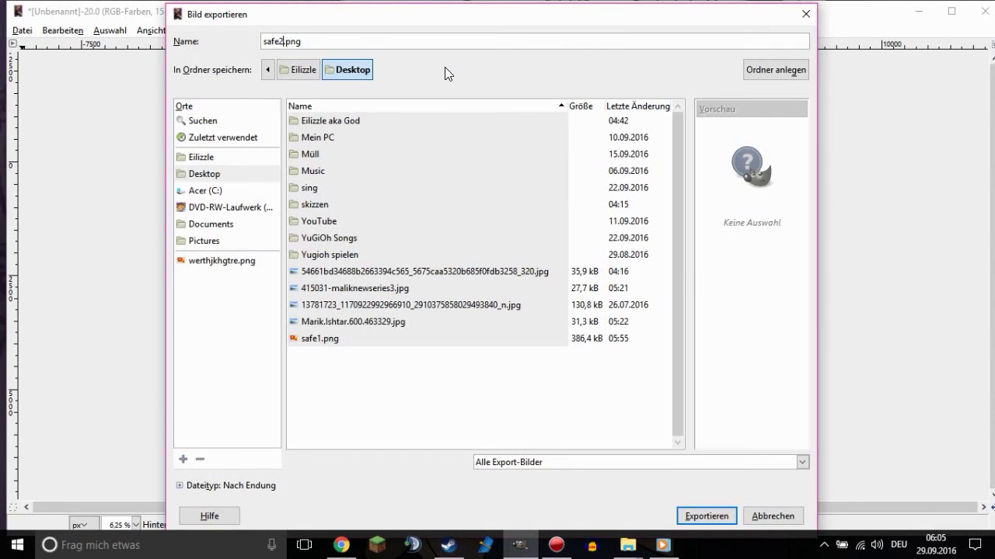
{"action": "key", "text": "Return"}
{"action": "key", "text": "Return"}
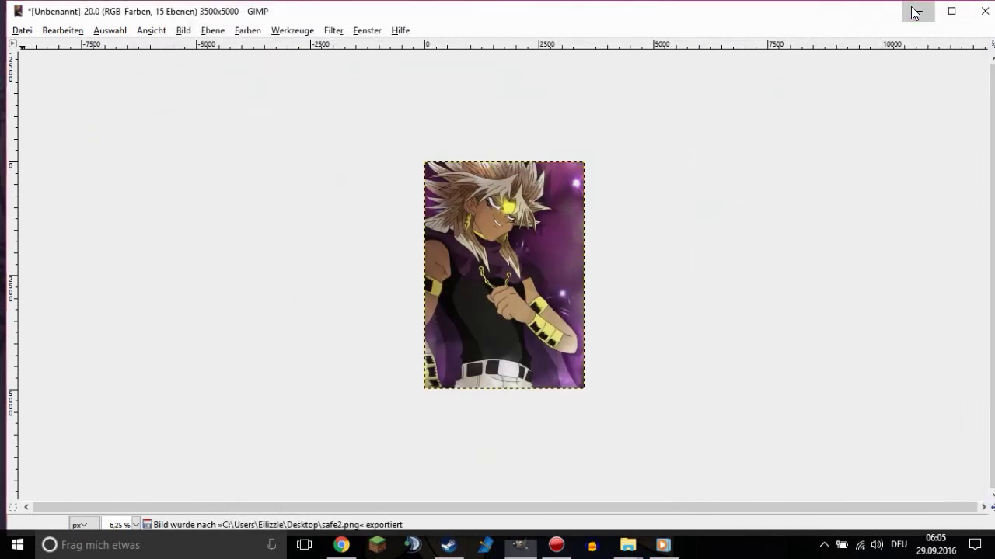
Open safe2.png from the desktop in Fotogalerie and inspect its lower part
{"action": "left_click", "coordinate": [914, 13]}
{"action": "double_click", "coordinate": [813, 168]}
{"action": "scroll", "coordinate": [536, 204], "scroll_direction": "up", "scroll_amount": 3}
{"action": "left_click_drag", "start_coordinate": [536, 204], "coordinate": [544, 145]}
{"action": "scroll", "coordinate": [562, 350], "scroll_direction": "down", "scroll_amount": 2}
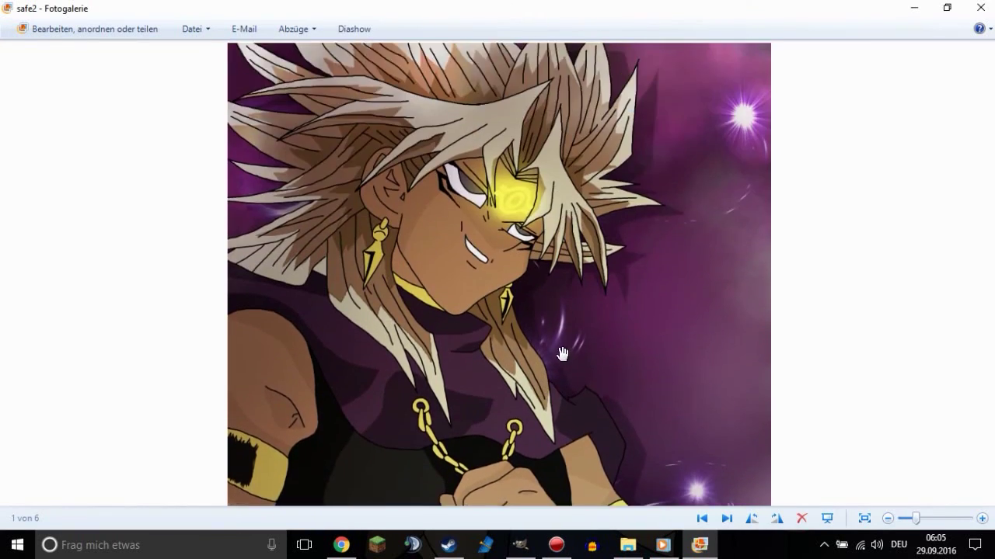